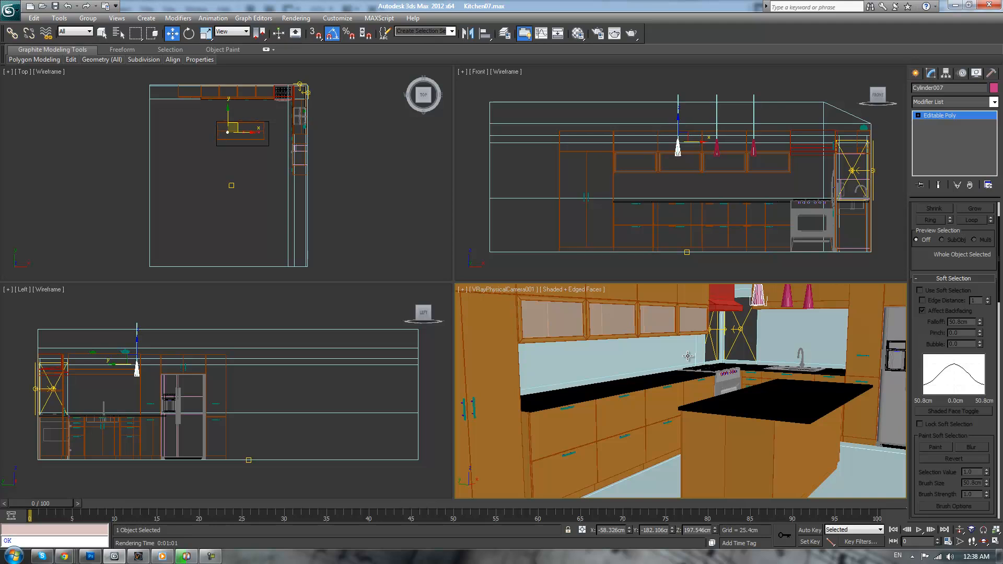
- Delete the two V-Ray lights in front of the dark window openings at the kitchen corner
left_click(582, 158)
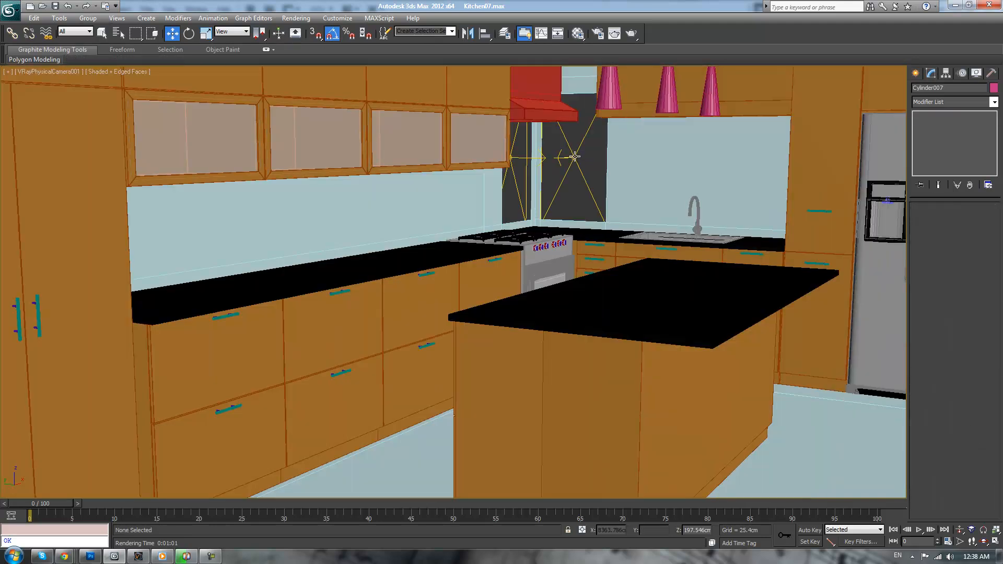
key("Delete")
left_click(507, 159)
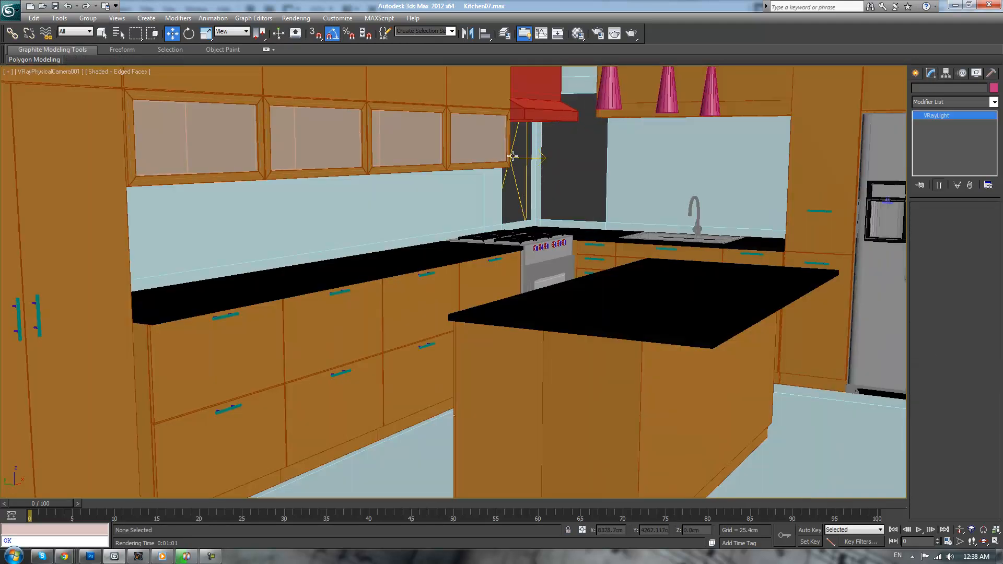
key("Delete")
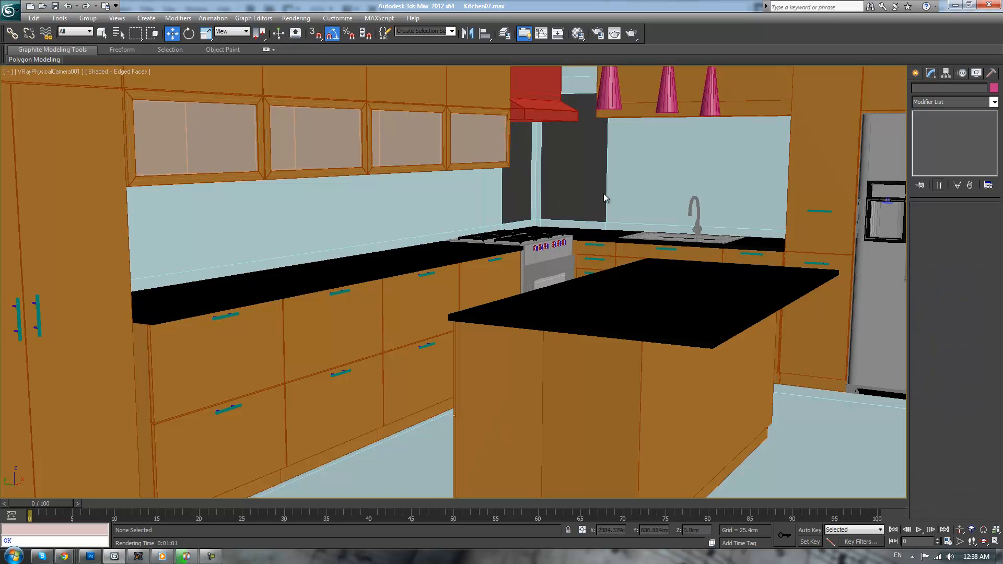
- Switch to a perspective view of the whole kitchen and hide the Walls object
key("p")
mouse_move(642, 238)
middle_mouse_down("alt")
mouse_move(667, 230)
mouse_move(716, 246)
mouse_move(644, 236)
middle_mouse_up("alt")
scroll(644, 236, "up", 5)
scroll(673, 248, "down", 6)
left_click(717, 232)
right_click(716, 234)
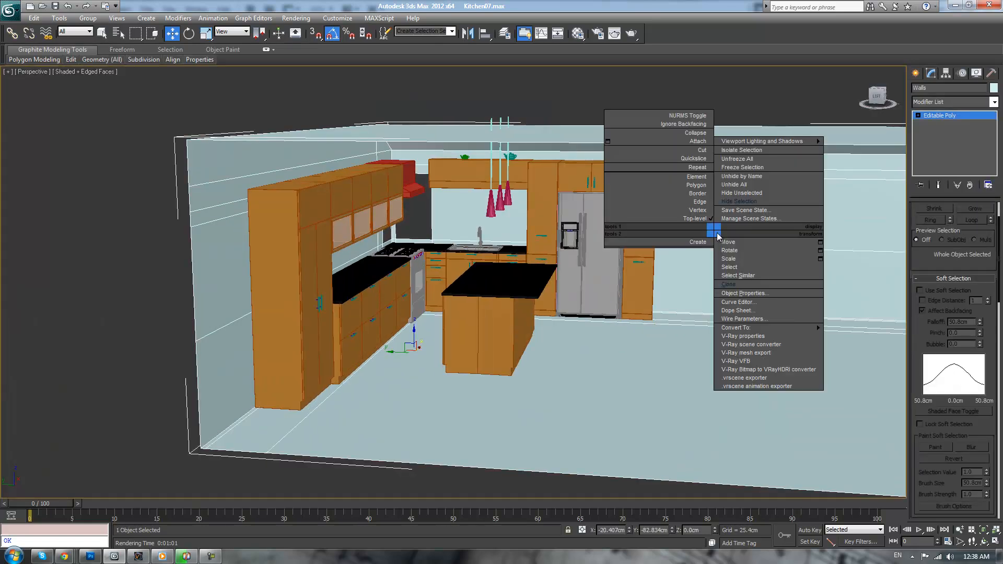
left_click(727, 192)
key("ctrl+z")
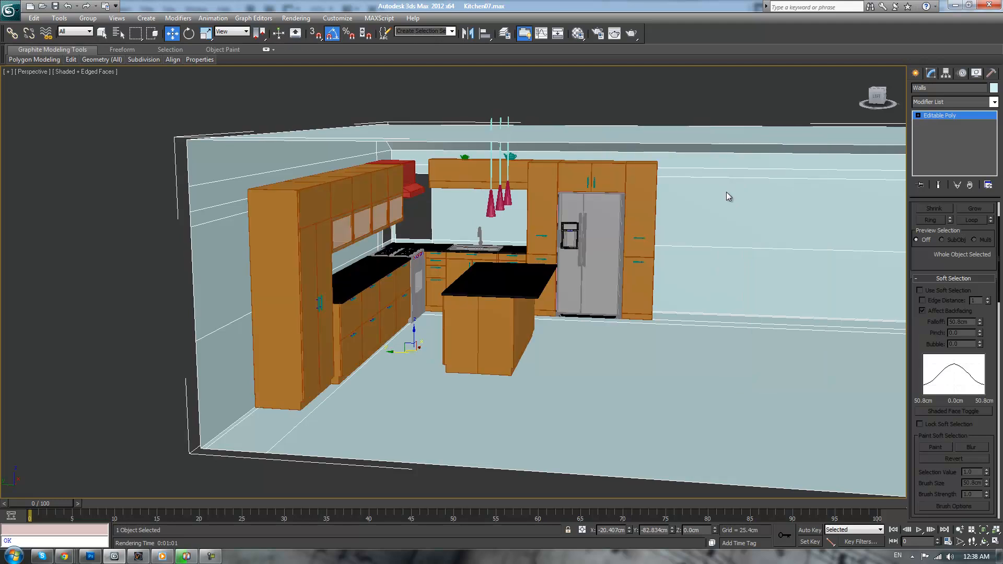
right_click(727, 192)
left_click(732, 165)
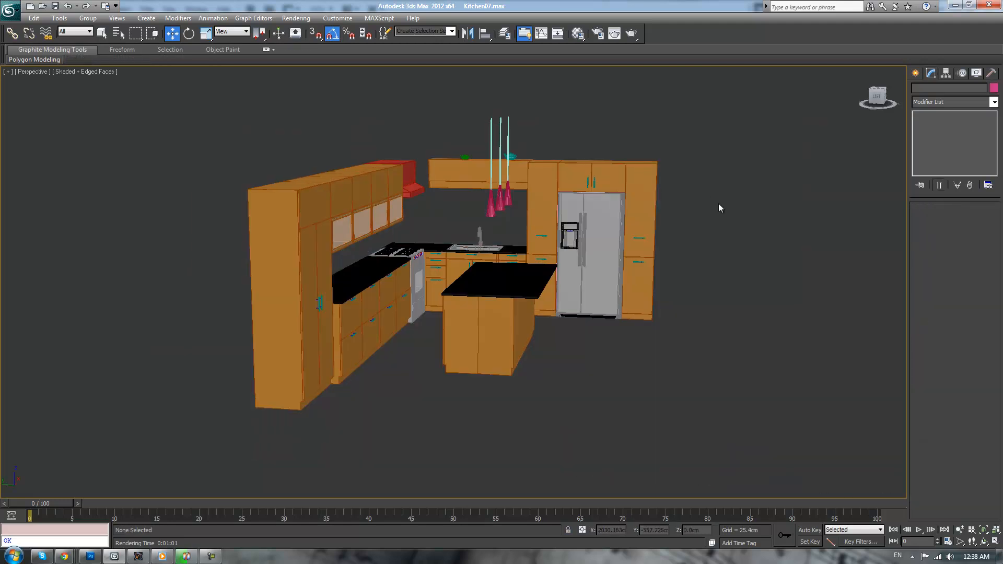
- Narrow the top of the nearest pendant lamp's shade by scaling its top ring of vertices inward
scroll(709, 389, "up", 5)
scroll(648, 340, "up", 10)
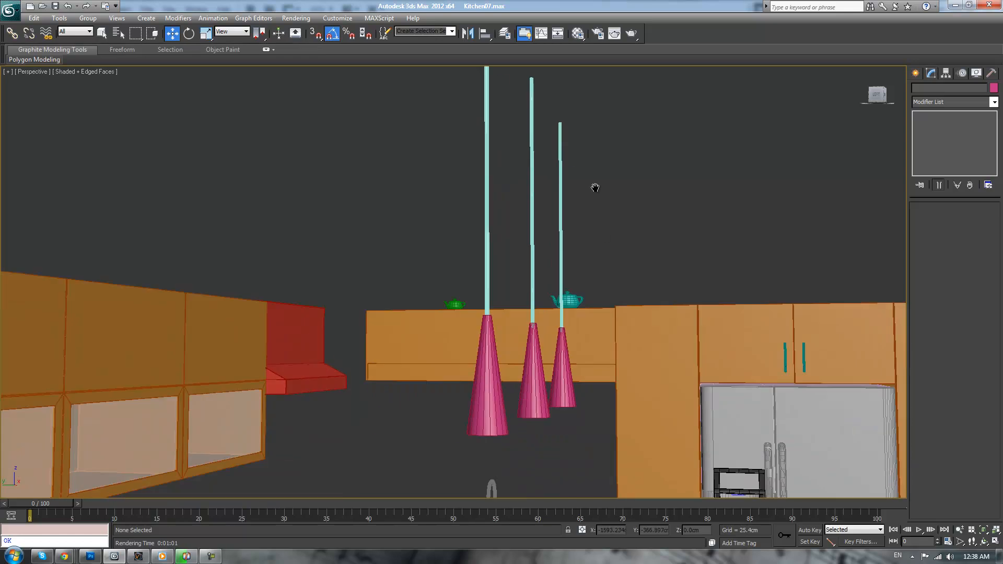
left_click(480, 356)
scroll(480, 356, "up", 4)
scroll(480, 334, "down", 2)
middle_click_drag(486, 314, 517, 303, "alt")
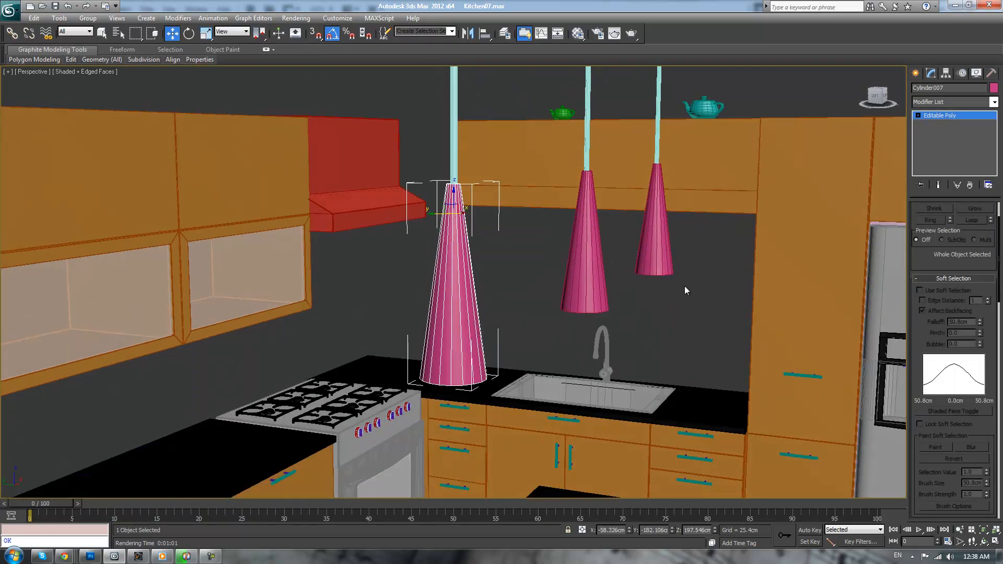
scroll(601, 244, "up", 2)
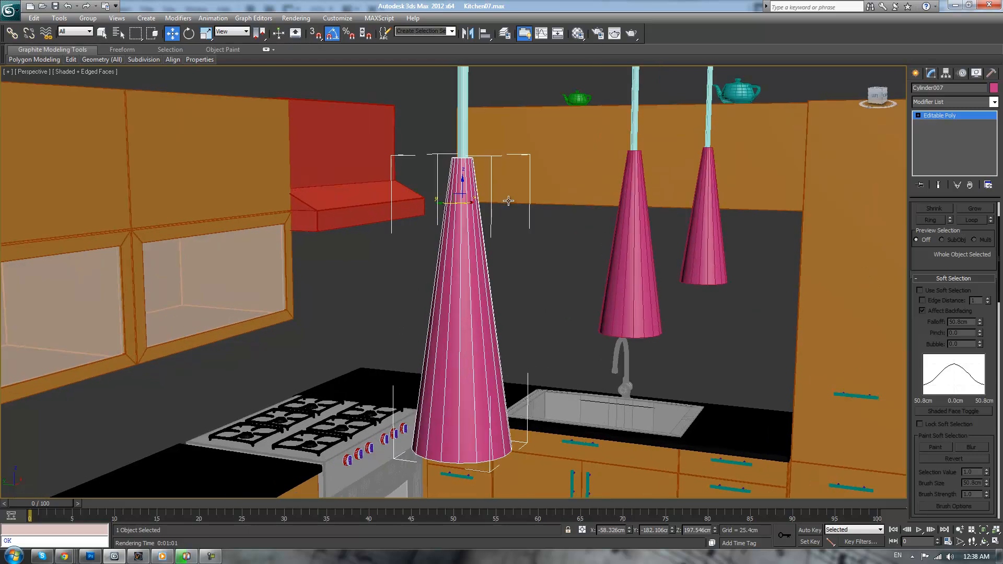
mouse_move(520, 176)
middle_mouse_down("alt")
mouse_move(521, 204)
mouse_move(521, 190)
middle_mouse_up("alt")
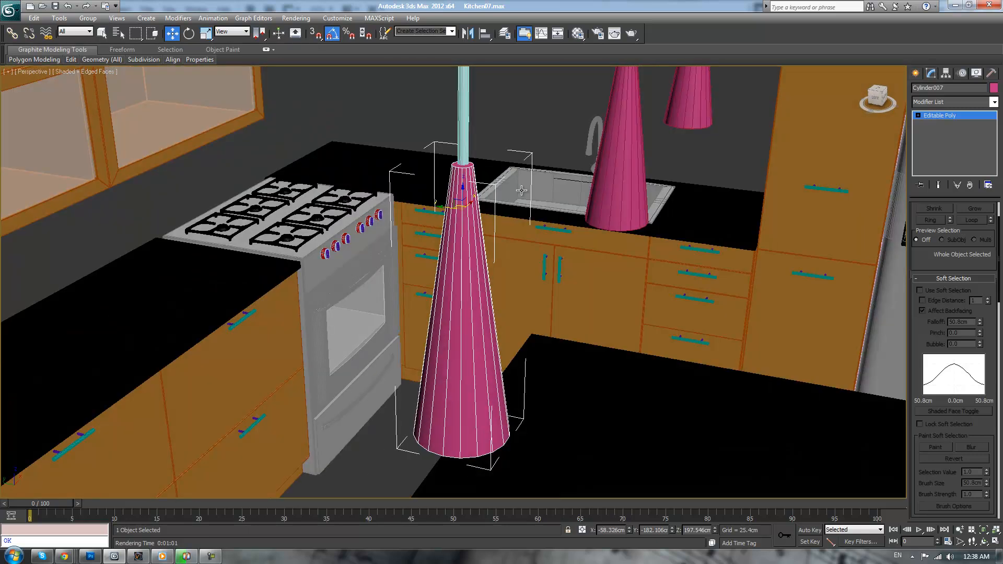
key("1")
left_click_drag(421, 140, 450, 225)
scroll(485, 257, "up", 2)
key("r")
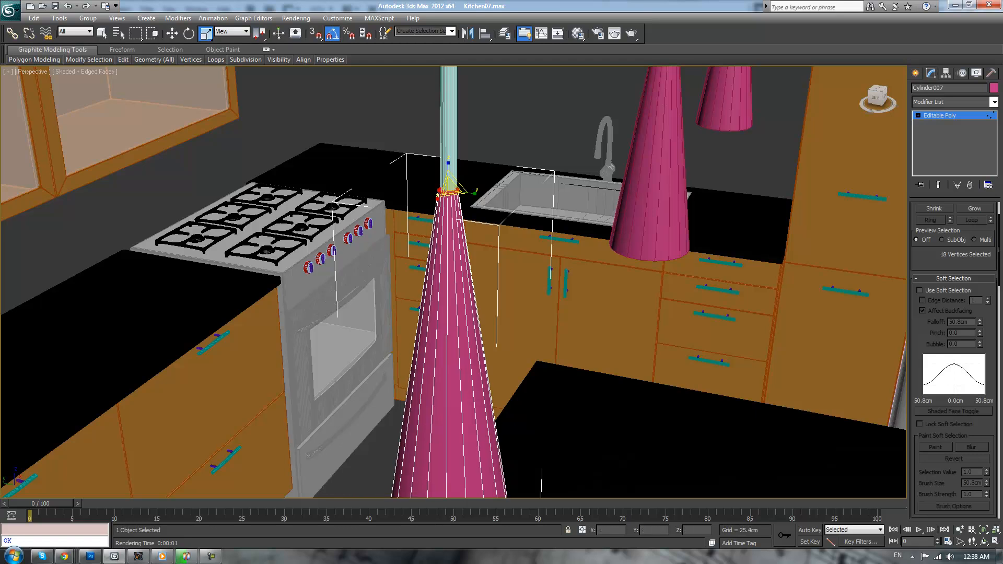
- Extrude the top cap polygon of the nearest pendant shade upward by 1 cm to form a collar
key("4")
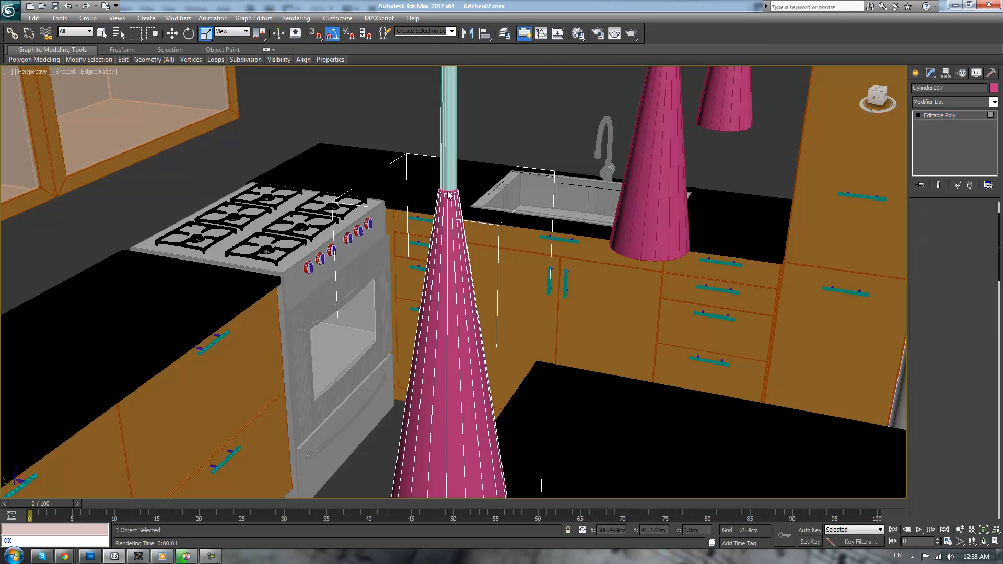
middle_click_drag(654, 206, 657, 267, "alt")
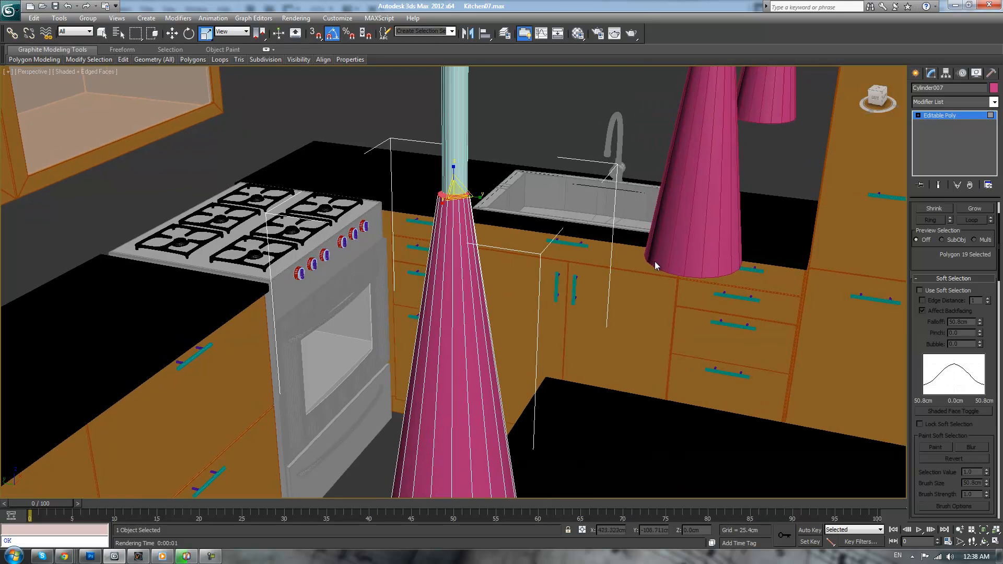
key("ctrl+v")
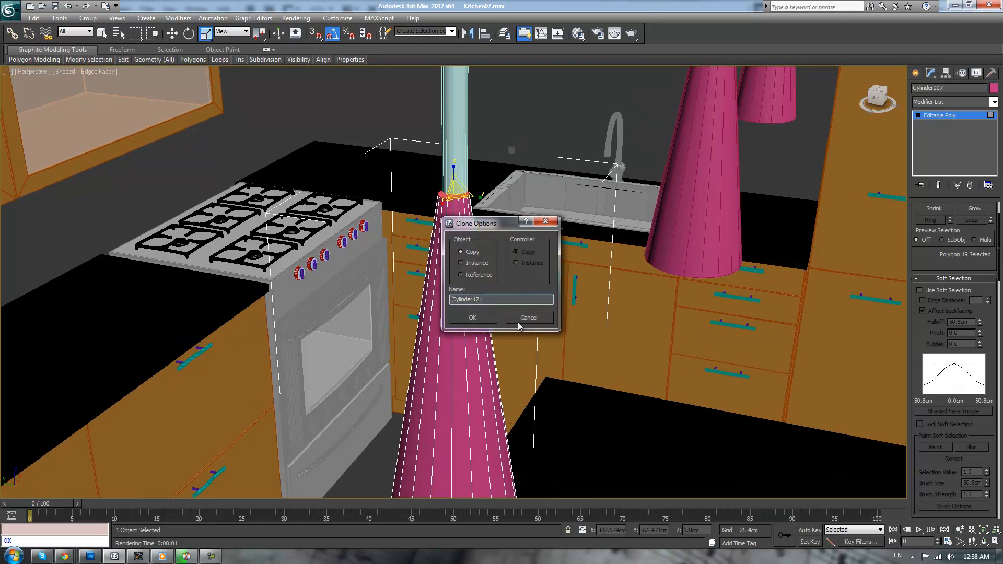
left_click(516, 321)
right_click(515, 145)
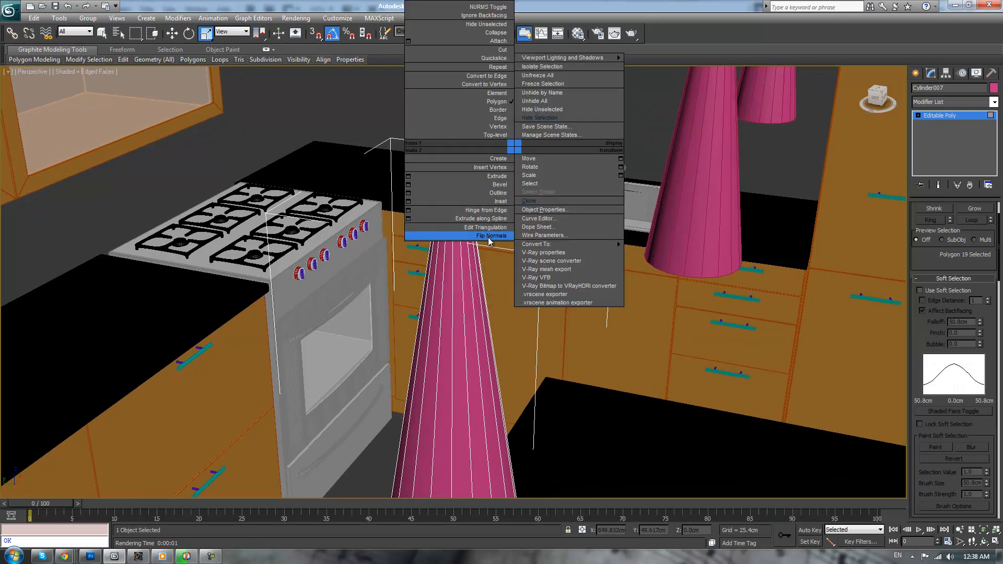
left_click(409, 176)
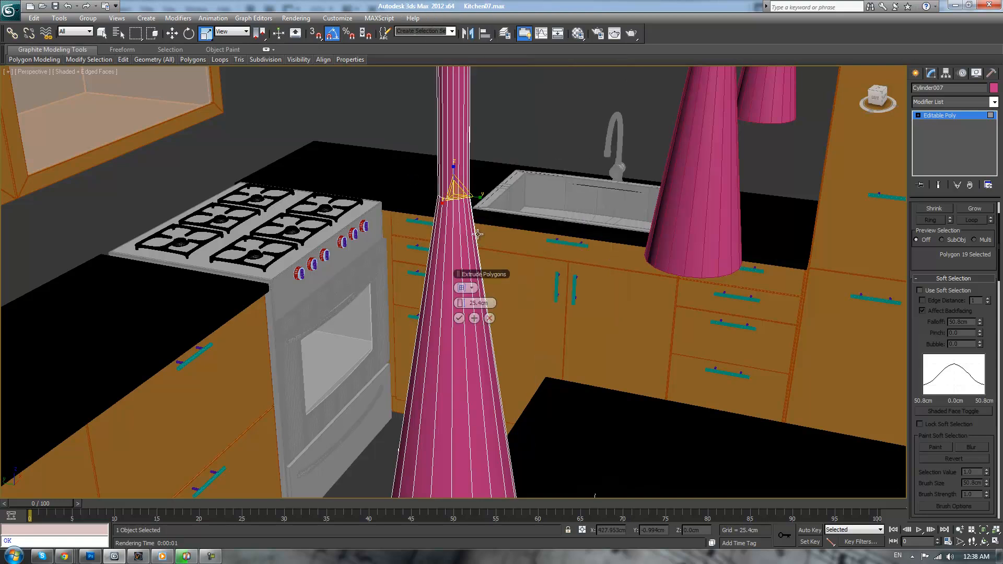
left_click_drag(446, 304, 412, 306)
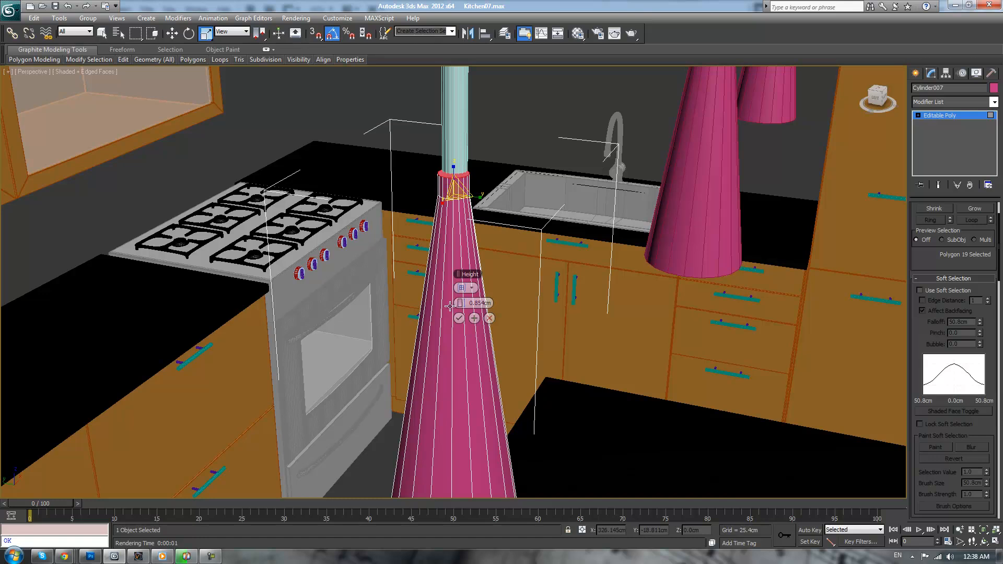
type("1")
key("Return")
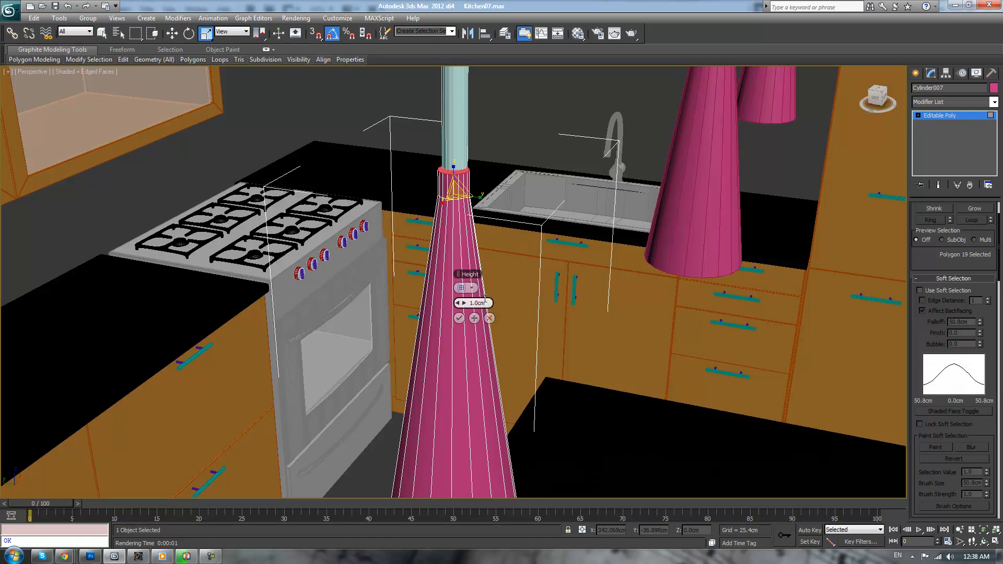
left_click(459, 318)
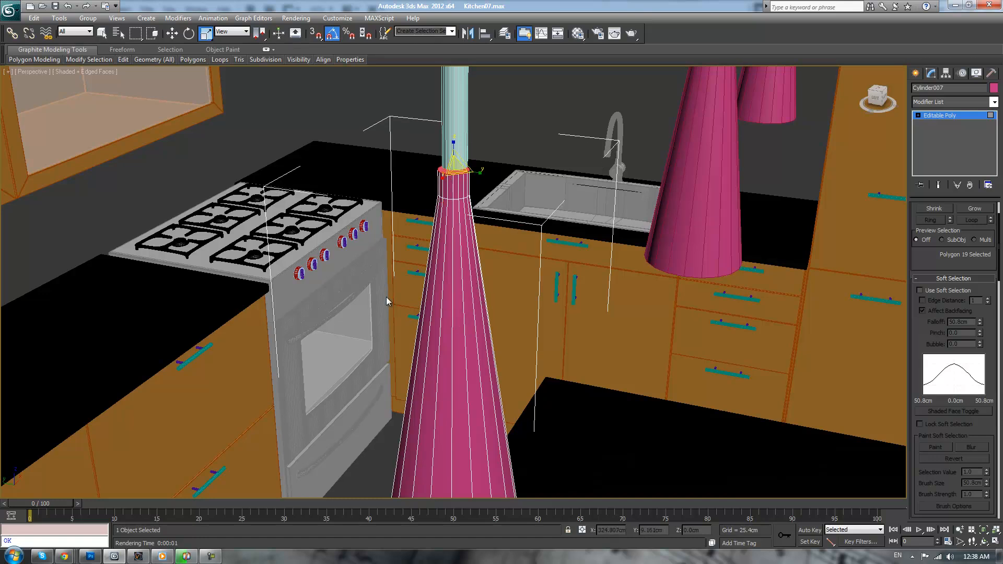
- Select the ring of side polygons around the collar and extrude them outward by 0.1 cm along Local Normal
left_click(973, 220)
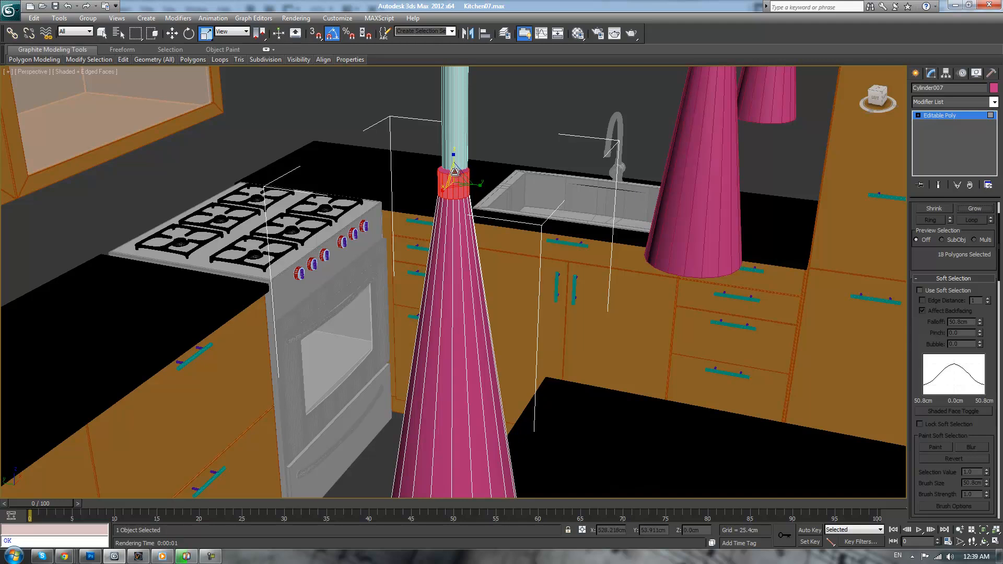
right_click(517, 129)
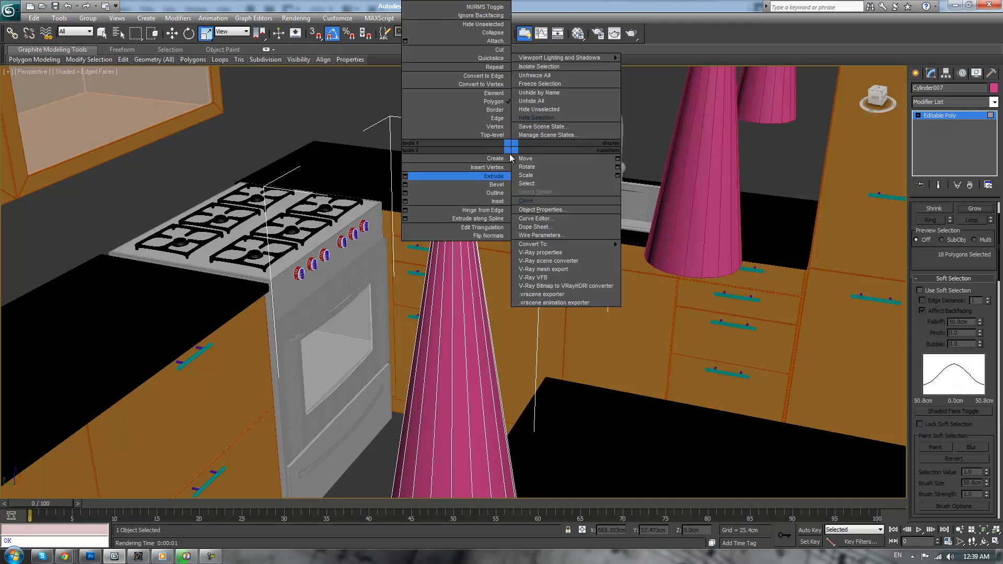
left_click(404, 182)
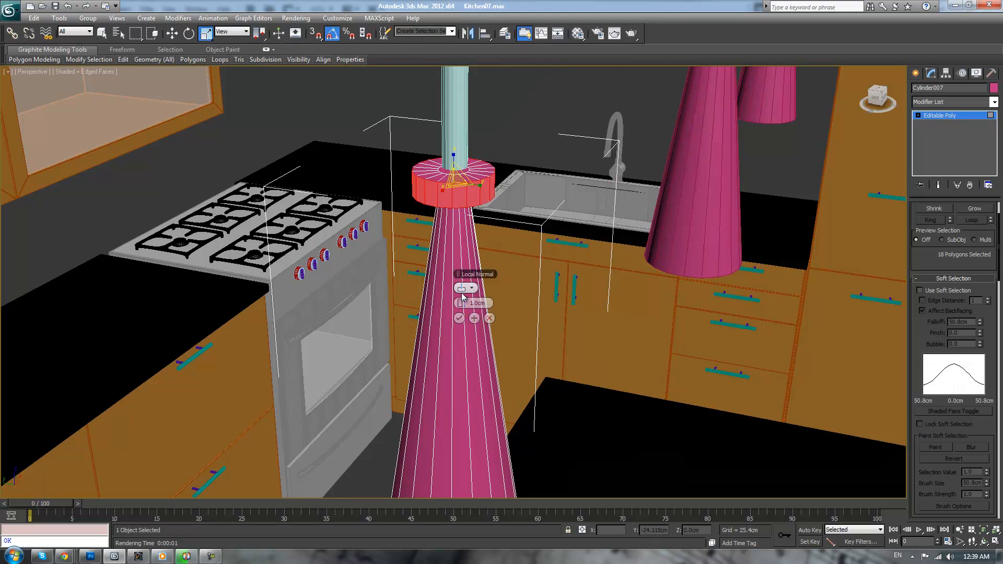
left_click_drag(460, 303, 460, 303)
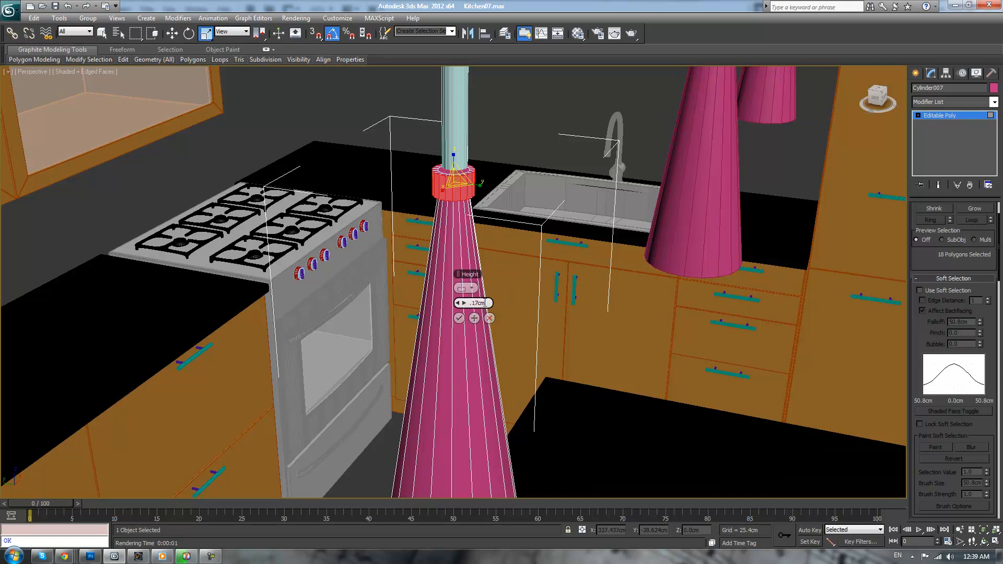
key("Return")
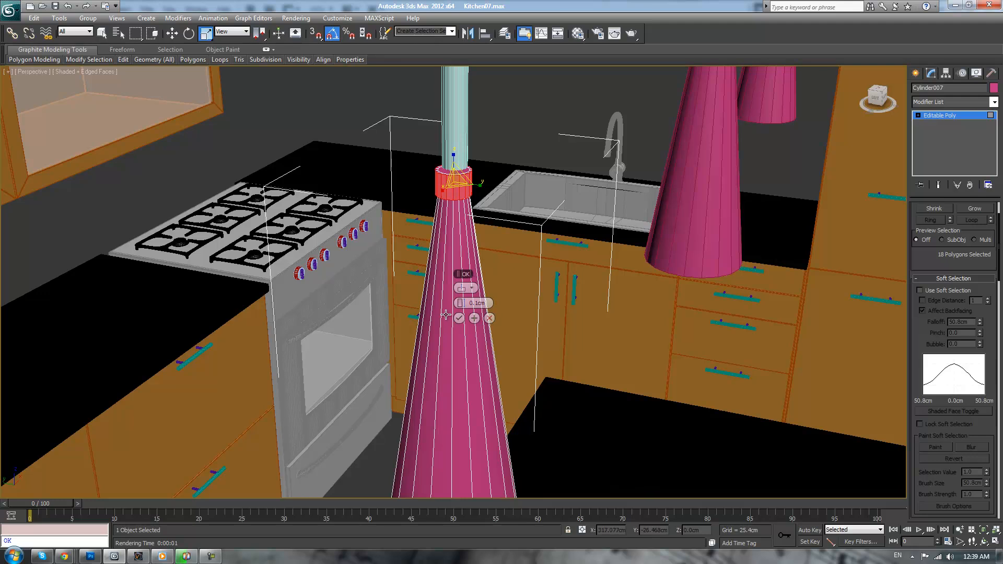
left_click(459, 318)
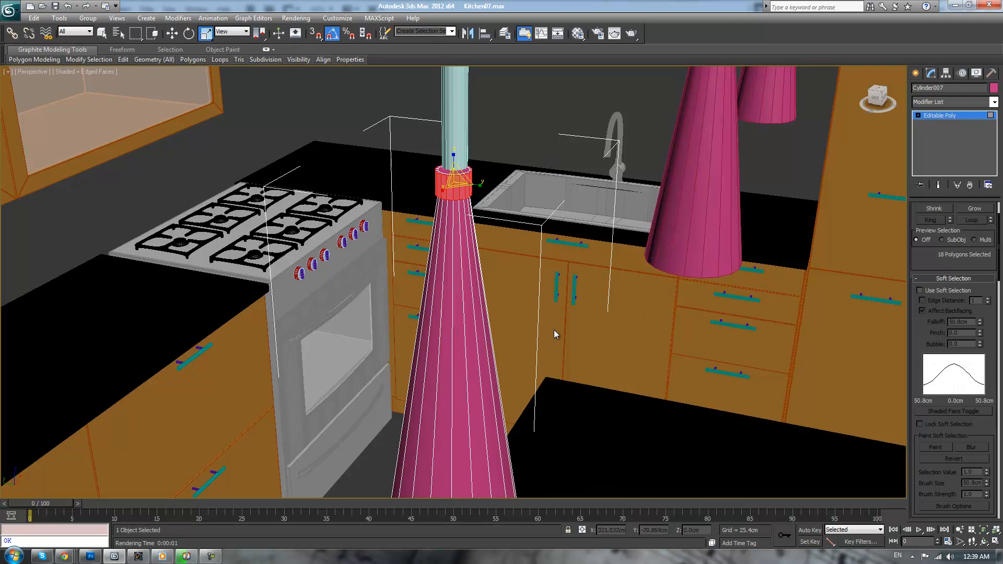
- Extrude the collar's side polygons a further 0.05 cm and scale them vertically to about 93 percent
scroll(555, 168, "up", 2)
middle_click_drag(527, 116, 567, 212)
scroll(568, 211, "up", 2)
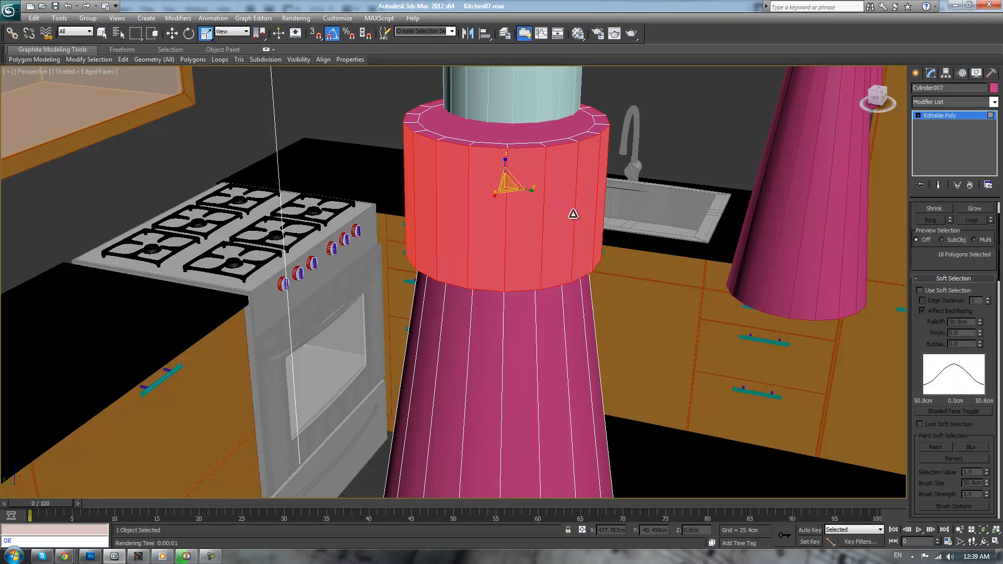
right_click(668, 110)
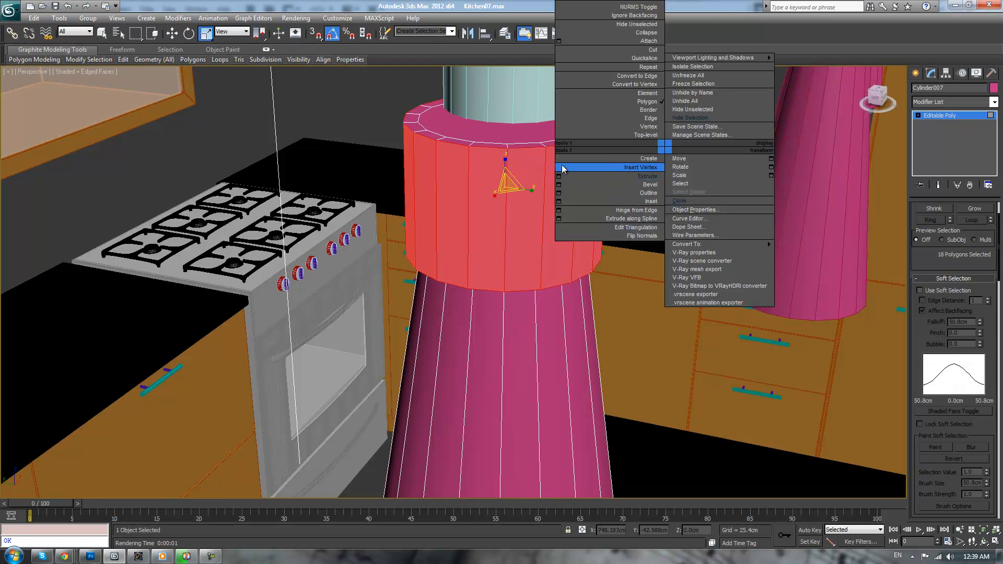
left_click(558, 175)
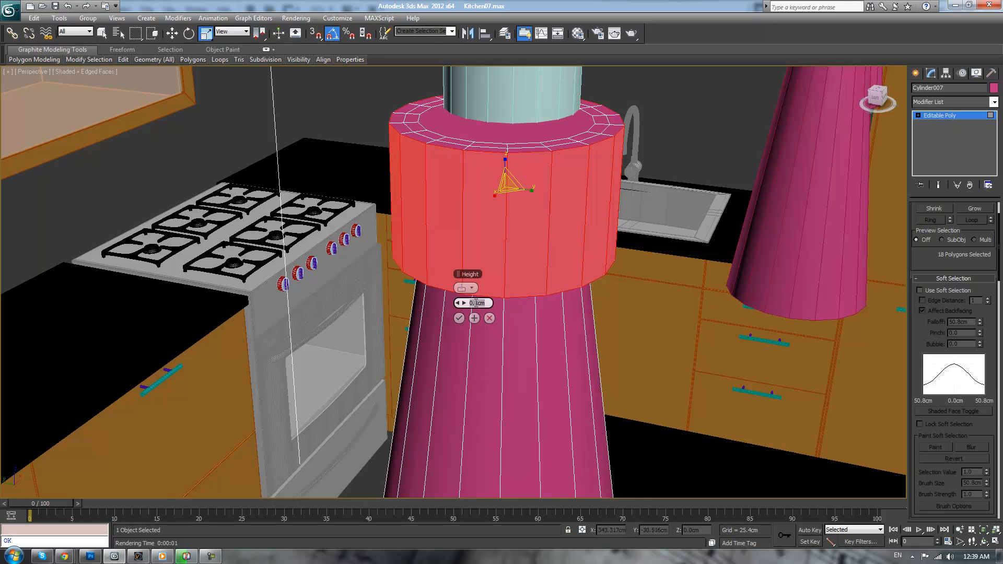
type("0.05")
key("Return")
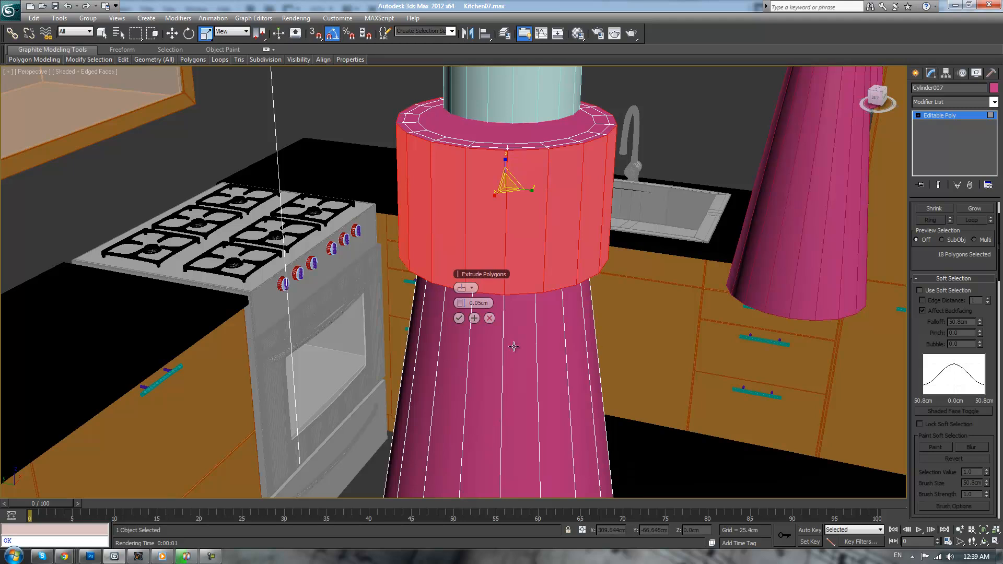
left_click(458, 318)
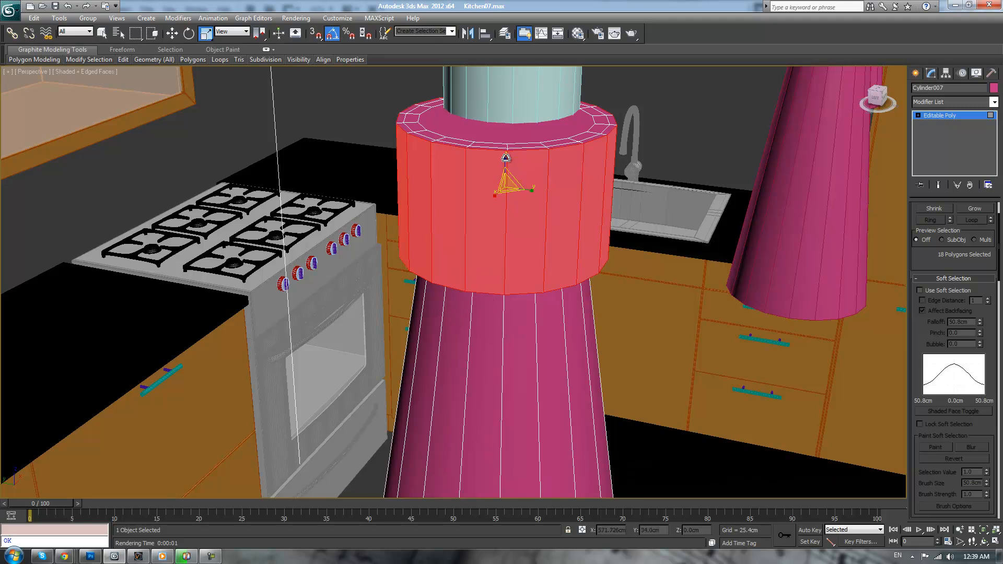
left_click_drag(505, 158, 506, 162)
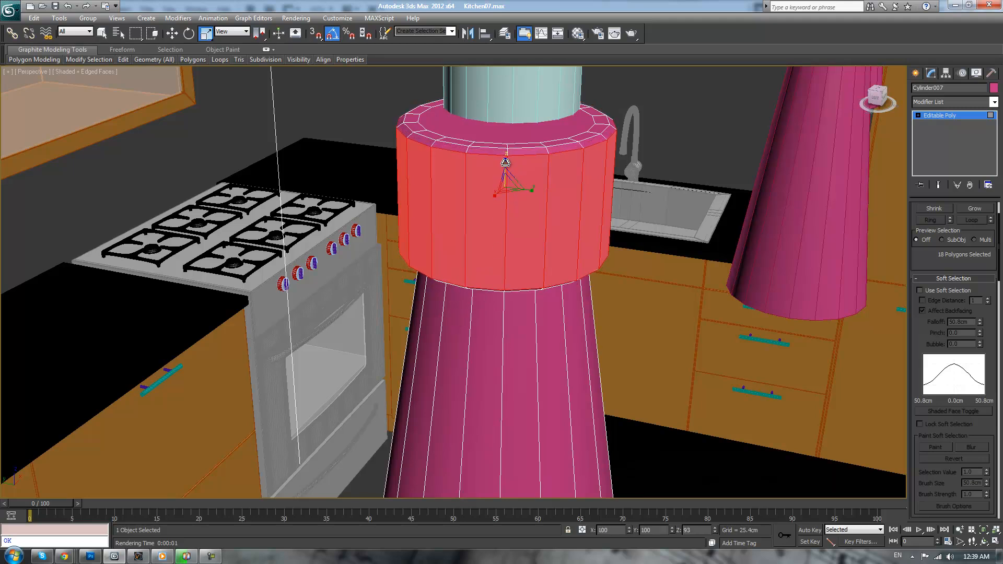
left_click(729, 110)
- Connect the pendant shade's vertical edges with a horizontal edge loop near mid-height and scale that loop outward
scroll(710, 157, "down", 3)
middle_click_drag(684, 215, 592, 187, "alt")
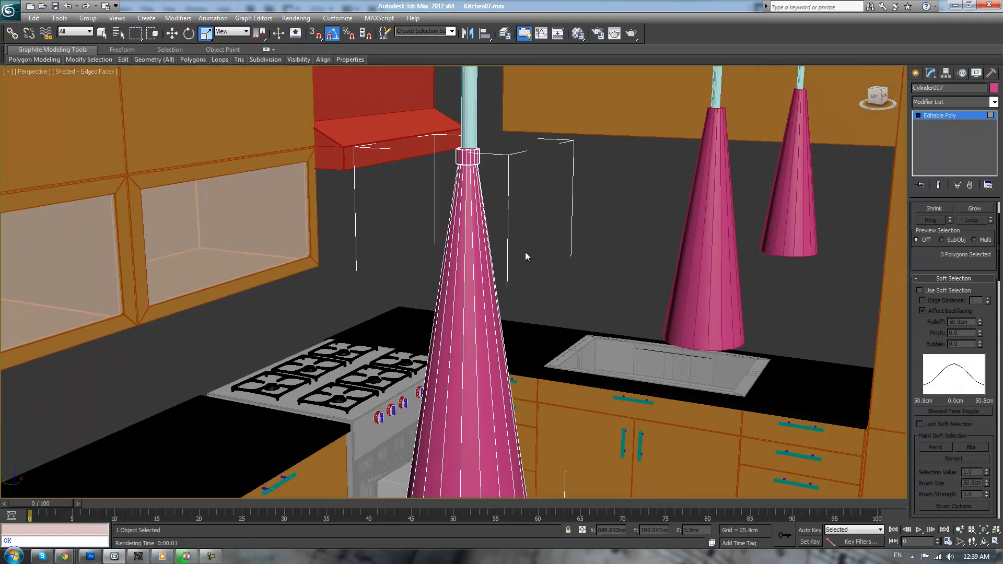
key("4")
key("2")
middle_click_drag(597, 375, 554, 344, "alt")
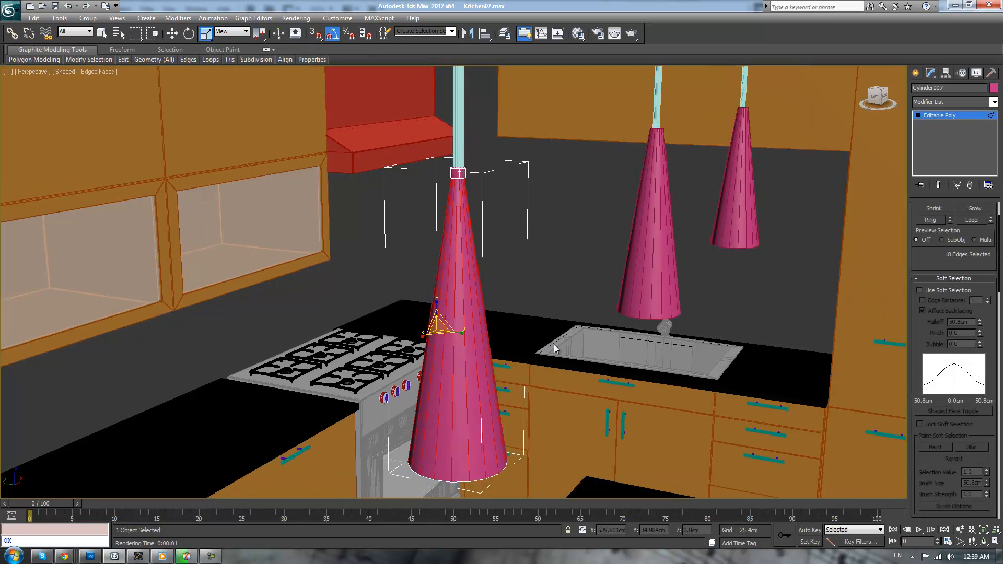
right_click(581, 265)
left_click(530, 292)
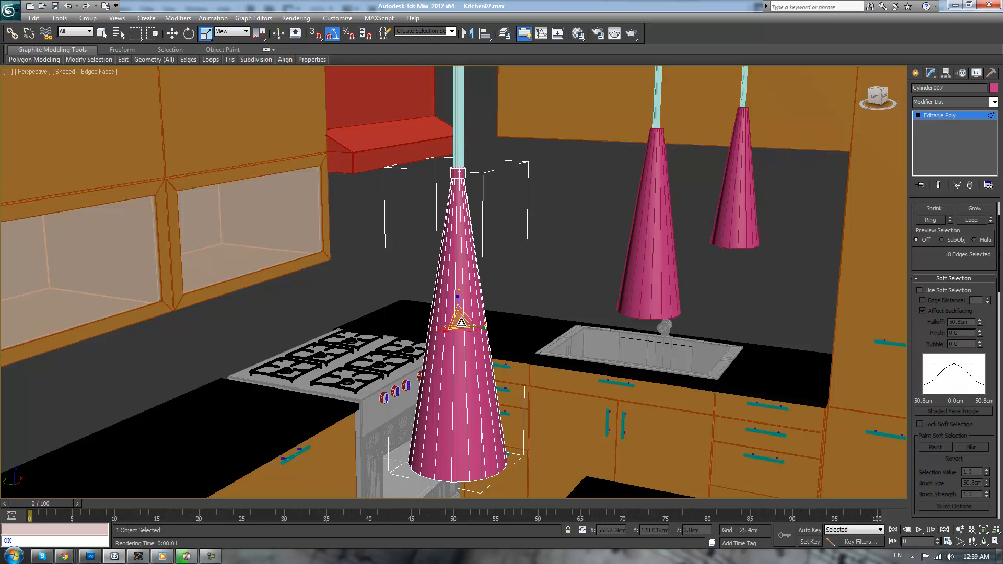
left_click_drag(459, 323, 458, 299)
- Connect the vertical edges of the nearest shade's upper section with a horizontal edge loop and scale that loop outward to 118 percent
left_click_drag(386, 233, 528, 258)
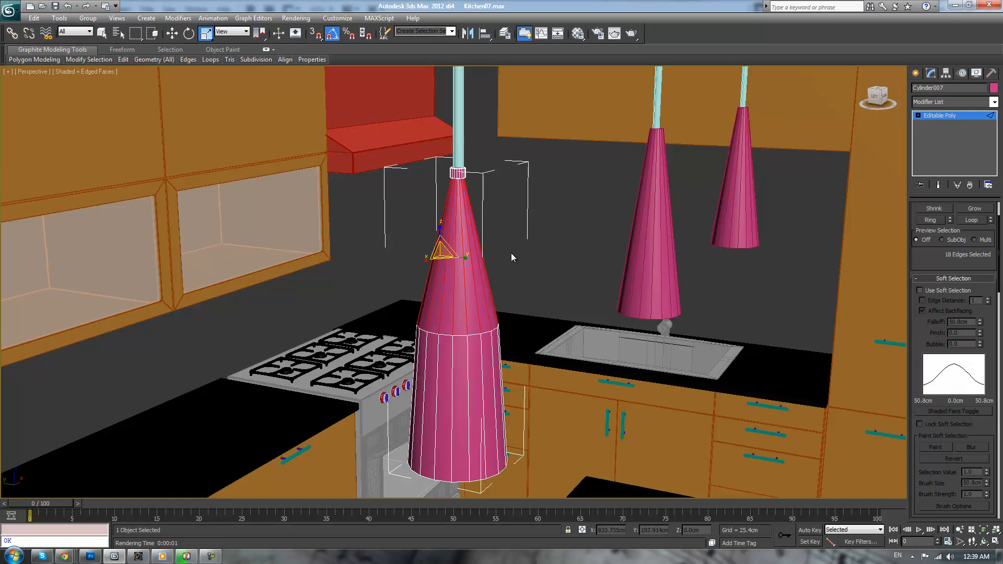
right_click(525, 221)
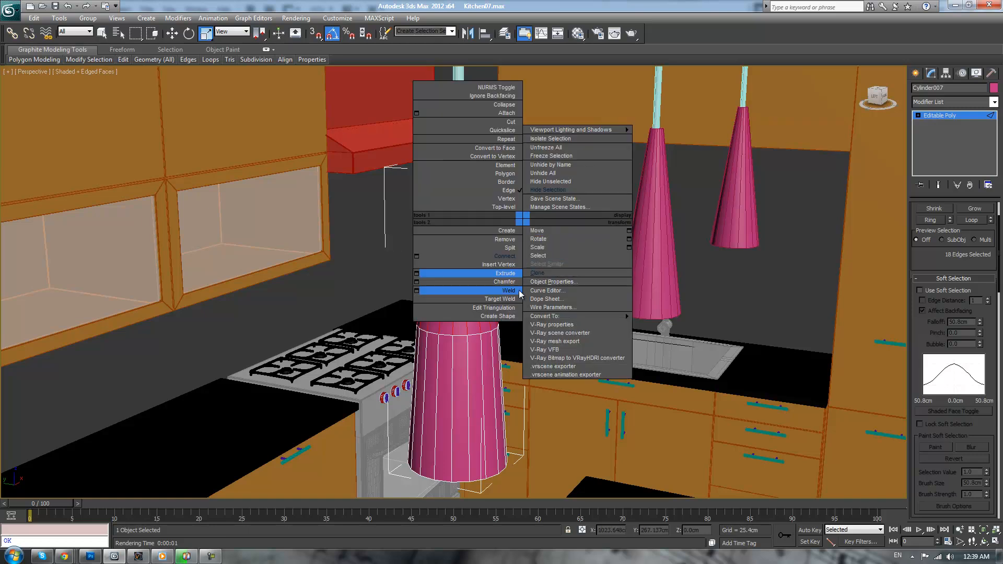
left_click(493, 281)
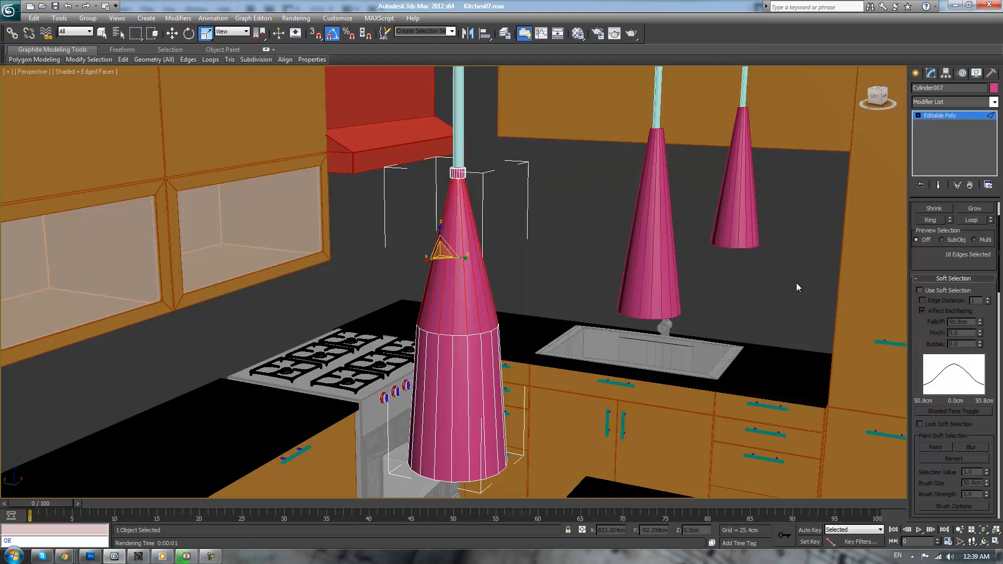
right_click(519, 244)
left_click(497, 279)
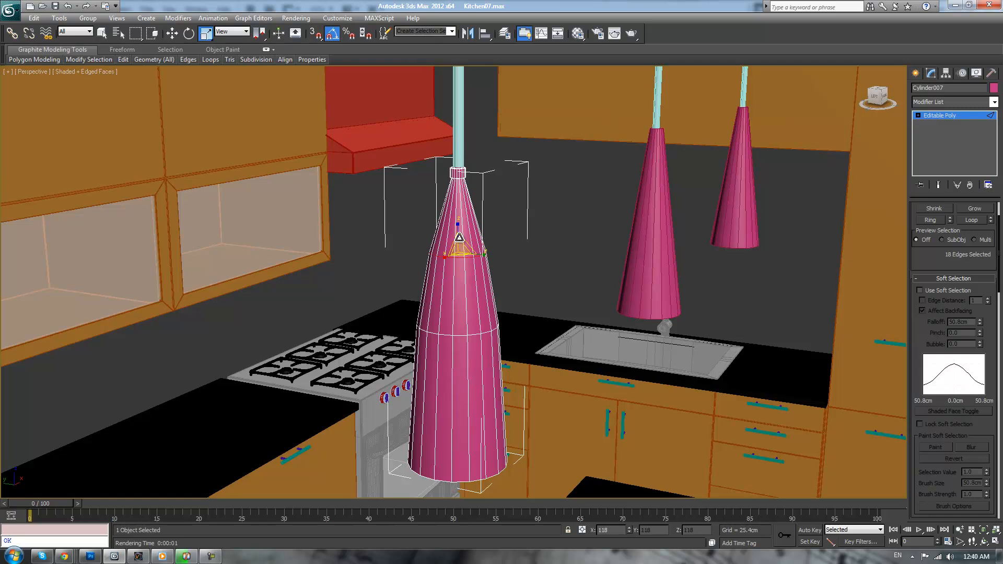
- Select the bottom cap polygon of the nearest shade and inset it by about 0.19 cm
scroll(519, 253, "down", 5)
scroll(519, 253, "up", 8)
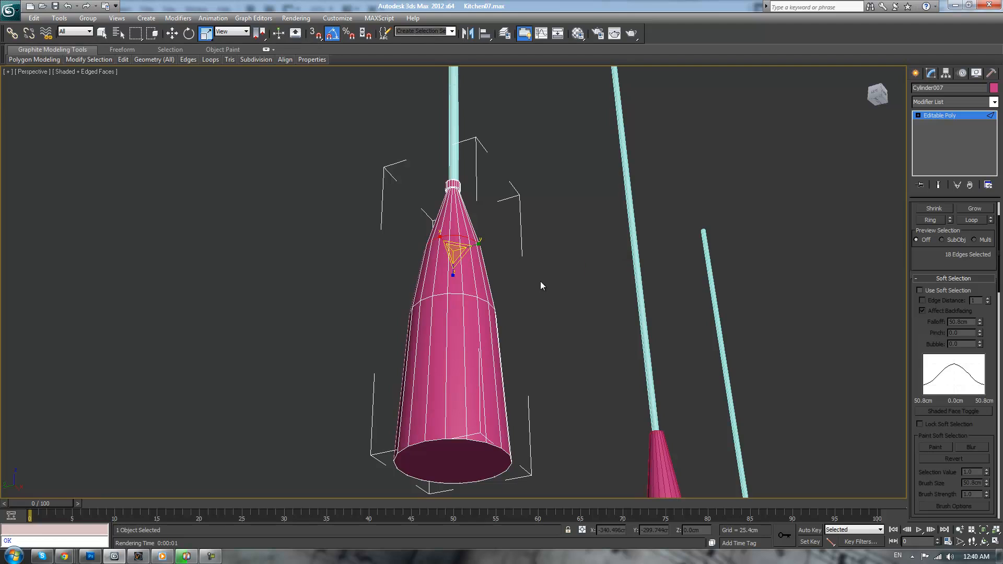
left_click(956, 114)
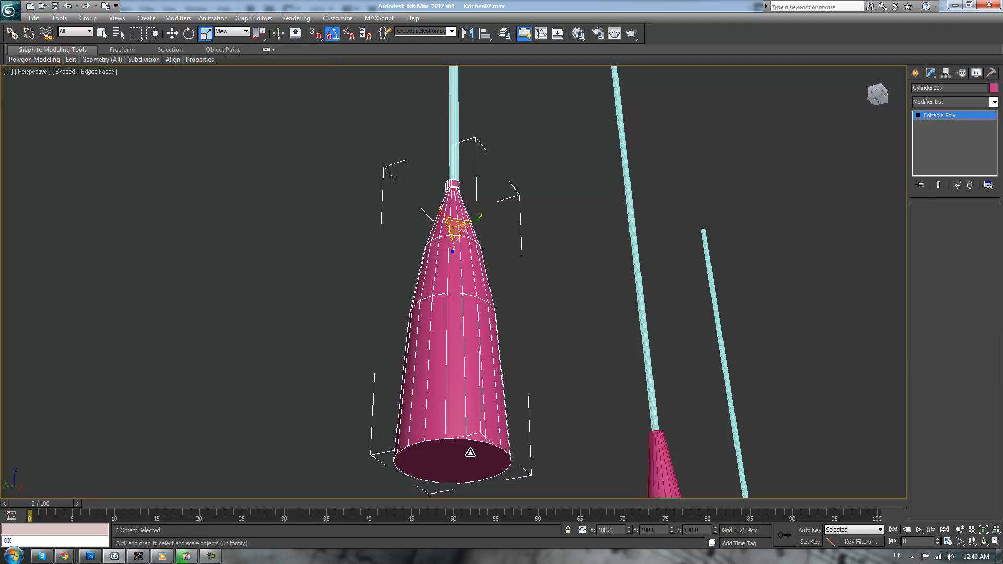
key("4")
left_click(472, 452)
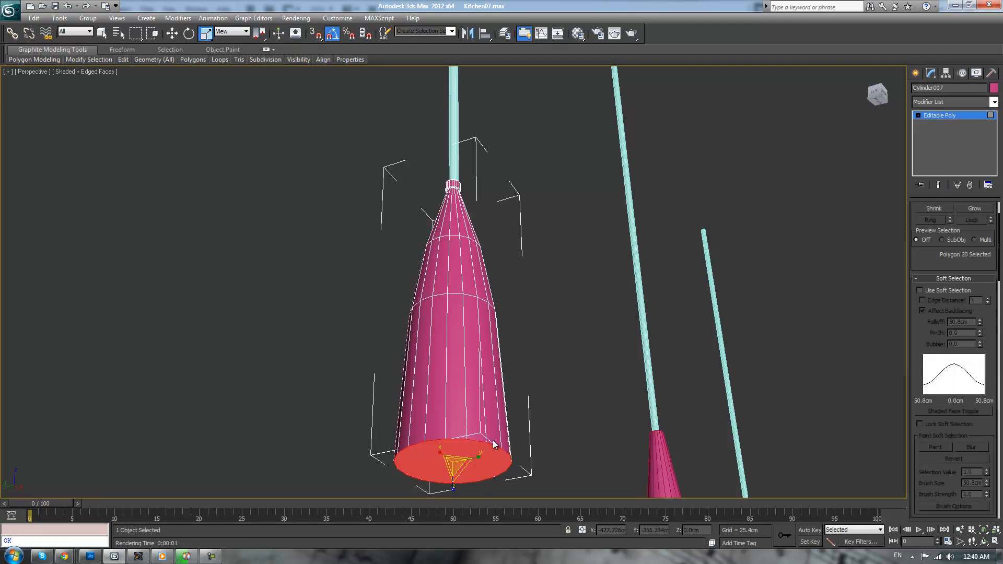
middle_click_drag(493, 440, 616, 296)
key("q")
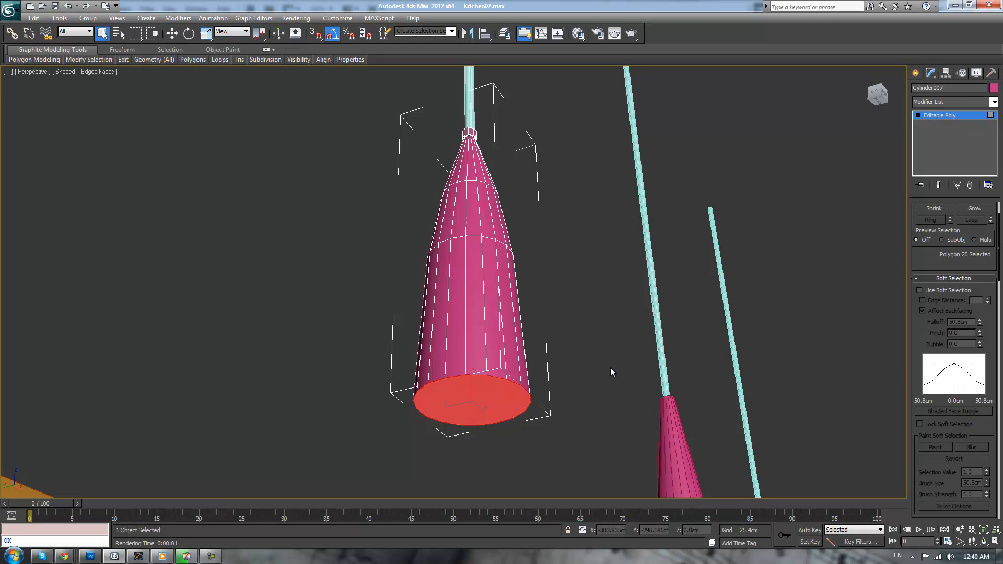
right_click(560, 308)
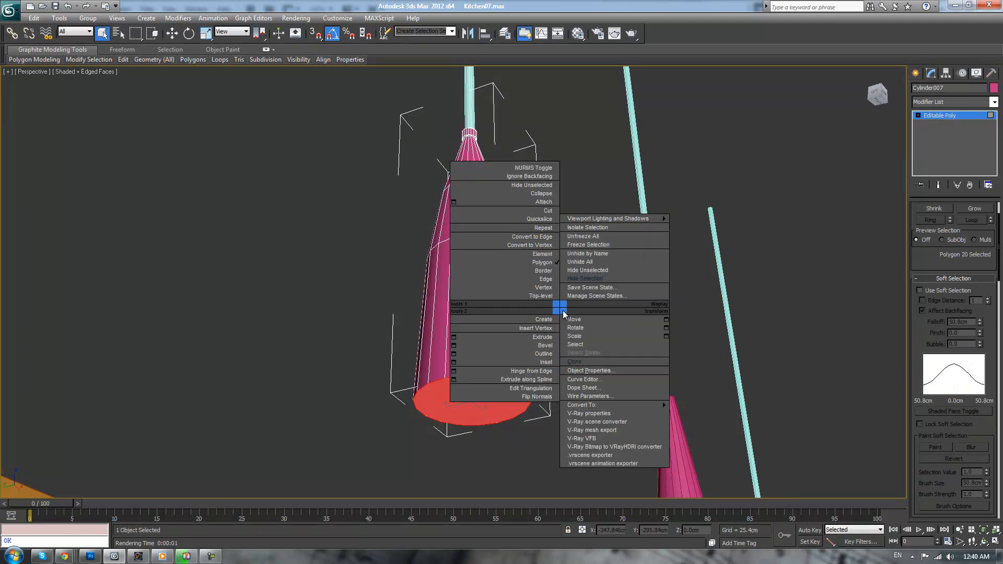
left_click(454, 362)
left_click_drag(463, 305, 459, 303)
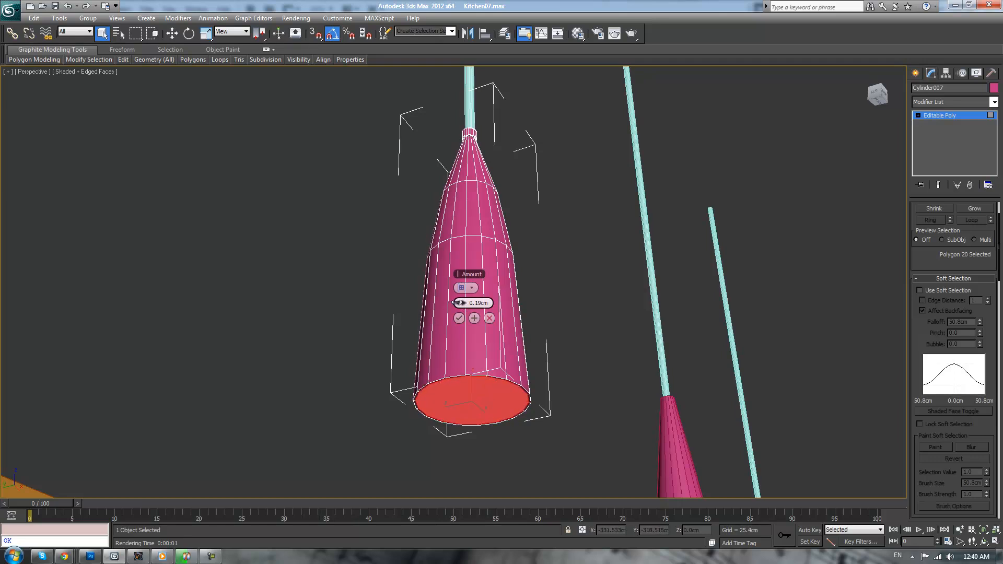
left_click(460, 319)
- Extrude the inset bottom polygon upward into the shade to hollow out its lower section
middle_click_drag(547, 372, 561, 339)
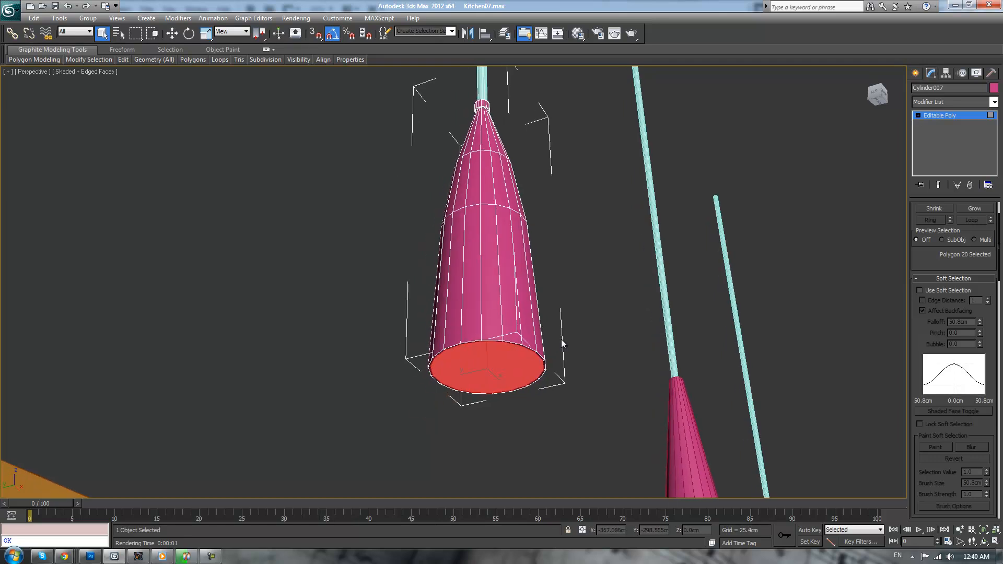
scroll(563, 342, "up", 3)
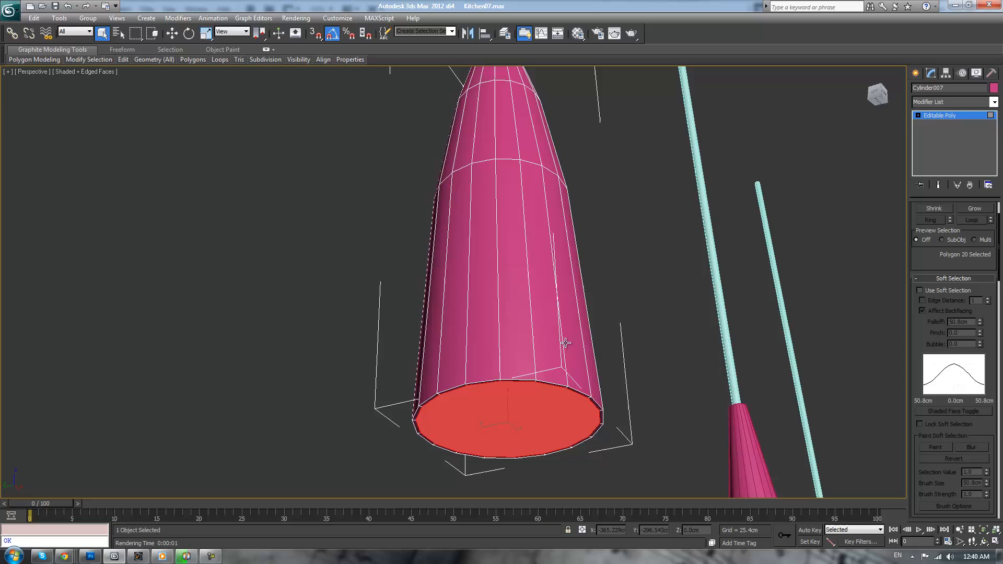
right_click(626, 350)
left_click(601, 354)
left_click_drag(537, 407, 522, 438)
middle_click_drag(585, 293, 599, 343)
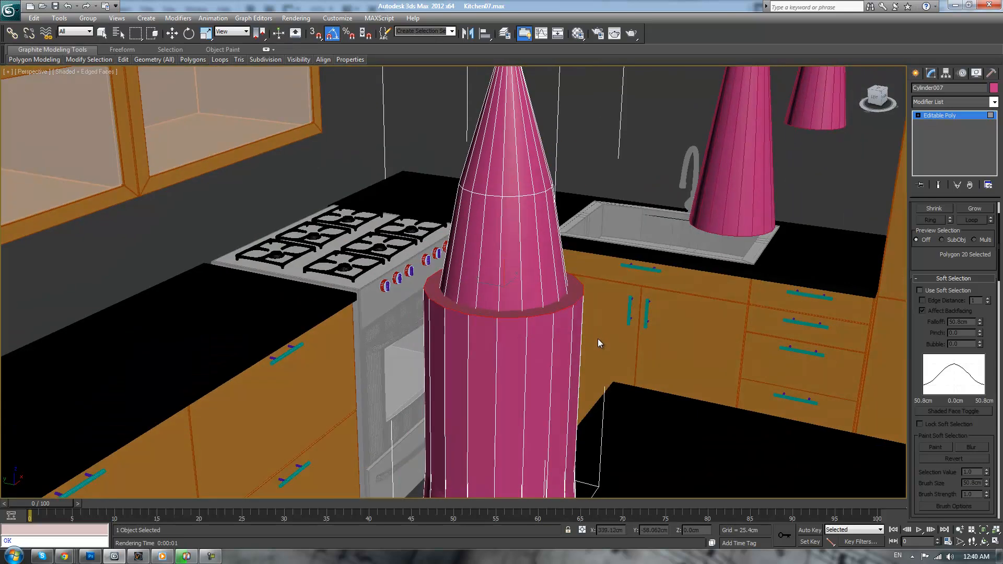
- In the front wireframe view, align the extruded polygon with the mid-height edge loop and scale it down to fit the shade's outline
key("f")
scroll(569, 291, "down", 3)
scroll(585, 286, "down", 2)
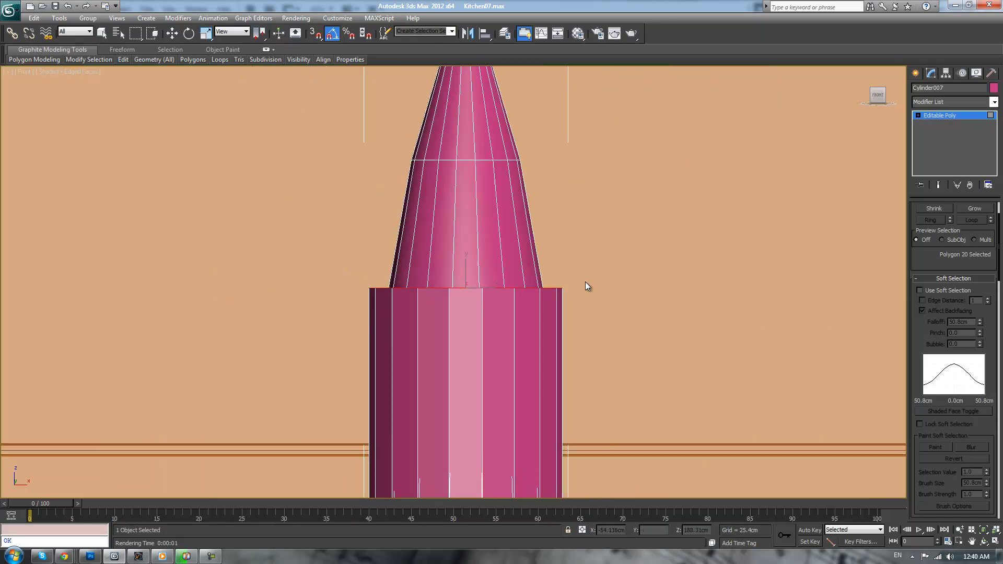
key("F3")
key("w")
left_click_drag(469, 268, 466, 312)
key("r")
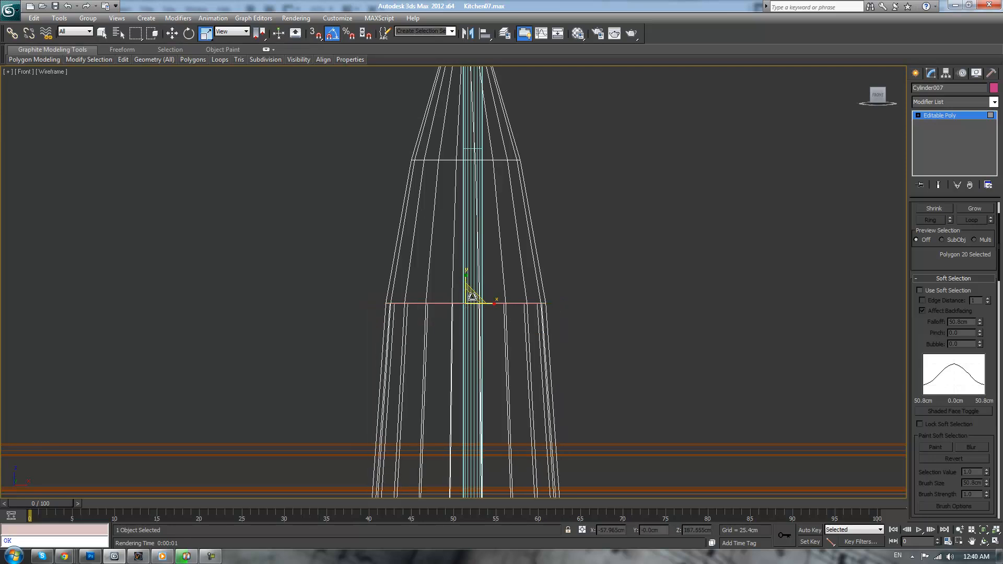
right_click(608, 256)
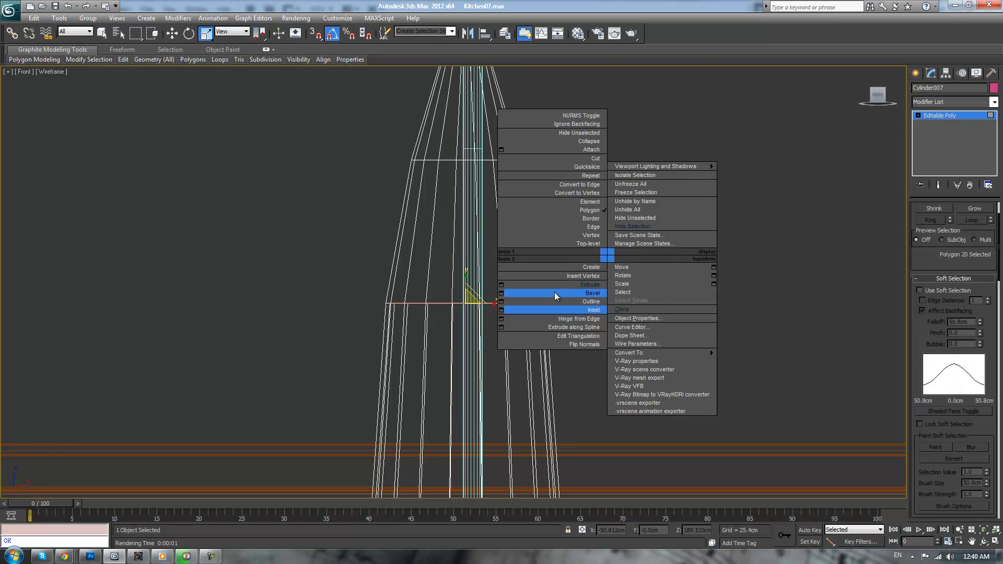
left_click(555, 296)
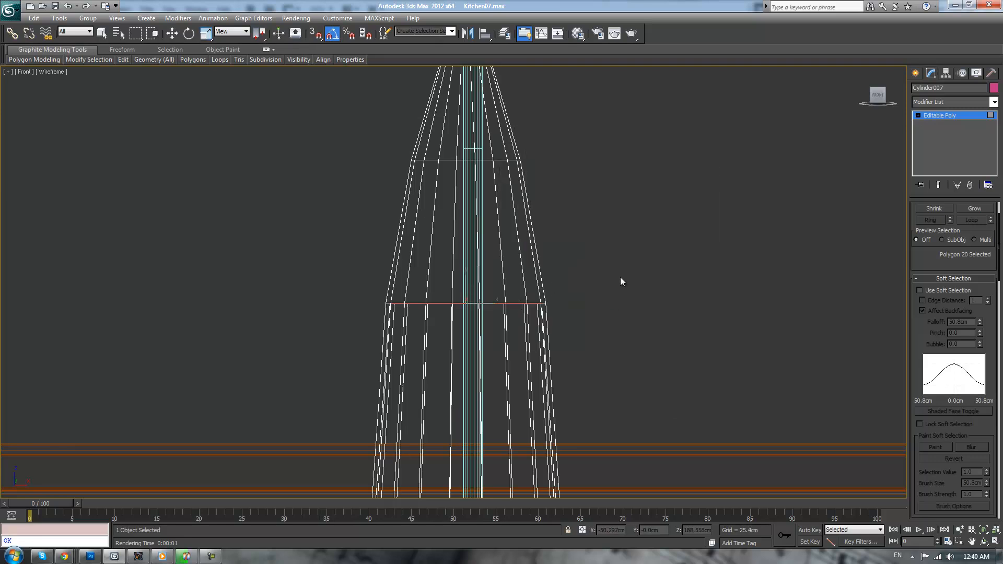
key("ctrl+z")
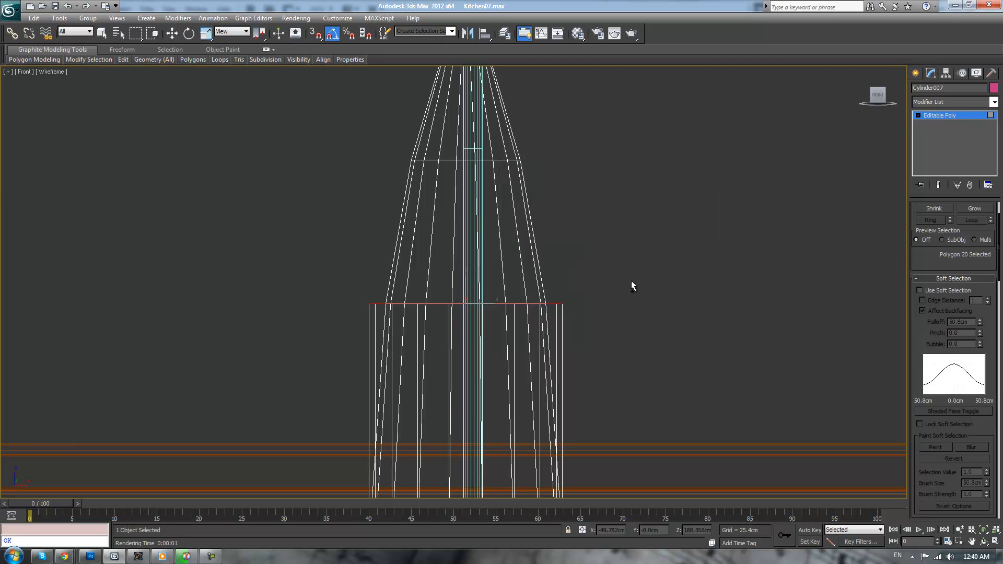
left_click(93, 8)
- Extrude the inner polygon up to the upper edge loop and scale it to 67 percent to follow the outer profile
right_click(583, 245)
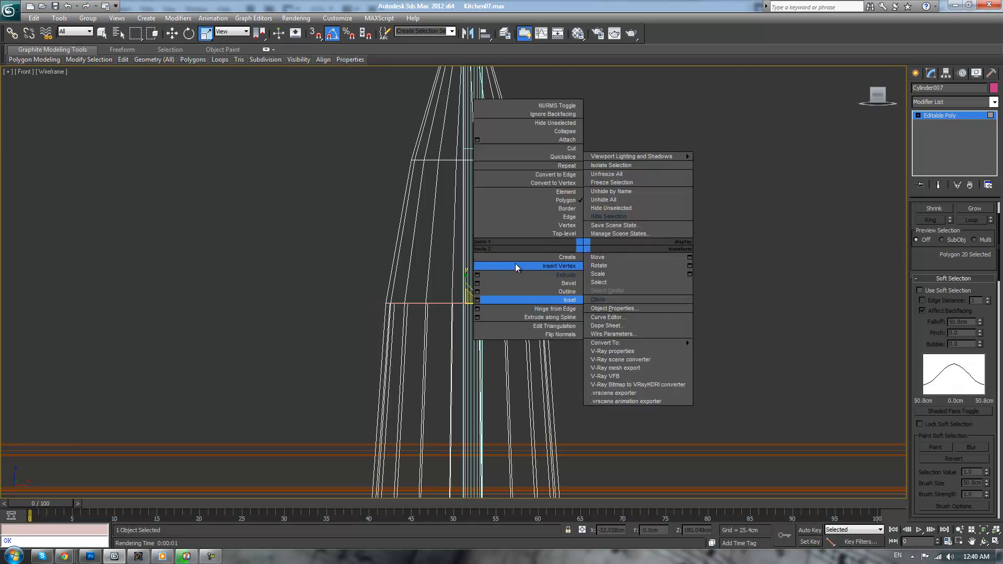
left_click(477, 275)
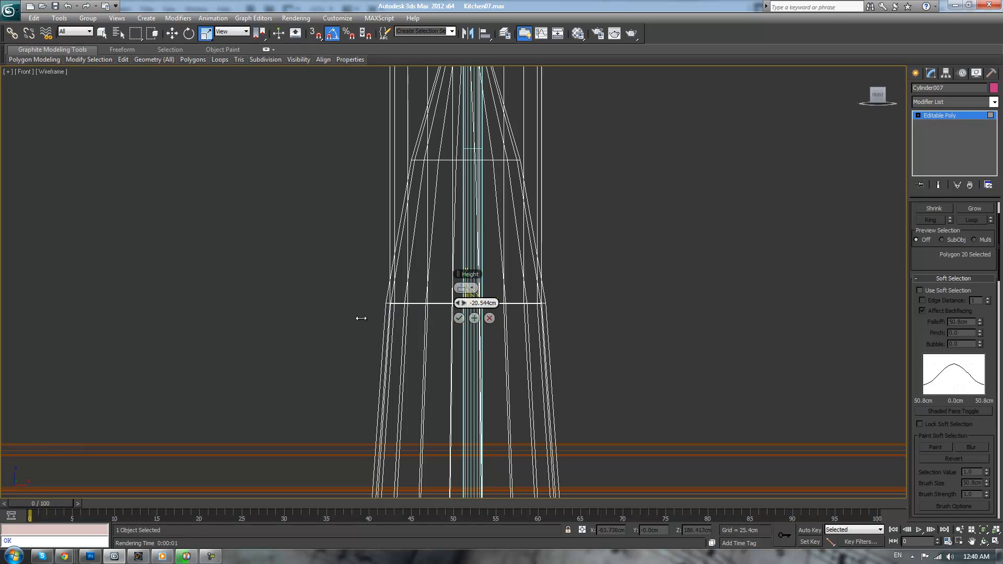
left_click_drag(480, 333, 620, 335)
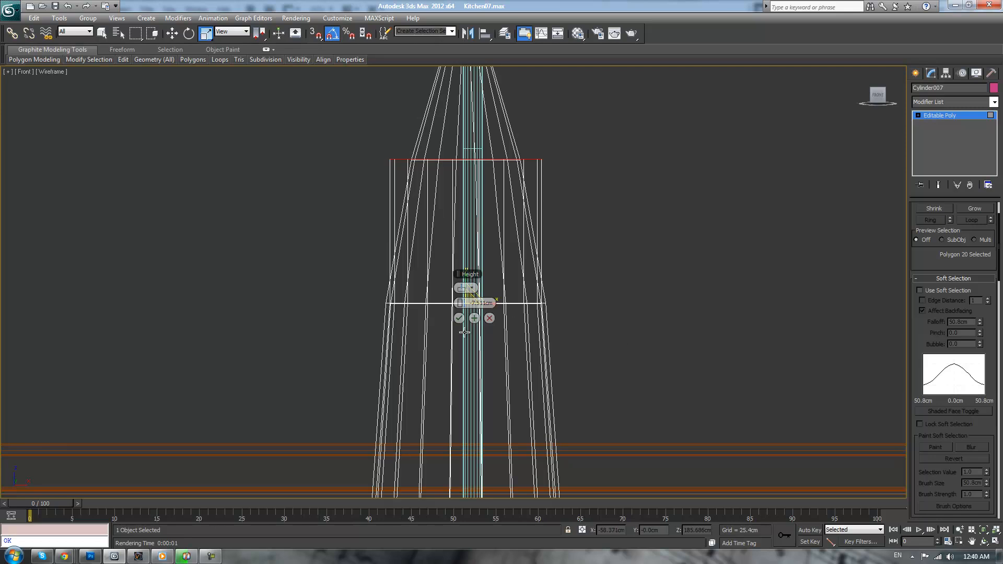
left_click(459, 318)
middle_click_drag(678, 214, 617, 307)
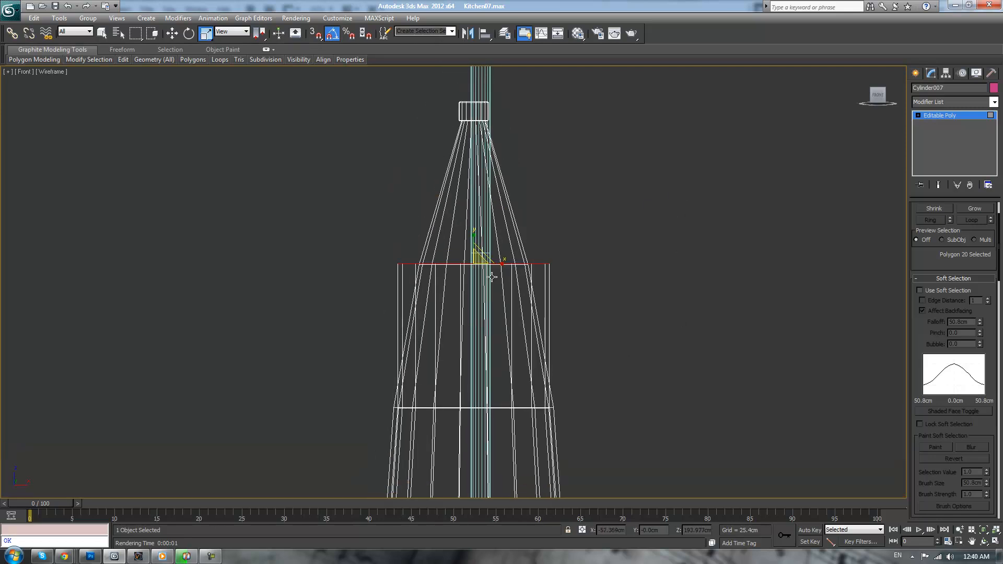
left_click_drag(477, 261, 473, 287)
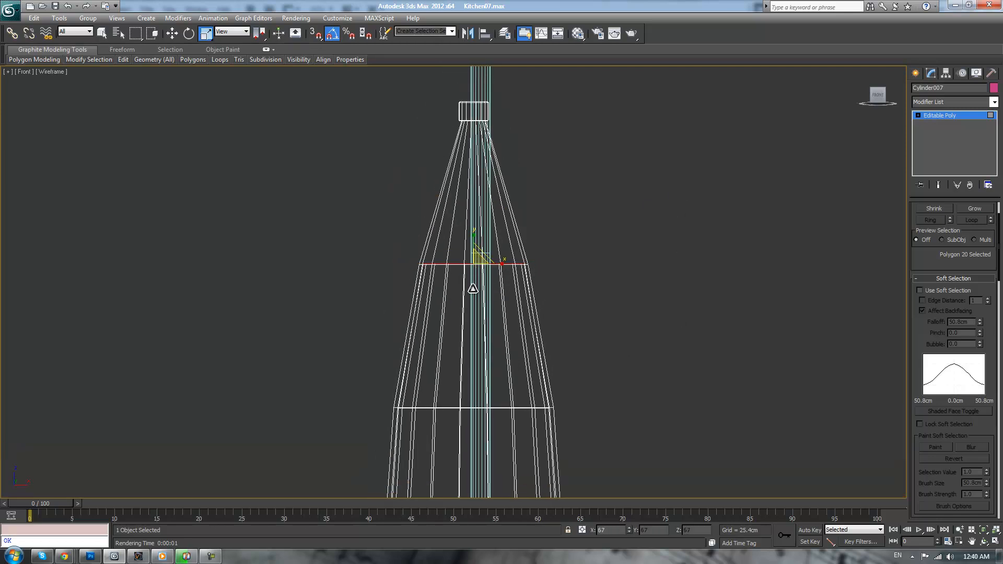
right_click(577, 237)
left_click(520, 270)
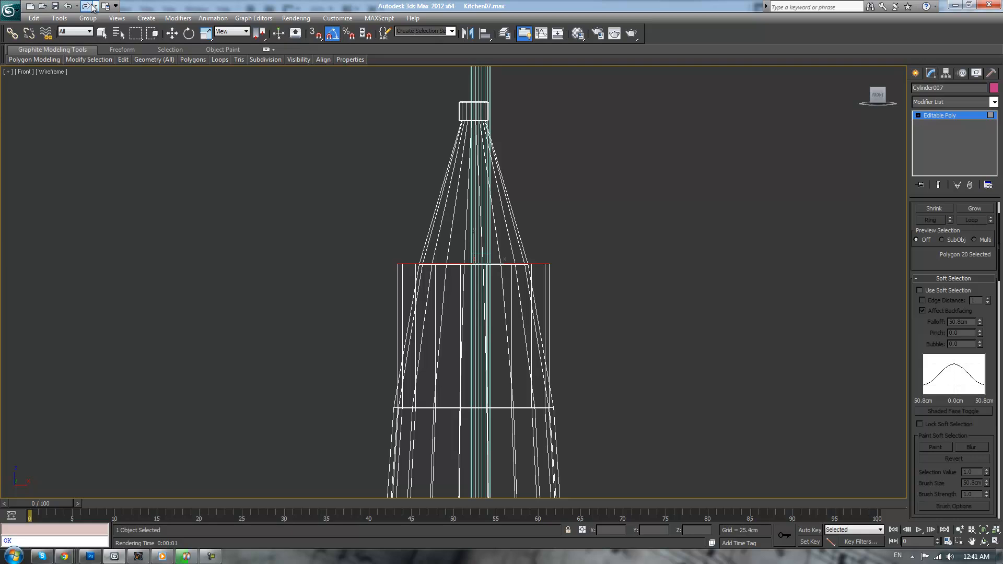
key("w")
- Extrude the inner polygon further up toward the collar, fit it to the shade's narrow top and clear the selection
right_click(651, 258)
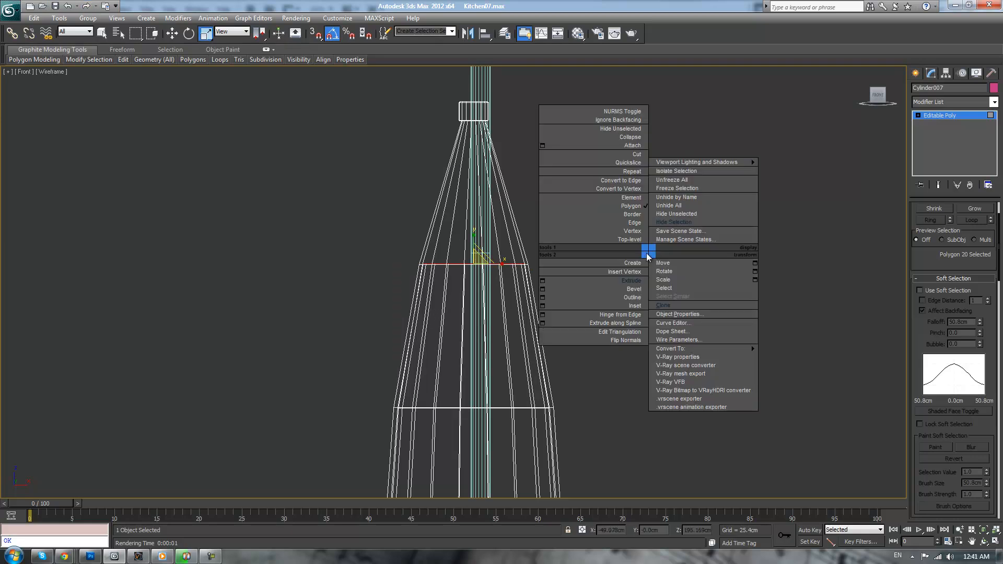
left_click(547, 283)
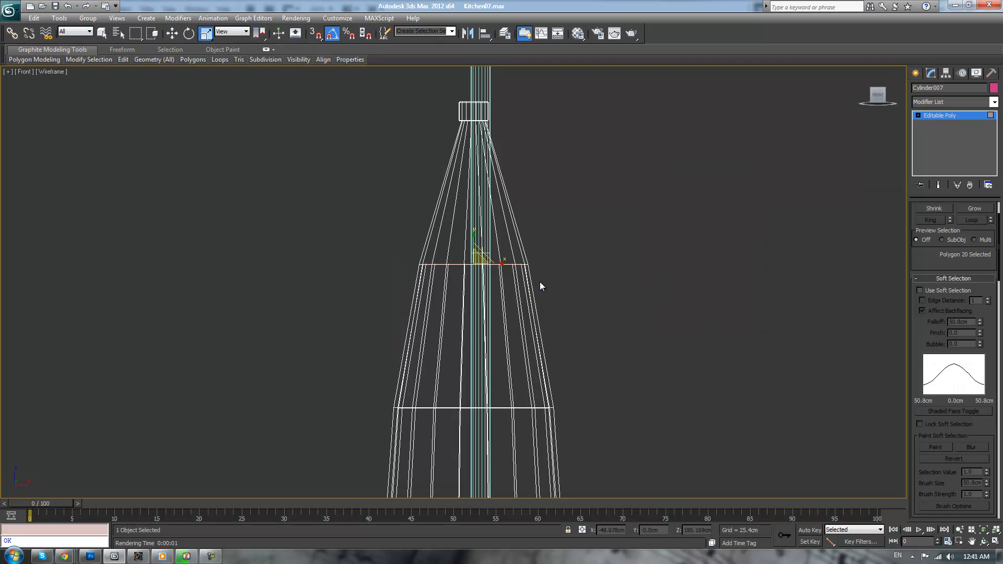
left_click(458, 318)
key("w")
left_click_drag(479, 105, 481, 311)
key("r")
left_click(638, 281)
- In the shaded perspective view, select the inner and outer edge loops around the shade's bottom rim
key("p")
scroll(626, 263, "down", 3)
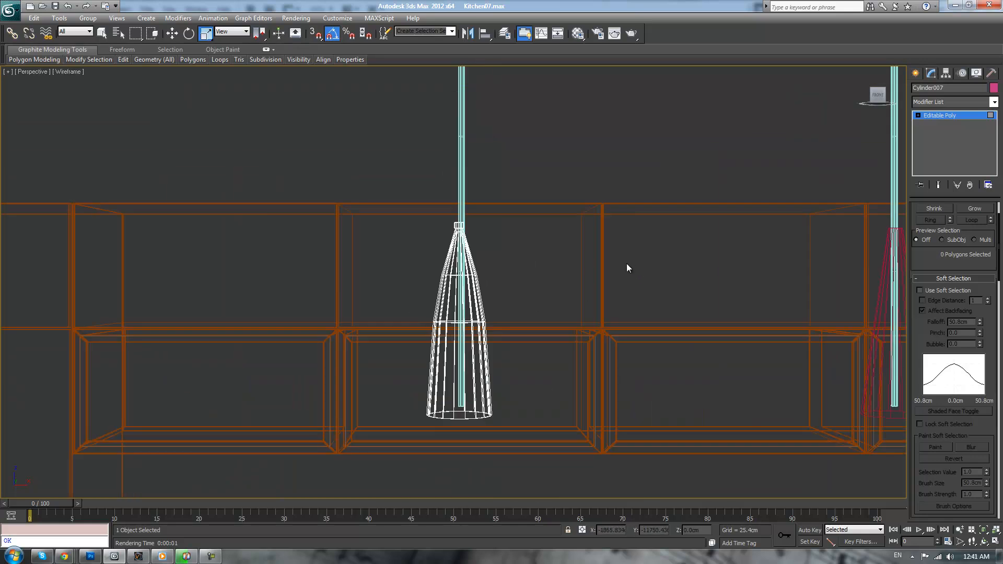
key("F3")
middle_click_drag(597, 279, 600, 208, "alt")
scroll(600, 208, "up", 3)
middle_click_drag(640, 271, 647, 253, "alt")
scroll(644, 254, "down", 4)
scroll(643, 253, "up", 3)
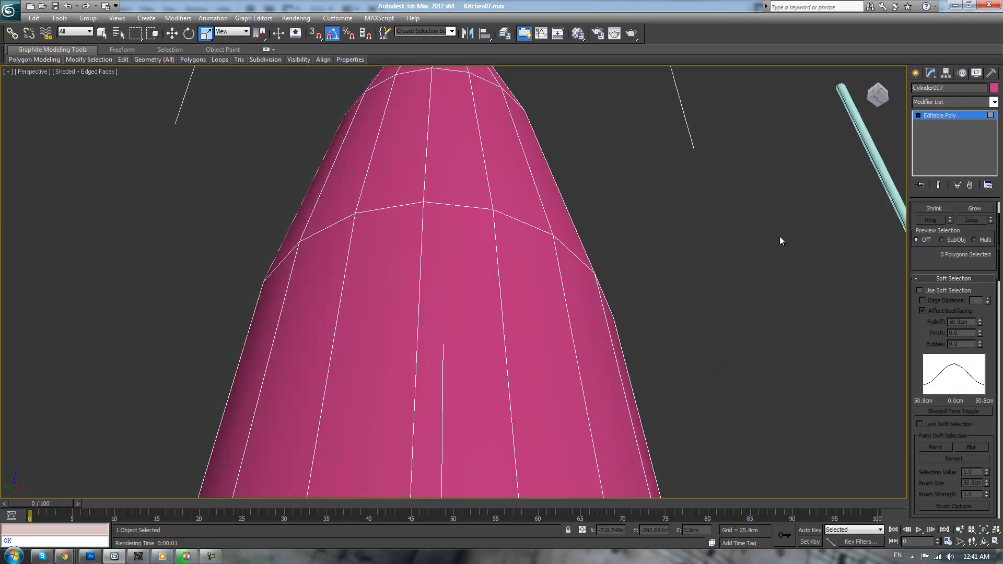
middle_click_drag(760, 263, 724, 242, "alt")
key("2")
left_click(487, 377)
left_click(970, 220)
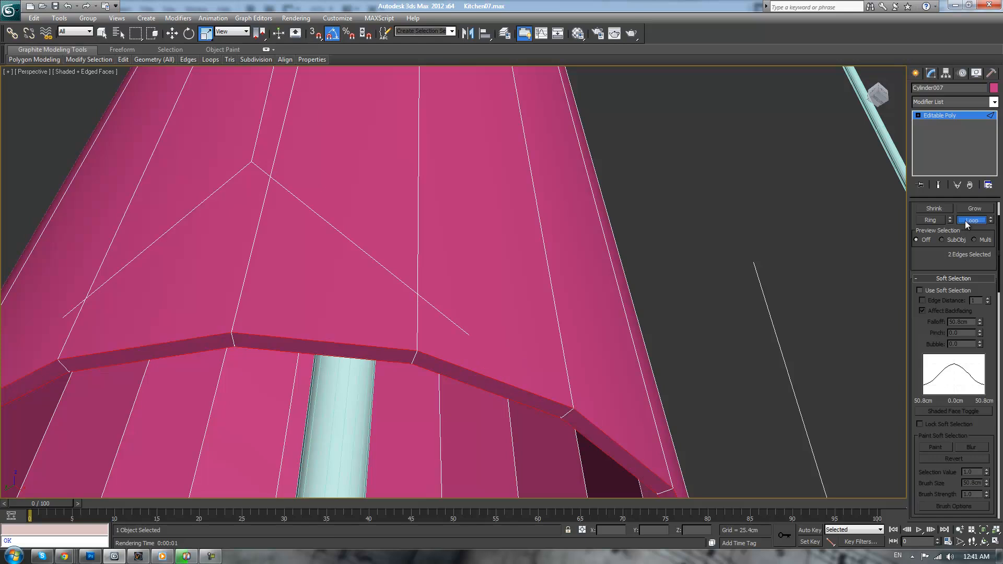
- Chamfer the two selected rim edge loops by a very small amount
right_click(724, 253)
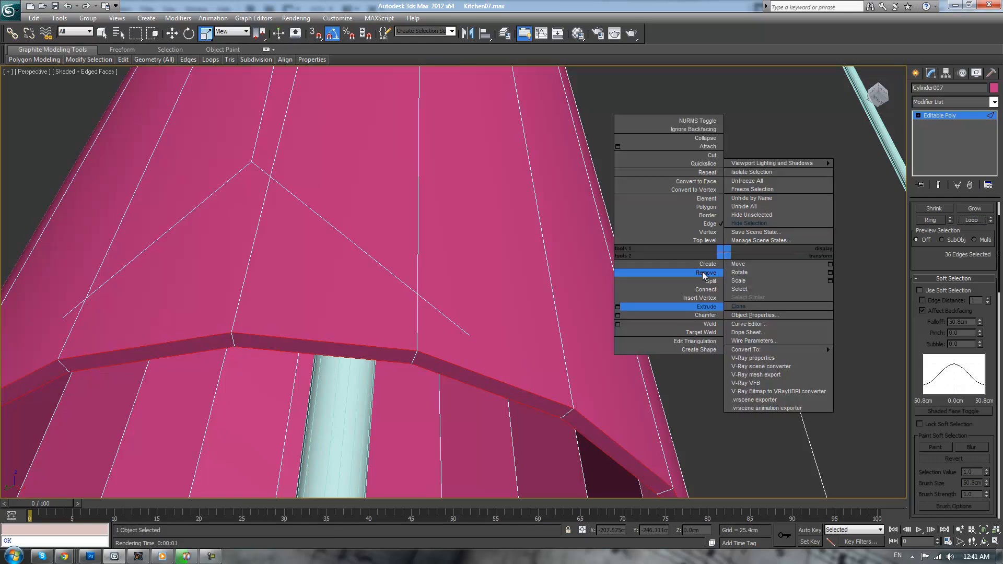
left_click(617, 316)
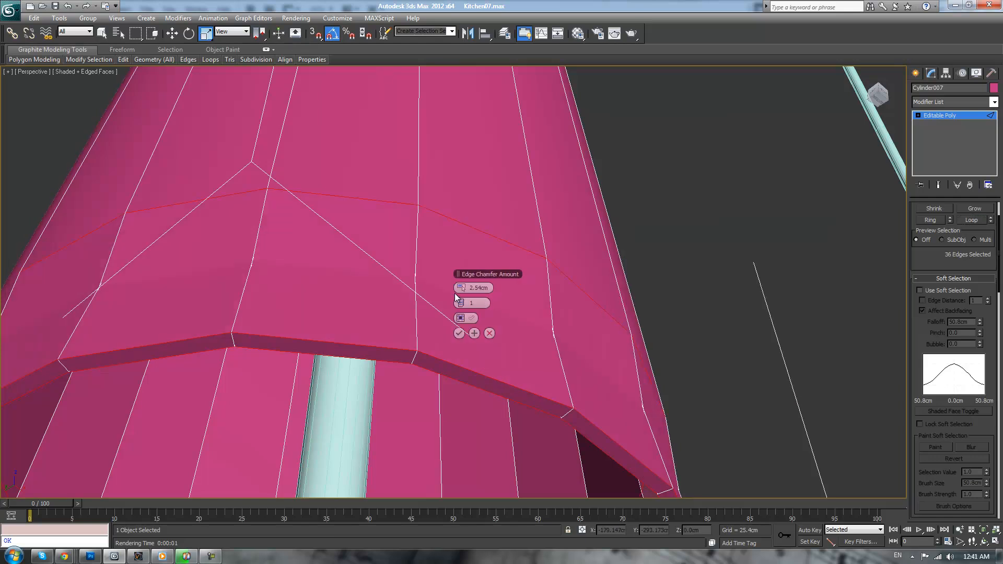
left_click_drag(437, 288, 422, 288)
left_click(464, 289)
left_click(464, 289)
left_click(459, 333)
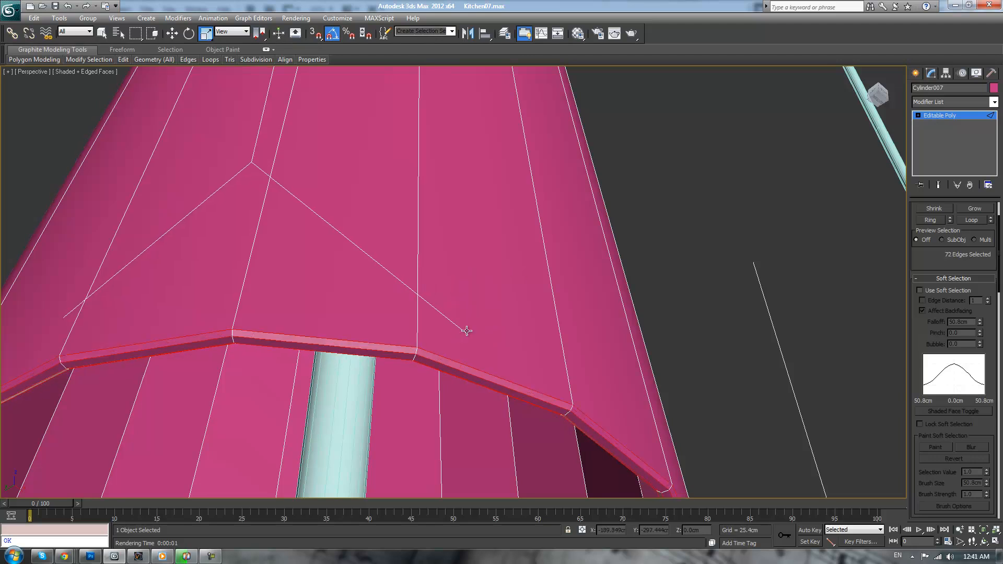
- Leave edge editing on the nearest shade and add a TurboSmooth modifier to it
scroll(772, 211, "down", 10)
left_click(606, 209)
scroll(608, 204, "up", 4)
middle_click_drag(610, 196, 610, 213, "alt")
left_click(932, 117)
left_click(951, 115)
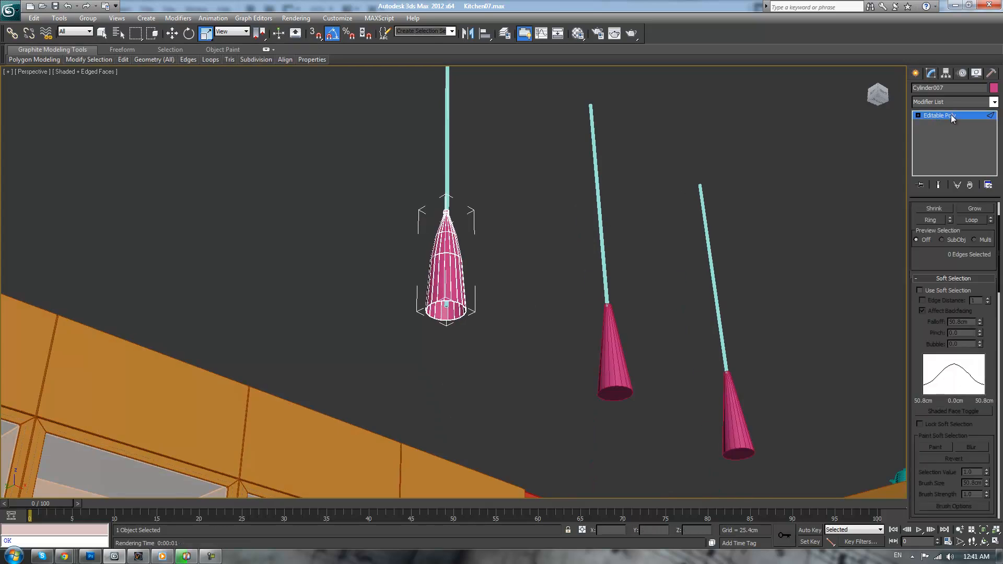
left_click(983, 104)
scroll(940, 392, "down", 15)
left_click(940, 392)
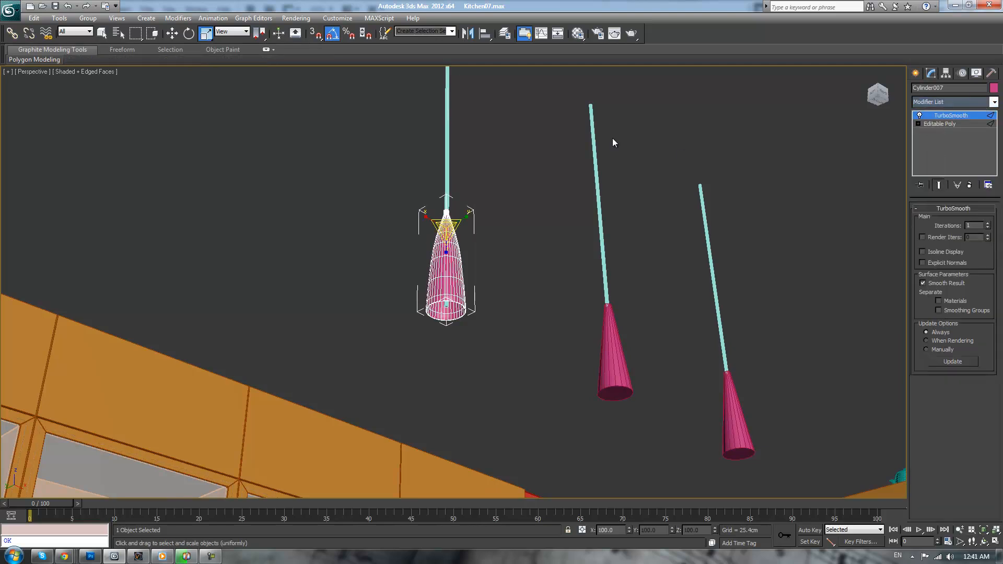
- Hide the edged-faces display and examine the smoothed shade and its collar up close
key("z")
key("F4")
middle_click_drag(596, 273, 624, 269, "alt")
scroll(568, 314, "up", 5)
scroll(754, 163, "up", 3)
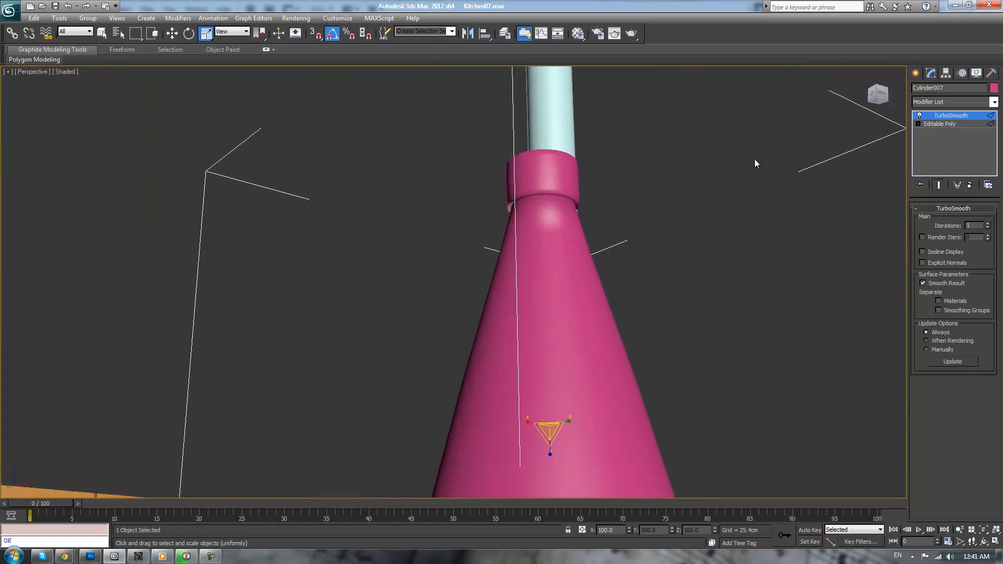
- Display the edged faces and select the edge loop at the shade's neck where it meets the underside of the collar
key("2")
middle_click_drag(660, 189, 666, 225, "alt")
scroll(666, 229, "up", 1)
key("F4")
scroll(665, 288, "up", 2)
middle_click_drag(665, 286, 685, 236, "alt")
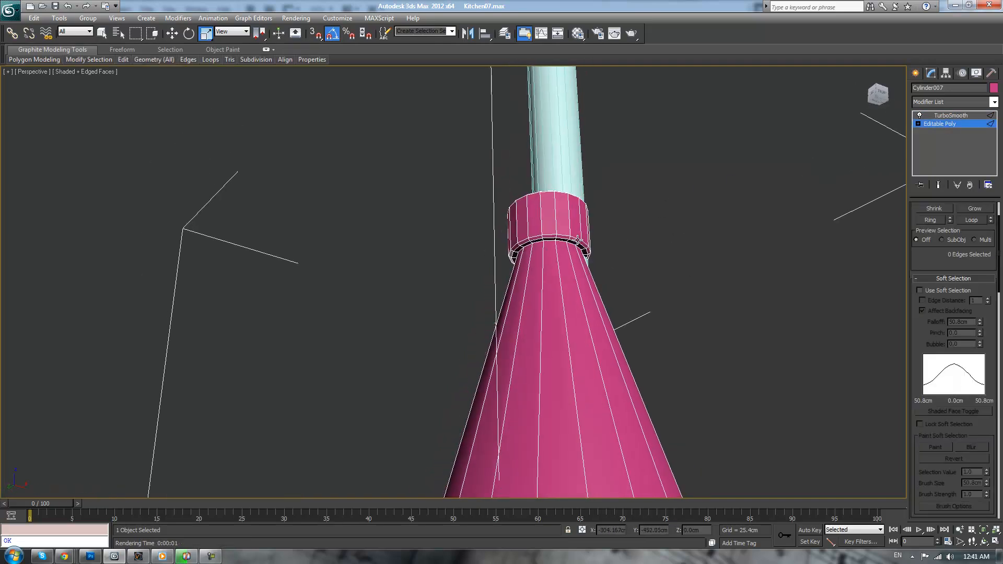
key("2")
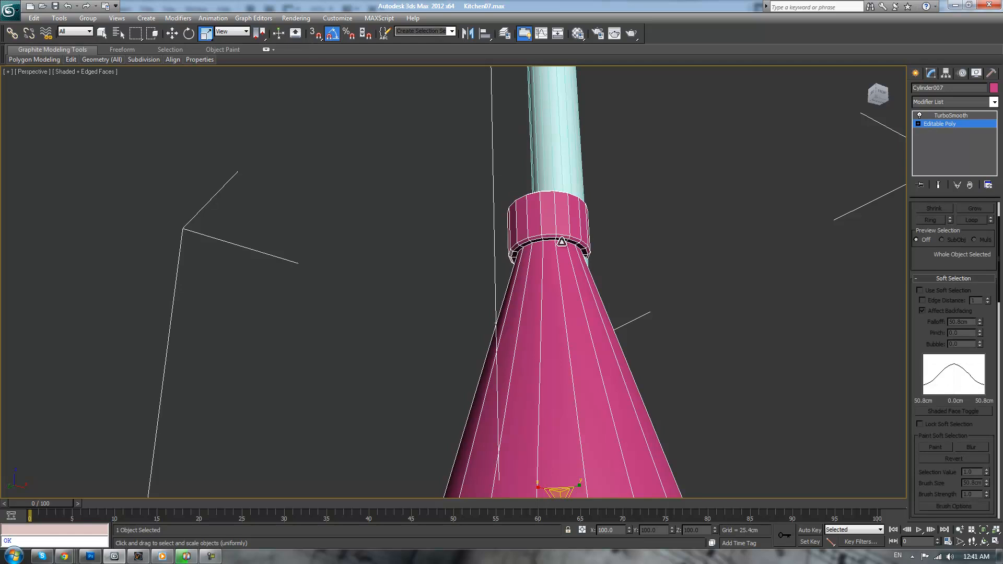
key("q")
left_click(559, 240)
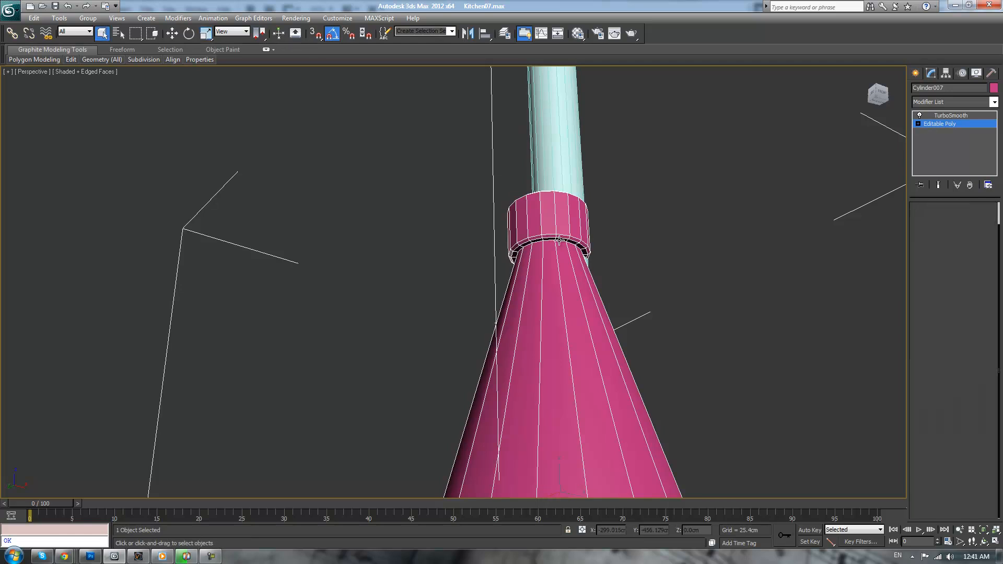
middle_click_drag(559, 240, 561, 244, "alt")
left_click(952, 124)
key("2")
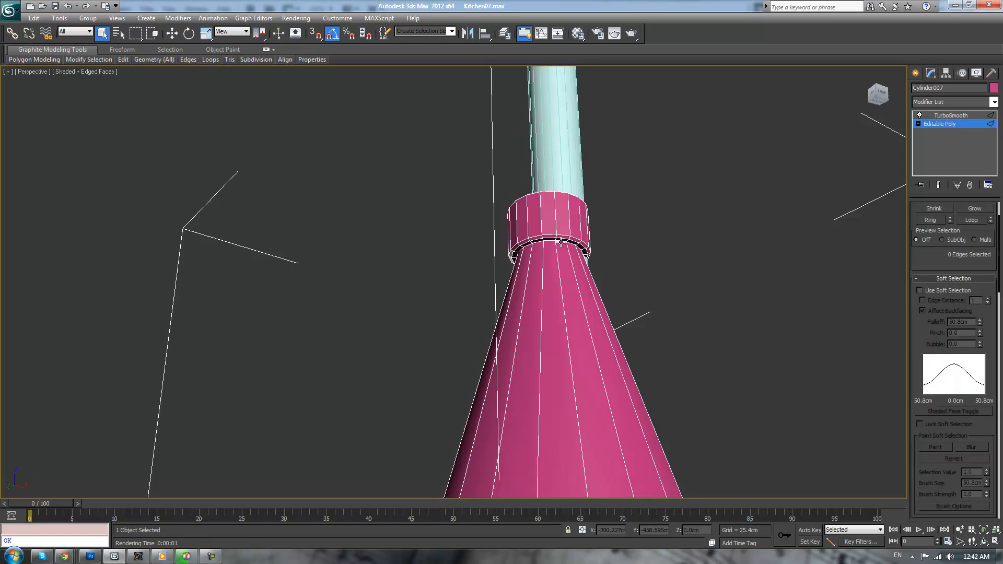
key("z")
scroll(641, 281, "down", 2)
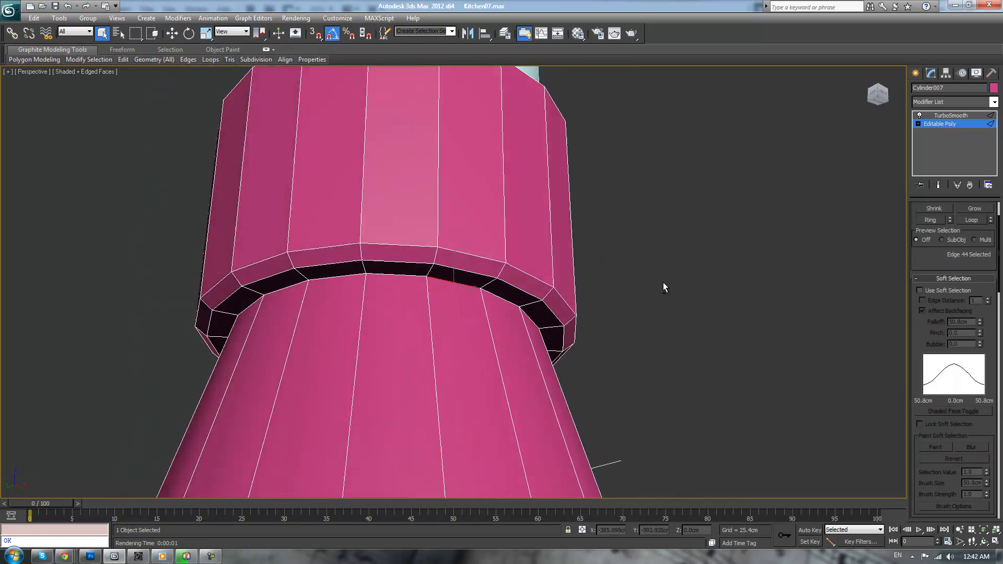
left_click(972, 220)
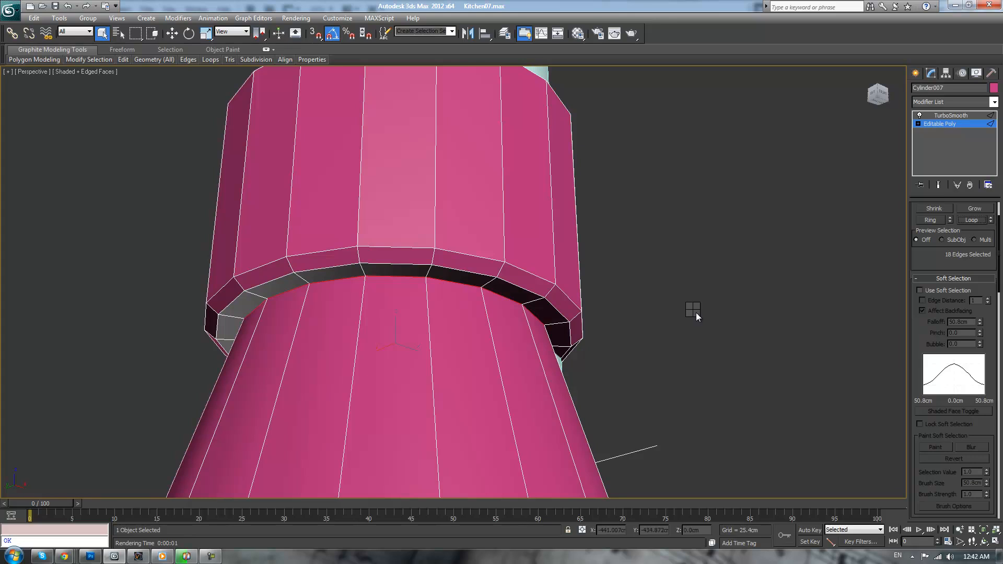
- Chamfer the selected neck edge loop by a very small amount, less than 0.05 cm
right_click(696, 313)
left_click(585, 372)
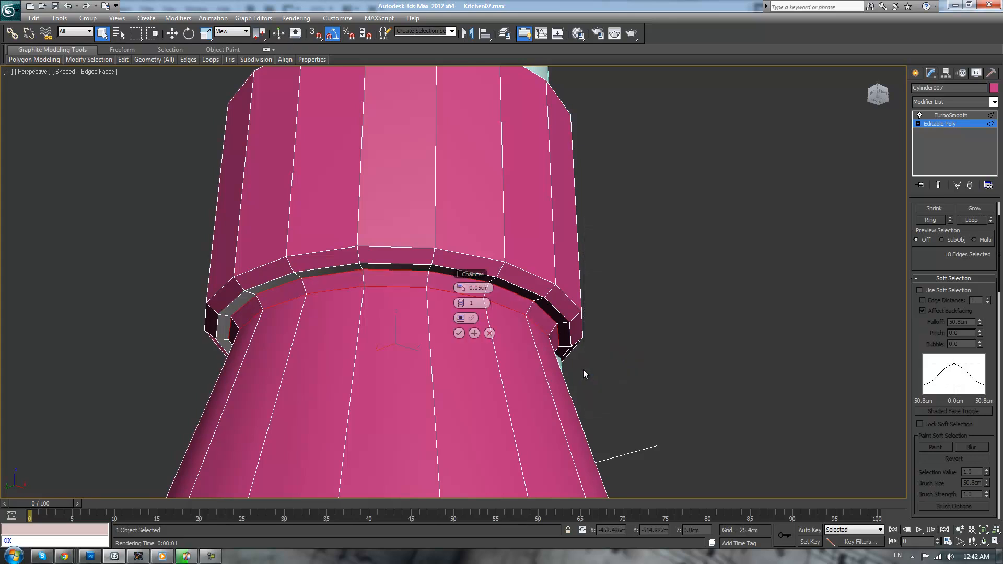
left_click(458, 288)
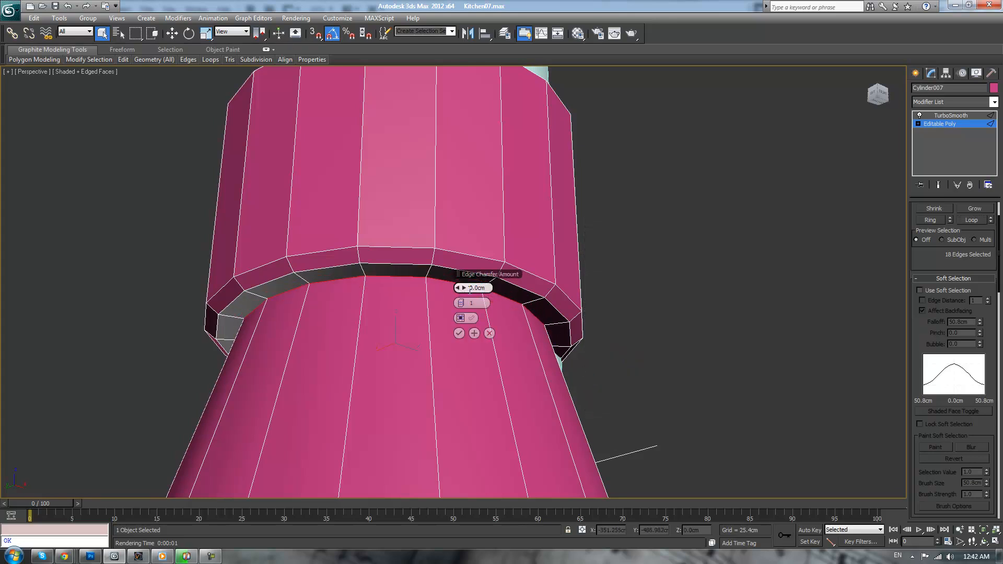
left_click(464, 289)
left_click(459, 333)
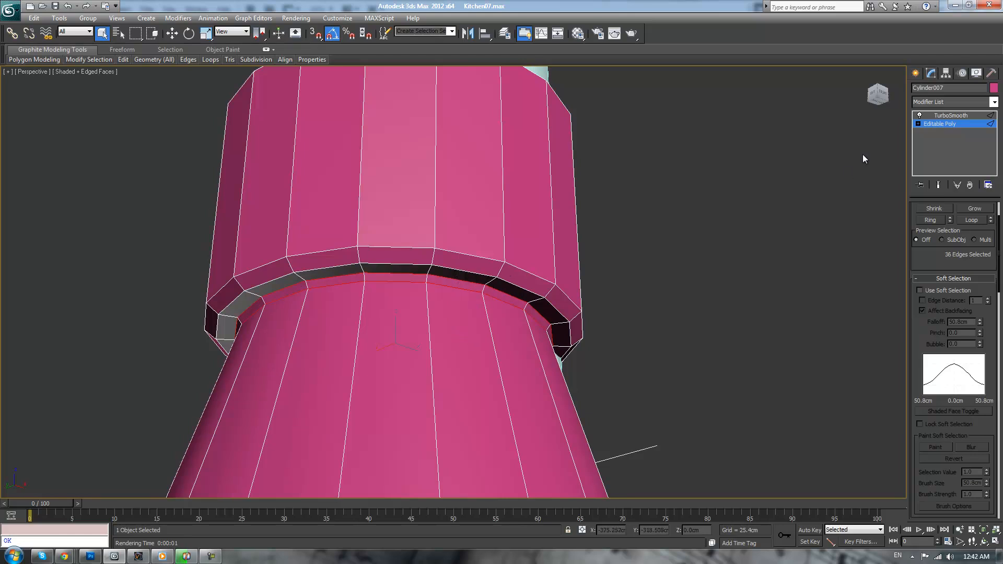
- Return to the shade's TurboSmooth level and hide the edged faces to check the sharpened joint
left_click(949, 115)
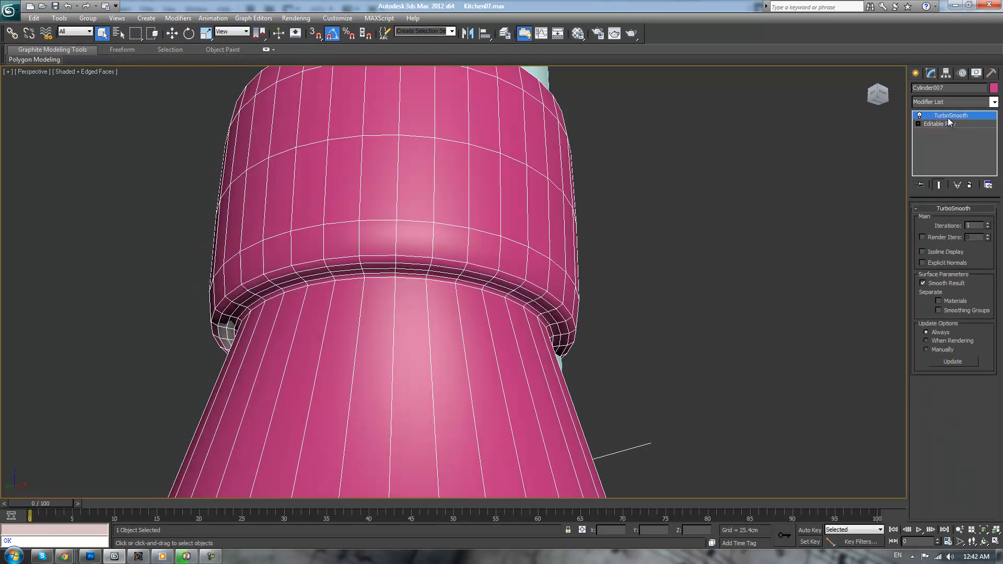
key("F4")
scroll(613, 225, "down", 10)
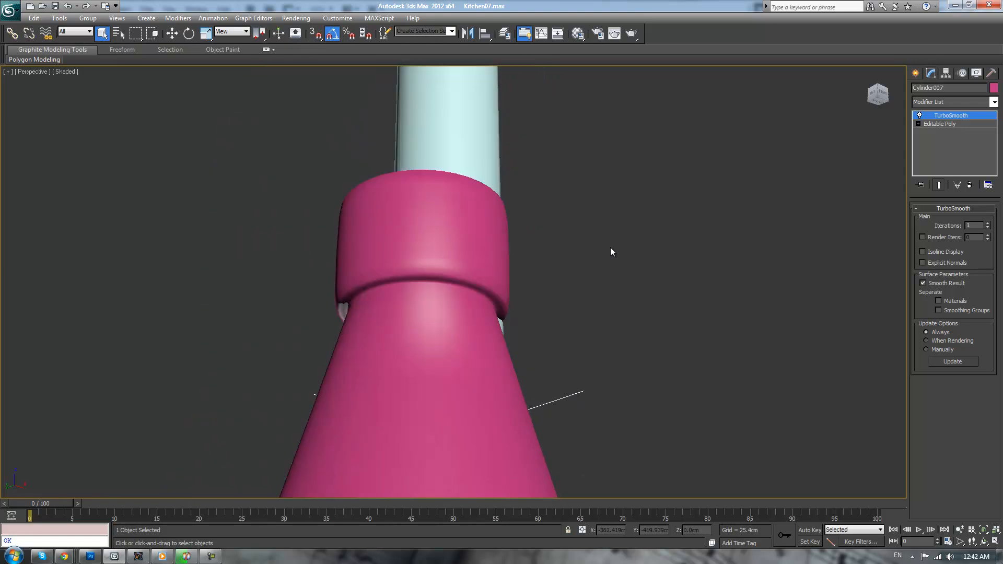
middle_click_drag(588, 280, 596, 343, "alt")
- Convert the nearest lamp's cord to an Editable Poly and select the vertices at its lower end inside the shade
left_click(448, 149)
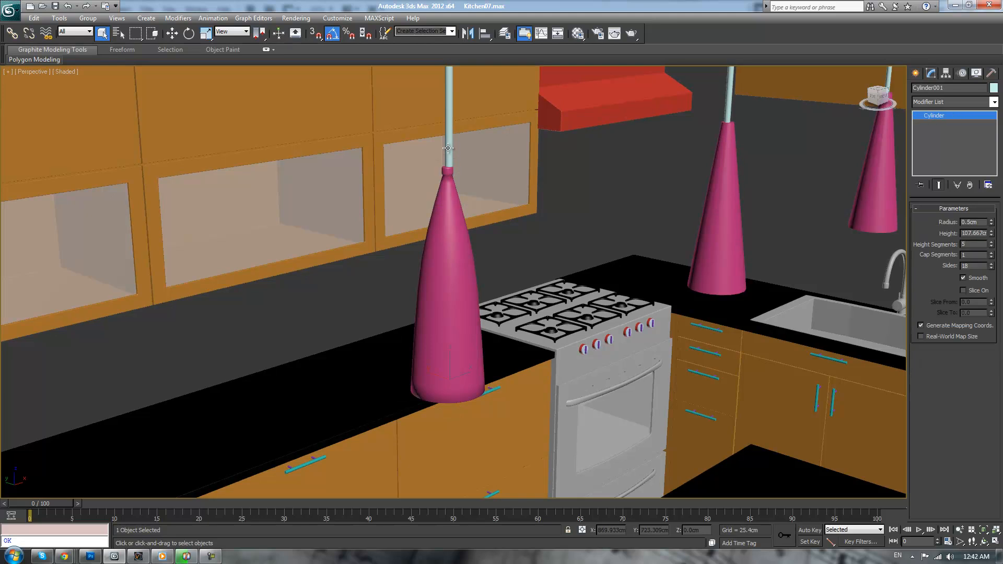
left_click(620, 208)
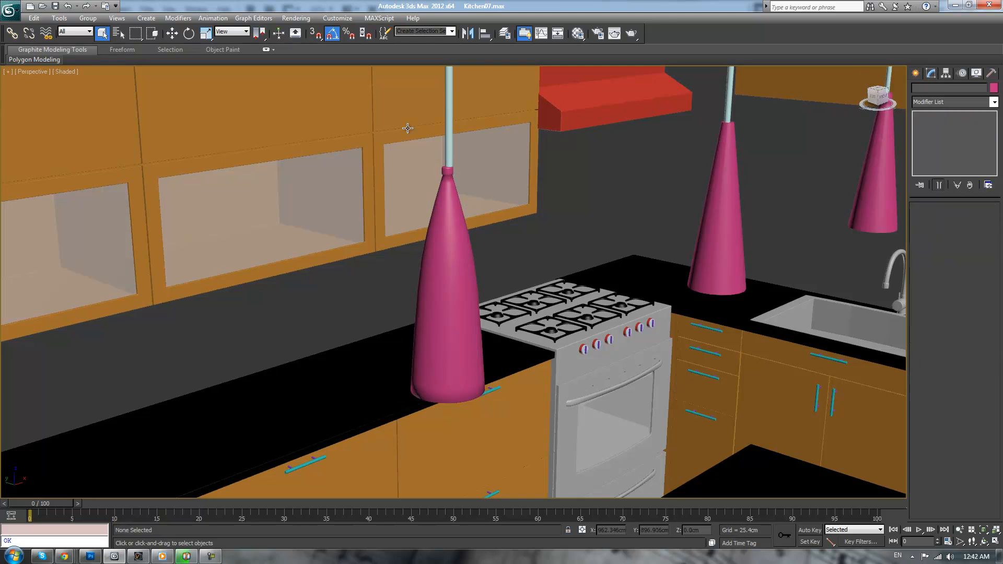
left_click(454, 154)
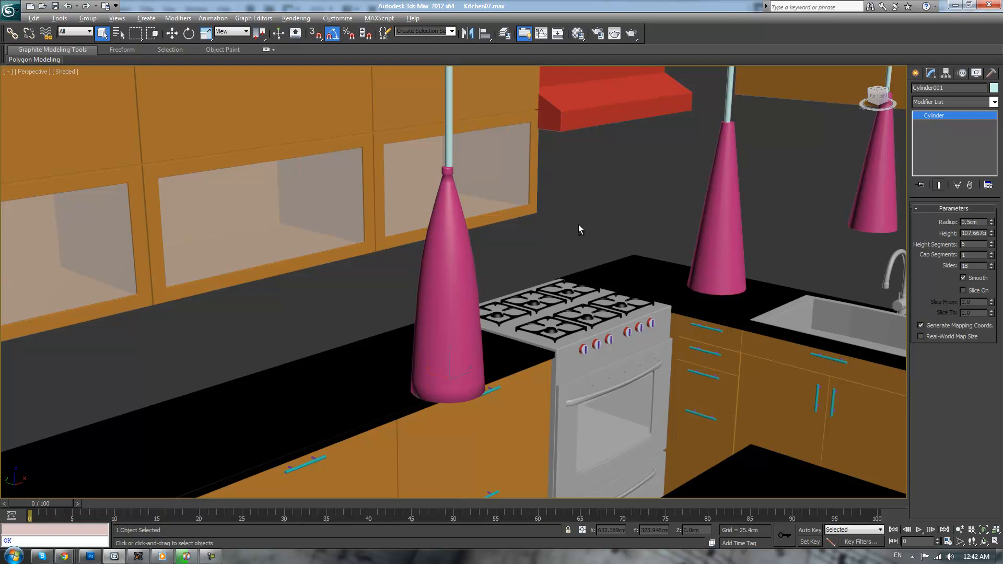
middle_click_drag(578, 225, 578, 219, "alt")
key("shift+e")
middle_click_drag(523, 280, 541, 253)
key("1")
middle_click_drag(523, 307, 551, 274, "alt")
left_click_drag(444, 261, 548, 365)
scroll(581, 303, "down", 4)
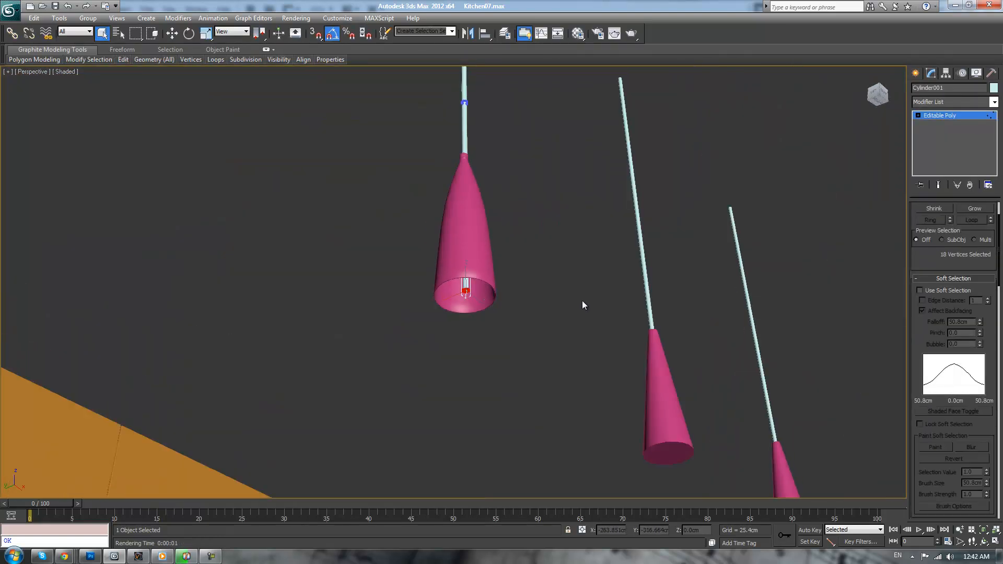
scroll(582, 303, "down", 4)
middle_click_drag(582, 314, 591, 414, "alt")
- In the Front view, leave vertex editing on the nearest lamp's cord and delete the whole cord
key("f")
scroll(464, 284, "up", 6)
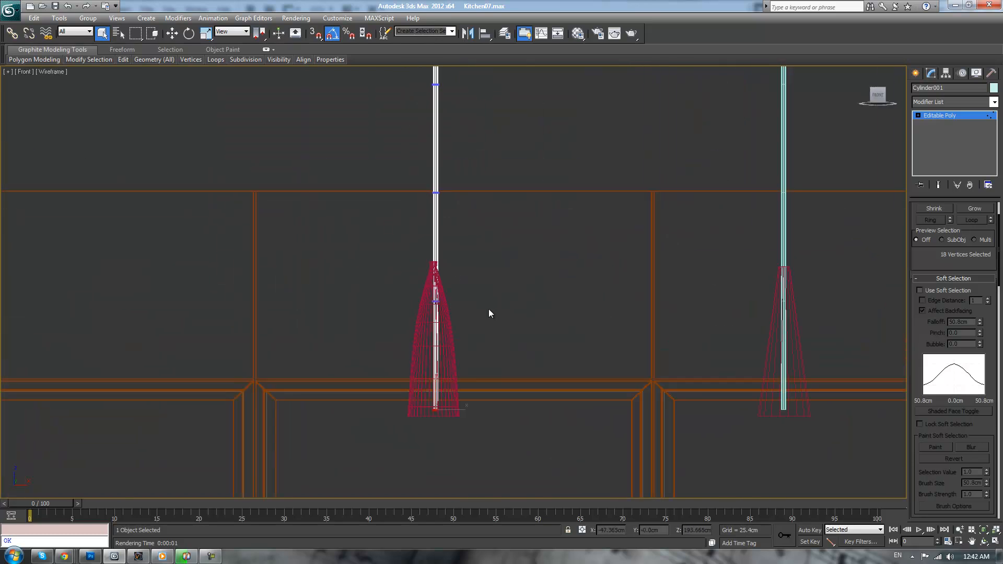
scroll(488, 311, "down", 3)
scroll(522, 256, "down", 4)
scroll(541, 241, "up", 3)
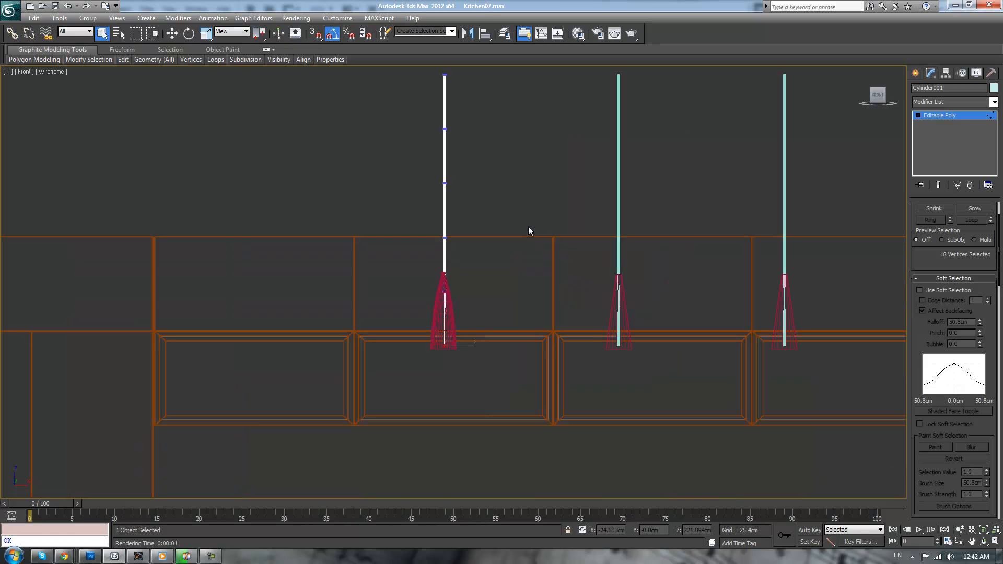
left_click(930, 114)
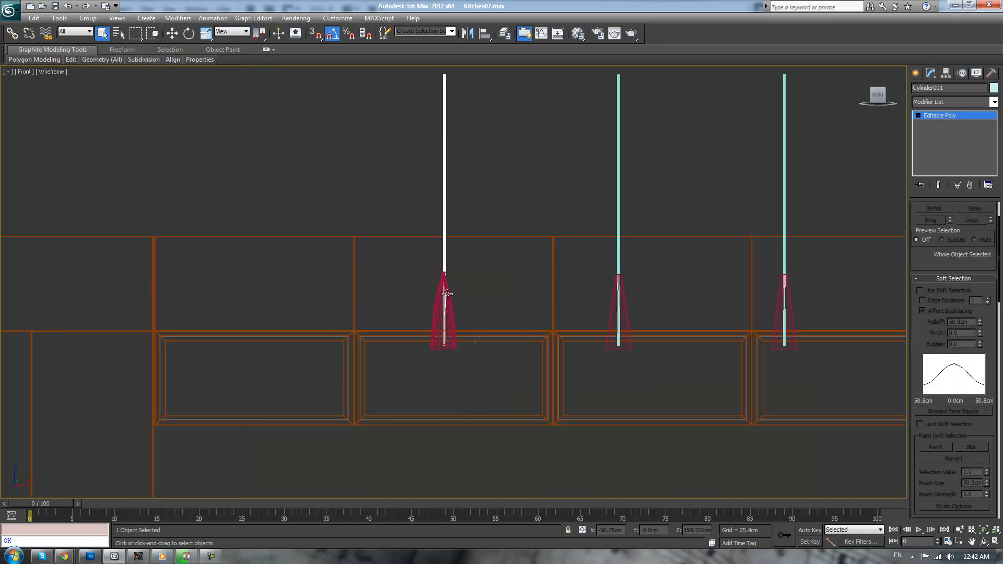
middle_click_drag(507, 171, 521, 216)
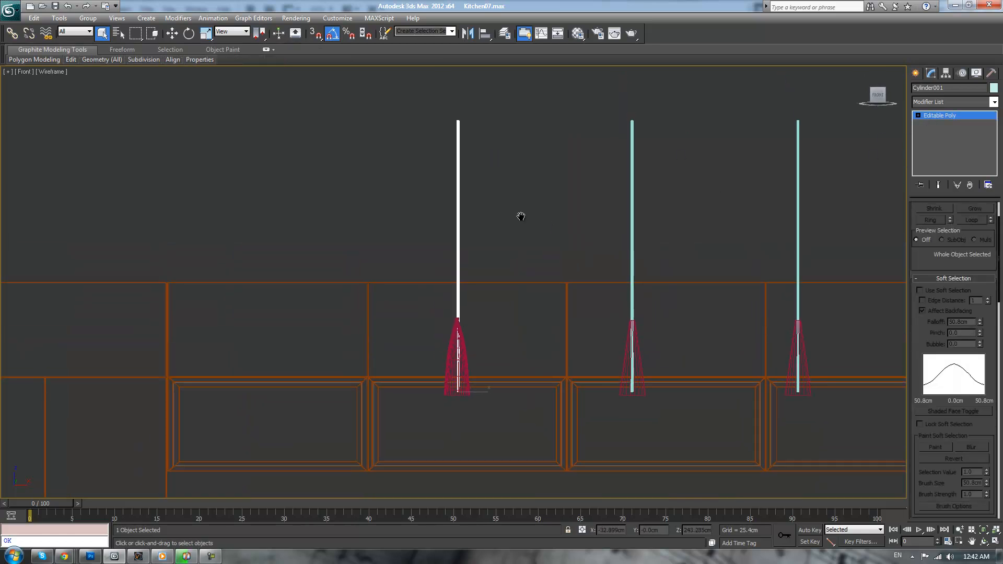
key("Delete")
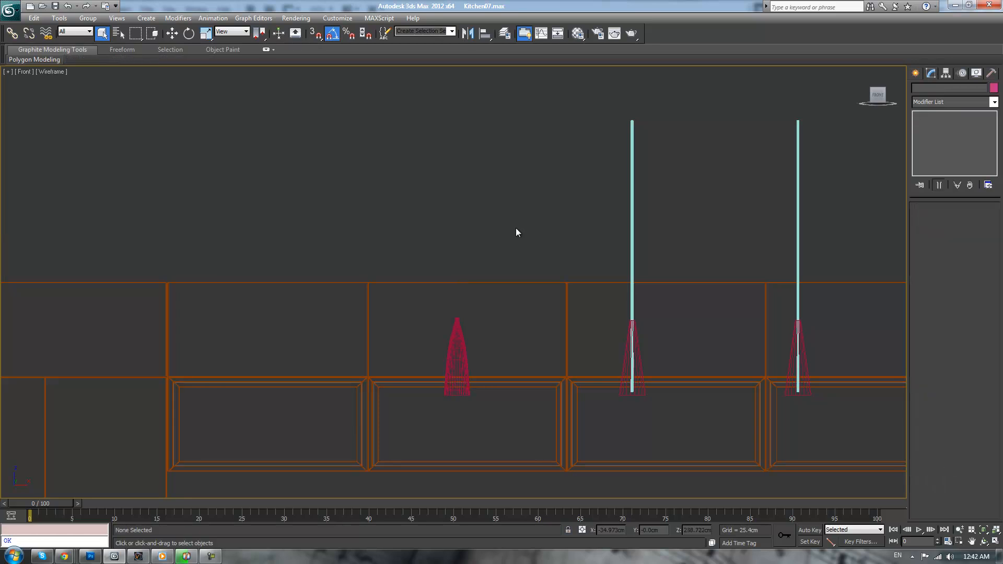
- With AutoGrid, draw a cylinder up from the collar's top face, about 0.7 cm in radius and 19.5 cm high
left_click(915, 73)
left_click(920, 92)
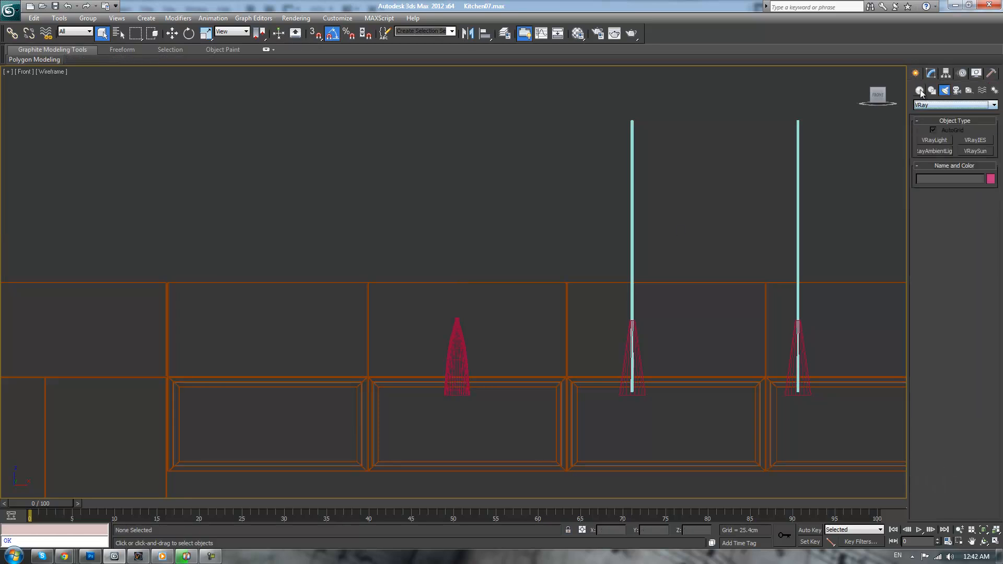
left_click(934, 161)
scroll(547, 297, "up", 2)
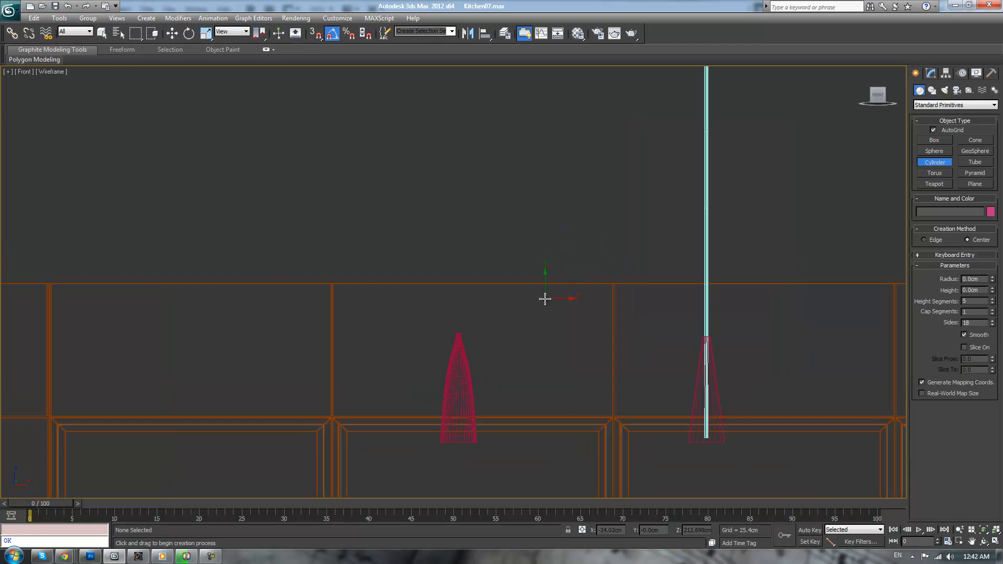
scroll(539, 305, "up", 2)
key("p")
scroll(540, 324, "down", 5)
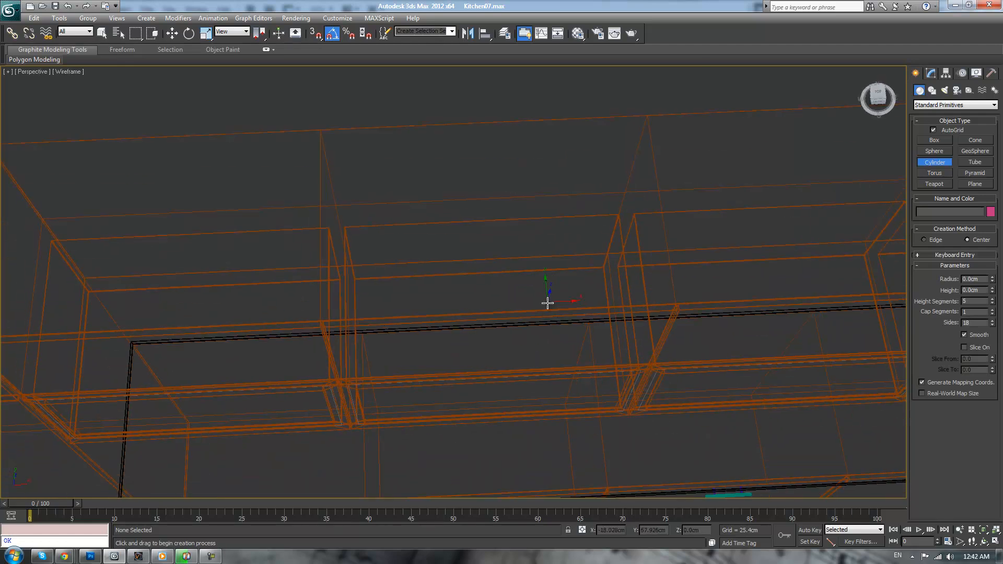
scroll(470, 264, "up", 4)
key("F3")
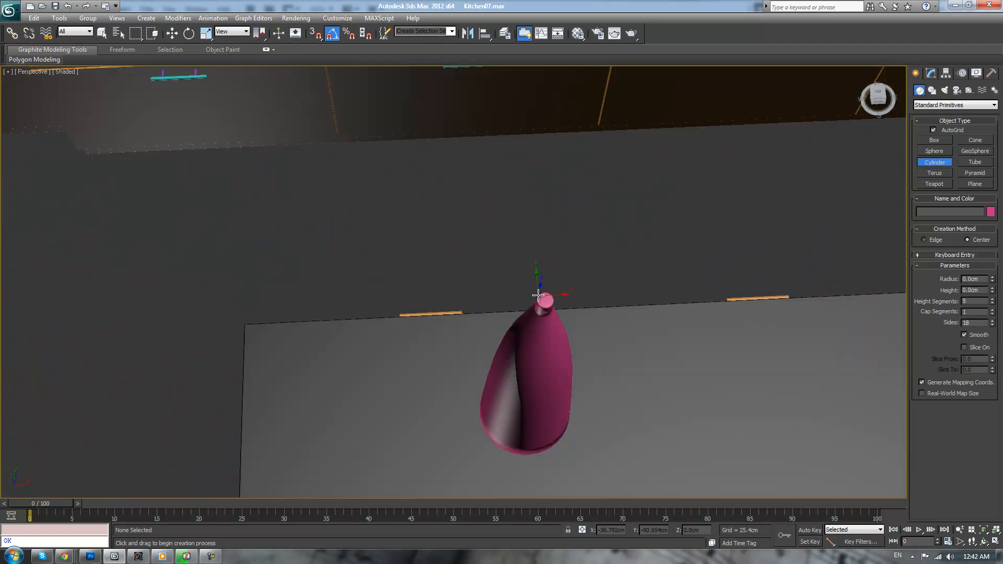
left_click_drag(545, 297, 546, 296)
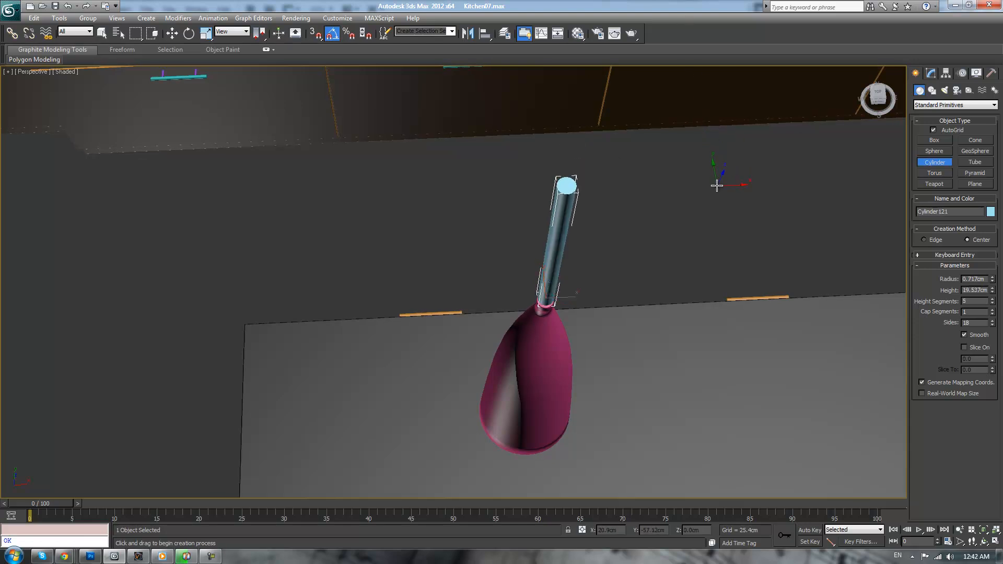
right_click(703, 224)
- Set the new cord cylinder's radius to 0.5 cm
middle_click_drag(660, 262, 663, 195, "alt")
left_click(931, 73)
double_click(985, 222)
type(".5")
key("Return")
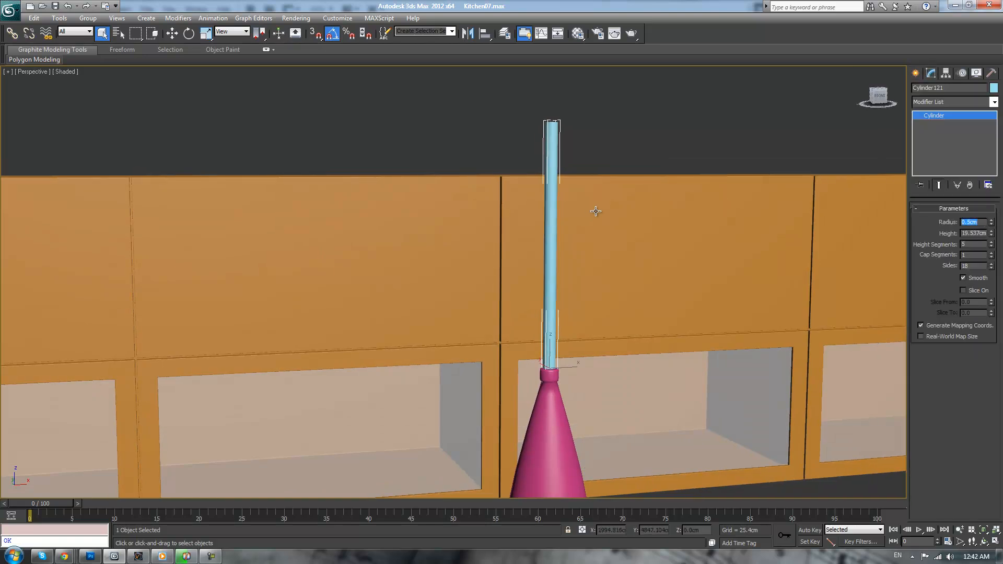
- Align the new cord to the shade in X and Y only, center to center
left_click(484, 34)
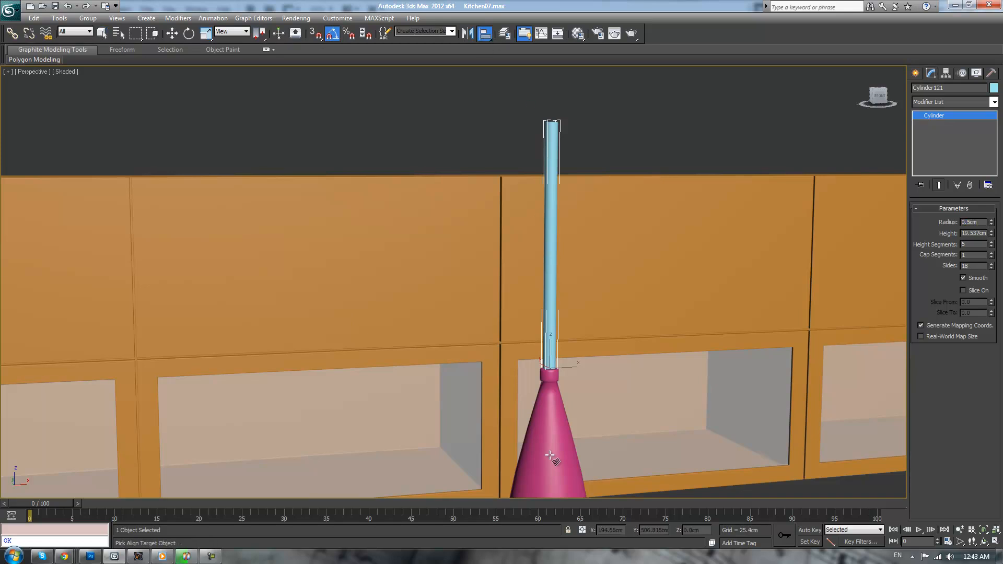
left_click(550, 457)
left_click(679, 273)
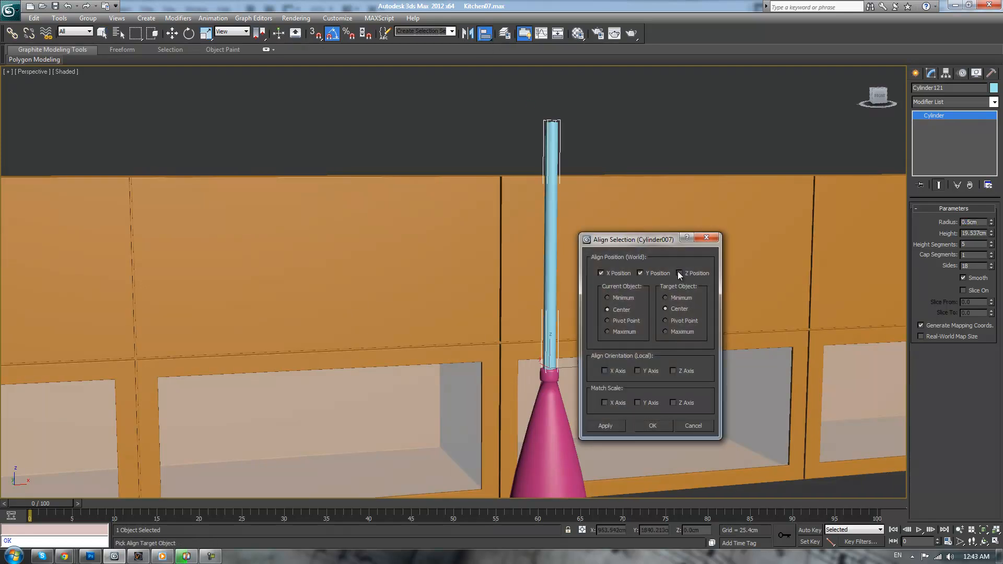
left_click(648, 426)
- Reduce the new cord's height segments to 1
middle_click_drag(622, 381, 619, 353, "alt")
scroll(616, 381, "down", 5)
right_click(991, 244)
scroll(577, 215, "up", 2)
scroll(549, 227, "down", 6)
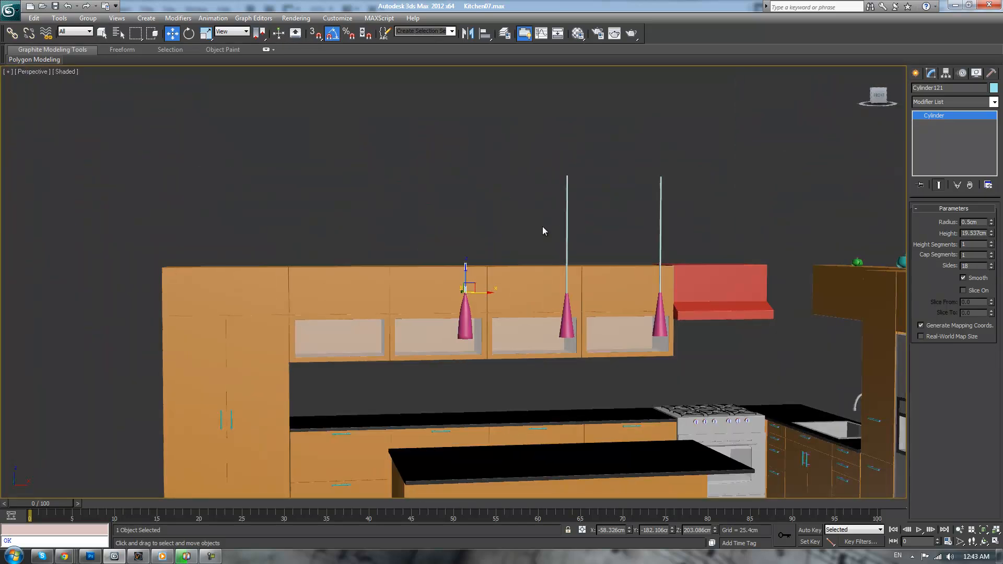
- Unhide all hidden objects in the scene so the room's walls and ceiling are shown
scroll(528, 222, "up", 4)
right_click(515, 149)
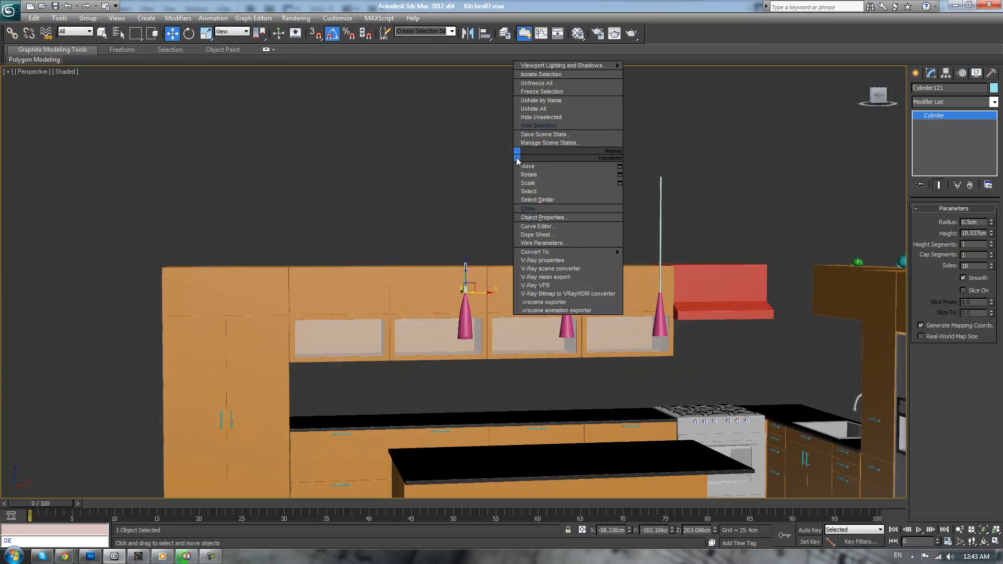
left_click(548, 110)
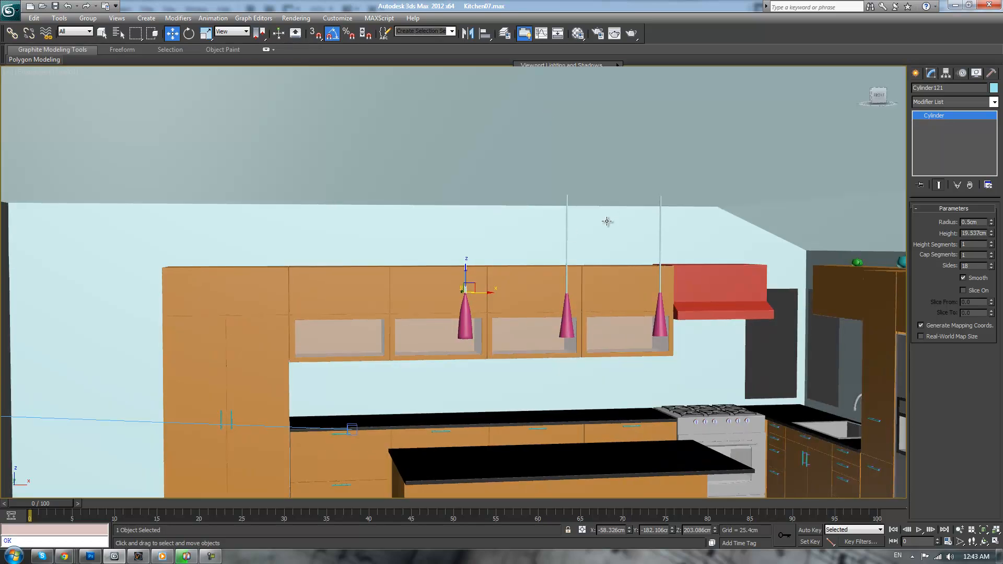
- Convert the cord to an Editable Poly and raise its top vertices about 46 cm to the ceiling in the Front wireframe view
key("1")
left_click_drag(423, 246, 474, 268)
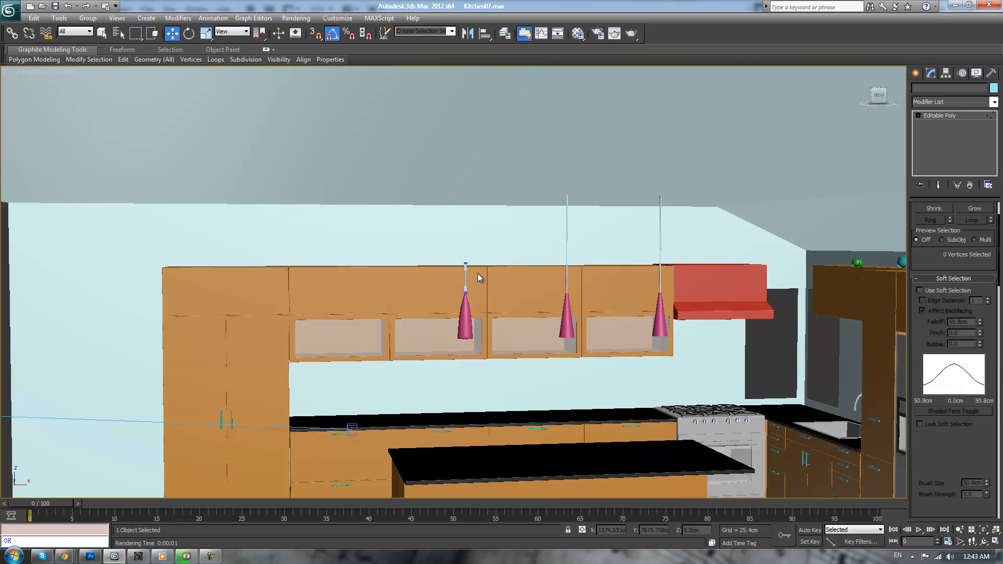
key("f")
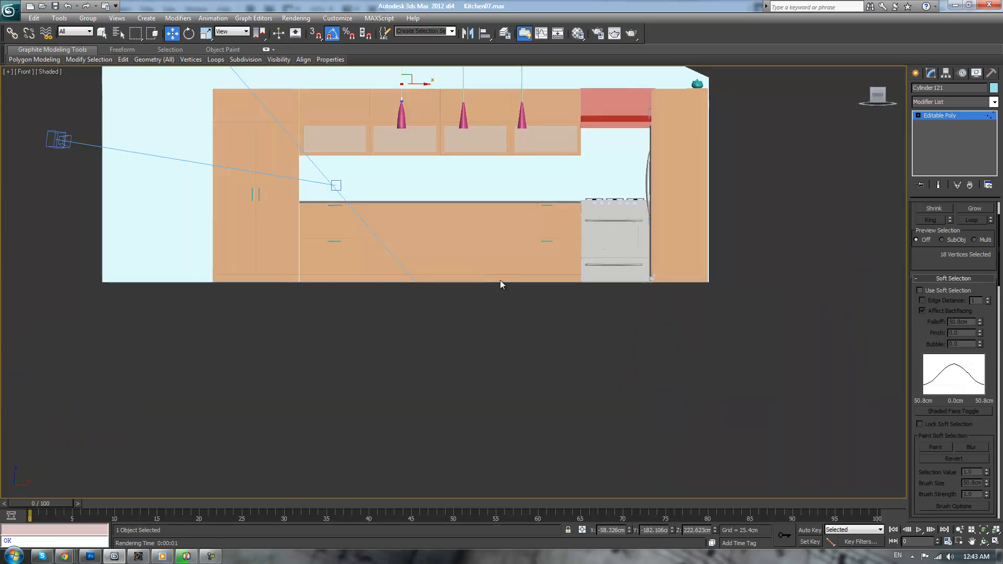
key("F3")
middle_click_drag(566, 202, 629, 385)
scroll(560, 280, "up", 3)
middle_click_drag(560, 280, 549, 335)
left_click_drag(485, 308, 507, 229)
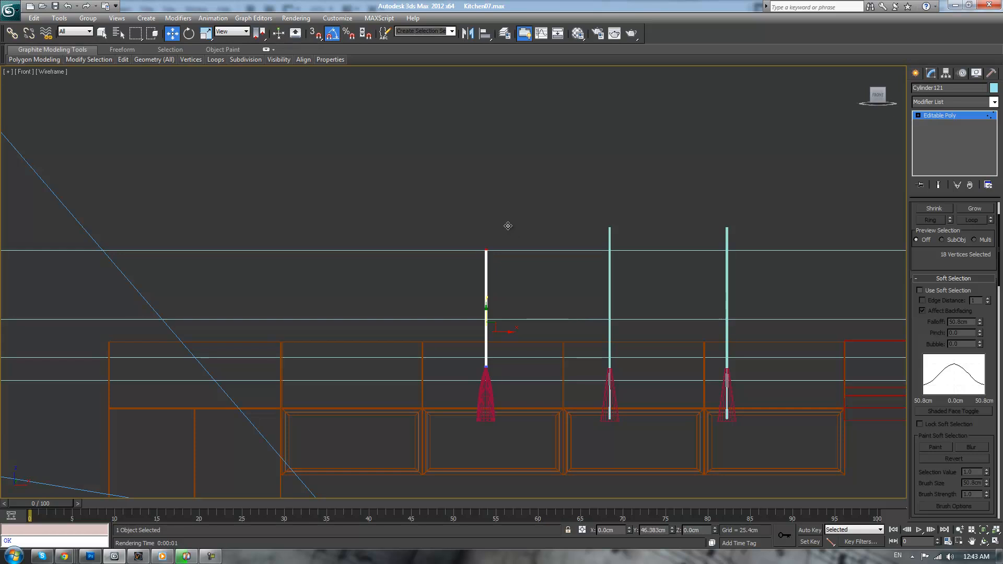
left_click(918, 116)
- Delete the old shades of the other two pendant lamps and return to the Perspective view
left_click(699, 177)
left_click(613, 393)
key("Delete")
left_click(727, 408)
key("Delete")
key("p")
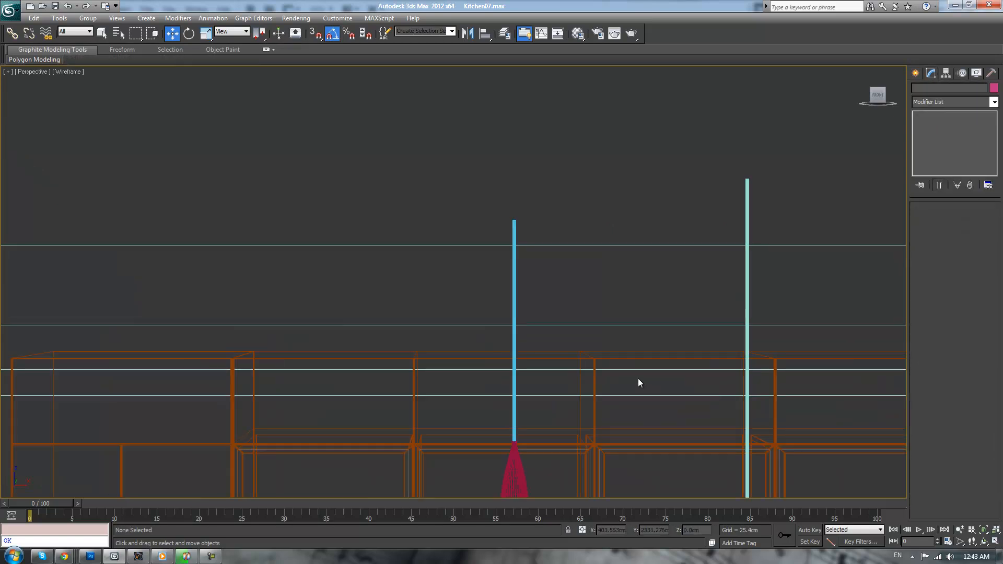
- Switch the Perspective view to shaded display and examine where the pendant cords' upper ends stand relative to the ceiling
key("F3")
scroll(627, 387, "down", 5)
mouse_move(627, 388)
middle_mouse_down("alt")
mouse_move(604, 370)
mouse_move(635, 385)
middle_mouse_up("alt")
scroll(650, 352, "up", 3)
middle_click_drag(649, 351, 575, 314)
scroll(565, 366, "up", 2)
scroll(579, 317, "up", 2)
scroll(580, 316, "down", 4)
middle_click_drag(579, 269, 591, 306, "alt")
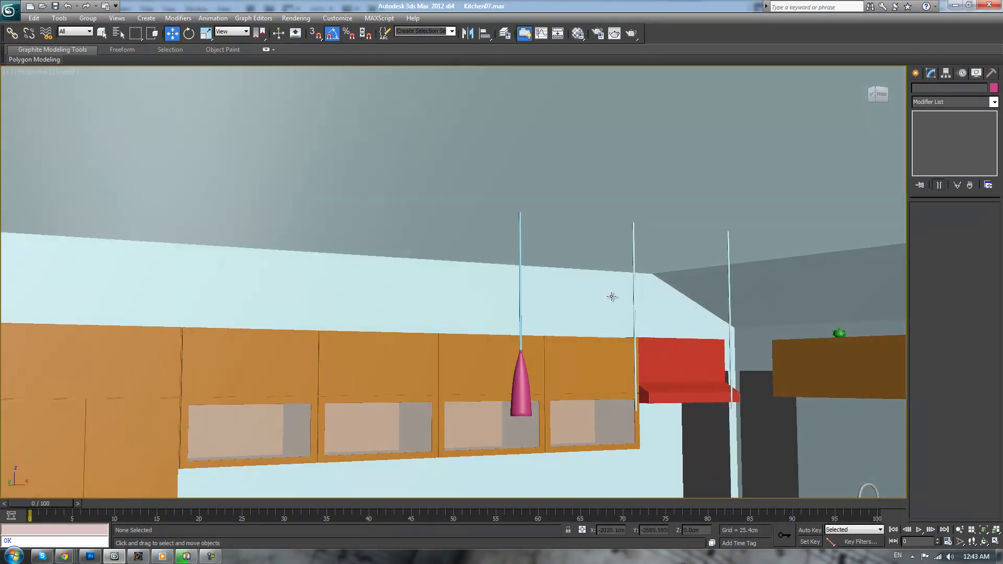
middle_click_drag(558, 258, 546, 314)
scroll(561, 263, "up", 3)
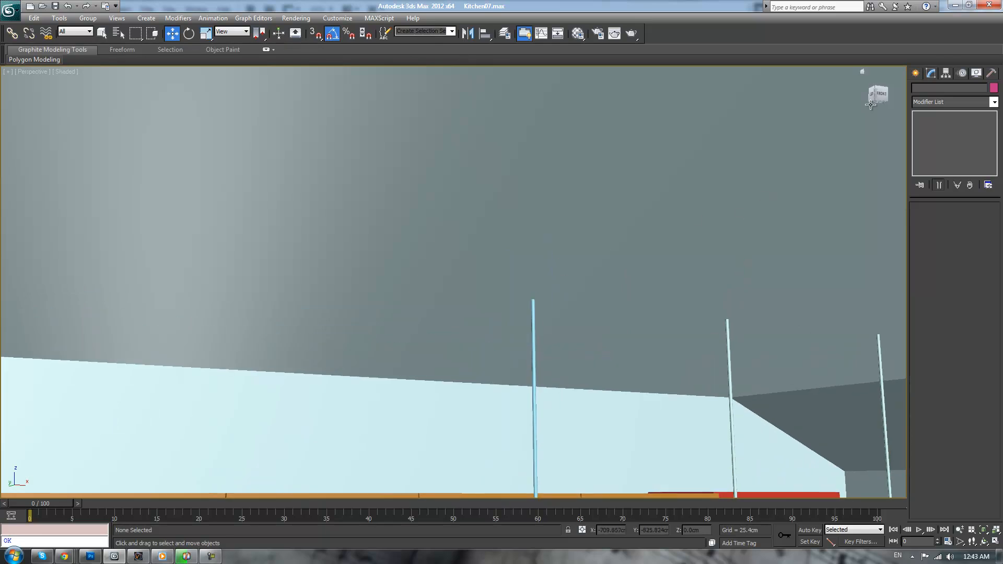
- Create a flat cylinder about 8.7 cm in radius and 1 cm high near the ceiling and centre it on the new cord in X and Y
left_click(915, 73)
left_click(934, 162)
left_click_drag(484, 271, 502, 278)
key("w")
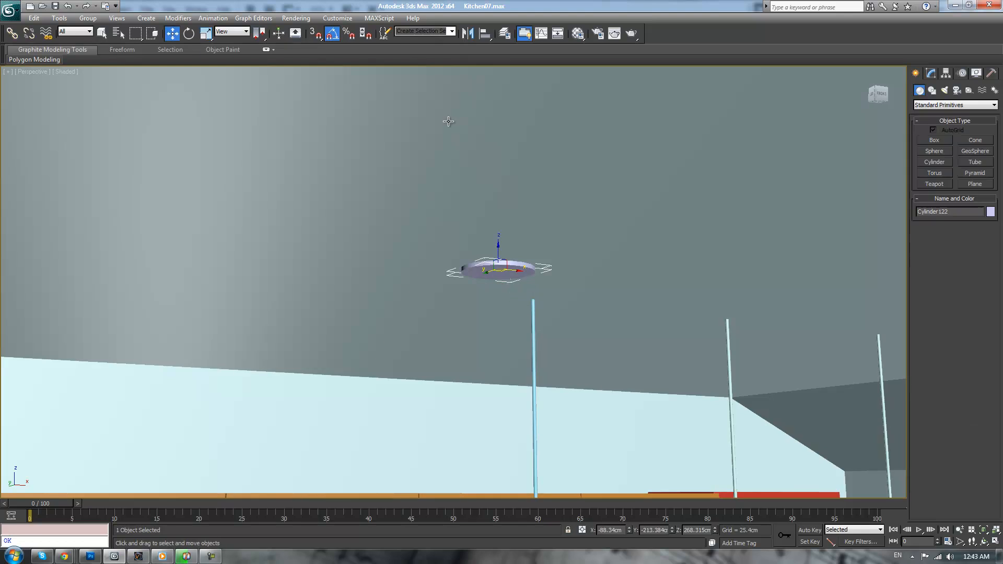
left_click(485, 34)
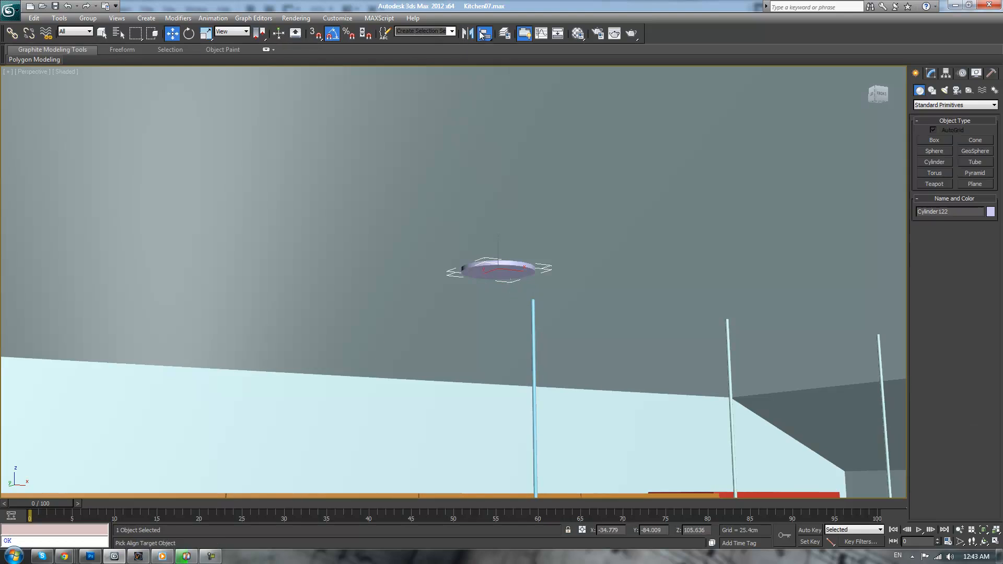
left_click(532, 340)
left_click(654, 428)
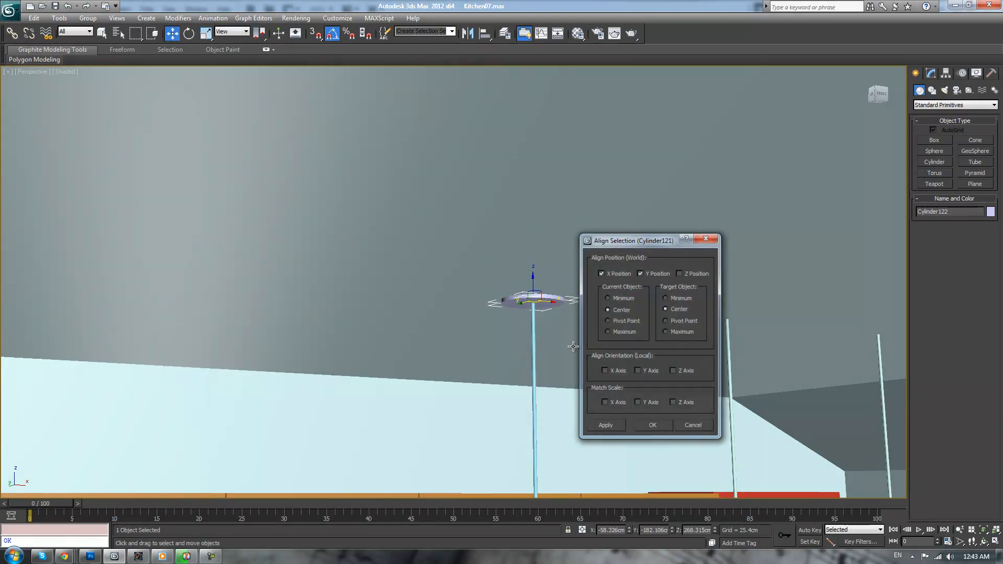
- Reduce the ceiling disc's radius by a little less than half and convert the disc to an Editable Poly
scroll(559, 377, "down", 3)
middle_click_drag(558, 378, 564, 359, "alt")
scroll(596, 313, "up", 3)
middle_click_drag(596, 314, 812, 135, "alt")
left_click(926, 76)
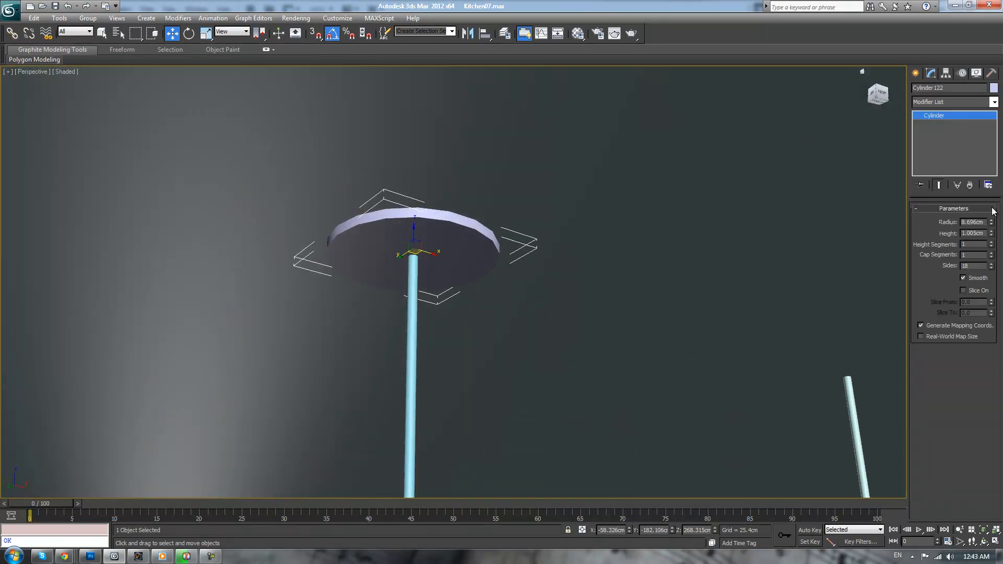
left_click_drag(991, 225, 990, 244)
key("alt+p")
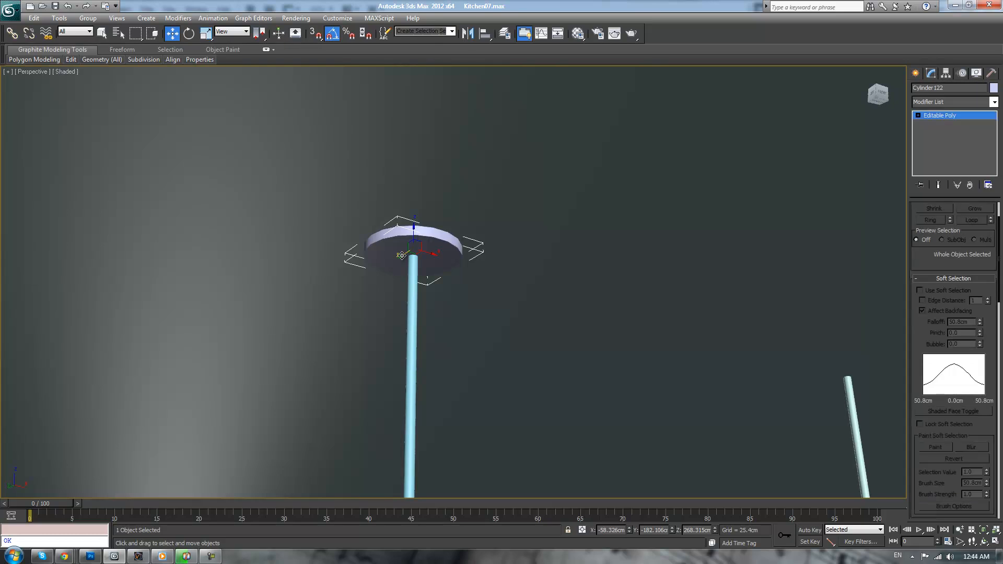
- Chamfer the edges around the ceiling disc's bottom face by 0.536 cm, leaving edge mode and the selection
key("4")
left_click(401, 255)
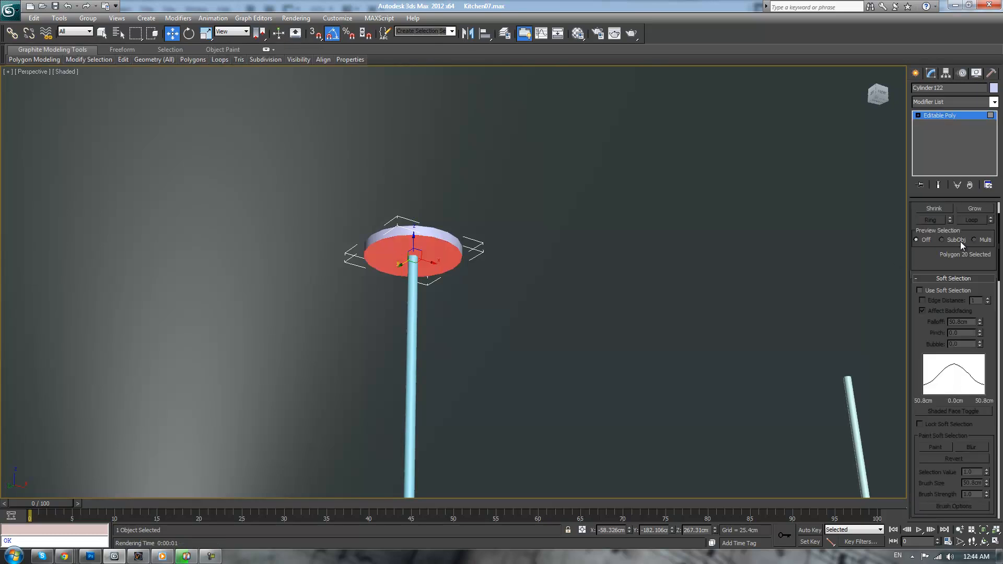
scroll(933, 441, "up", 2)
left_click(941, 221)
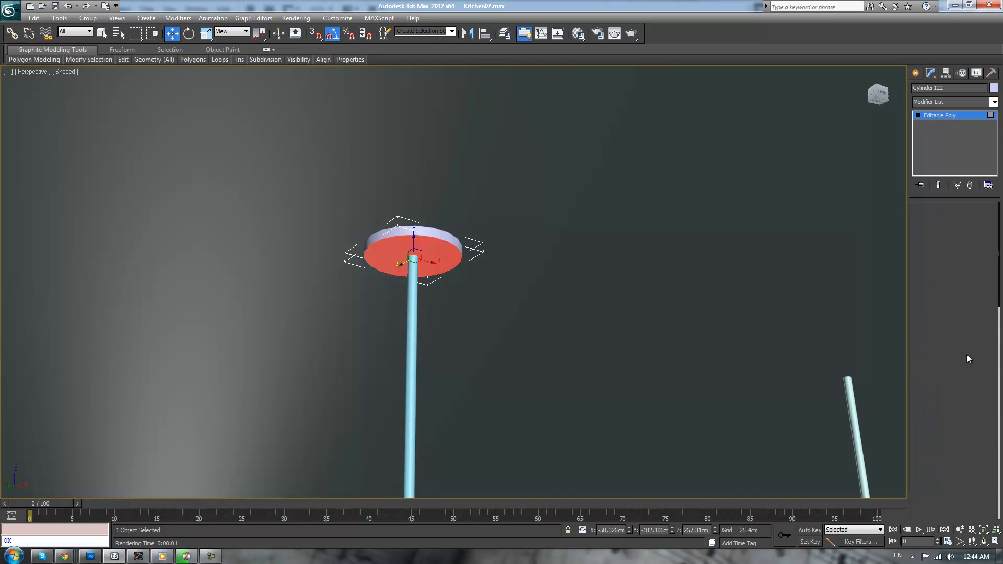
right_click(535, 297)
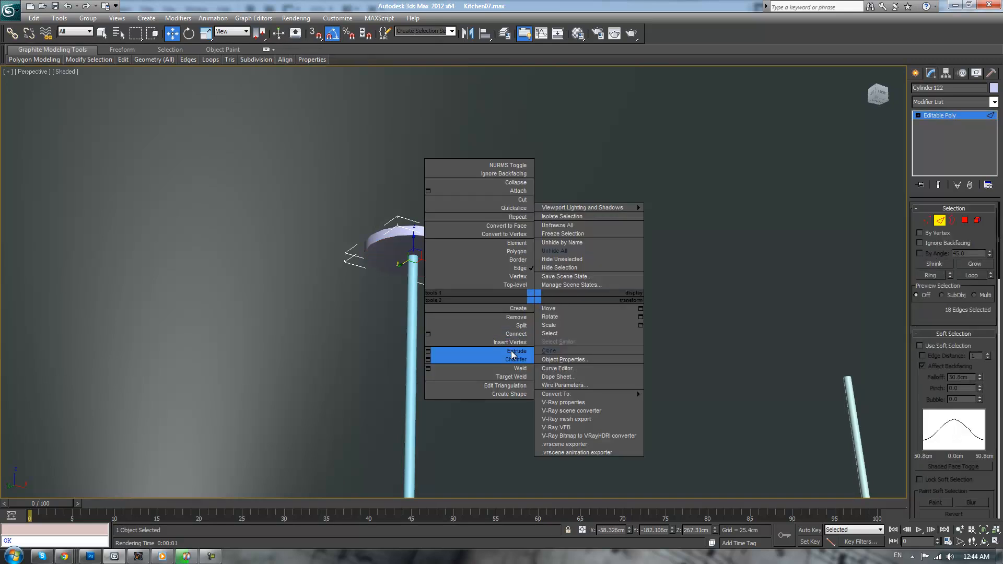
left_click(428, 361)
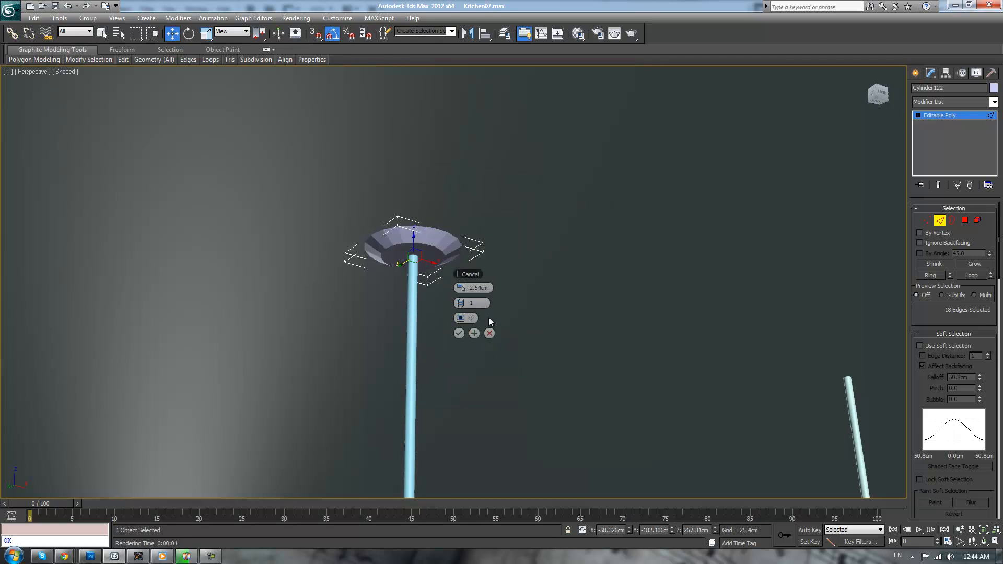
mouse_move(458, 288)
left_mouse_down()
mouse_move(449, 290)
mouse_move(464, 288)
mouse_move(459, 295)
left_mouse_up()
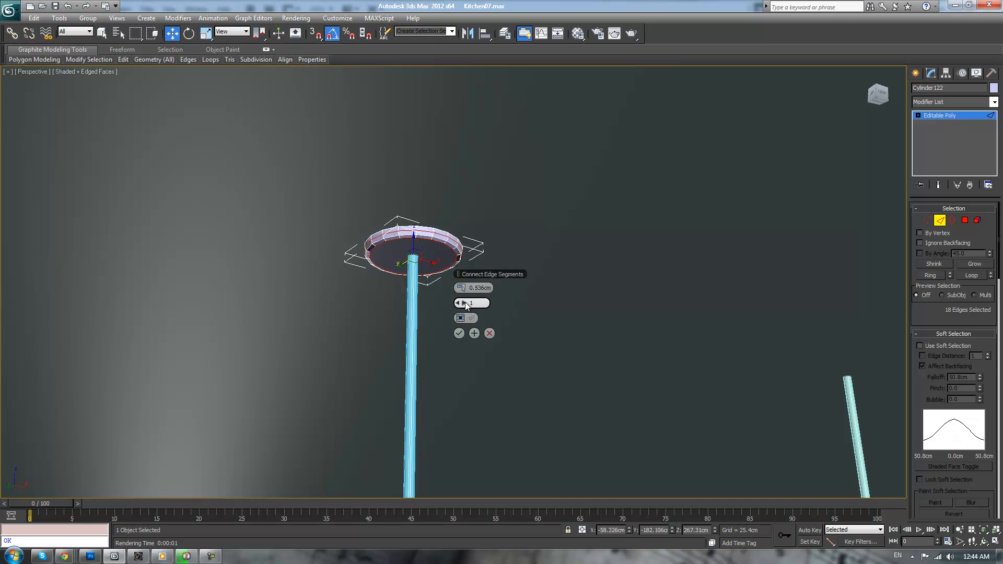
left_click(458, 333)
left_click(954, 118)
left_click(593, 299)
scroll(593, 303, "down", 5)
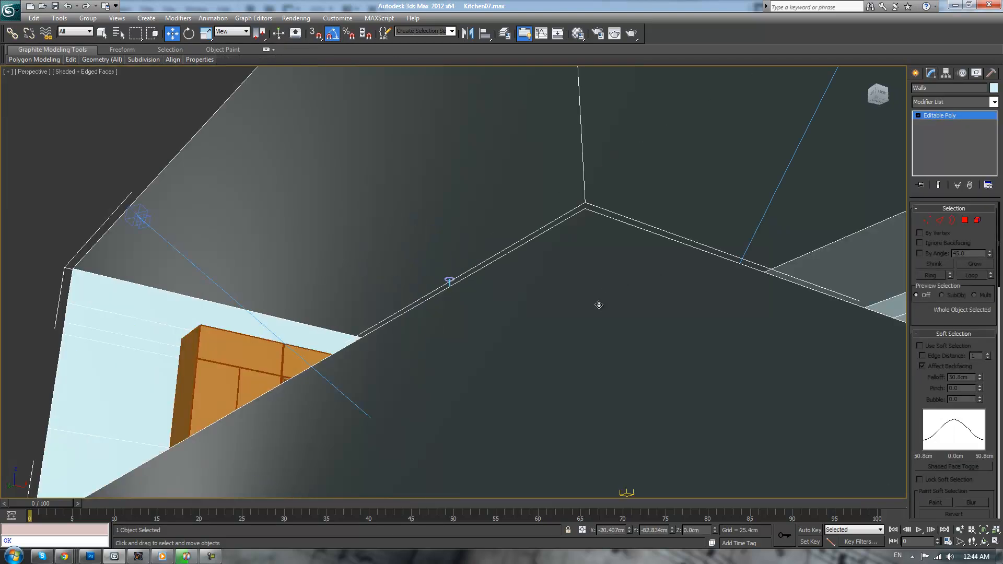
scroll(593, 303, "down", 8)
left_click(199, 104)
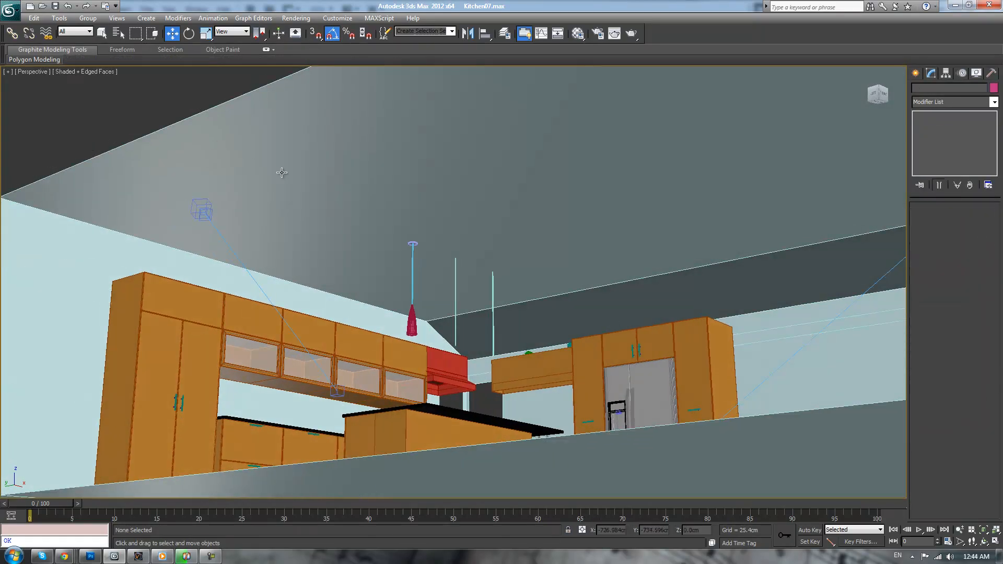
- Clone the lamp's shade, cord and ceiling disc together as two instances along X in the Top view, spaced to match the old cords
scroll(402, 297, "up", 3)
left_click(390, 340)
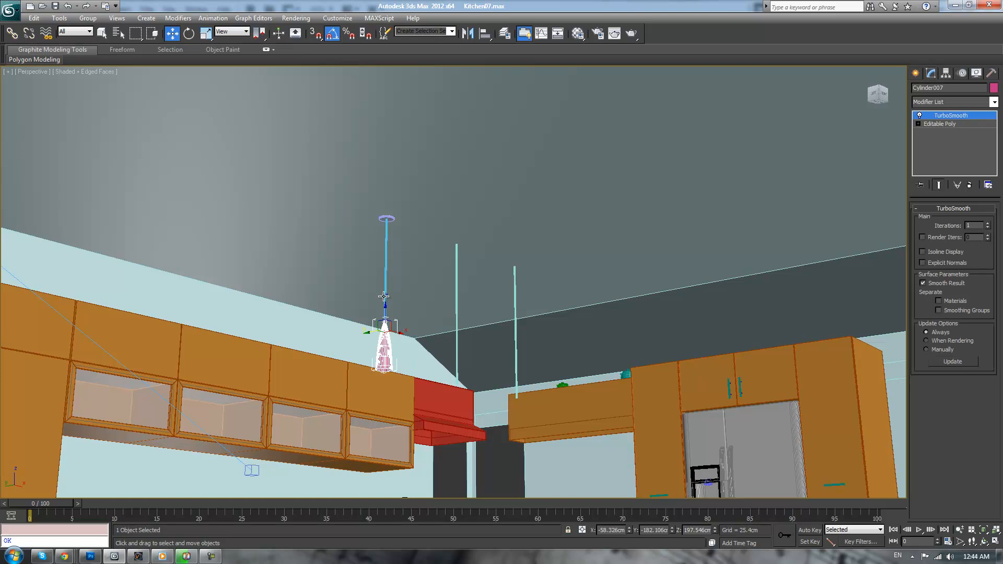
left_click(385, 296, "ctrl")
left_click(387, 217, "ctrl")
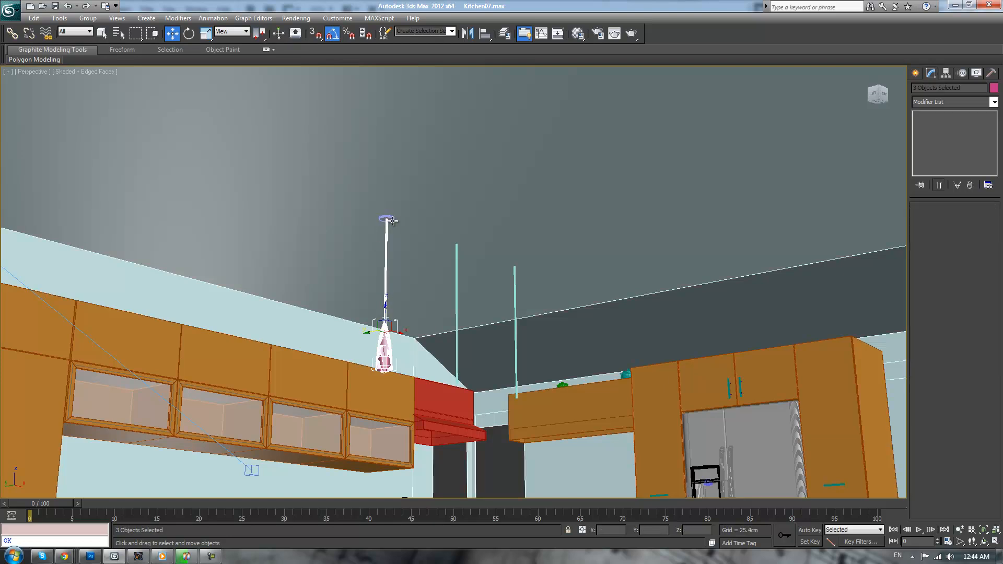
left_click(391, 220, "alt")
key("t")
key("F3")
scroll(556, 272, "up", 5)
scroll(559, 265, "up", 2)
middle_click_drag(545, 228, 471, 282)
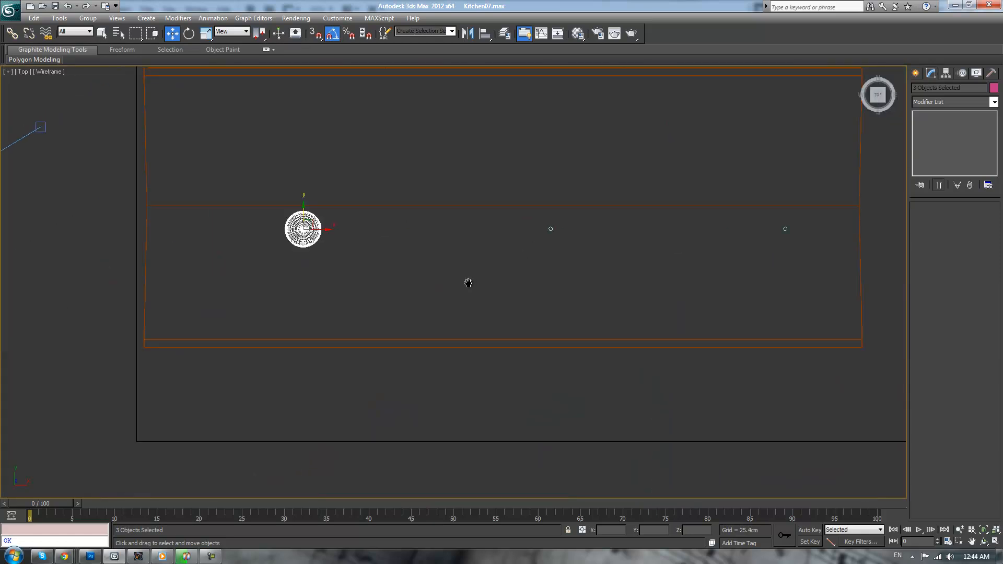
left_click_drag(322, 229, 569, 244, "shift")
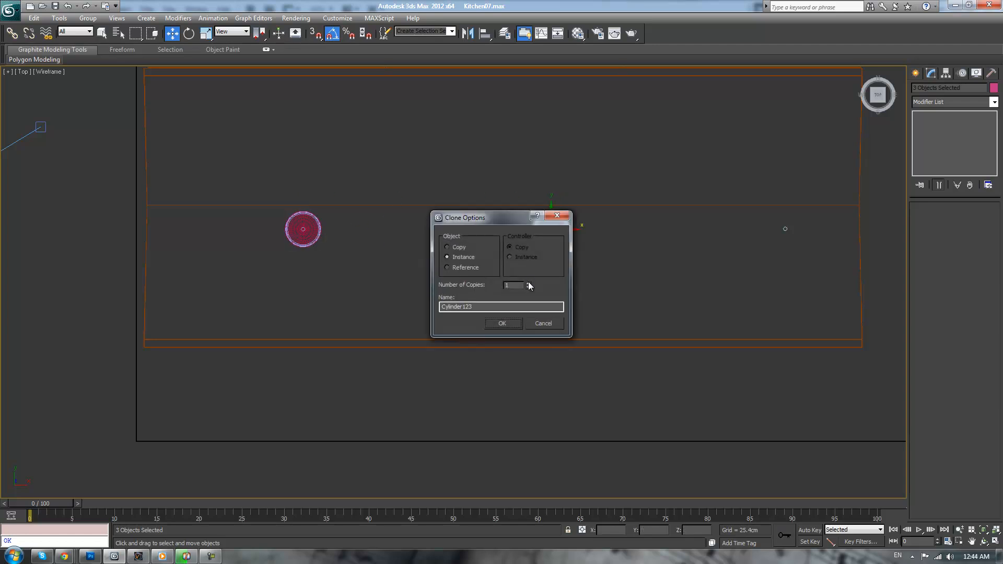
left_click(518, 322)
- Delete the old cord overlapping the middle pendant lamp
middle_click_drag(784, 265, 583, 268)
scroll(590, 269, "up", 1)
scroll(590, 268, "down", 1)
scroll(590, 268, "up", 1)
middle_click_drag(416, 233, 520, 265)
scroll(519, 265, "up", 5)
middle_click_drag(396, 150, 451, 225)
scroll(468, 246, "up", 4)
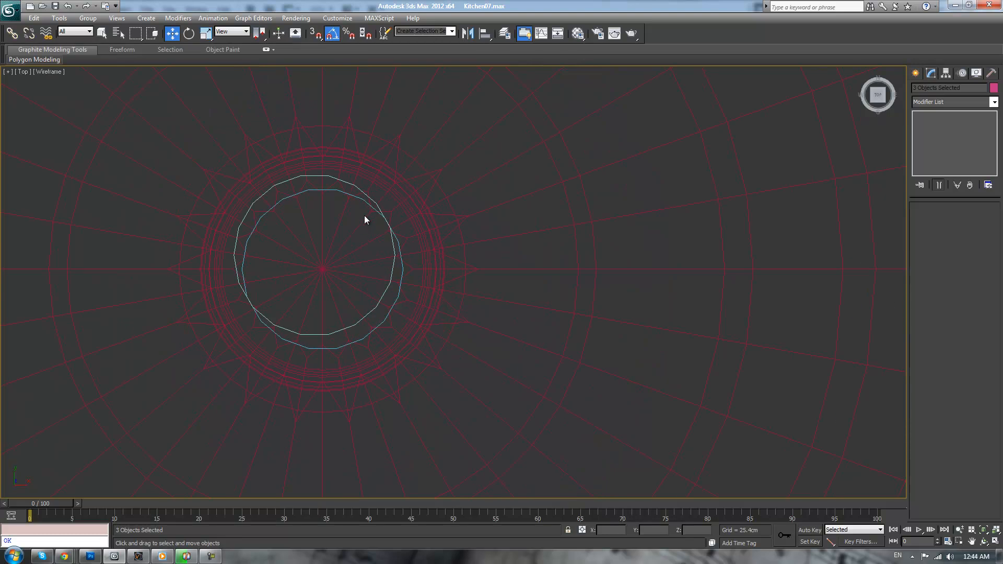
left_click(353, 184)
left_click(412, 208)
scroll(599, 228, "down", 4)
- Delete the old cord beside the centre of the last pendant lamp in the row
scroll(599, 227, "down", 6)
scroll(457, 221, "up", 8)
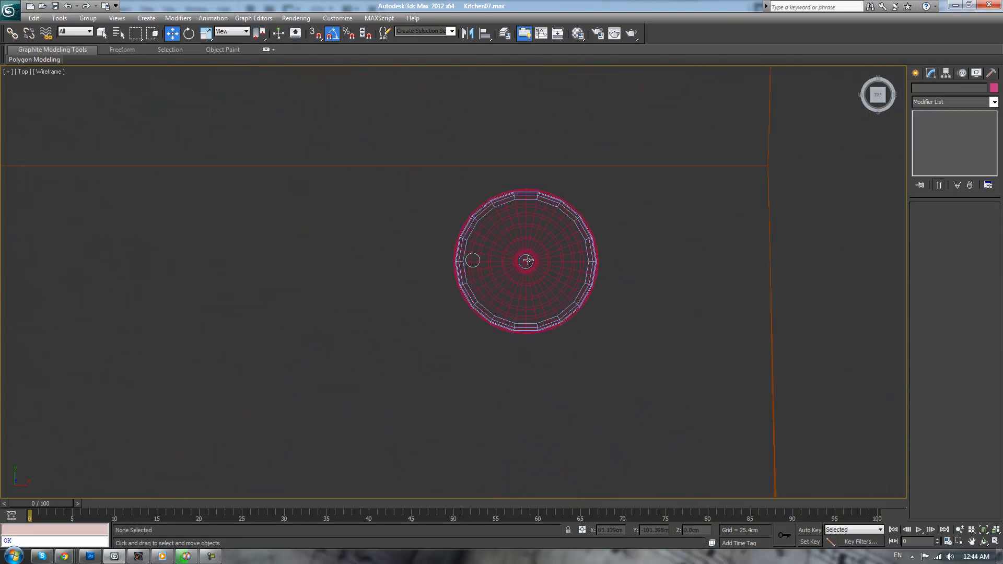
left_click(503, 230)
left_click(502, 230)
key("Delete")
scroll(502, 230, "down", 10)
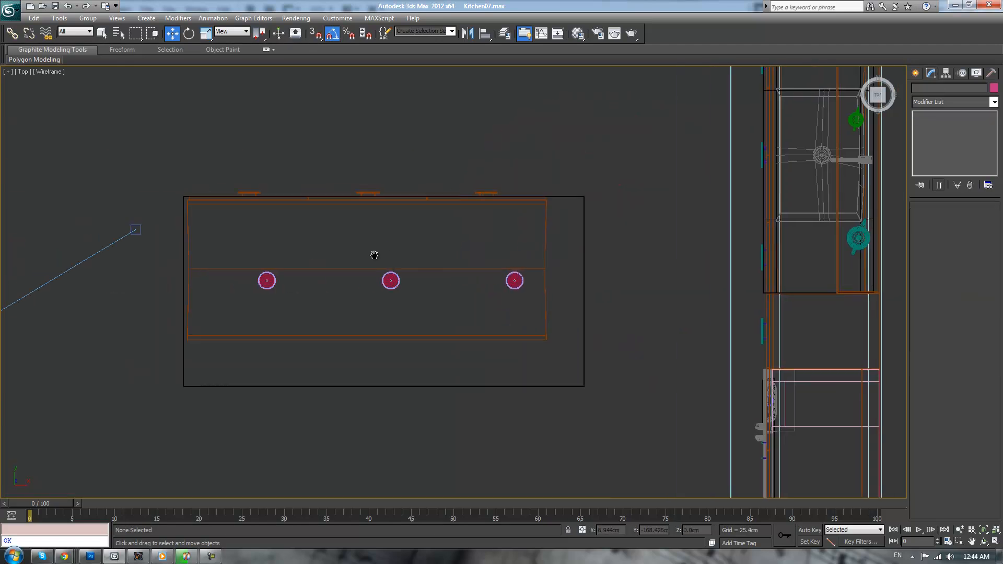
- Select all parts of the three pendant lamps and move them along X until the row is centred over the island's base cabinet
left_click_drag(537, 273, 536, 272)
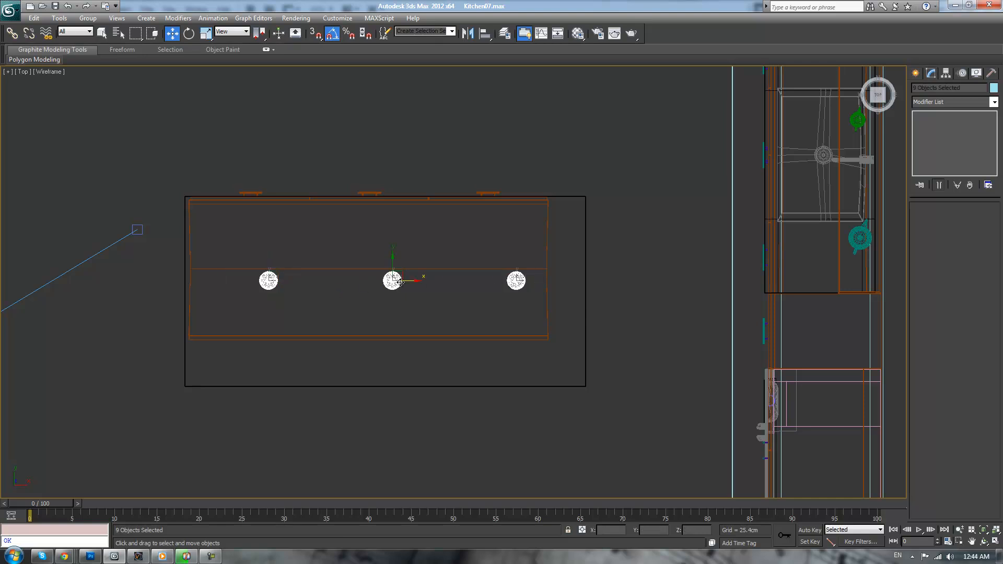
left_click_drag(412, 282, 388, 277)
left_click(642, 287)
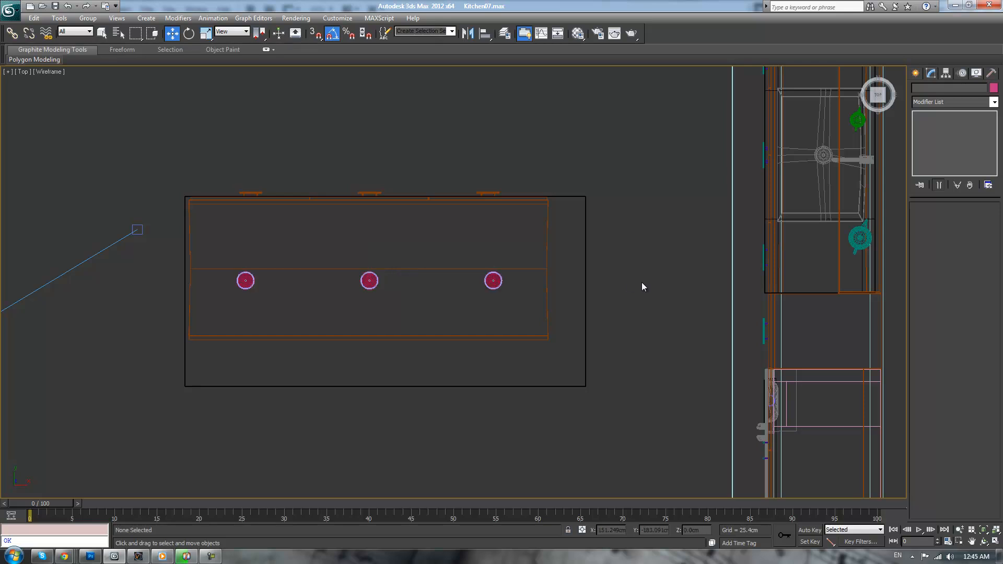
- Examine the three pendant lamps over the island from several angles in the shaded Perspective view without edged faces
key("p")
key("F3")
mouse_move(564, 306)
middle_mouse_down("alt")
mouse_move(553, 288)
mouse_move(587, 224)
mouse_move(618, 221)
middle_mouse_up("alt")
scroll(457, 204, "up", 2)
scroll(384, 157, "down", 1)
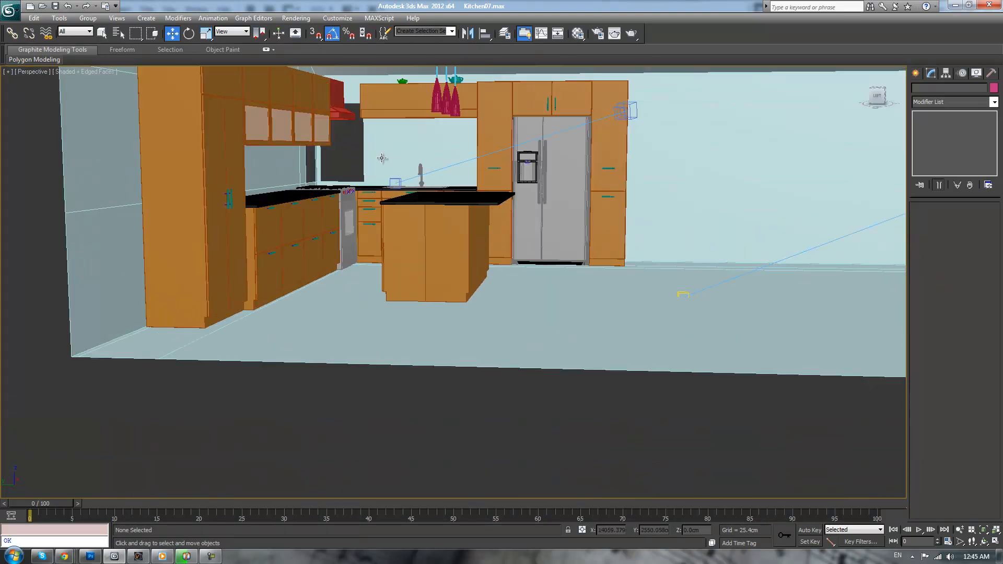
scroll(382, 158, "up", 2)
key("F4")
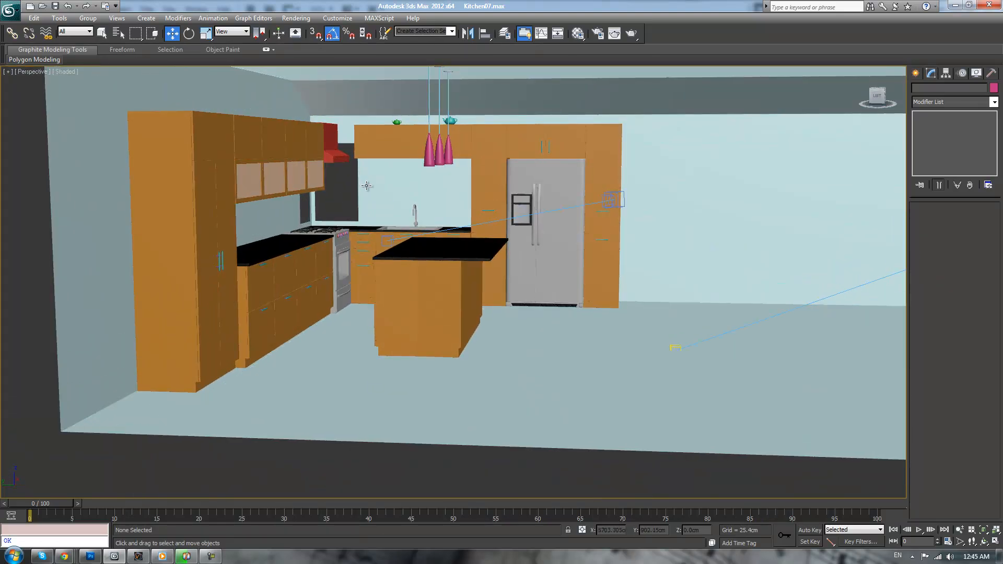
scroll(532, 124, "up", 2)
scroll(554, 262, "up", 4)
middle_click_drag(541, 282, 565, 314, "alt")
scroll(545, 289, "down", 10)
scroll(569, 308, "up", 3)
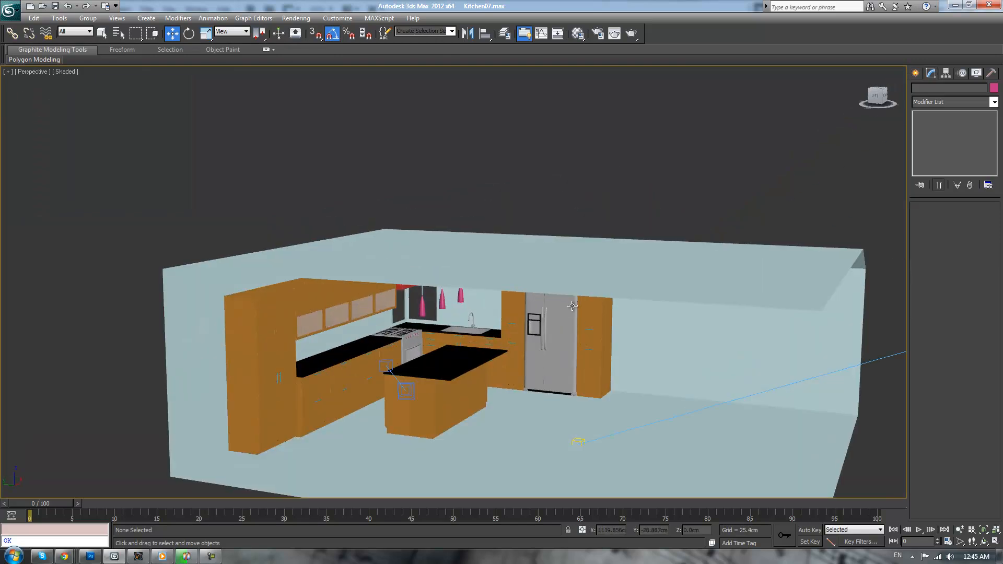
scroll(512, 355, "up", 8)
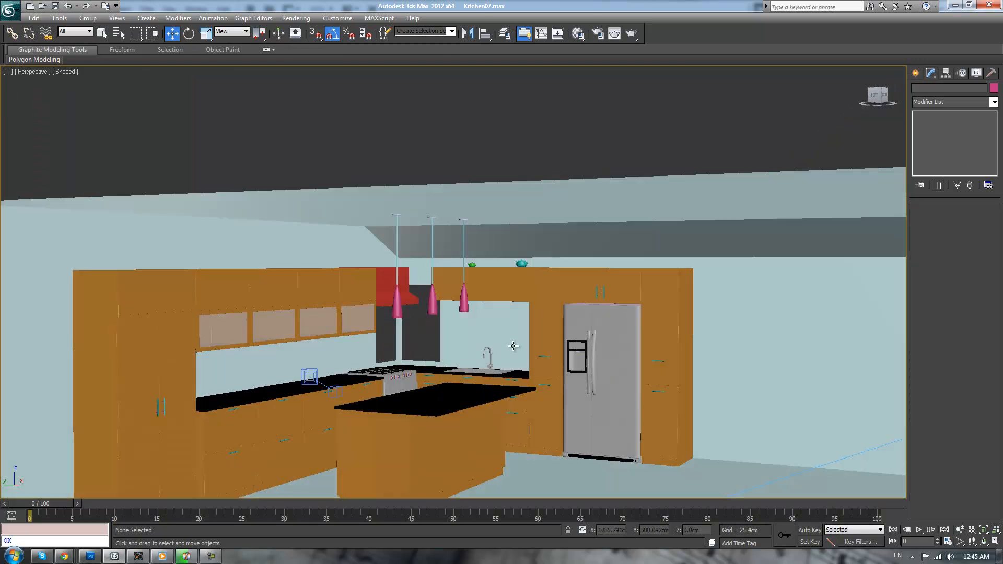
scroll(512, 369, "up", 3)
scroll(490, 353, "down", 3)
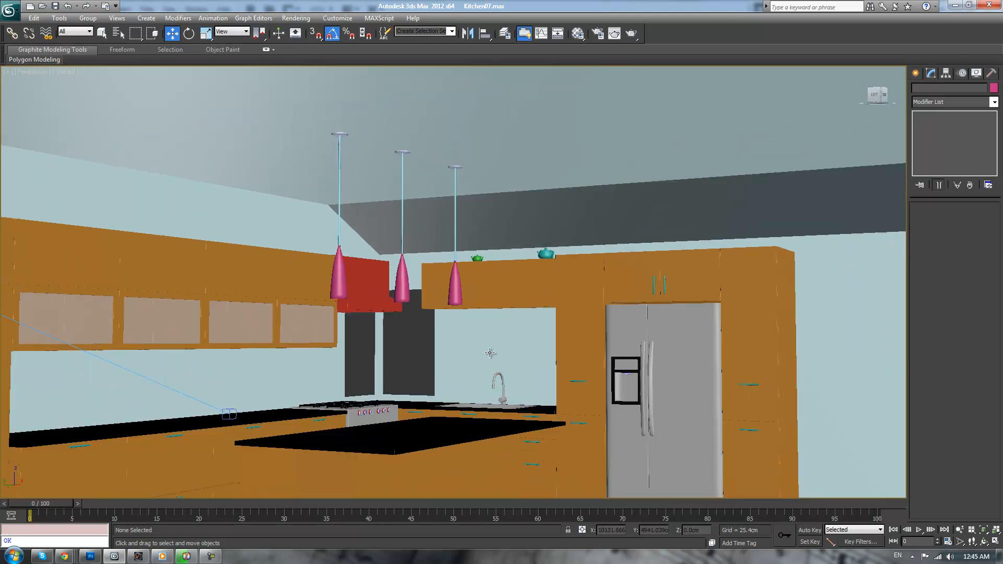
scroll(419, 362, "down", 5)
scroll(453, 337, "down", 3)
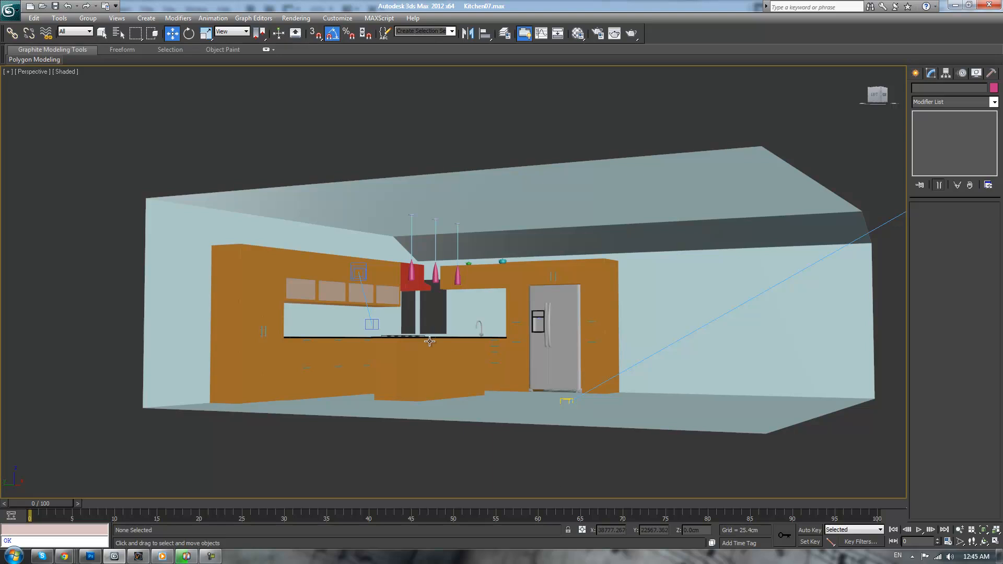
scroll(427, 332, "up", 10)
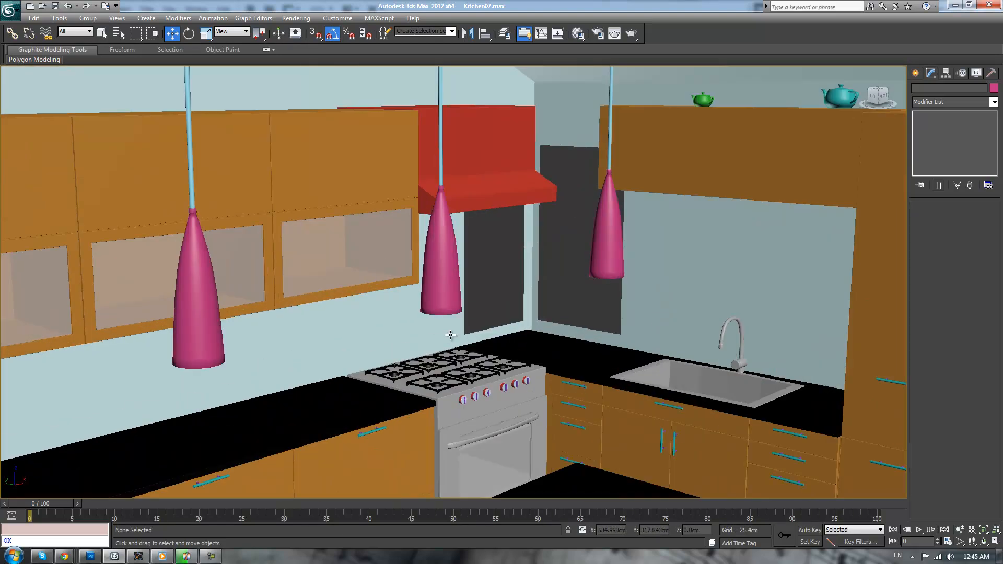
- Create a cylinder about 8 cm in radius and 17.2 cm high on the black countertop beside the stove using AutoGrid
middle_click_drag(451, 335, 594, 197)
left_click(919, 74)
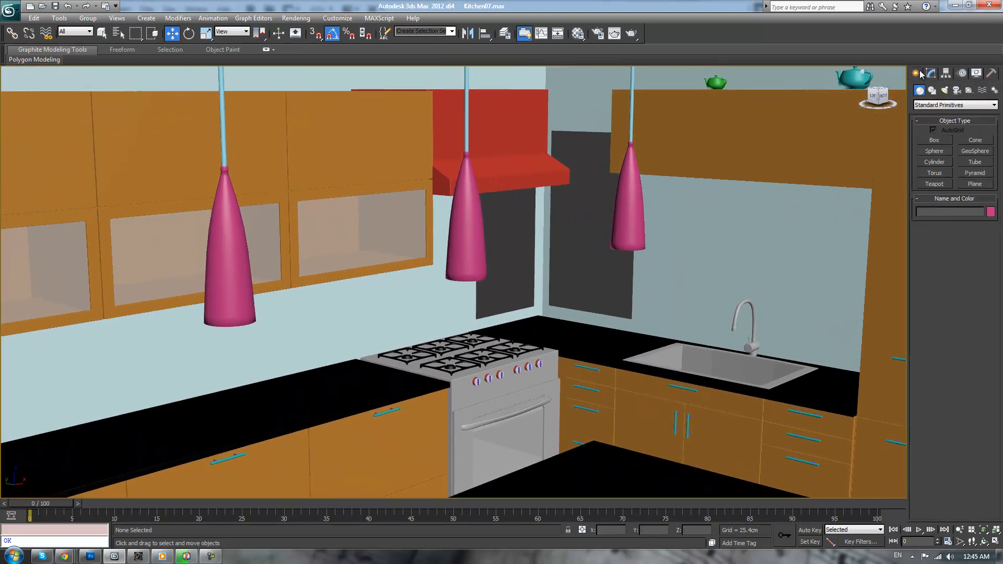
left_click(935, 165)
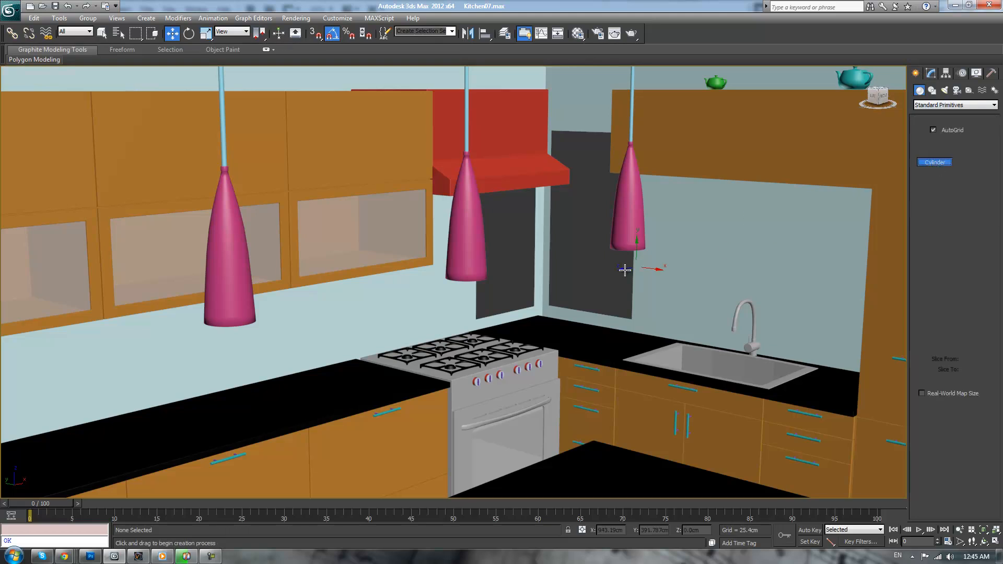
middle_click_drag(575, 235, 299, 397, "alt")
left_click_drag(299, 397, 319, 399)
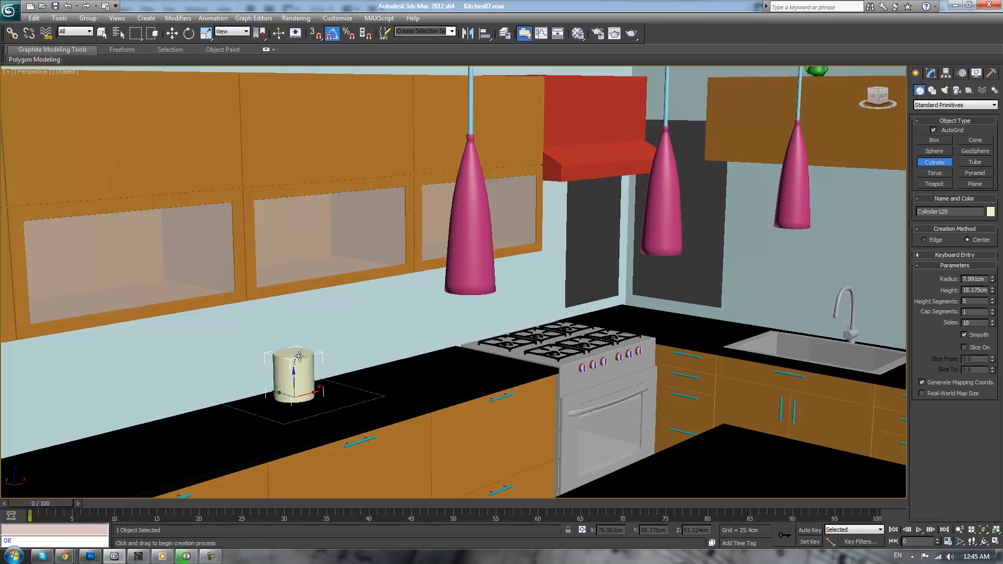
left_click(297, 359)
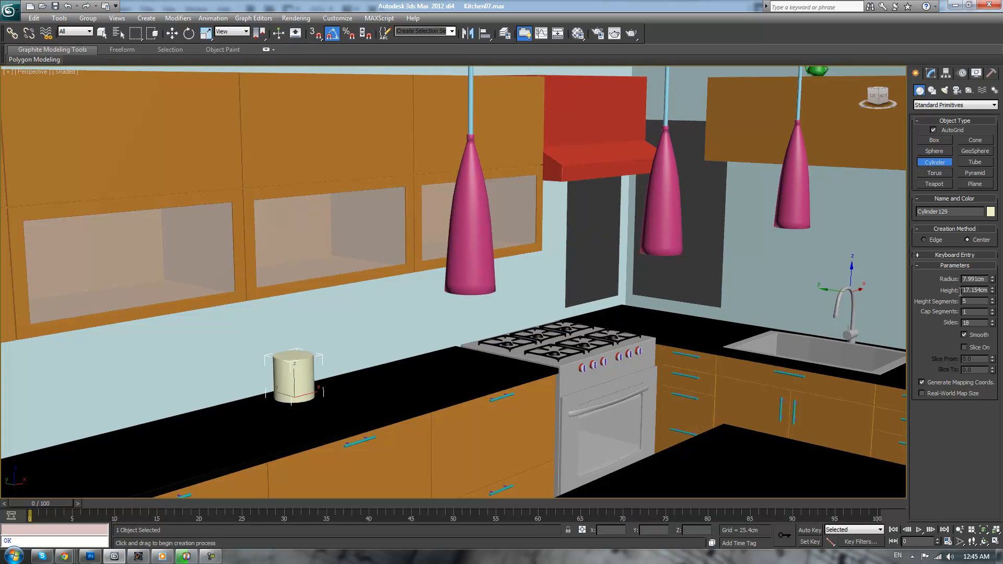
- Set the countertop cylinder to 1 height segment and 24 sides
right_click(992, 302)
double_click(972, 323)
type("2")
type("4")
key("Return")
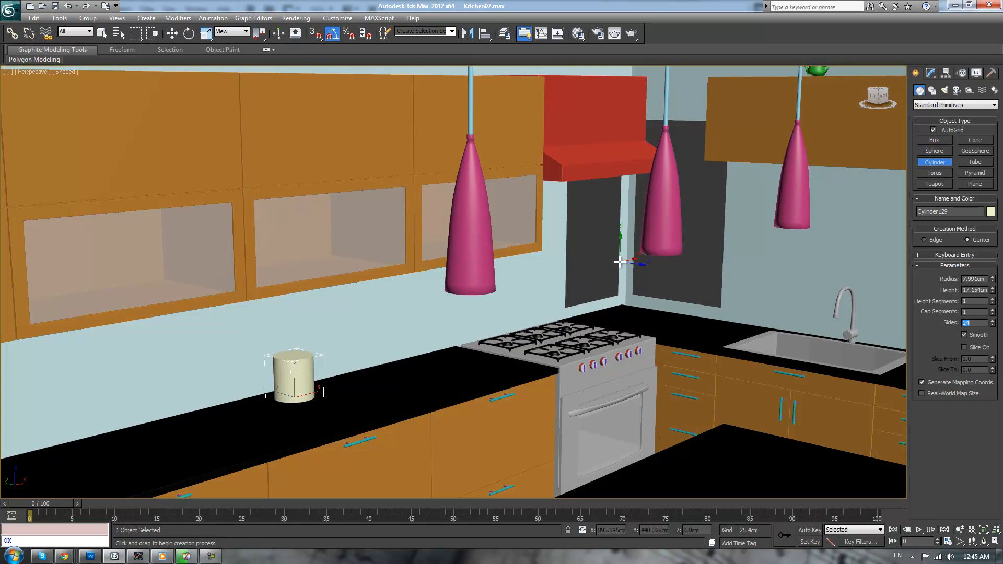
- Convert the countertop cylinder to an Editable Poly and frame it
key("alt+e")
key("w")
key("z")
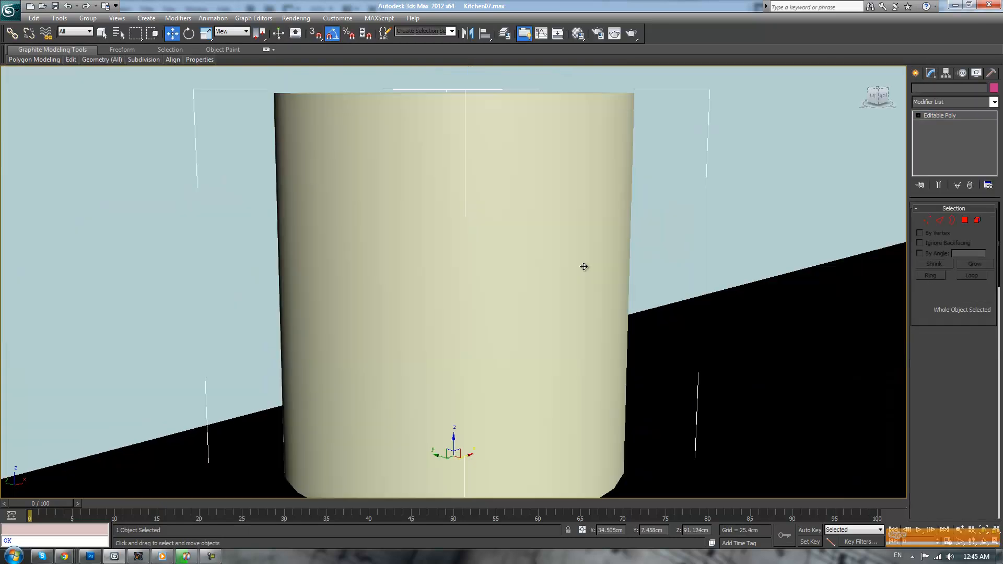
scroll(529, 270, "down", 5)
middle_click_drag(529, 271, 473, 295, "alt")
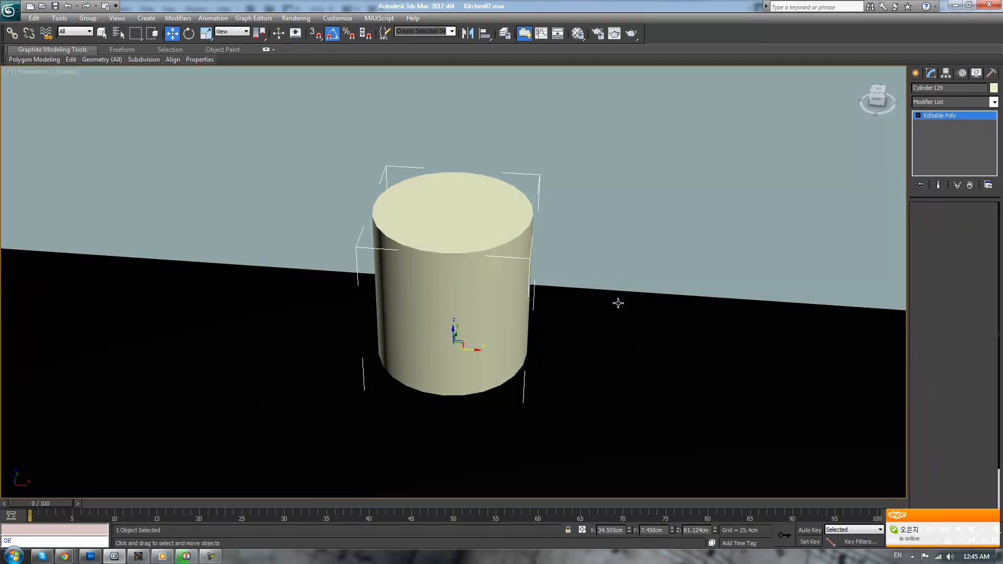
- Scale all of the cylinder's vertices to 77% in X and Y, keeping Z at 100%
key("1")
key("ctrl+a")
key("r")
scroll(472, 300, "down", 8)
scroll(480, 274, "up", 8)
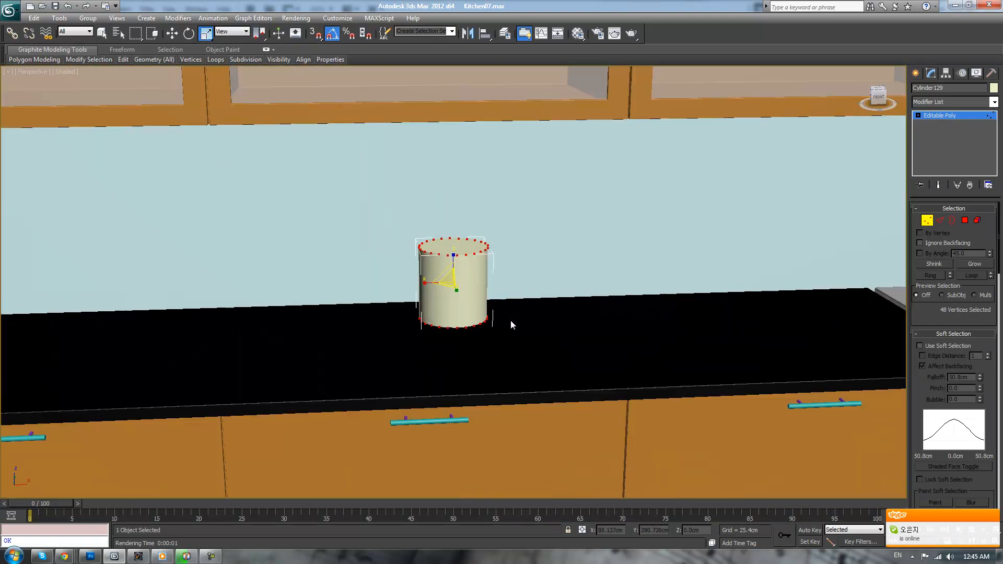
middle_click_drag(511, 325, 449, 282, "alt")
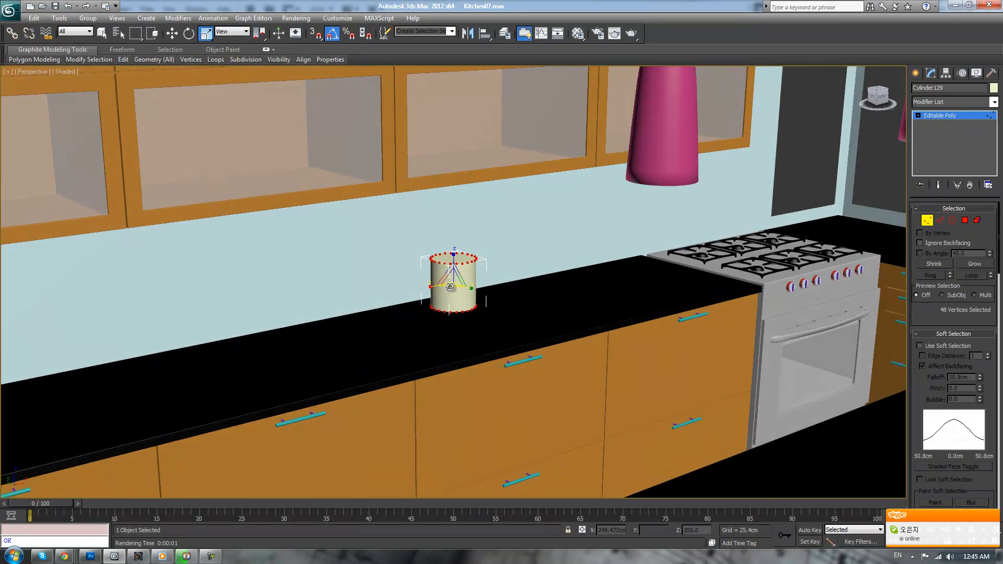
left_click_drag(450, 286, 450, 281)
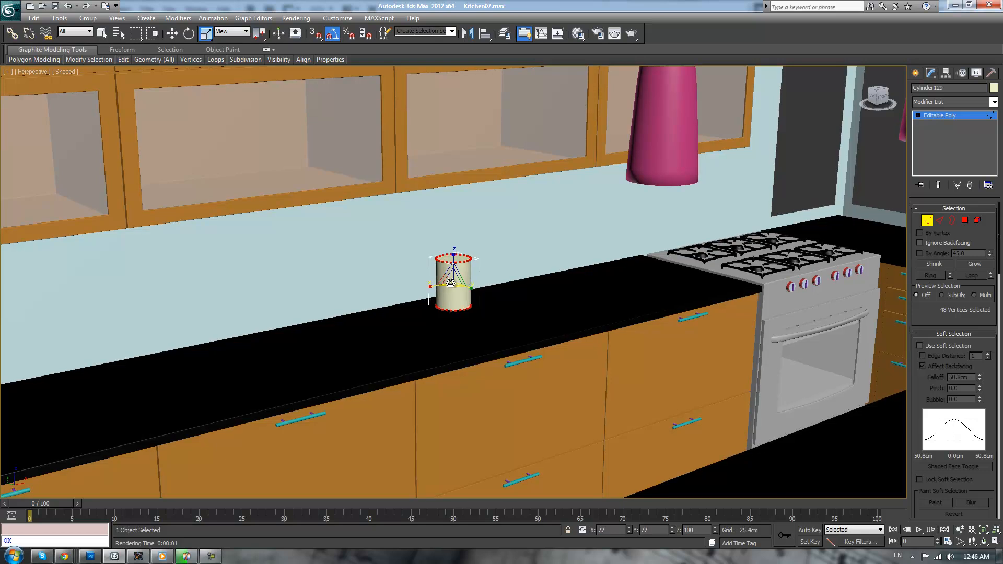
- Inset the cylinder's top polygon by about 0.6 cm to form a thin rim
scroll(547, 243, "up", 4)
key("3")
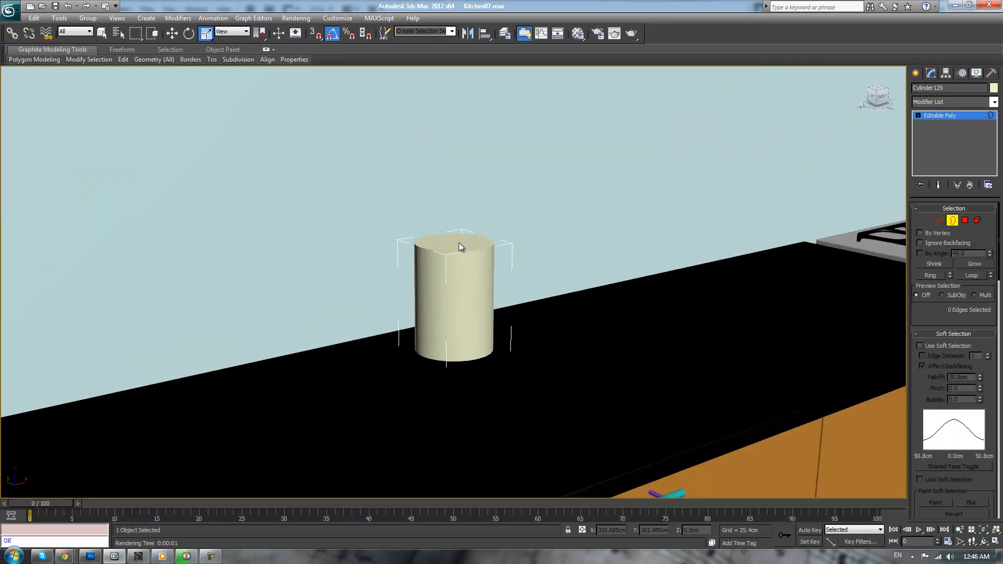
key("4")
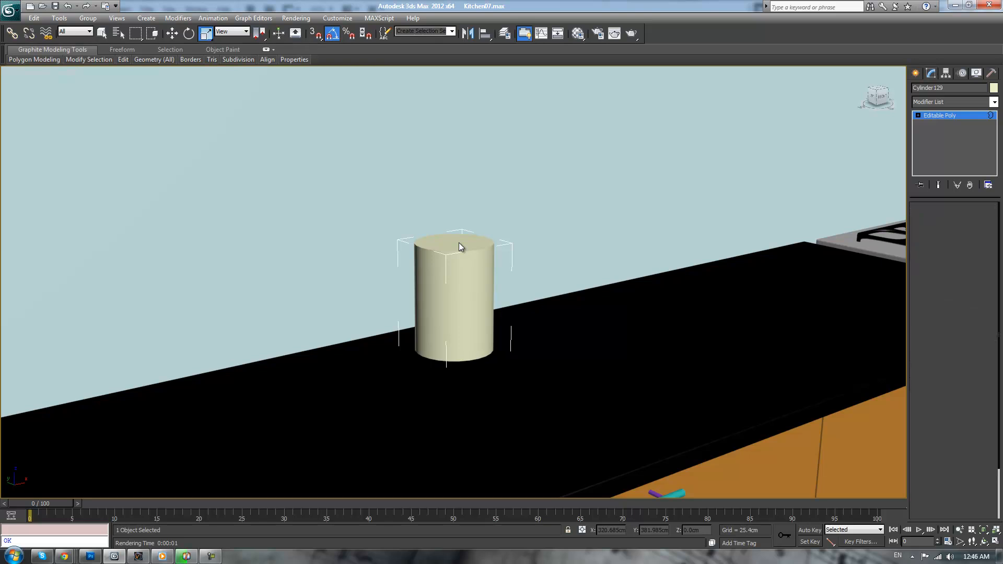
left_click(459, 246)
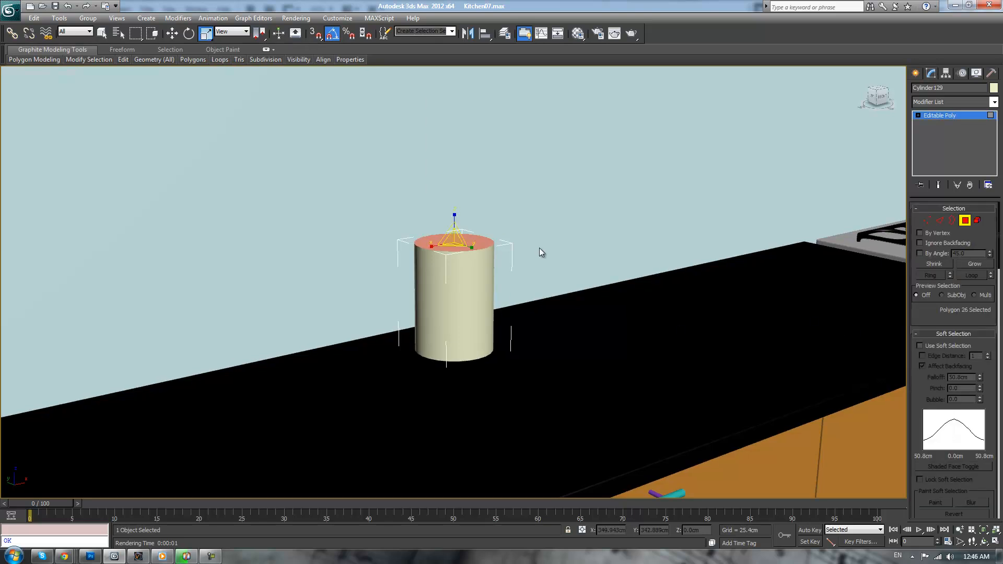
right_click(539, 247)
left_click(431, 301)
scroll(575, 320, "up", 3)
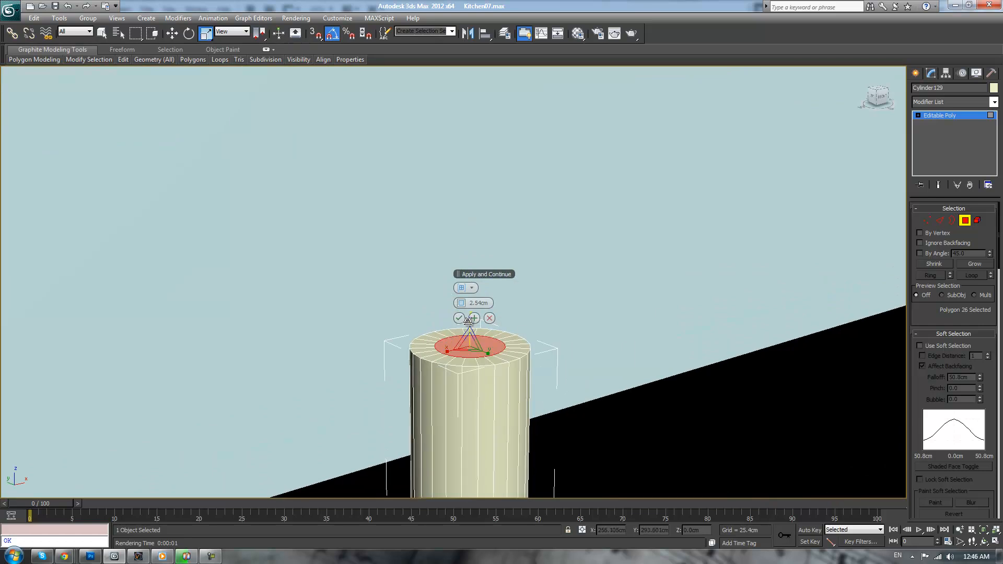
left_click_drag(467, 302, 456, 299)
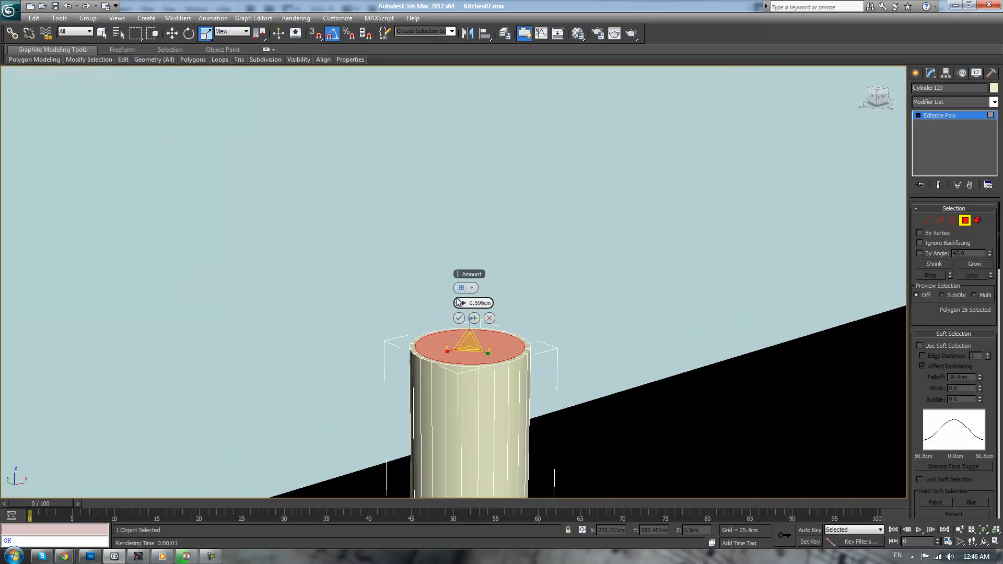
left_click(459, 317)
- Extrude the inset top polygon downward by about -41.9 cm to hollow out the cylinder
right_click(475, 345)
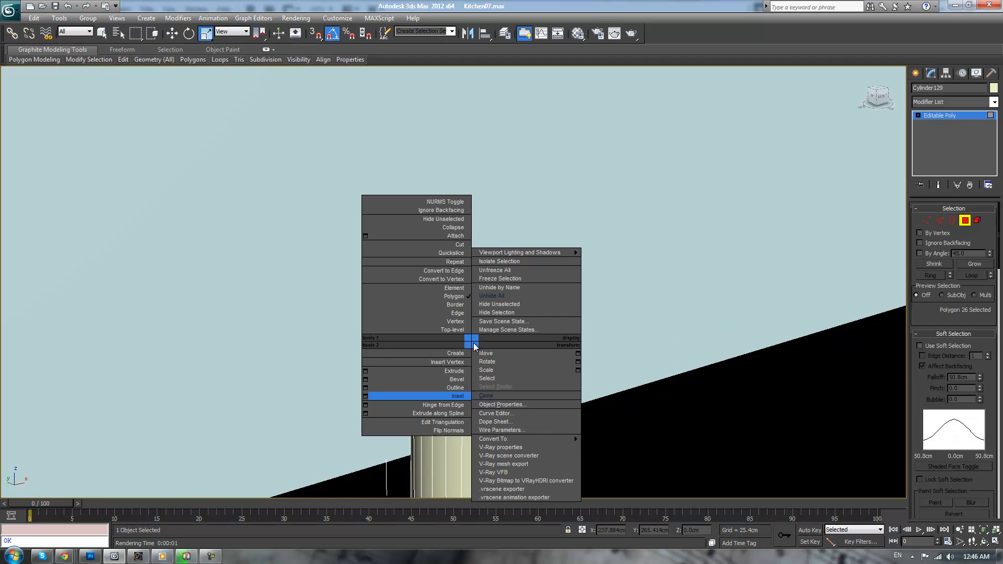
left_click(365, 372)
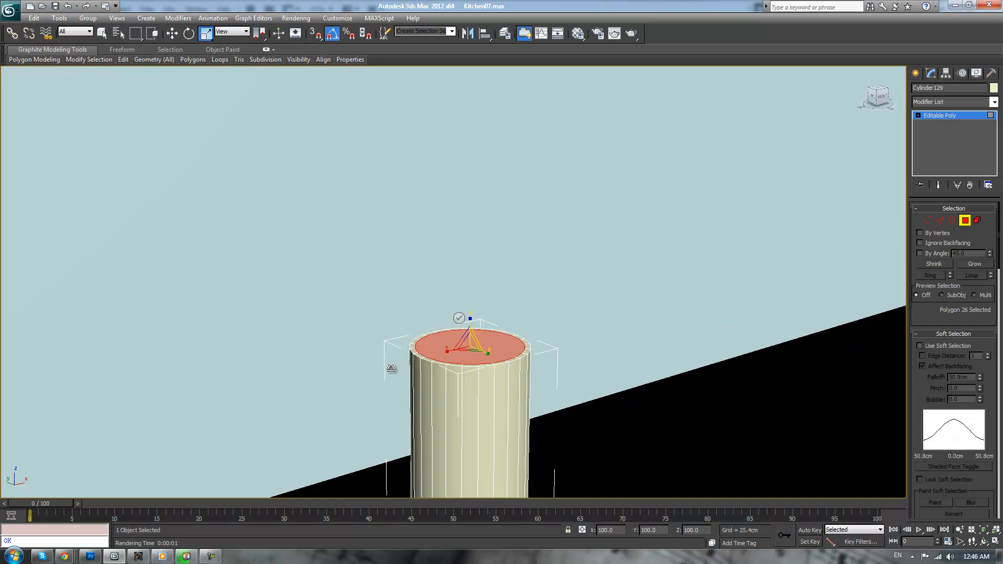
left_click_drag(478, 315, 312, 320)
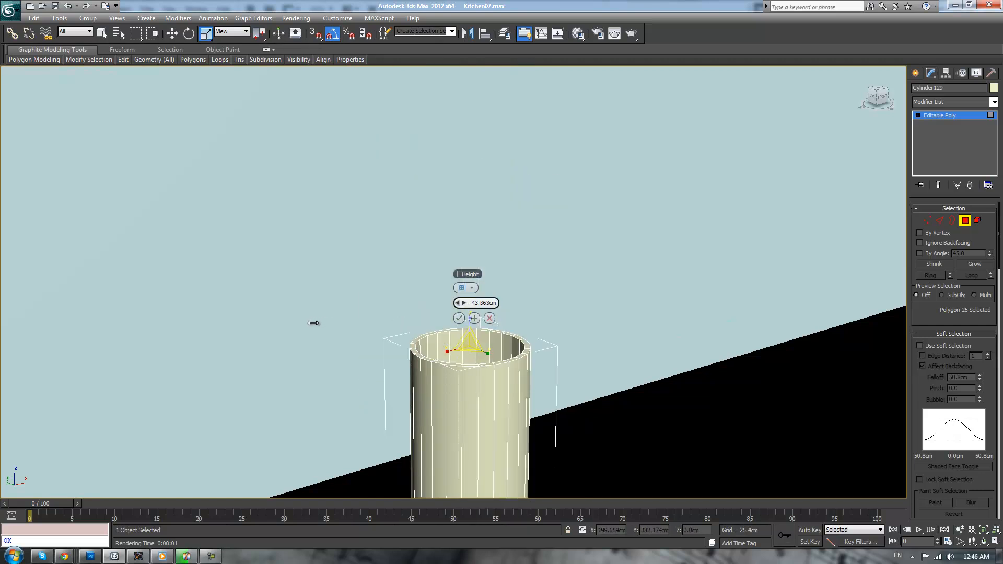
middle_click_drag(525, 376, 552, 248)
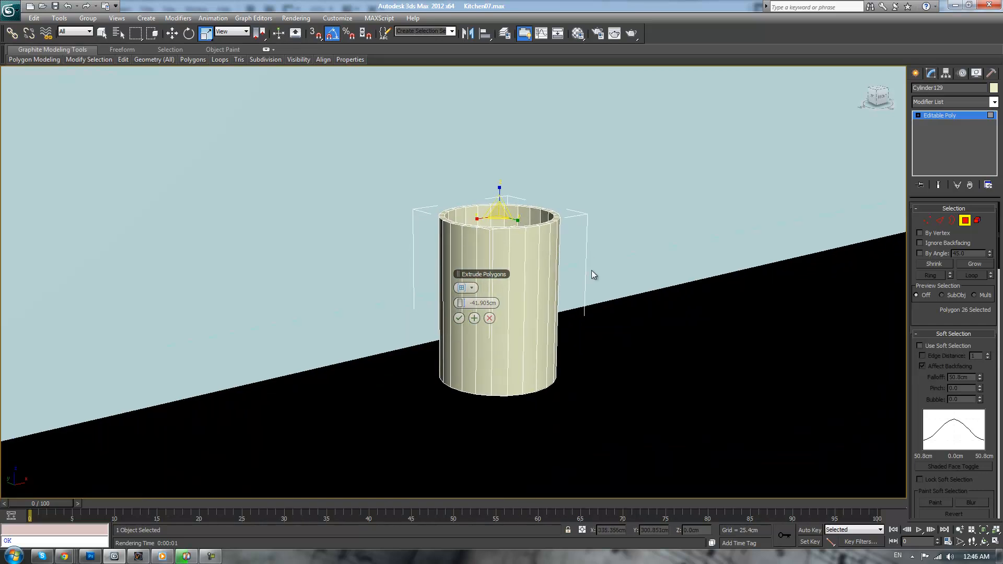
key("F3")
middle_click_drag(582, 319, 586, 292)
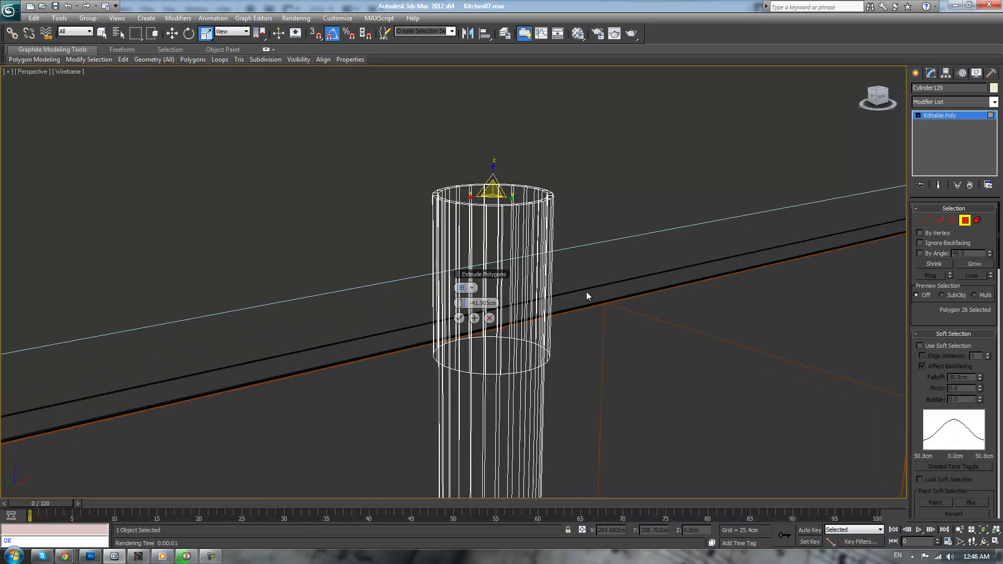
left_click(459, 318)
- Move the extruded inner polygon up along Z until it sits just above the cylinder's base, fine-tuning its height in the Front view
middle_click_drag(538, 362, 543, 322)
scroll(544, 369, "down", 4)
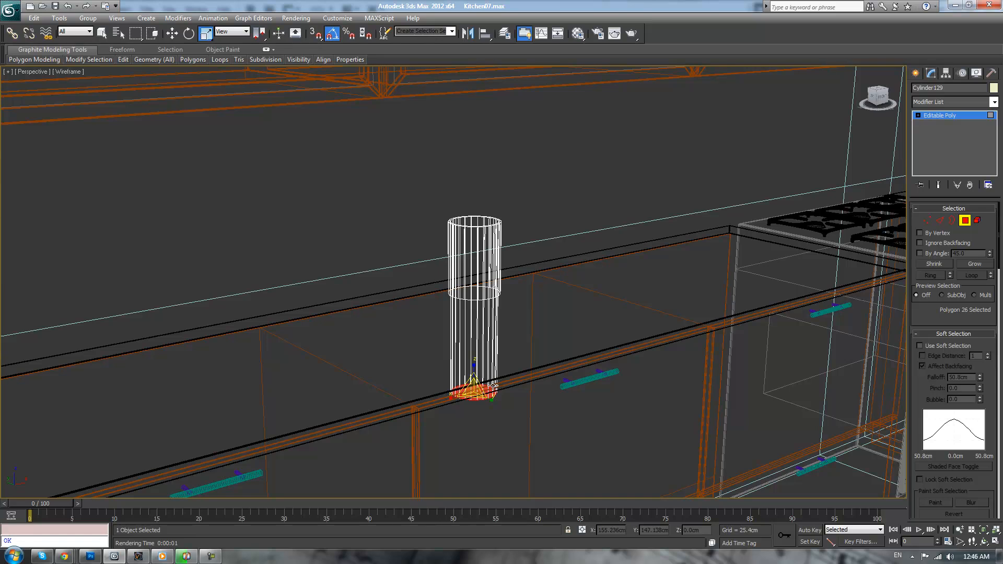
key("w")
left_click_drag(472, 373, 463, 273)
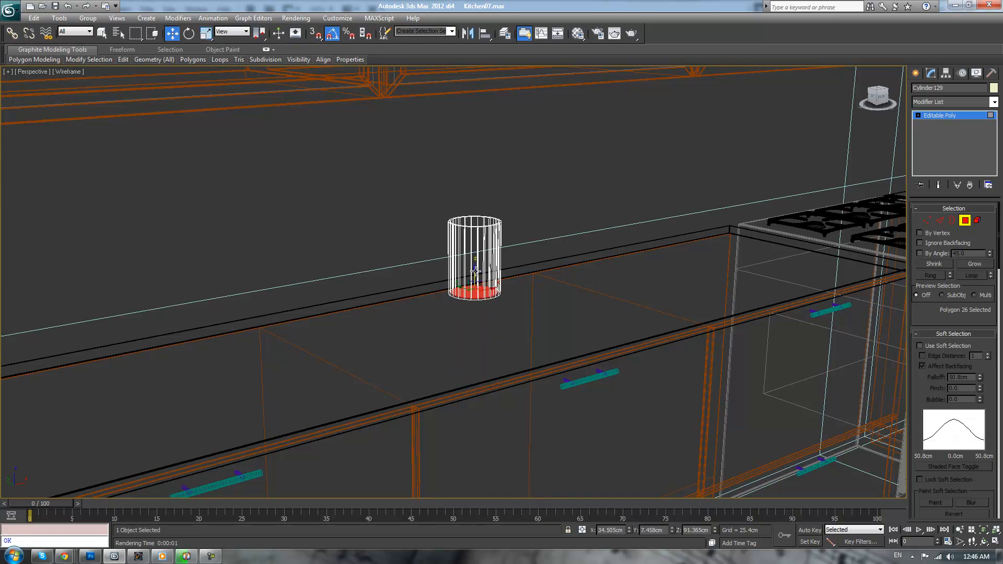
key("c")
key("f")
key("z")
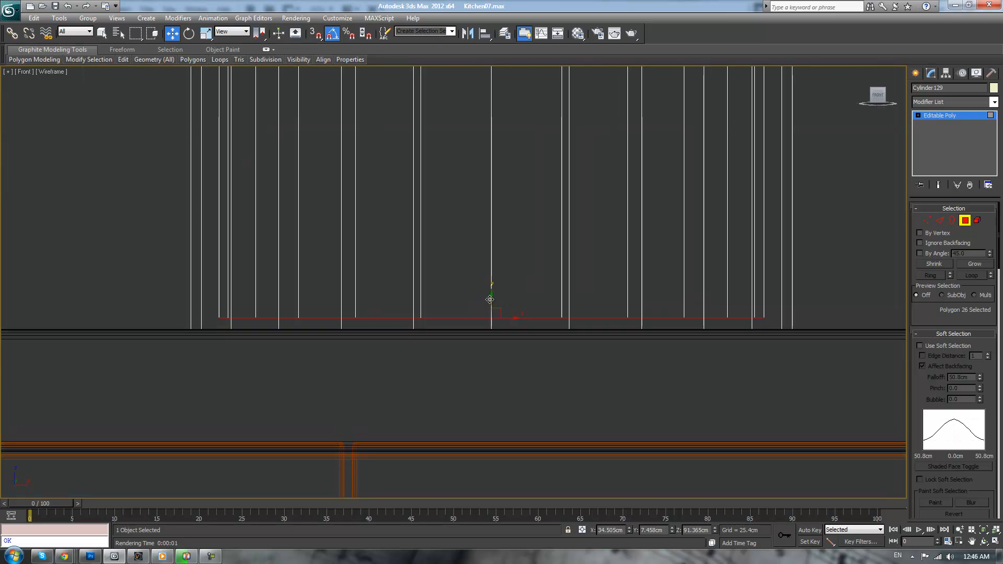
- Select the inner and outer edge loops of the container's rim in the shaded Perspective view
key("p")
scroll(546, 251, "down", 2)
key("F3")
scroll(522, 235, "down", 2)
middle_click_drag(523, 236, 532, 249, "alt")
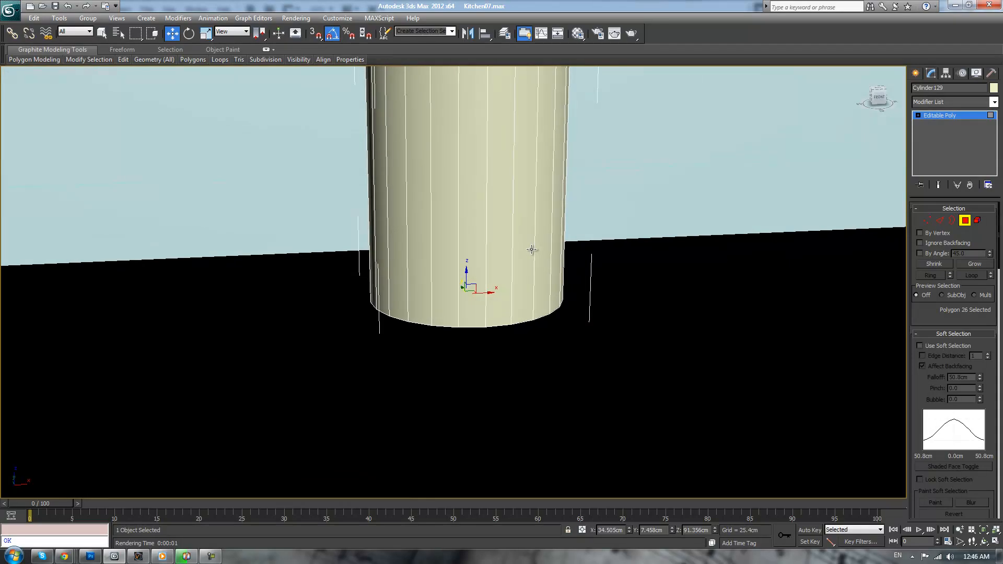
middle_click_drag(595, 203, 627, 357)
middle_click_drag(586, 233, 590, 254, "alt")
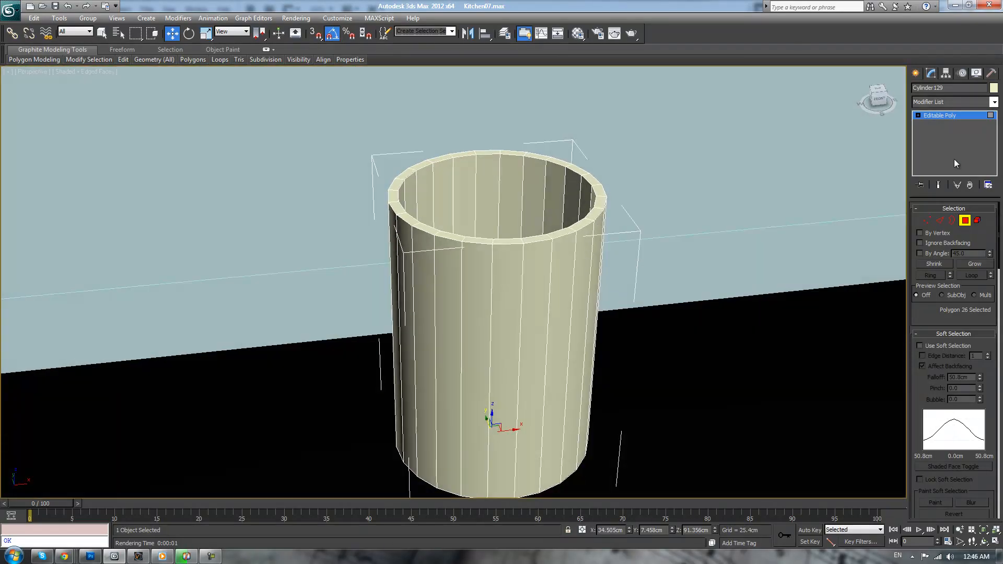
left_click(936, 222)
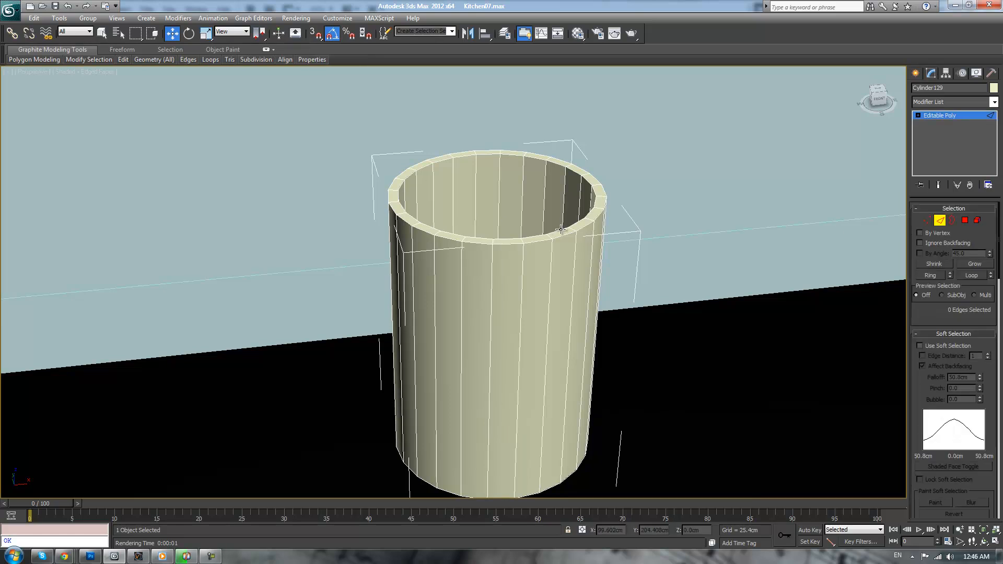
left_click(575, 223)
left_click_drag(949, 315, 949, 255)
right_click(725, 202)
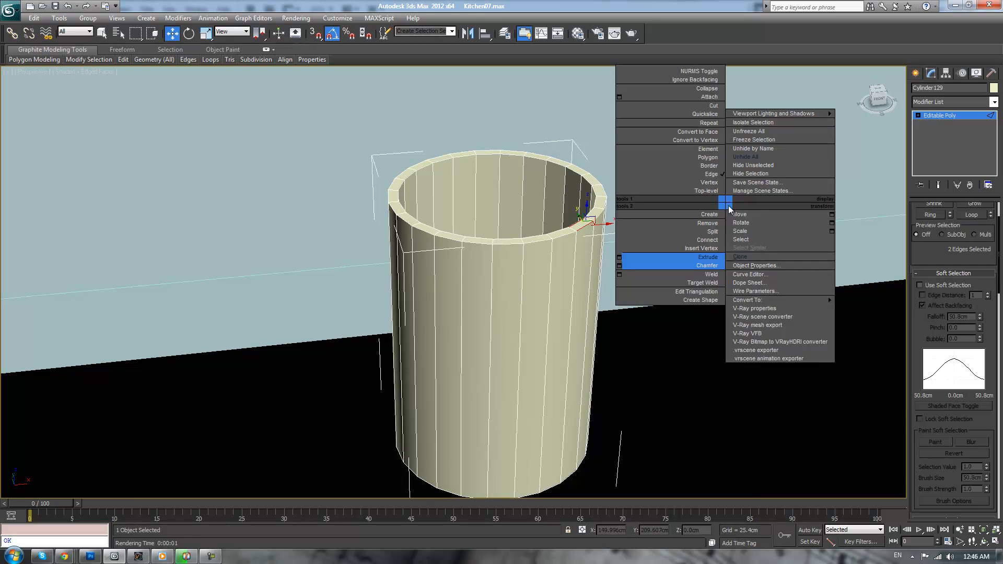
left_click(620, 265)
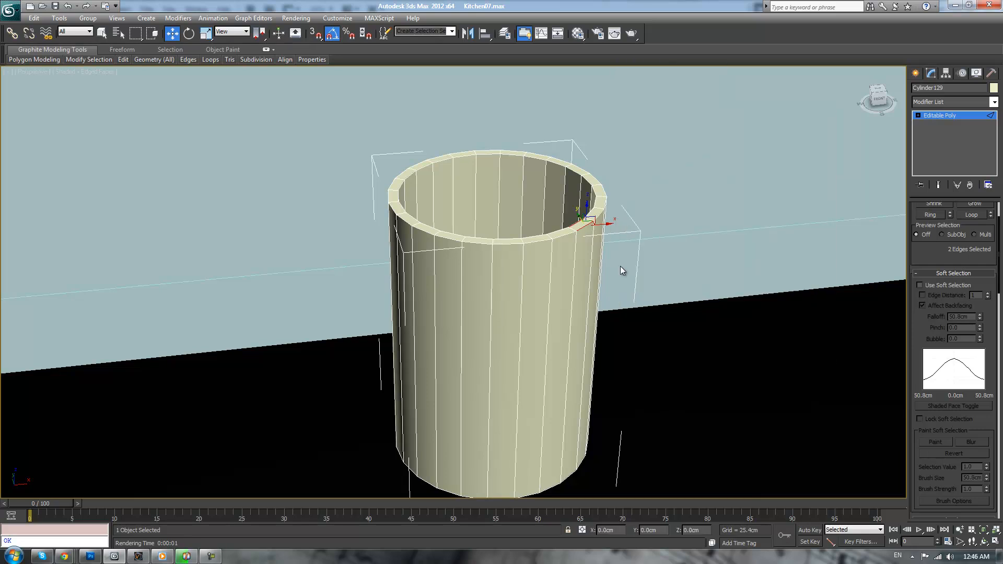
left_click(961, 217)
- Chamfer the selected rim edge loops by a small amount with extra segments and leave edge editing
right_click(459, 289)
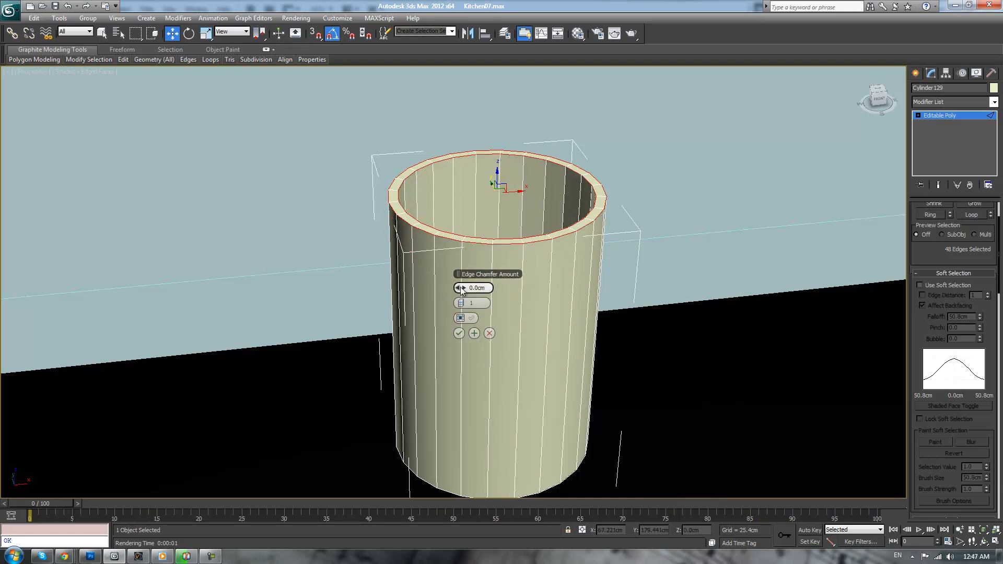
left_click(465, 288)
left_click(465, 288)
left_click(463, 303)
left_click(462, 303)
left_click(463, 291)
left_click(459, 333)
left_click(970, 115)
- Move the hollow container along the countertop away from the stove and closer to the back wall
scroll(784, 172, "down", 10)
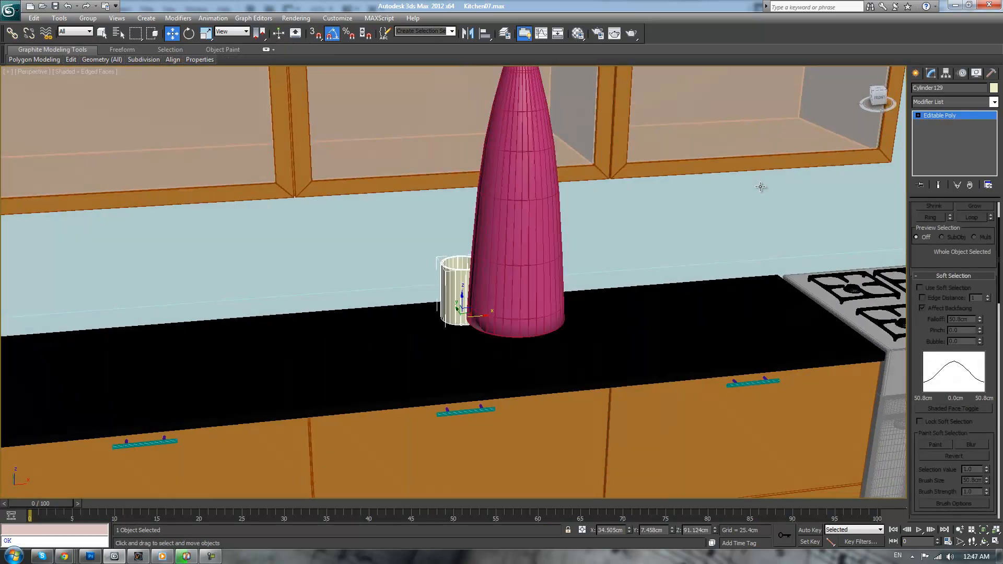
scroll(762, 188, "down", 5)
middle_click_drag(768, 199, 778, 178, "alt")
left_click(699, 214)
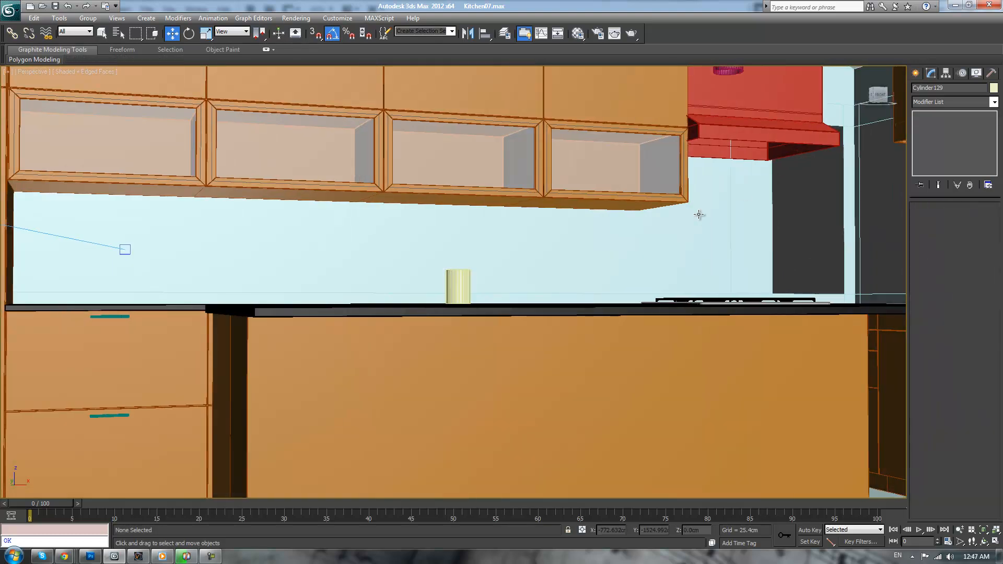
scroll(621, 233, "up", 3)
middle_click_drag(616, 235, 569, 275, "alt")
left_click(476, 297)
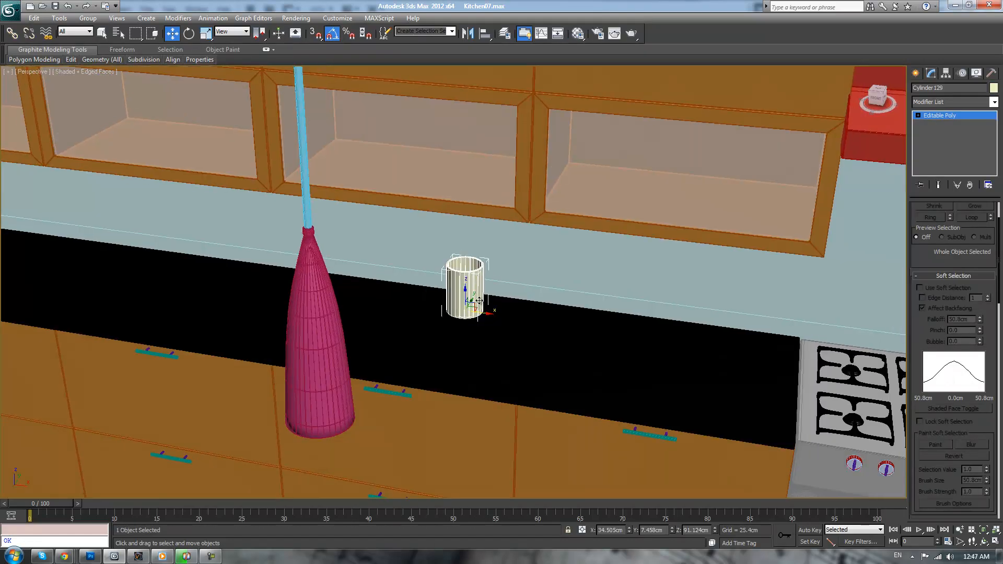
left_click_drag(476, 307, 421, 290)
scroll(434, 287, "up", 5)
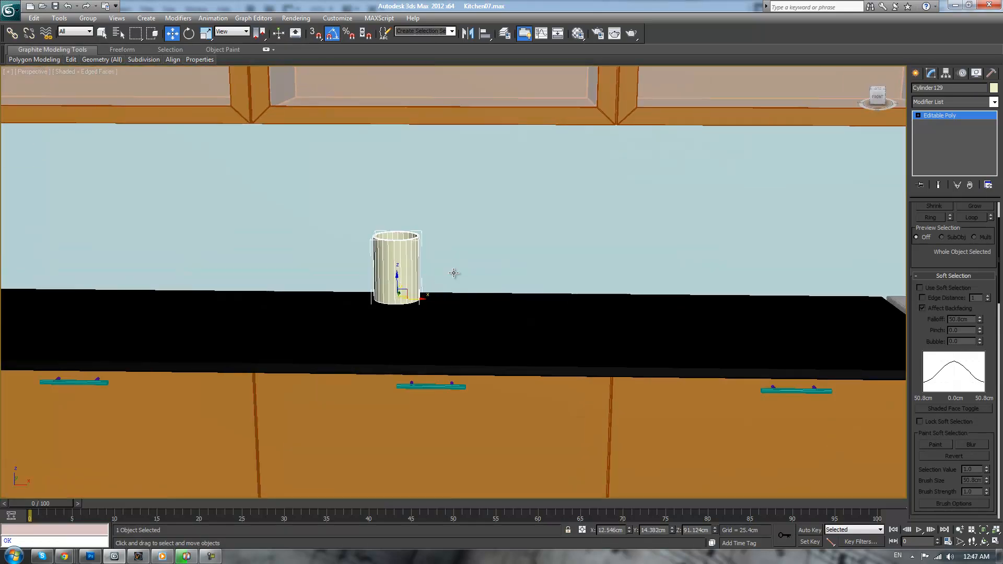
- Clone the container along X as two instances, leaving a small gap between neighbours
mouse_move(355, 319)
left_mouse_down("shift")
mouse_move(467, 319)
mouse_move(457, 319)
left_mouse_up("shift")
left_click(528, 283)
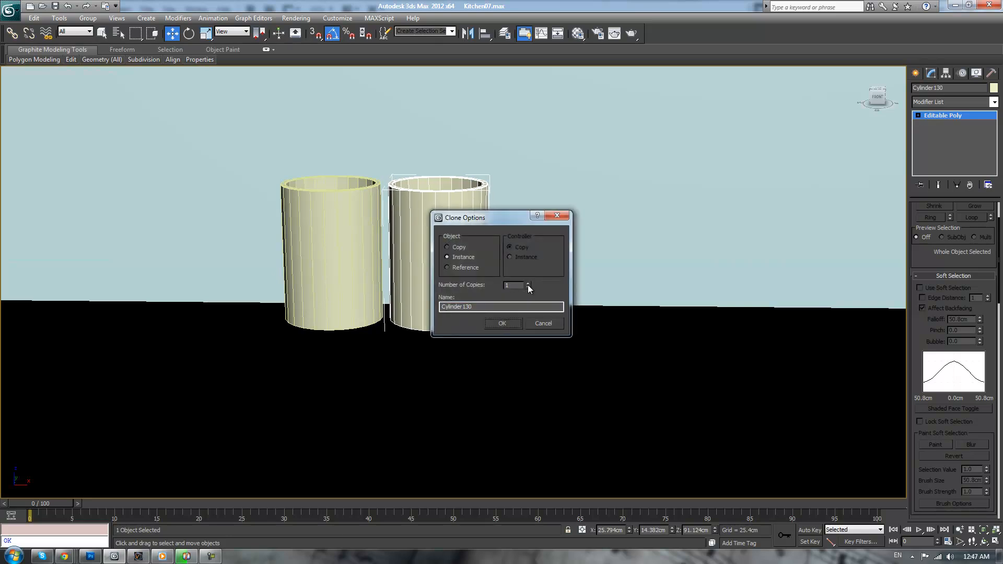
left_click(503, 323)
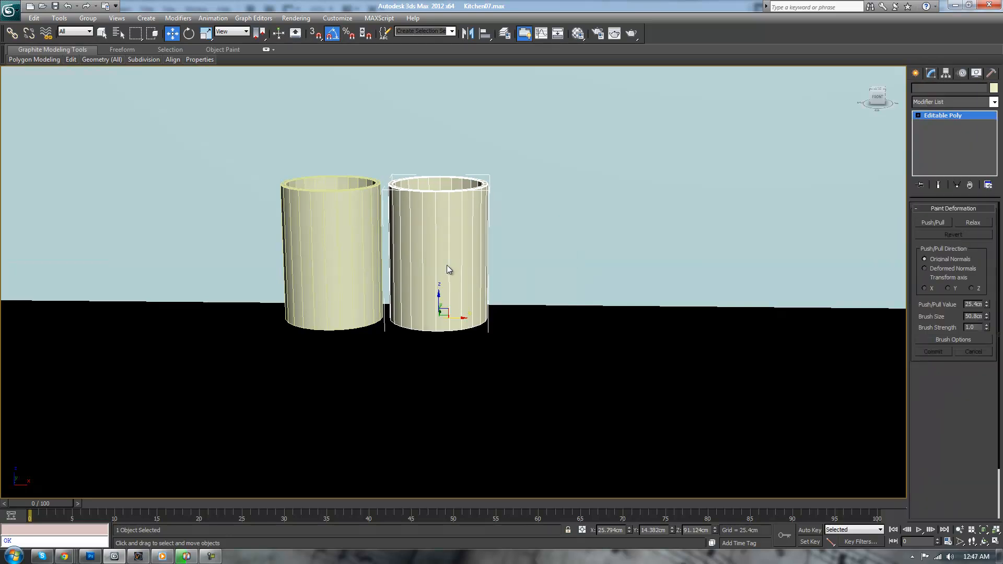
- Uniformly scale down the middle container, and scale the one nearest the stove to about 61%, so the three descend in size
left_click(447, 265)
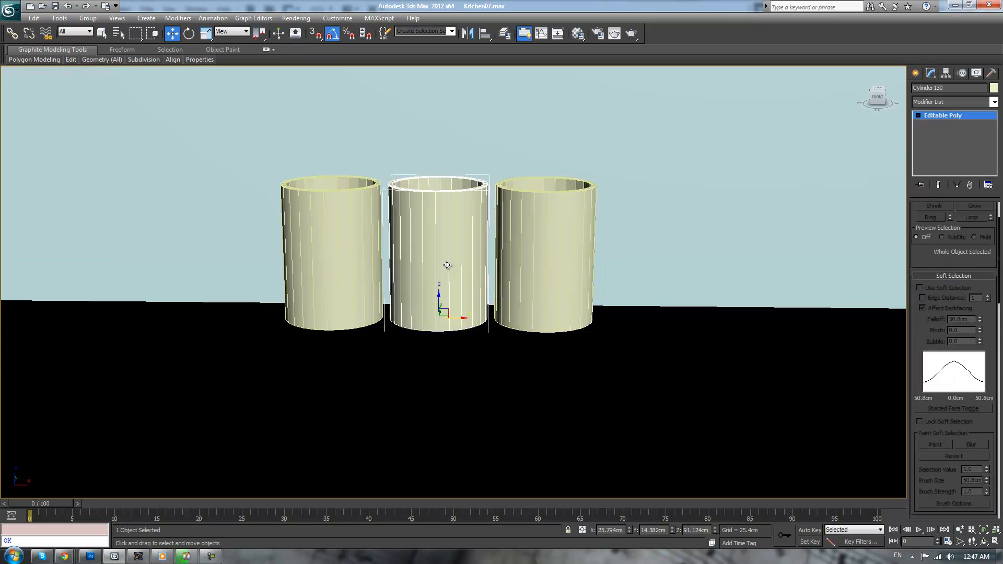
key("r")
left_click_drag(442, 315, 443, 340)
left_click(527, 302)
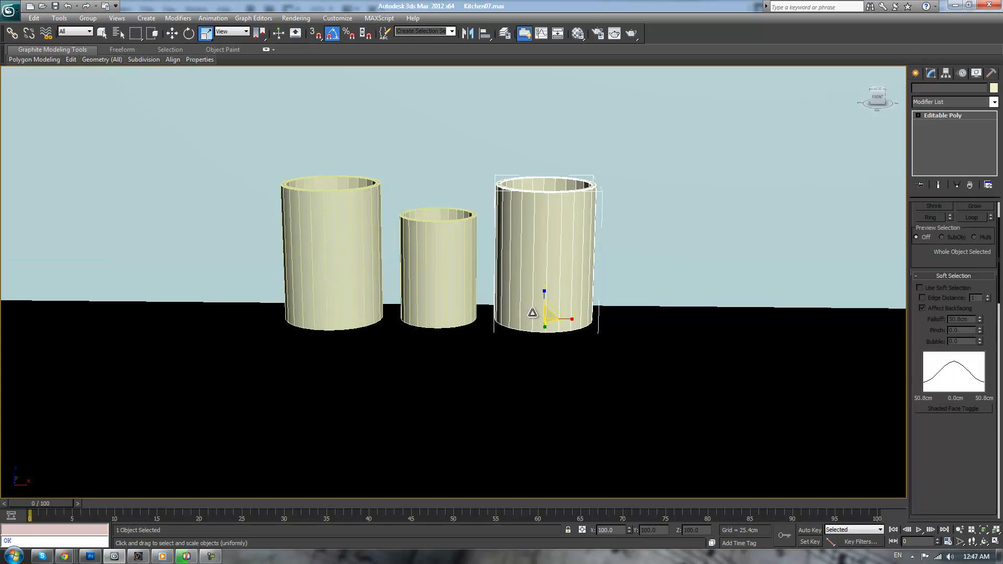
left_click_drag(546, 315, 541, 351)
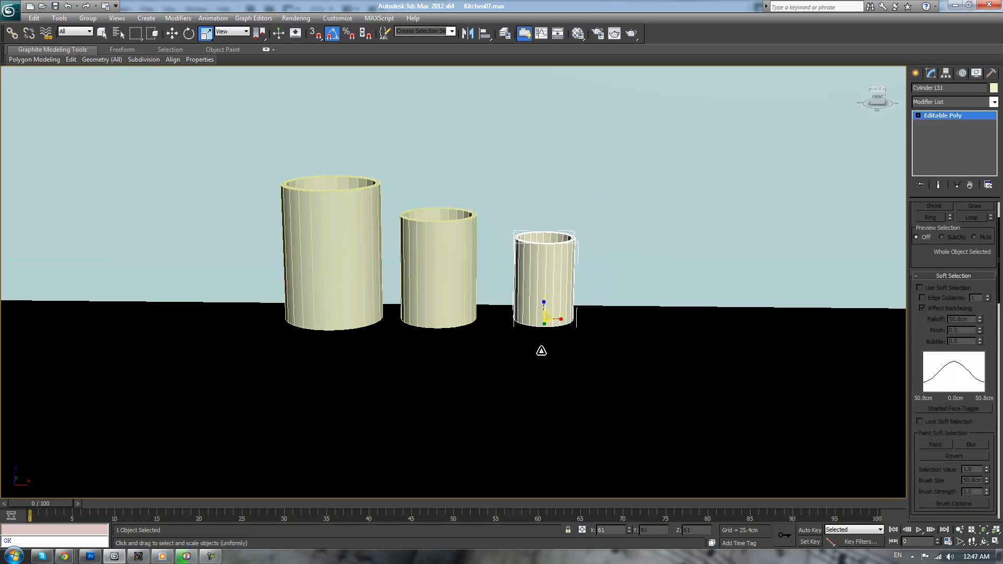
- Clear the selection and check the three containers' size and placement on the countertop beside the stove
middle_click_drag(559, 346, 589, 309, "alt")
scroll(622, 298, "down", 5)
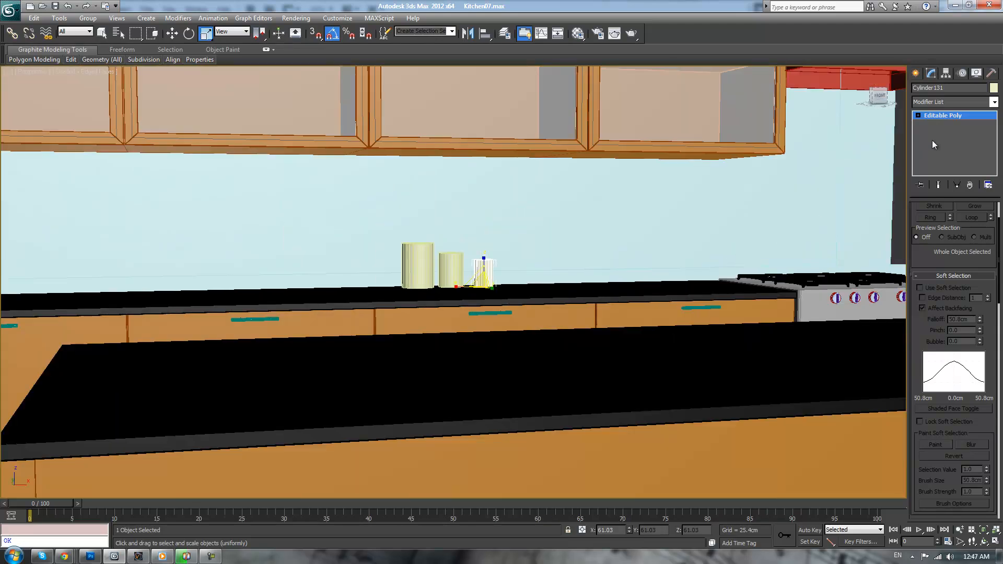
left_click(946, 116)
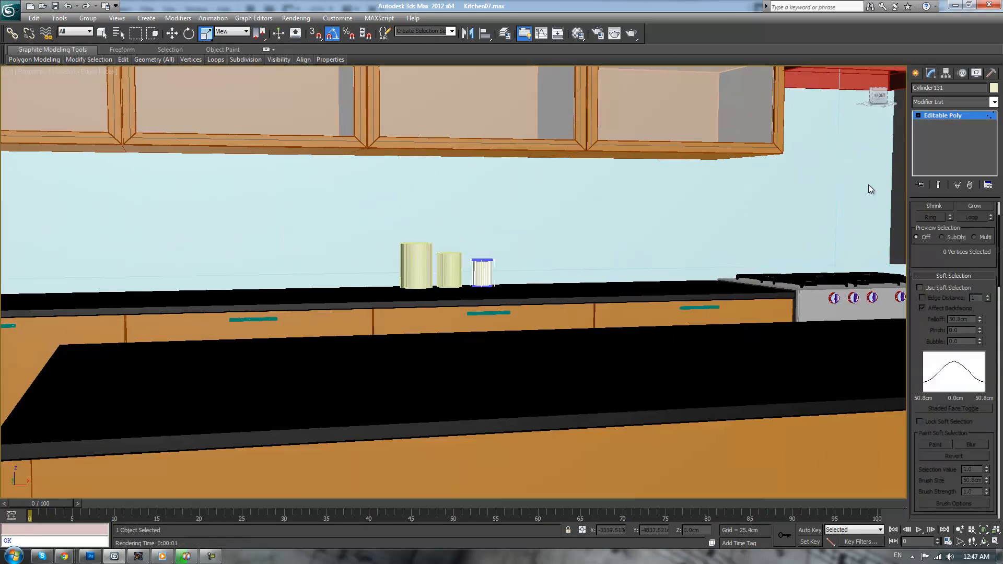
scroll(877, 179, "down", 6)
left_click(943, 117)
left_click(697, 212)
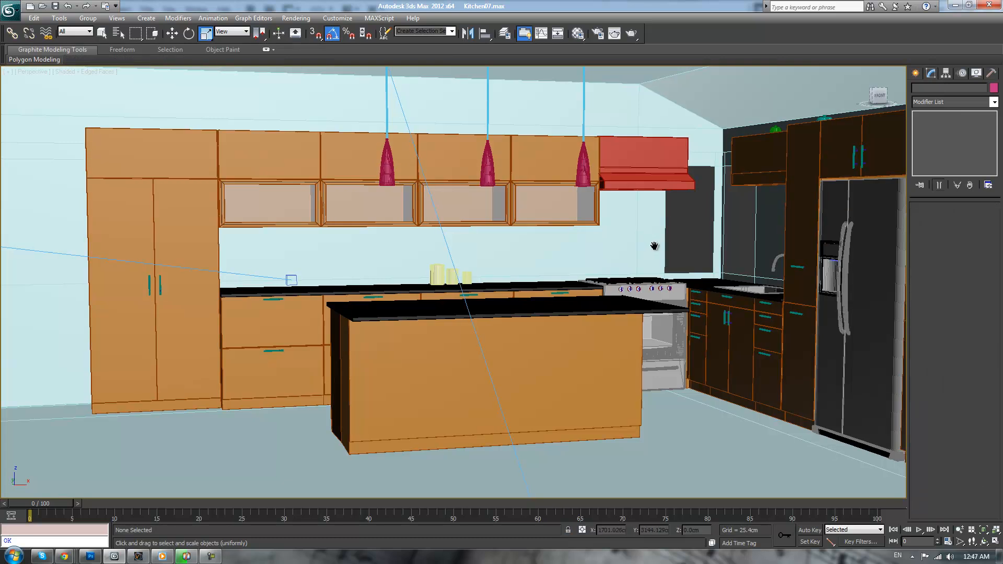
scroll(639, 247, "up", 8)
scroll(639, 247, "down", 8)
mouse_move(589, 278)
middle_mouse_down("alt")
mouse_move(548, 264)
mouse_move(578, 268)
middle_mouse_up("alt")
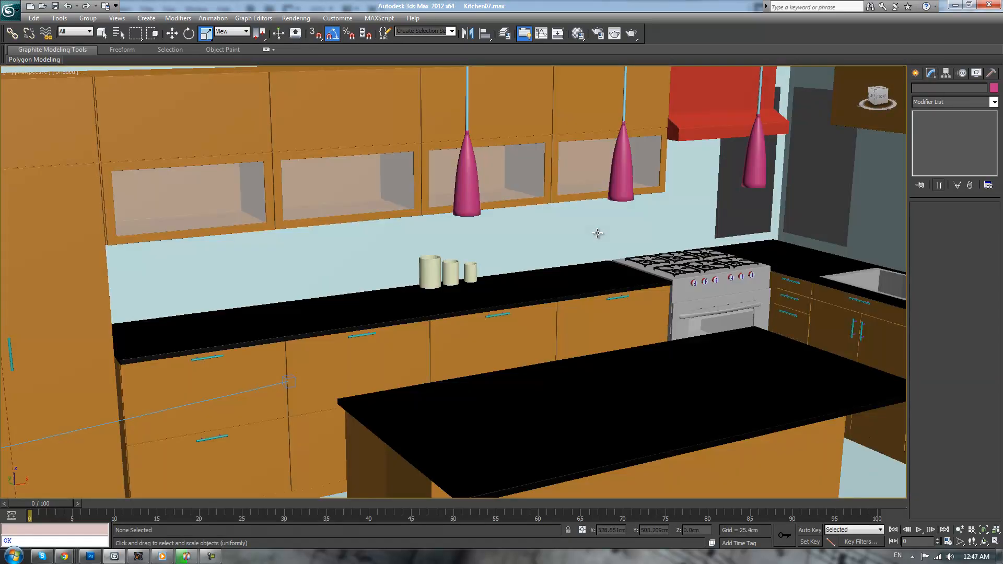
scroll(604, 226, "up", 4)
scroll(606, 210, "down", 4)
scroll(609, 241, "up", 4)
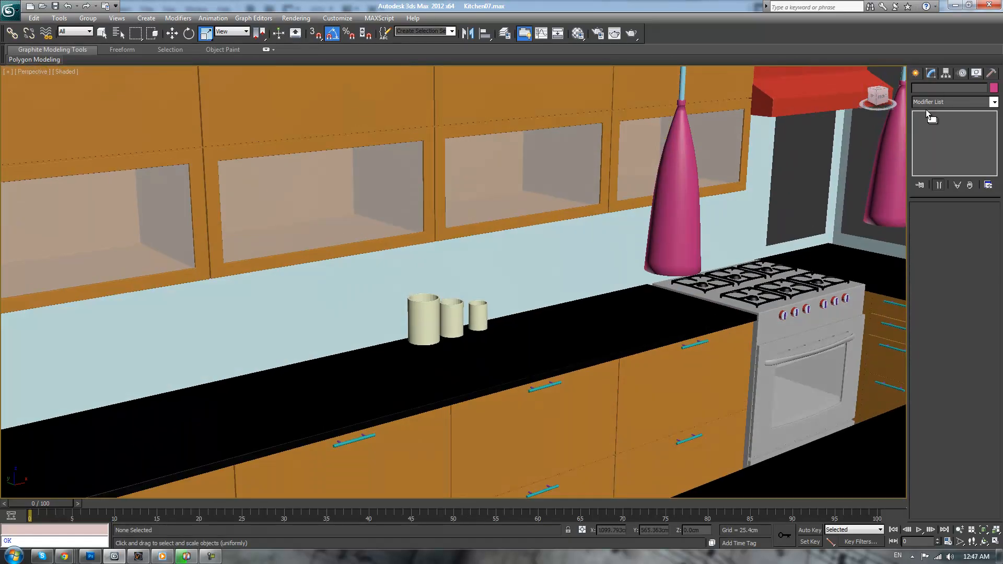
- Create a thin cylinder about 0.64 cm high on the island countertop and set its radius to 12.5 cm
left_click(915, 73)
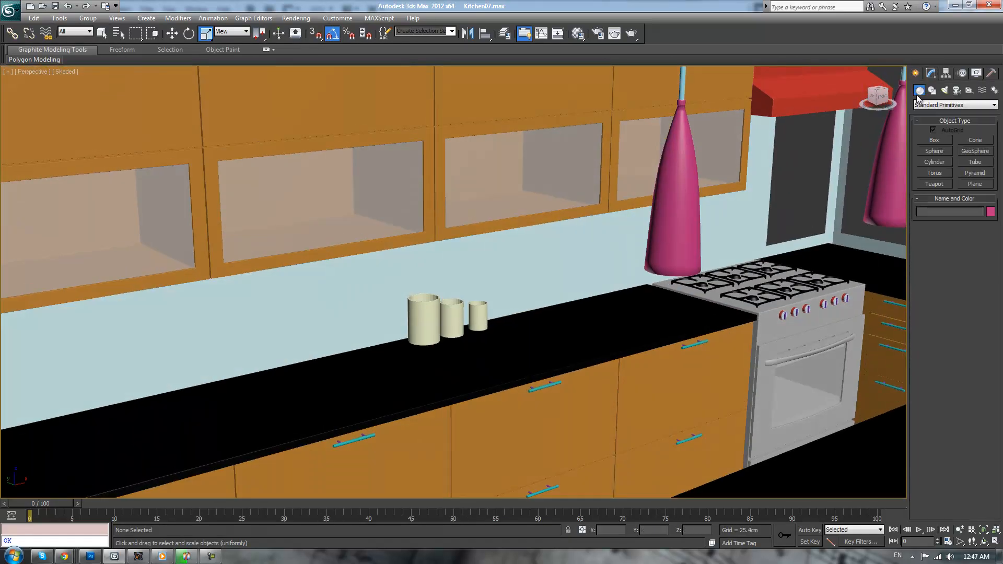
left_click(939, 165)
middle_click_drag(701, 334, 663, 270)
scroll(662, 282, "down", 3)
scroll(627, 324, "up", 3)
left_click_drag(580, 407, 603, 442)
left_click(605, 439)
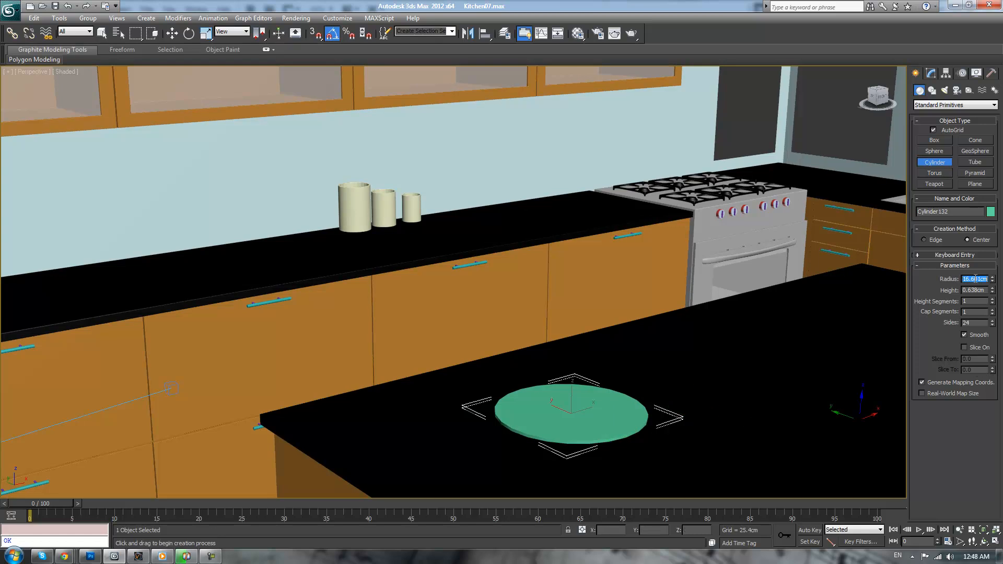
key("Return")
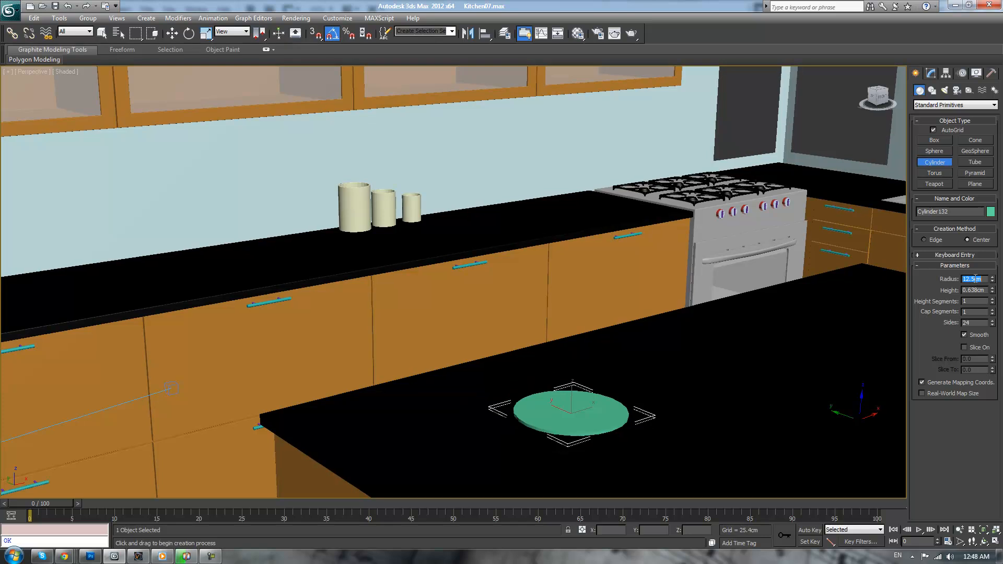
- Reduce the disc's height to about 0.18 cm and convert it to an Editable Poly
scroll(701, 380, "down", 5)
middle_click_drag(701, 381, 669, 278, "alt")
scroll(725, 350, "up", 8)
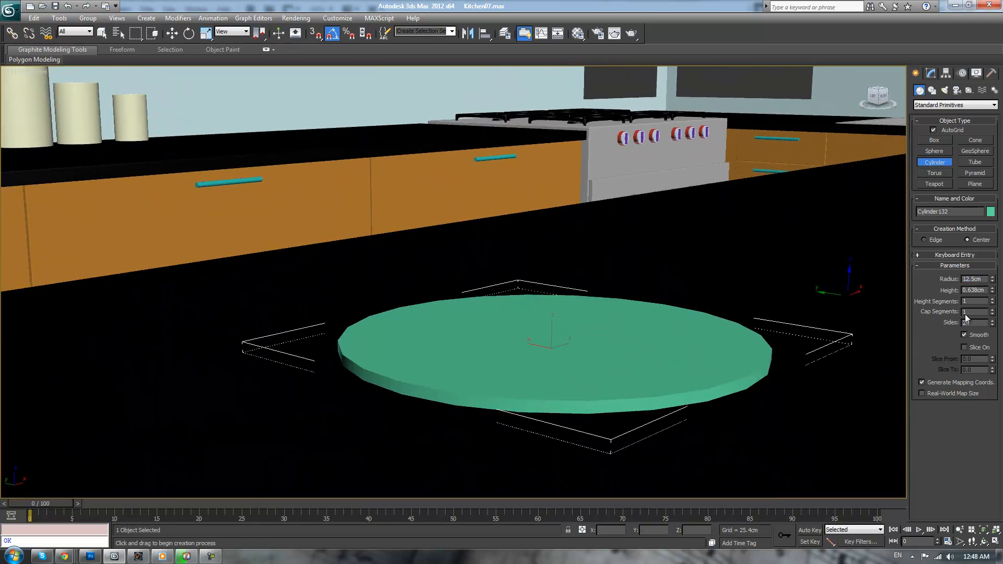
left_click_drag(992, 294, 999, 298)
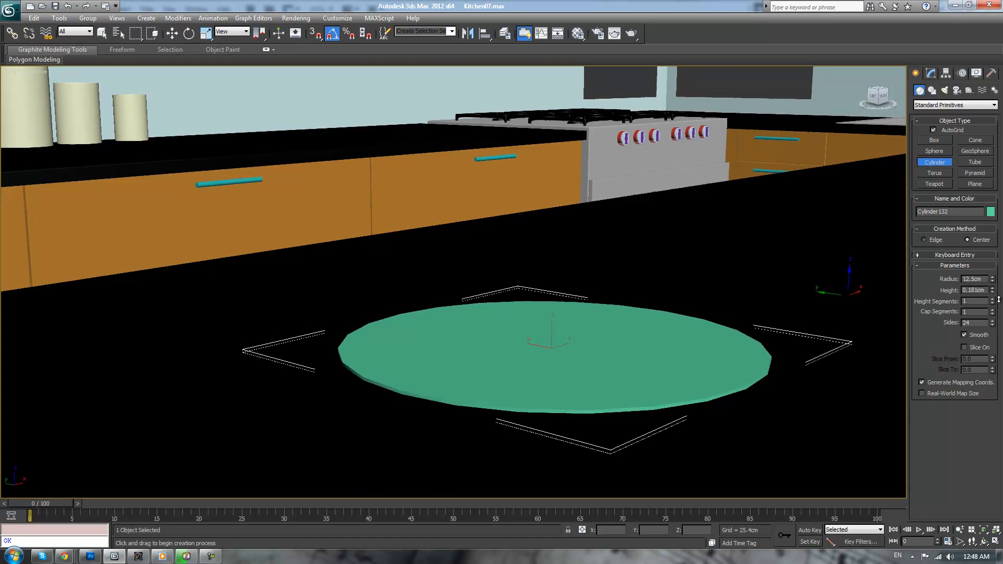
key("ctrl+e")
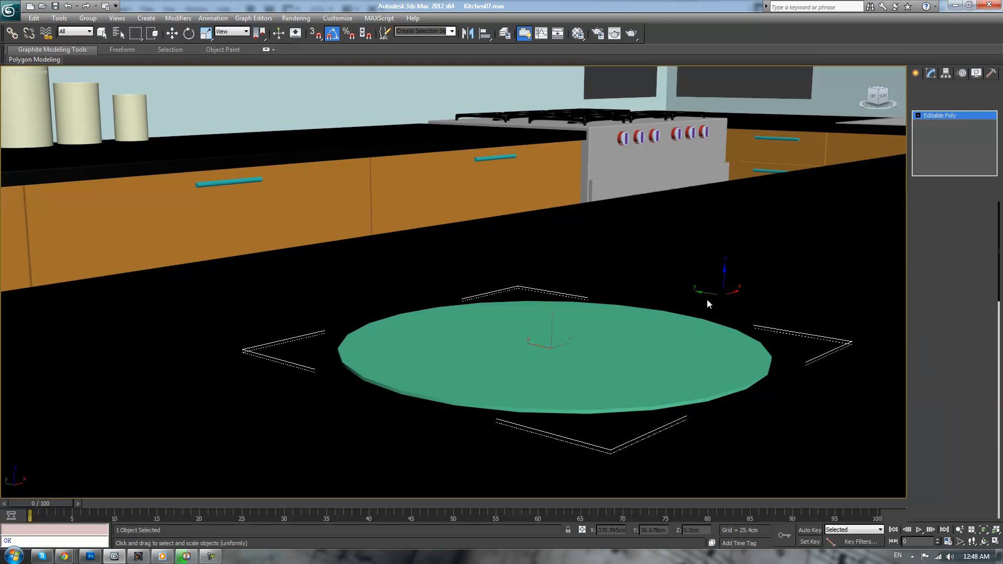
- Select the disc's top and bottom cap polygons and inset them four times by about 2.565 cm each
key("F3")
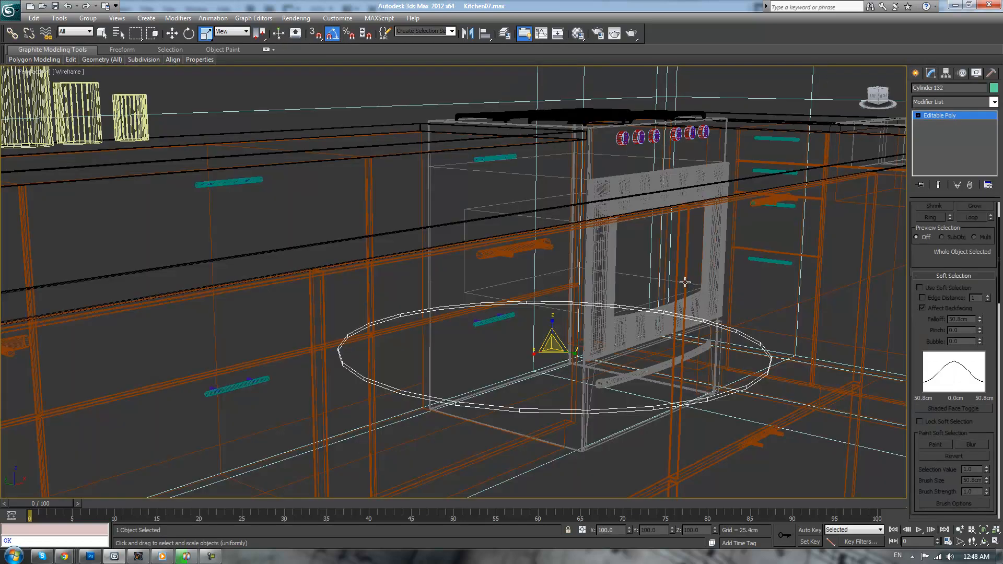
middle_click_drag(685, 282, 696, 286, "alt")
key("4")
left_click(654, 336)
middle_click_drag(653, 336, 734, 246, "alt")
left_click_drag(982, 421, 985, 235)
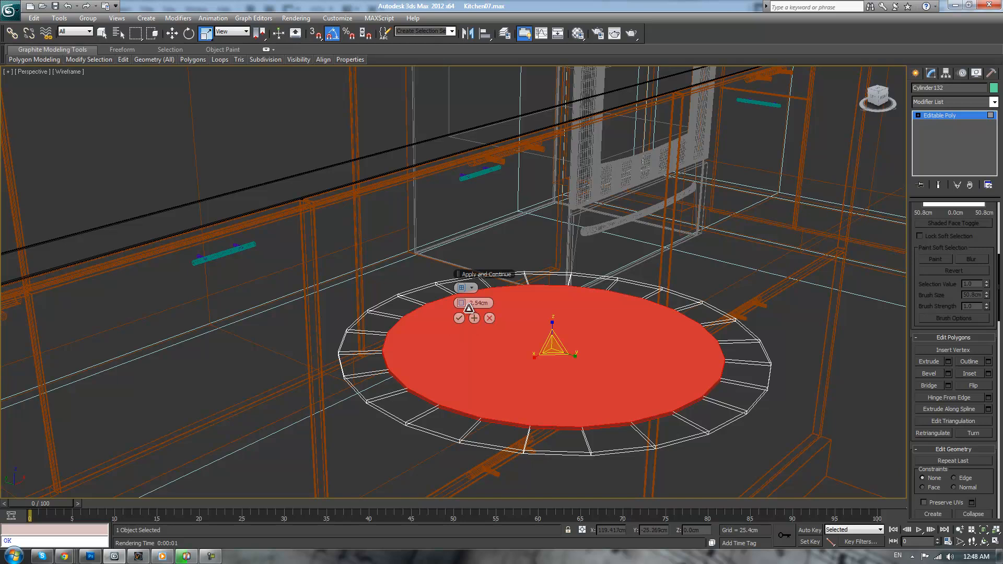
left_click_drag(466, 309, 466, 310)
left_click(474, 318)
left_click(473, 318)
left_click(474, 318)
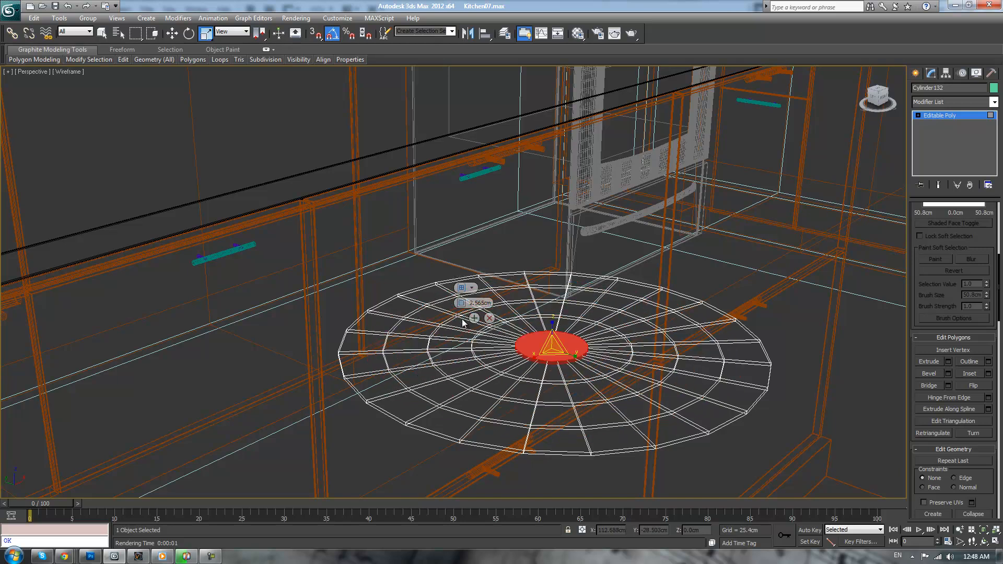
left_click(460, 318)
- Convert the selection of the two innermost cap polygons into a vertex selection
left_click(918, 115)
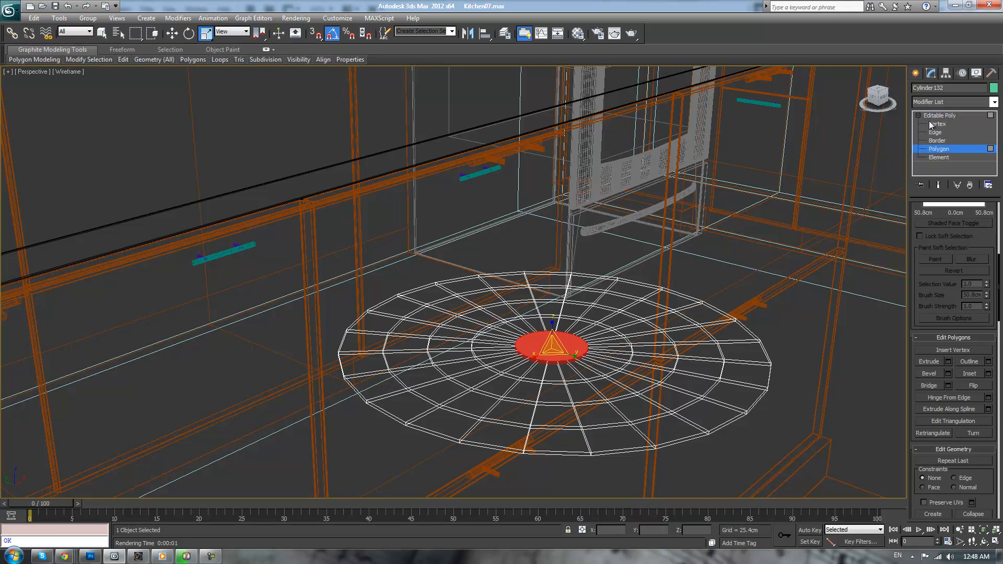
left_click(930, 124)
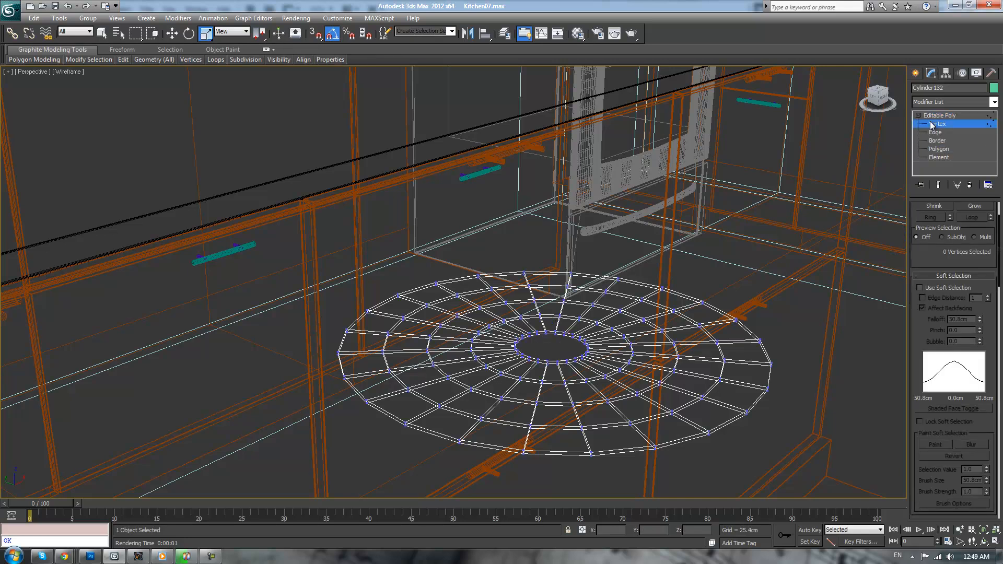
left_click(946, 148)
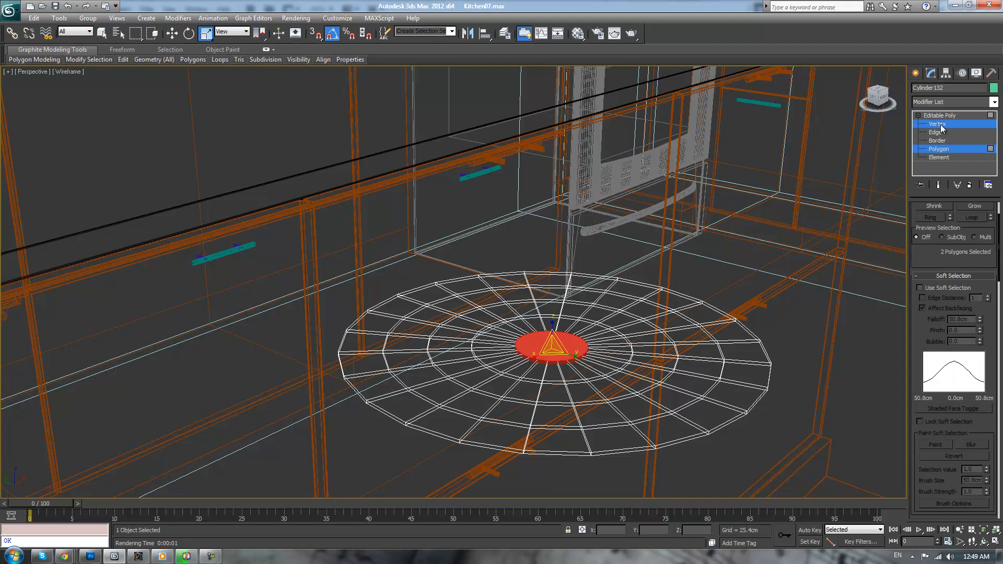
left_click(939, 149)
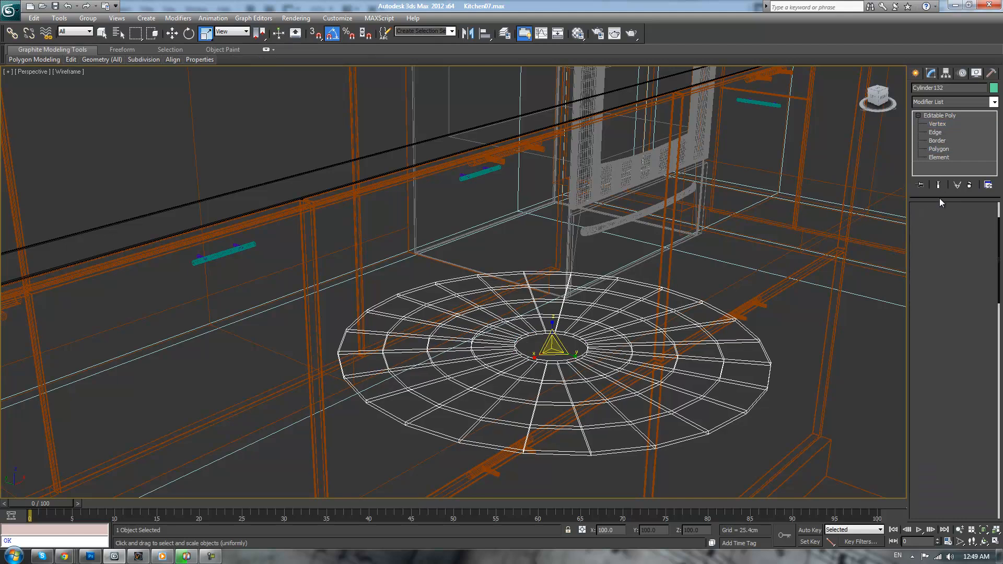
left_click(938, 149)
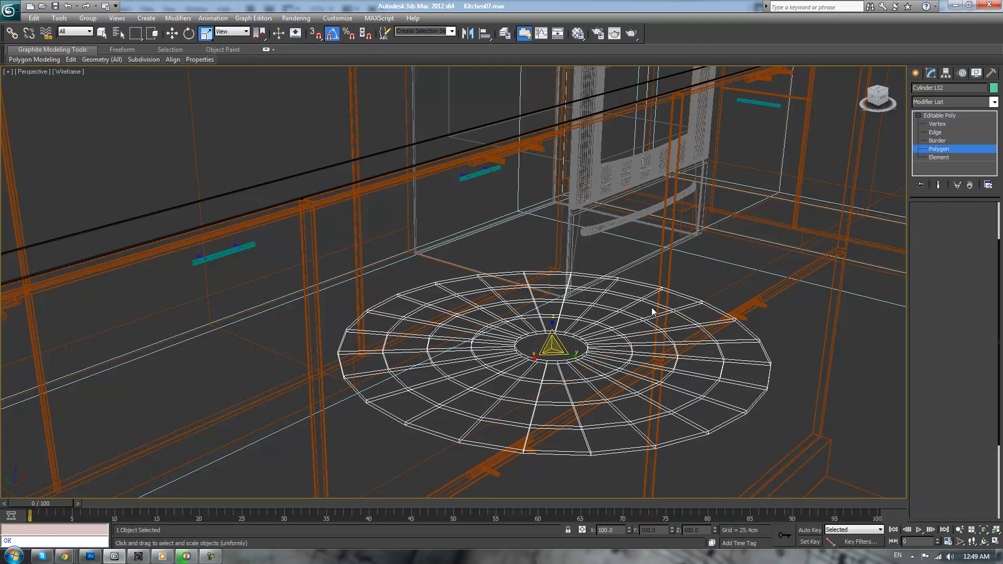
scroll(941, 507, "down", 1)
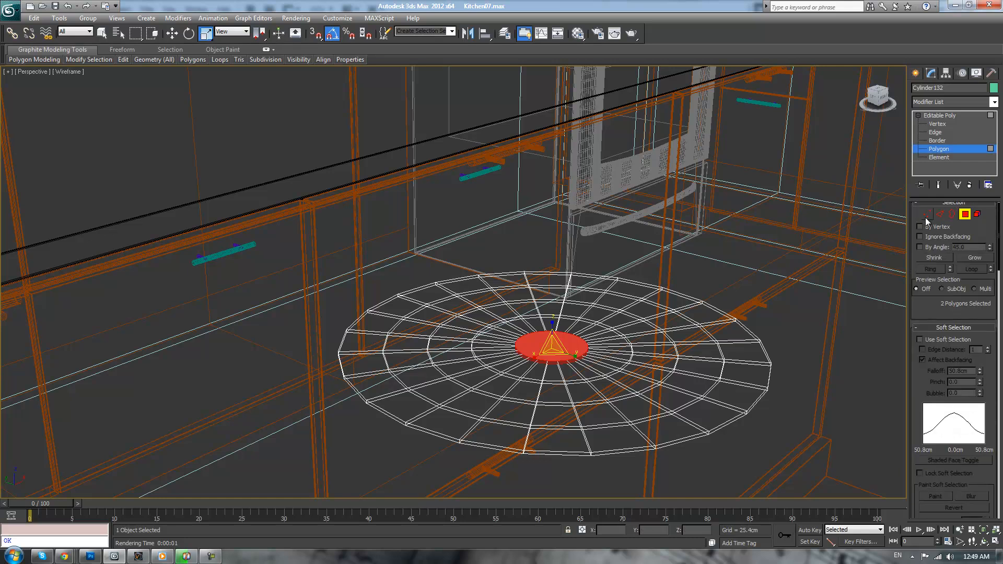
left_click(926, 214, "ctrl")
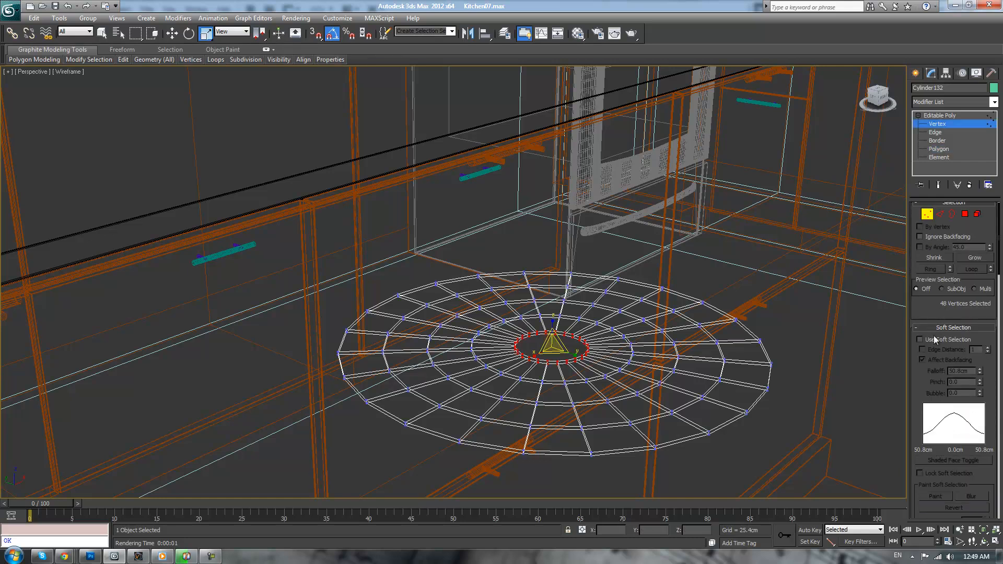
- Enable soft selection with a falloff of about 8.636 cm and lower the central vertices to dish the disc into a plate
left_click(919, 339)
left_click_drag(980, 372, 972, 413)
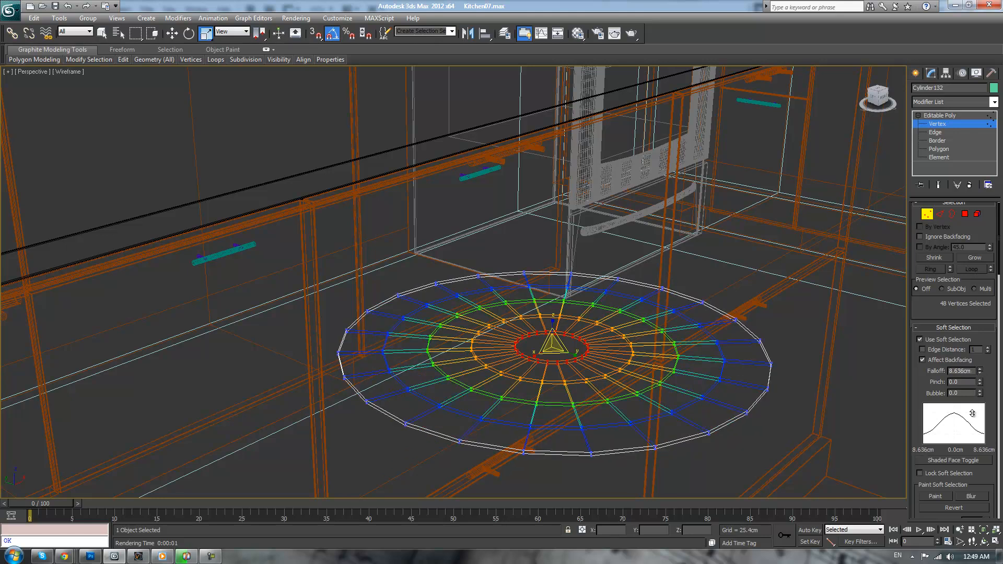
middle_click_drag(643, 385, 643, 363, "alt")
key("w")
left_click_drag(553, 327, 551, 344)
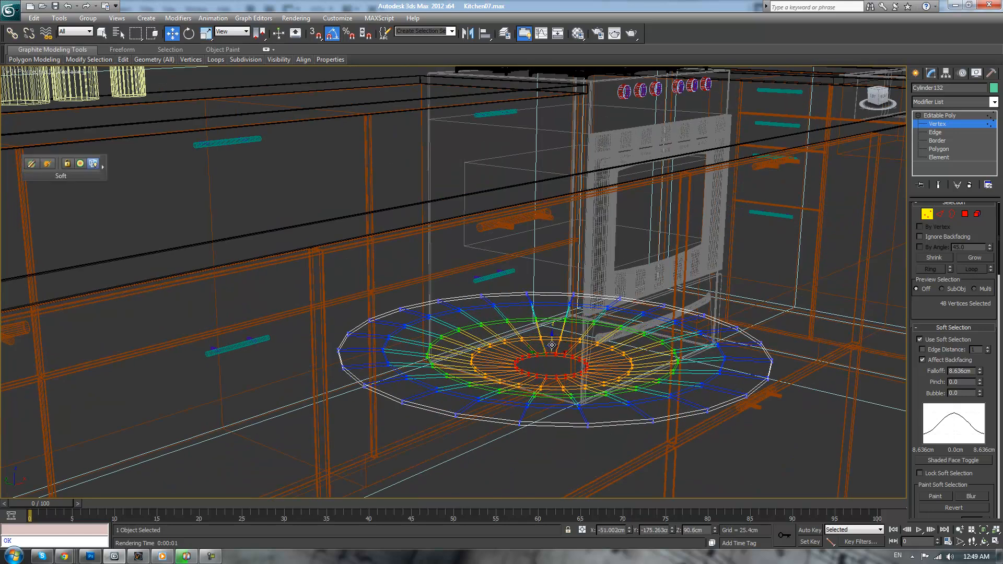
key("F3")
left_click(939, 120)
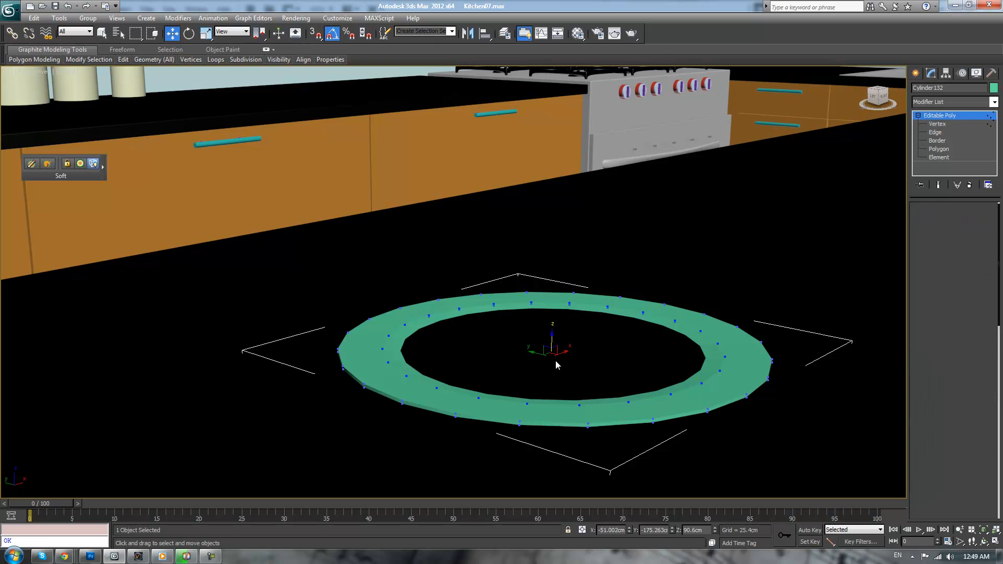
- Raise the plate above the island countertop and lower its softly selected central vertices slightly more to deepen it
middle_click_drag(551, 328, 645, 286, "alt")
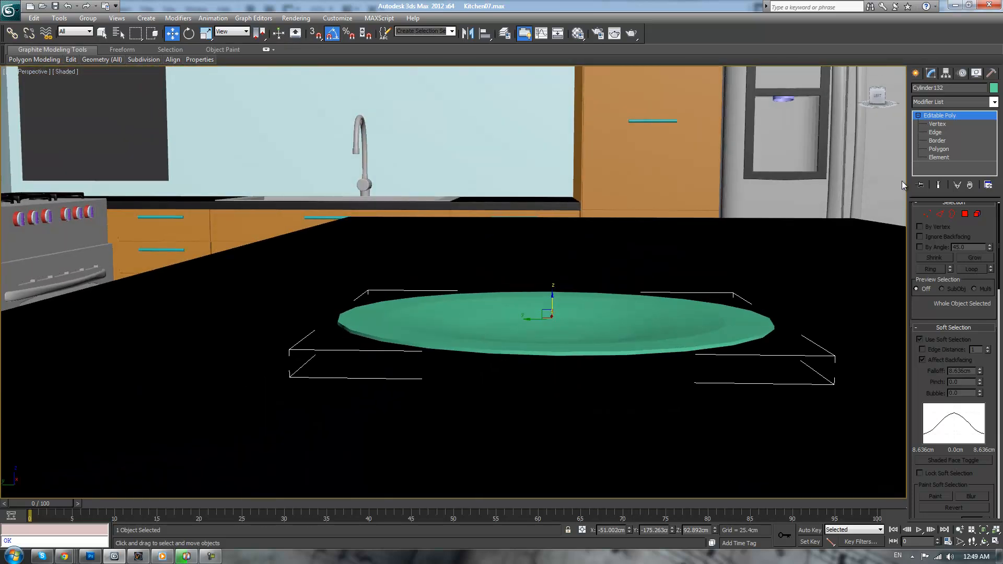
left_click(926, 215)
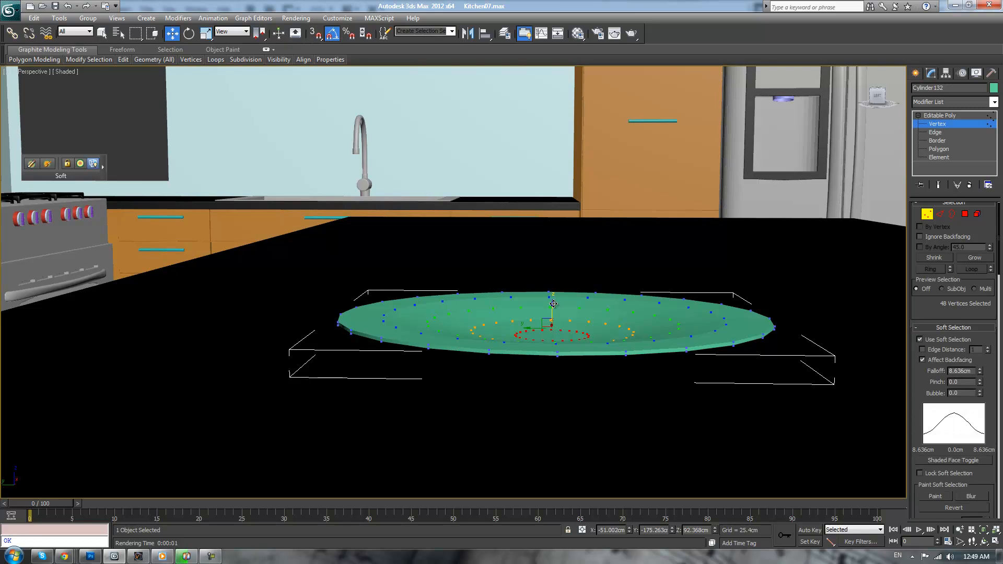
left_click_drag(552, 305, 553, 310)
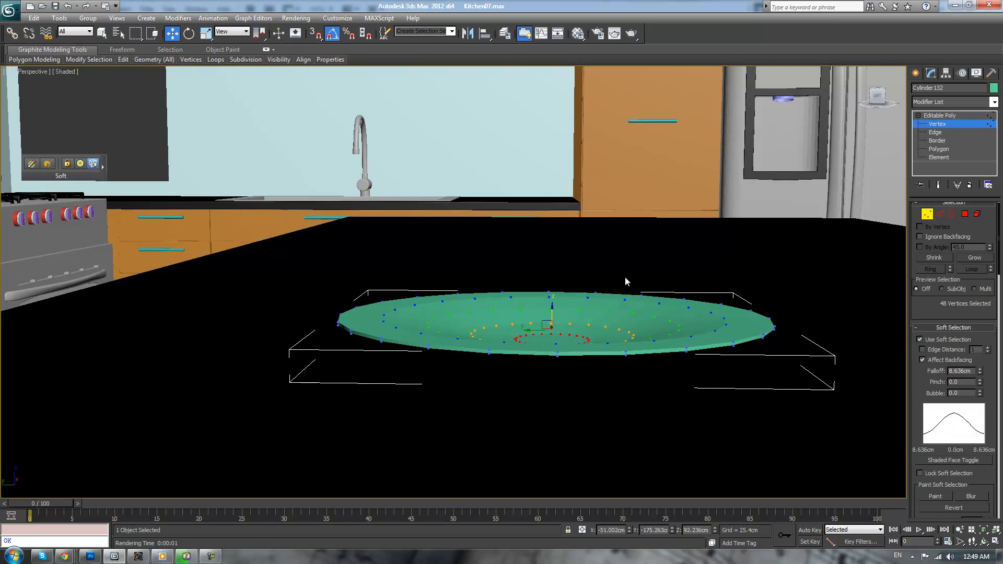
left_click(938, 115)
middle_click_drag(638, 247, 622, 209, "alt")
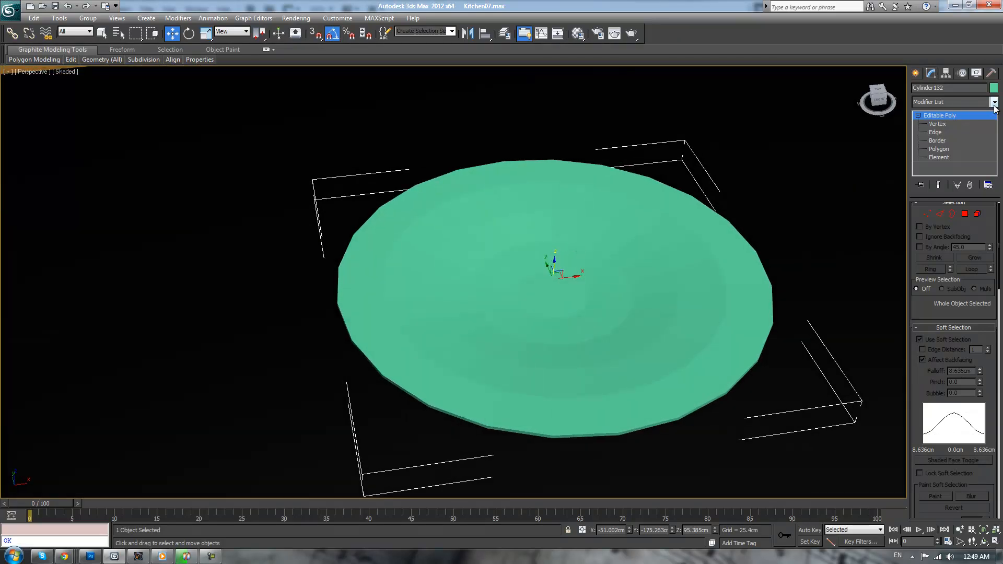
- Turn off soft selection and select the upper and lower edge loops around the plate's outer rim
left_click(935, 132)
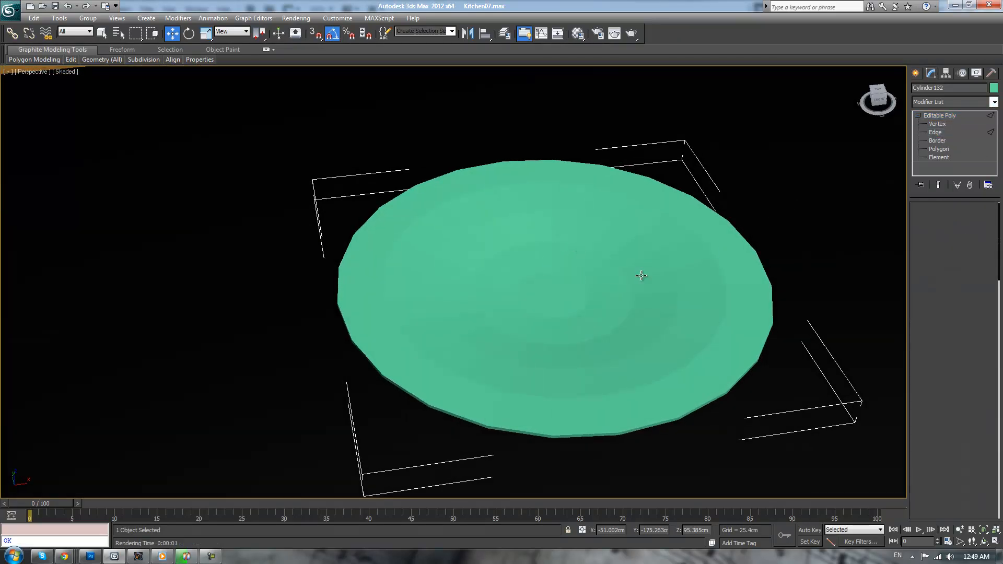
key("F3")
mouse_move(638, 313)
middle_mouse_down("alt")
mouse_move(678, 347)
mouse_move(704, 287)
mouse_move(660, 271)
middle_mouse_up("alt")
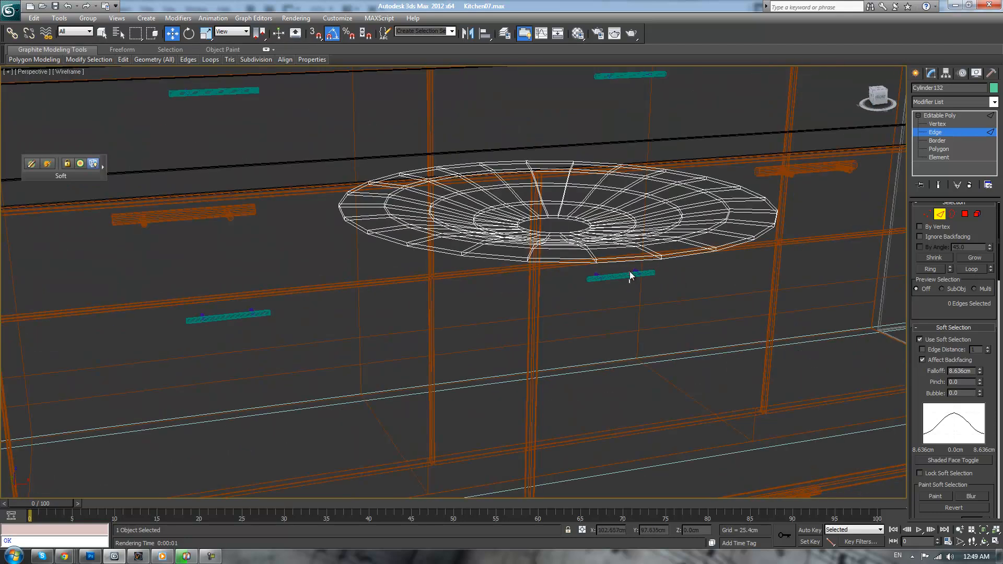
left_click(631, 255)
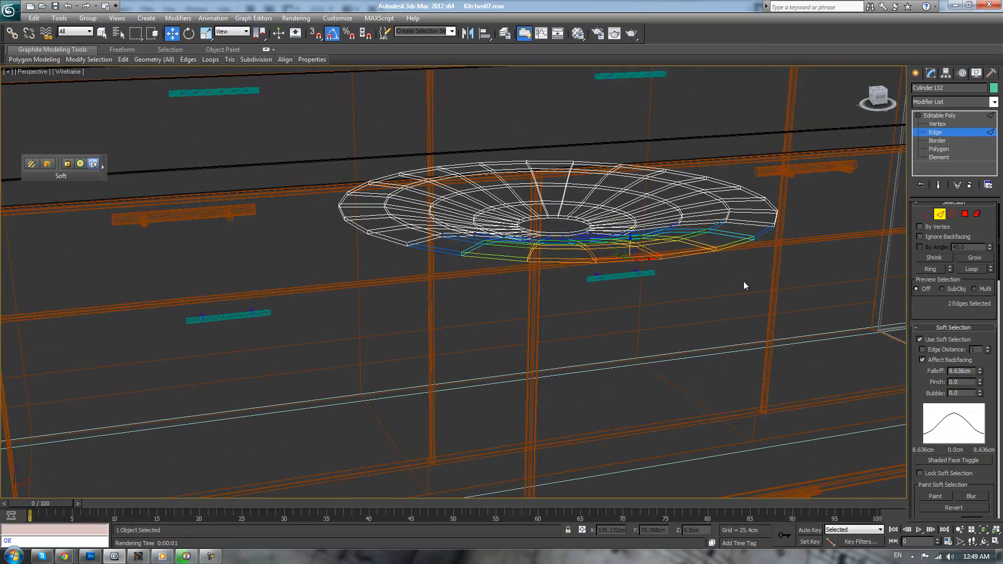
left_click(919, 339)
left_click(971, 270)
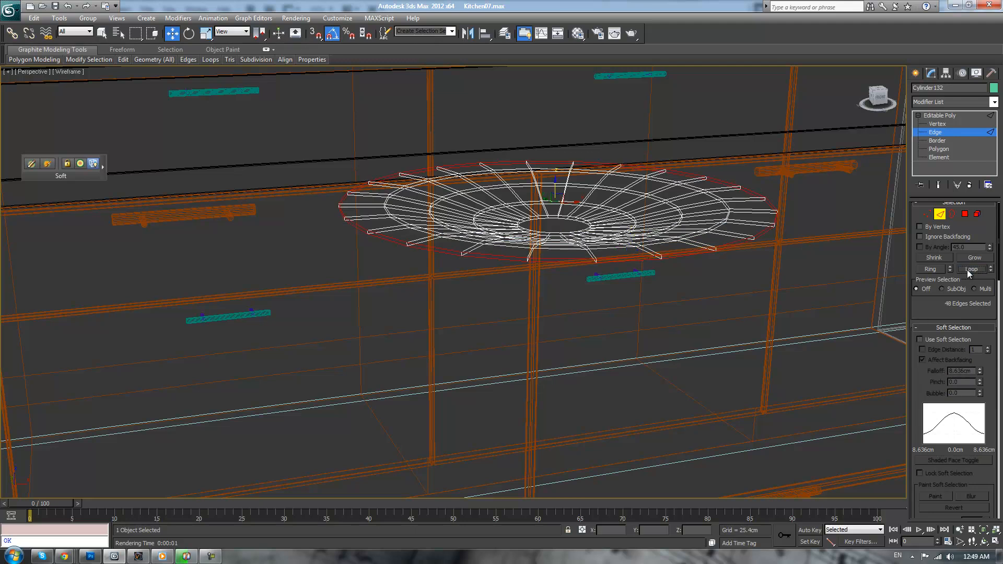
- Chamfer the selected upper and lower edge loops of the plate's rim
right_click(744, 326)
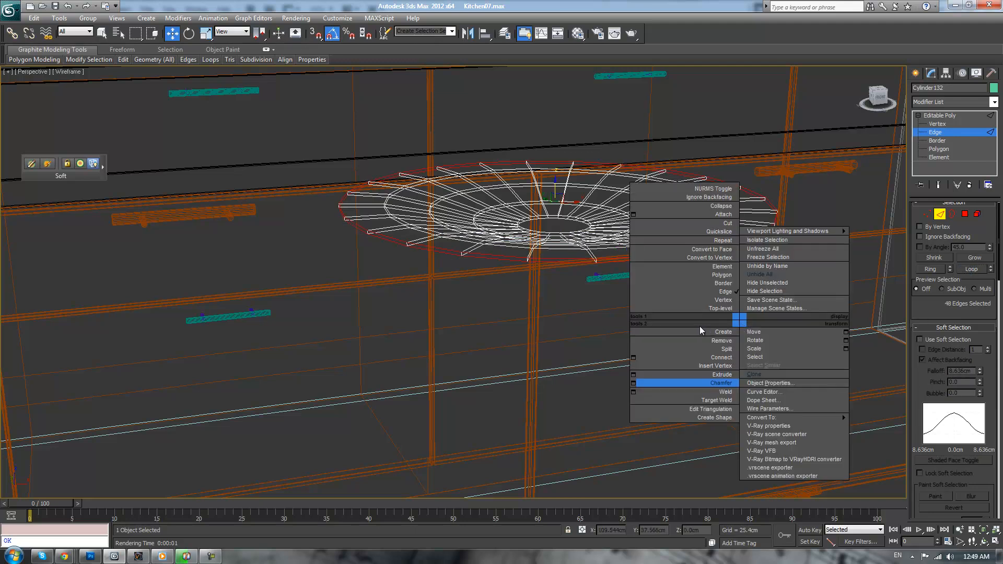
left_click(632, 383)
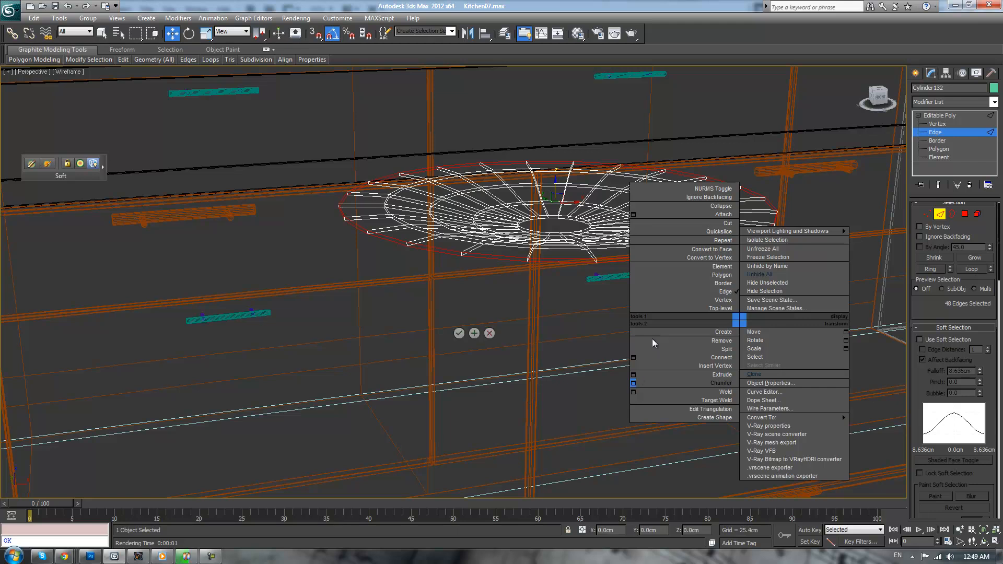
middle_click_drag(641, 303, 642, 349)
scroll(591, 335, "up", 1)
scroll(523, 311, "down", 1)
key("z")
right_click(463, 289)
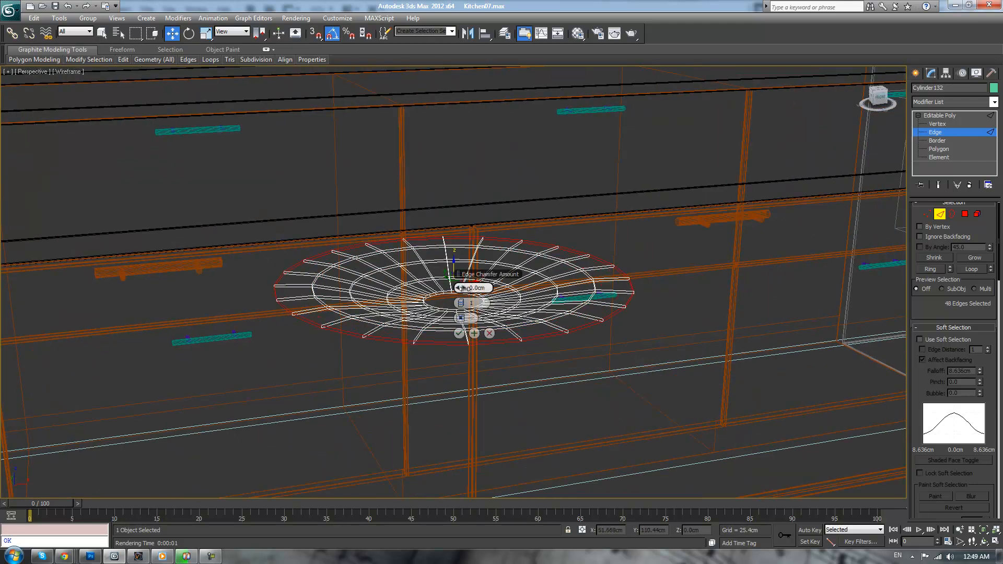
left_click(459, 333)
- Leave edge editing and smooth the plate with a TurboSmooth modifier
left_click(946, 118)
left_click(994, 103)
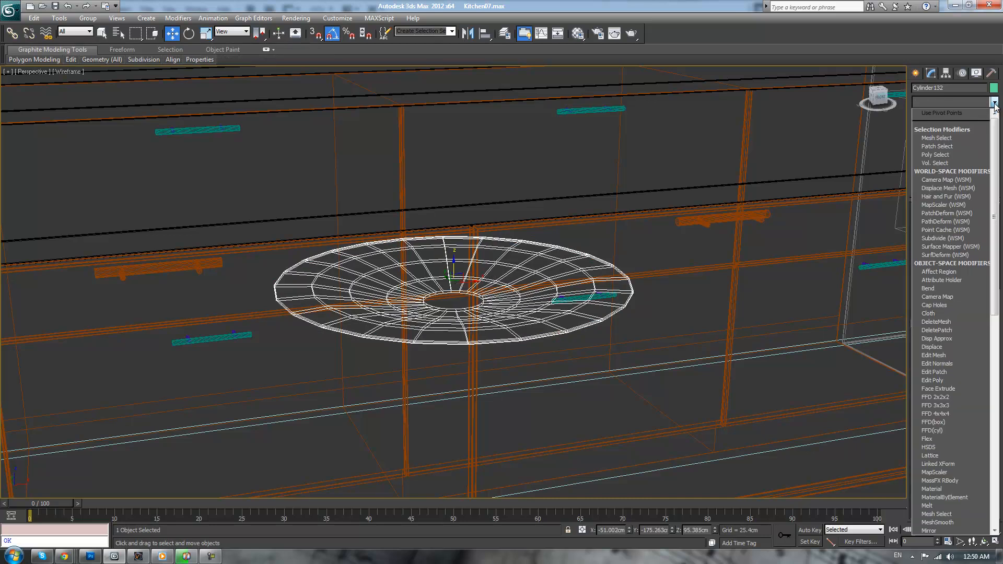
scroll(967, 313, "down", 15)
left_click(940, 409)
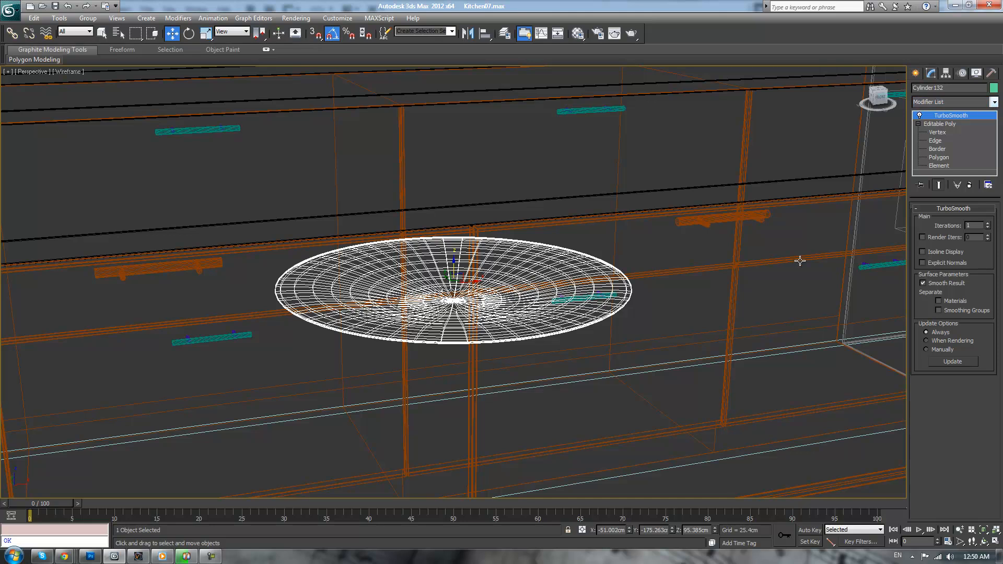
key("F3")
middle_click_drag(774, 303, 805, 329)
scroll(774, 322, "down", 2)
middle_click_drag(716, 313, 799, 306, "alt")
scroll(716, 288, "down", 4)
middle_click_drag(704, 285, 665, 291, "alt")
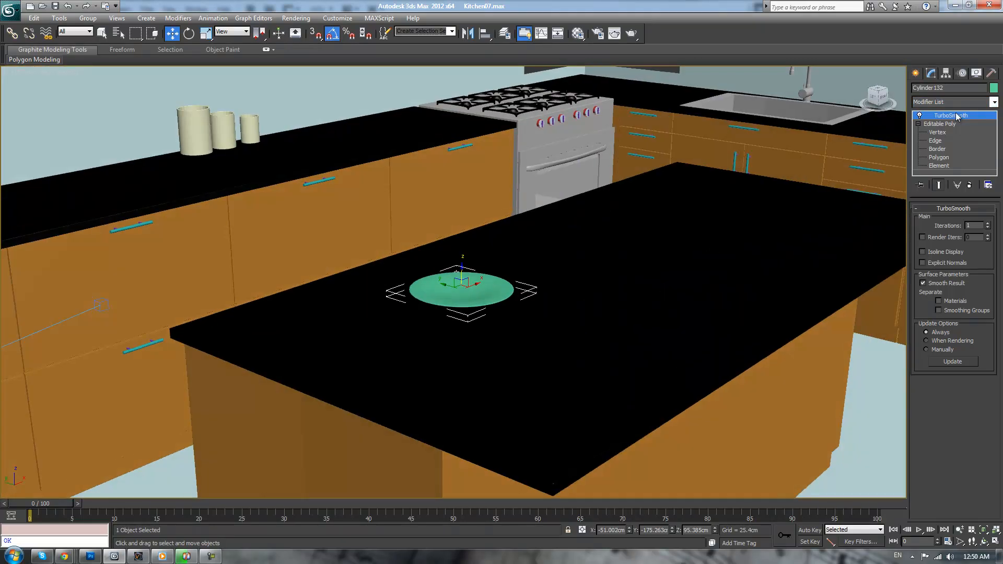
- Clone the plate slightly upward as seven instances to build a stack of eight plates
scroll(577, 263, "up", 3)
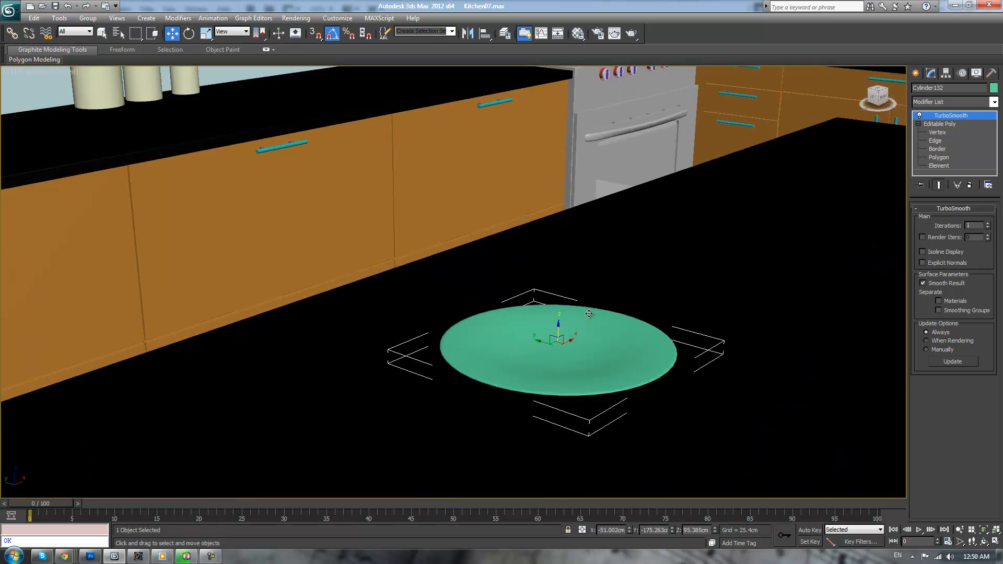
scroll(654, 298, "down", 3)
middle_click_drag(654, 298, 596, 293, "alt")
scroll(583, 327, "up", 3)
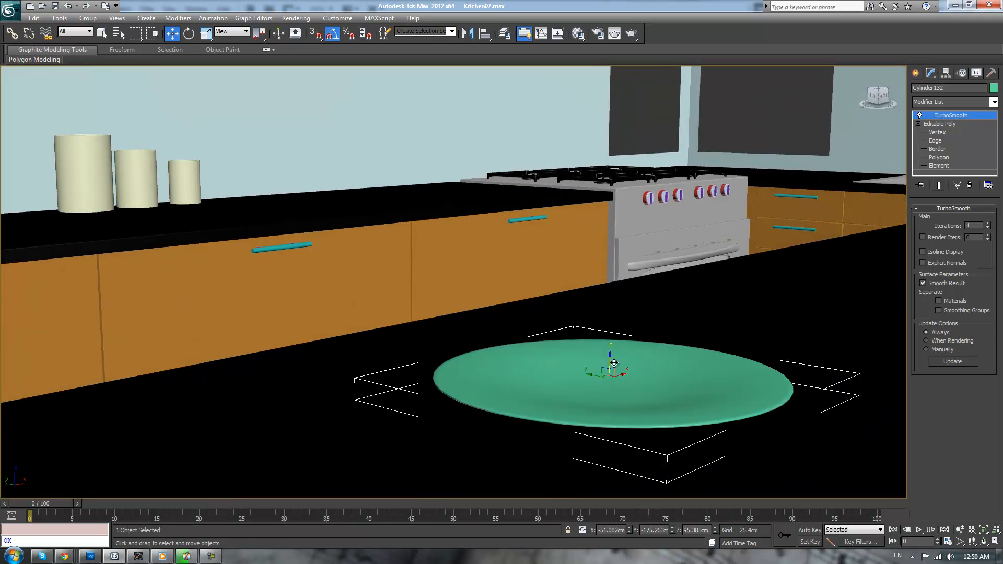
left_click_drag(609, 357, 606, 354, "shift")
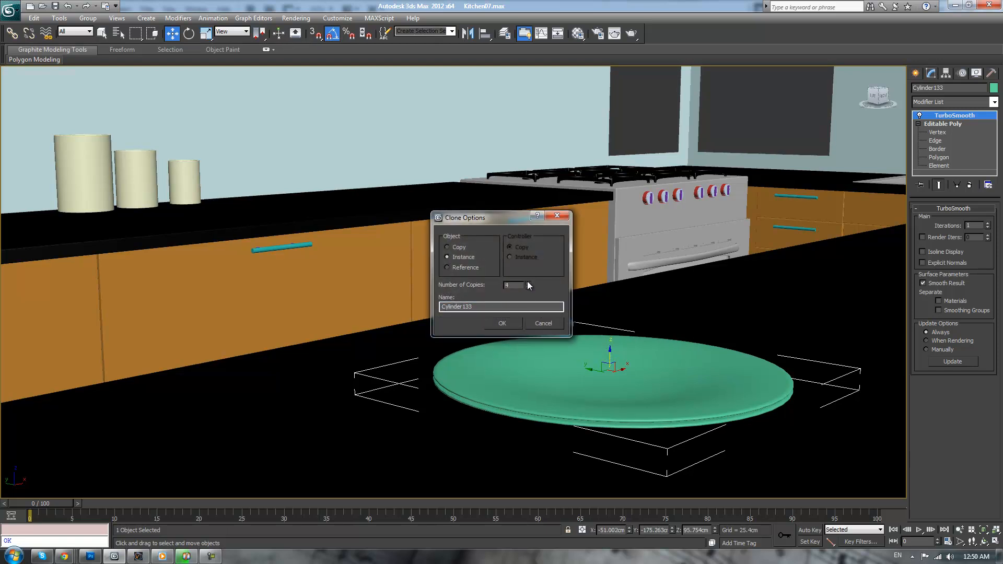
left_click(525, 284)
left_click(525, 283)
left_click(525, 283)
left_click(525, 284)
left_click(502, 323)
- Select all eight plates of the stack in wireframe display
middle_click_drag(580, 309, 597, 313, "alt")
key("F3")
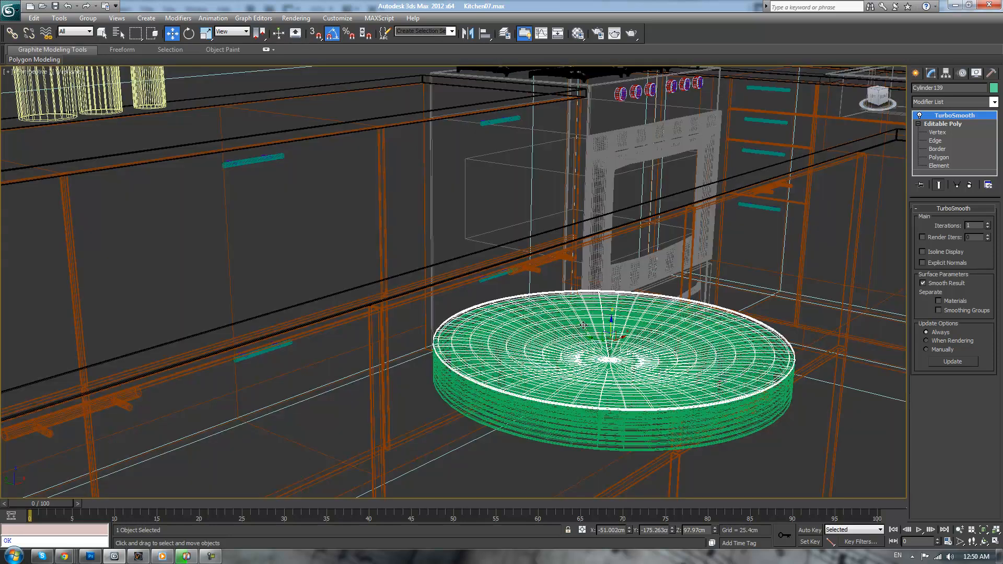
left_click(497, 400, "ctrl")
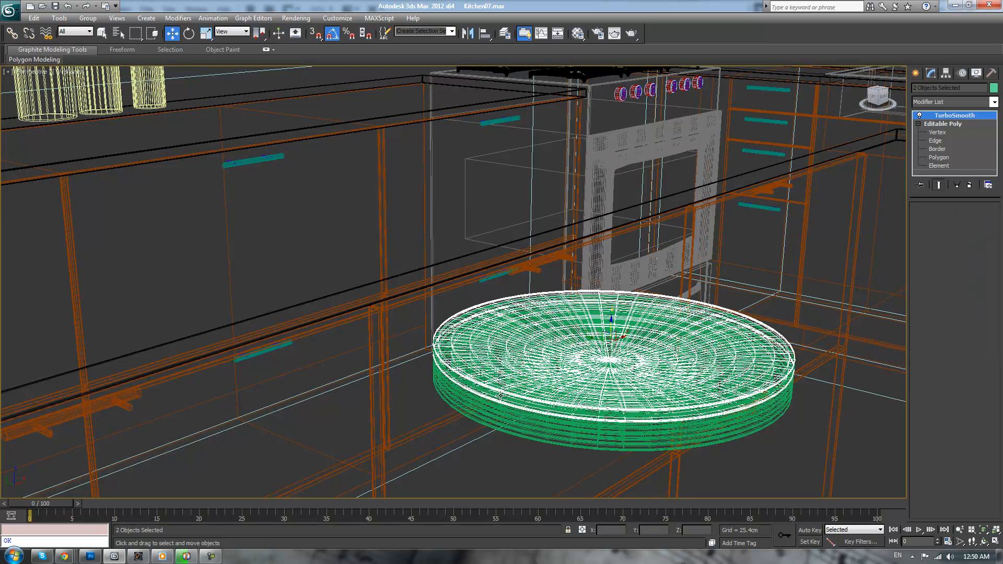
left_click(496, 402, "ctrl")
left_click(492, 407, "ctrl")
left_click(489, 414, "ctrl")
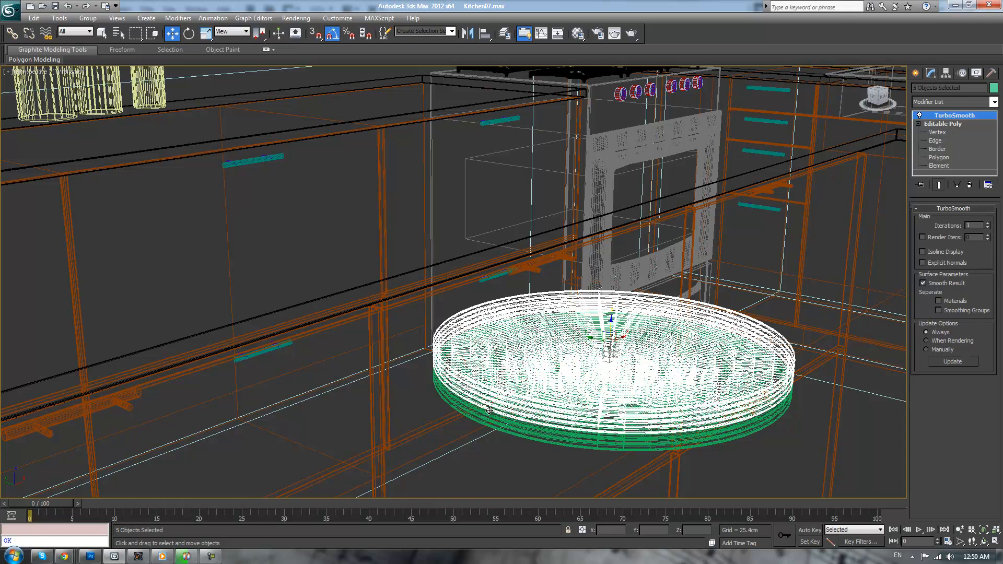
left_click(488, 413, "ctrl")
left_click(485, 420, "ctrl")
left_click(483, 422, "ctrl")
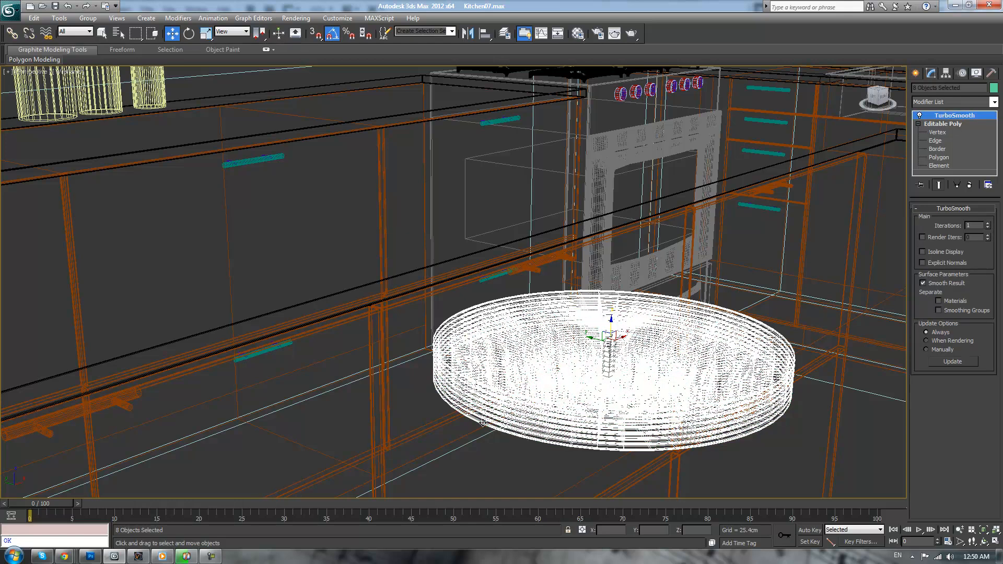
- Move the plate stack from the island into the second glass-fronted wall cabinet and lower it to the shelf
key("F3")
scroll(488, 414, "down", 6)
mouse_move(553, 261)
middle_mouse_down("alt")
mouse_move(574, 307)
mouse_move(585, 289)
middle_mouse_up("alt")
left_click_drag(510, 299, 250, 87)
middle_click_drag(250, 88, 665, 370)
scroll(665, 370, "down", 4)
left_click_drag(481, 287, 258, 211)
middle_click_drag(258, 211, 636, 297, "alt")
scroll(724, 310, "up", 4)
left_click_drag(638, 300, 639, 311)
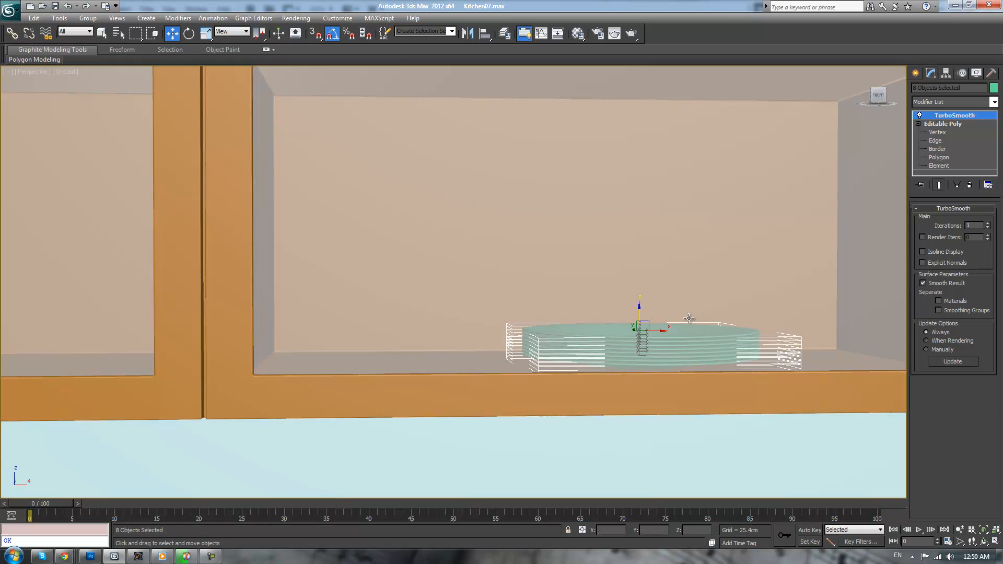
- Fine-tune the plate stack's height on the cabinet shelf in the front view, lowering it by about 0.15 cm
key("f")
key("F3")
scroll(614, 345, "up", 6)
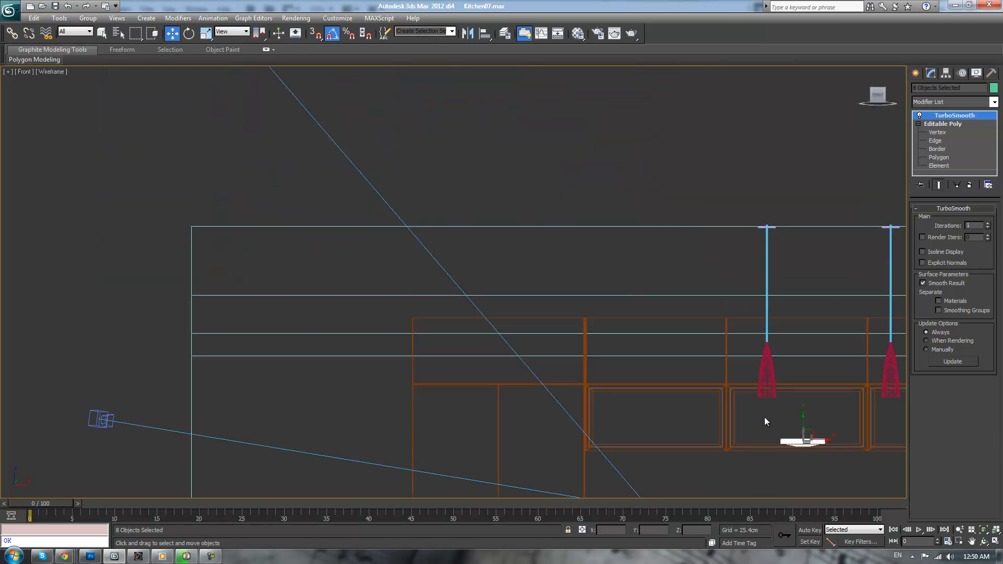
middle_click_drag(614, 345, 542, 264)
scroll(622, 325, "up", 5)
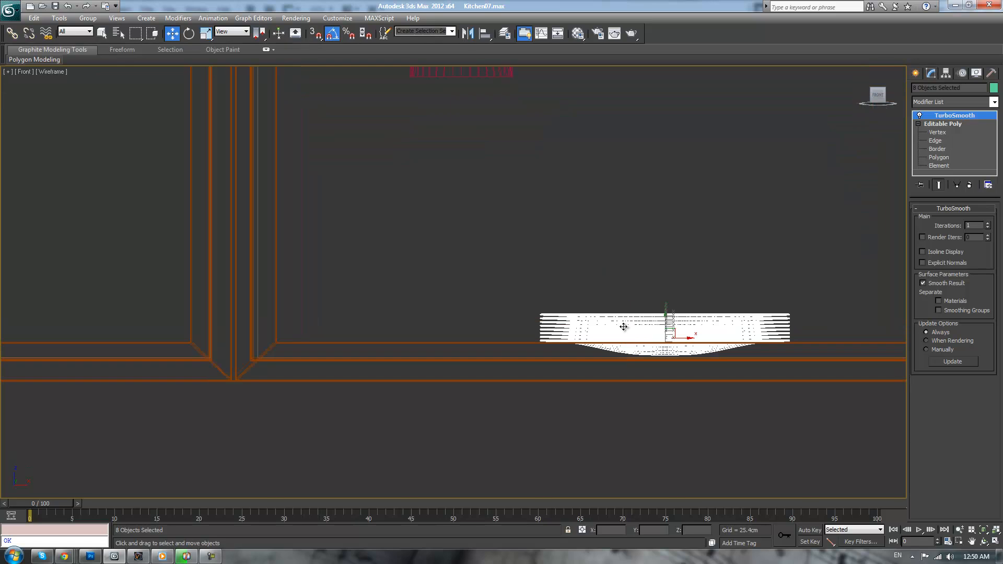
scroll(665, 302, "down", 4)
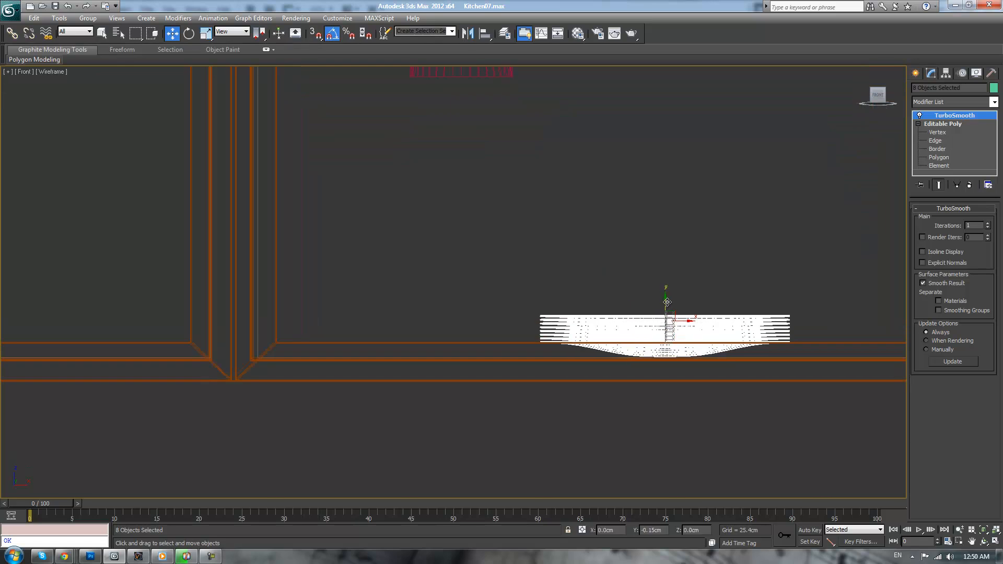
- Clone the plate stack sideways within the same cabinet to make a second stack
mouse_move(641, 328)
middle_mouse_down("alt")
mouse_move(667, 340)
mouse_move(673, 328)
middle_mouse_up("alt")
key("F3")
mouse_move(617, 313)
middle_mouse_down("alt")
mouse_move(587, 319)
mouse_move(573, 340)
mouse_move(629, 309)
mouse_move(620, 296)
middle_mouse_up("alt")
mouse_move(620, 297)
left_mouse_down()
mouse_move(643, 296)
mouse_move(492, 301)
left_mouse_up()
left_click(502, 321)
- Scale the copied plate stack down uniformly so its plates are clearly smaller than the original ones
scroll(524, 308, "down", 10)
scroll(525, 314, "up", 10)
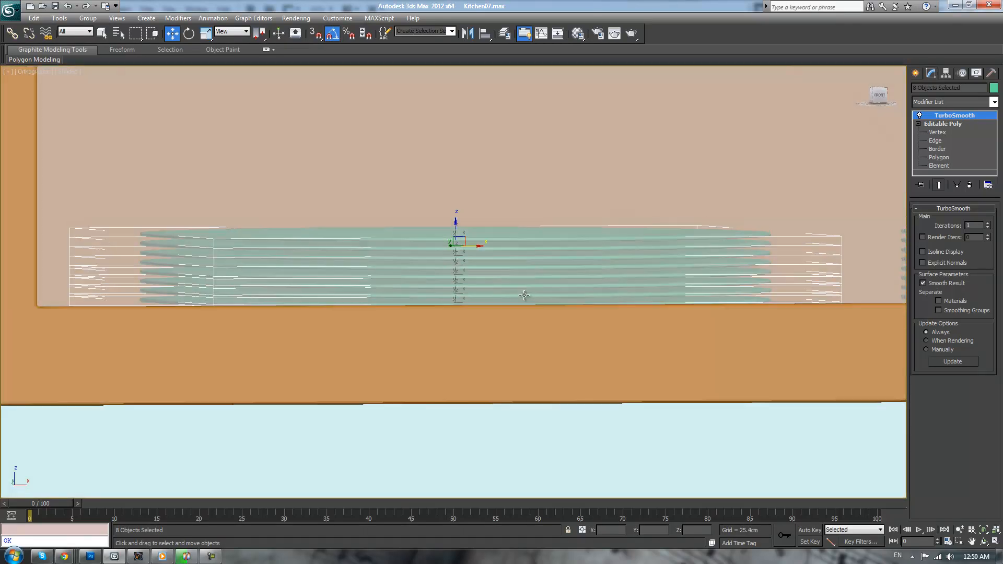
key("r")
left_click_drag(451, 290, 495, 288)
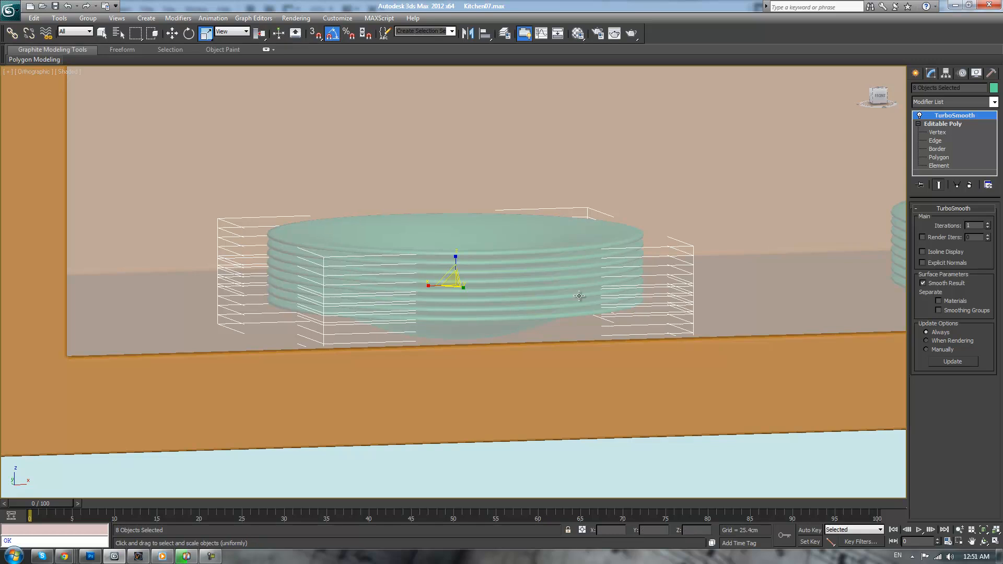
scroll(640, 294, "down", 3)
middle_click_drag(640, 295, 582, 281, "alt")
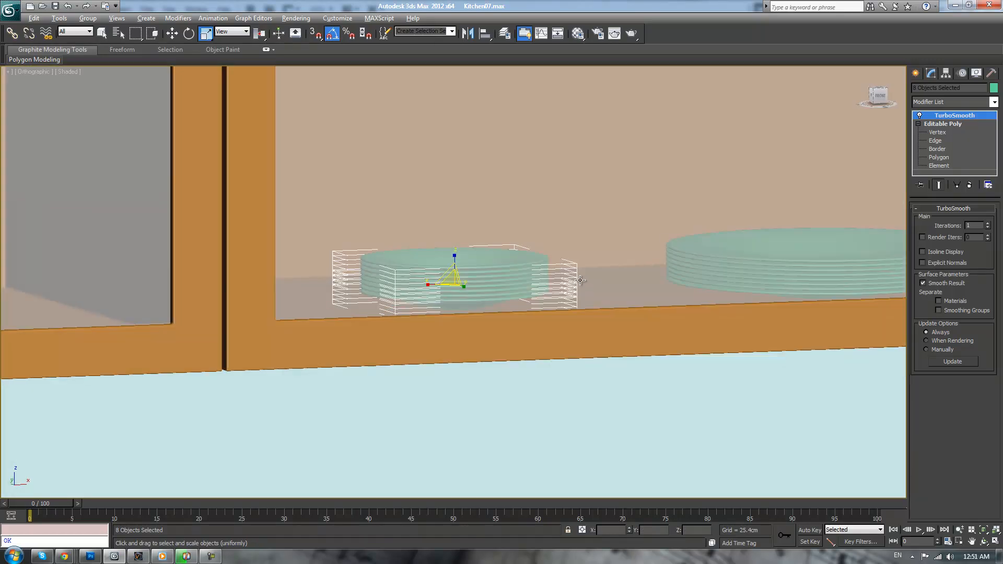
- Shift the smaller plate stack slightly toward the larger one on the shelf and clear the selection
key("w")
left_click_drag(474, 264, 486, 263)
scroll(597, 304, "down", 7)
scroll(596, 303, "down", 3)
middle_click_drag(620, 300, 672, 297, "alt")
left_click(879, 108)
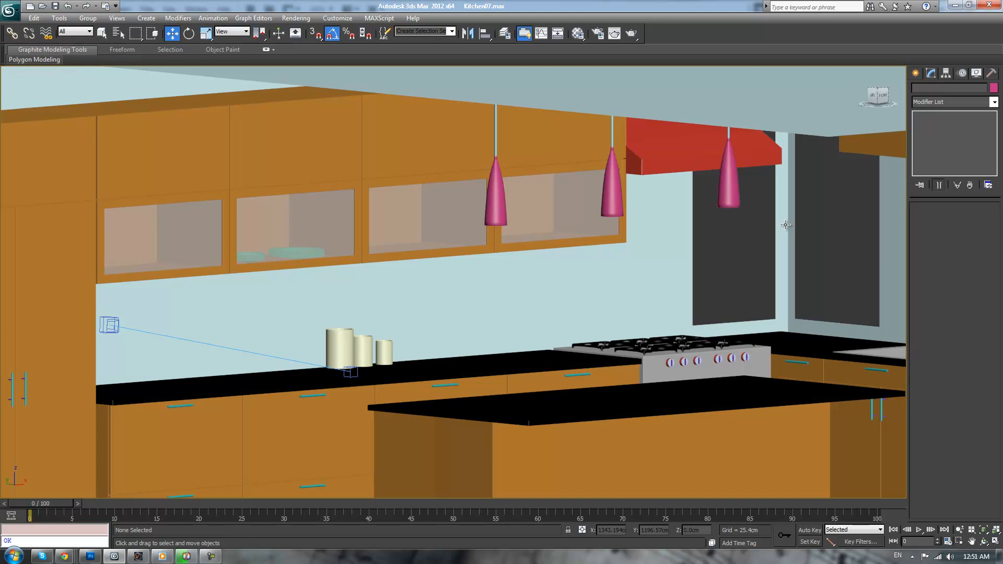
scroll(596, 237, "down", 5)
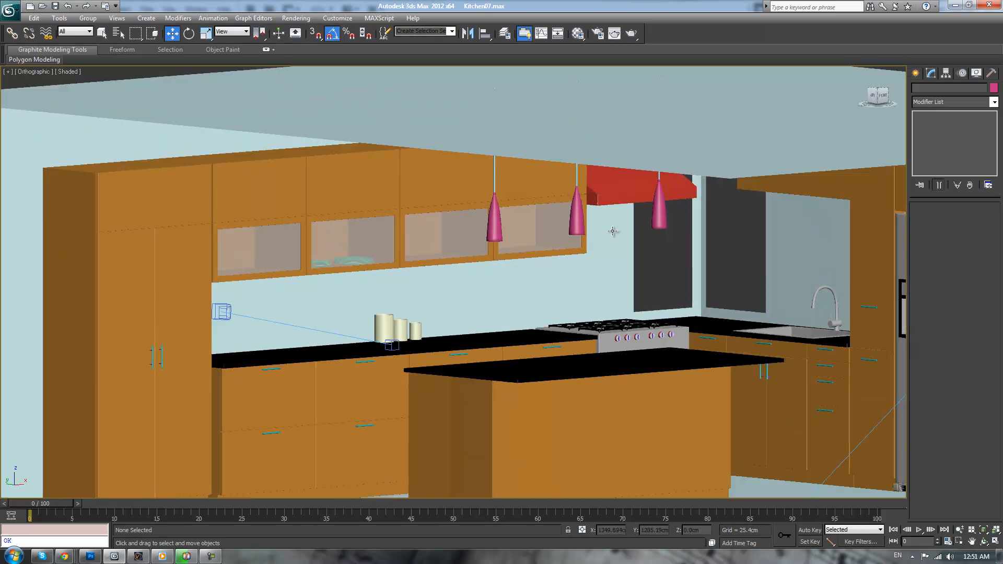
scroll(608, 255, "up", 3)
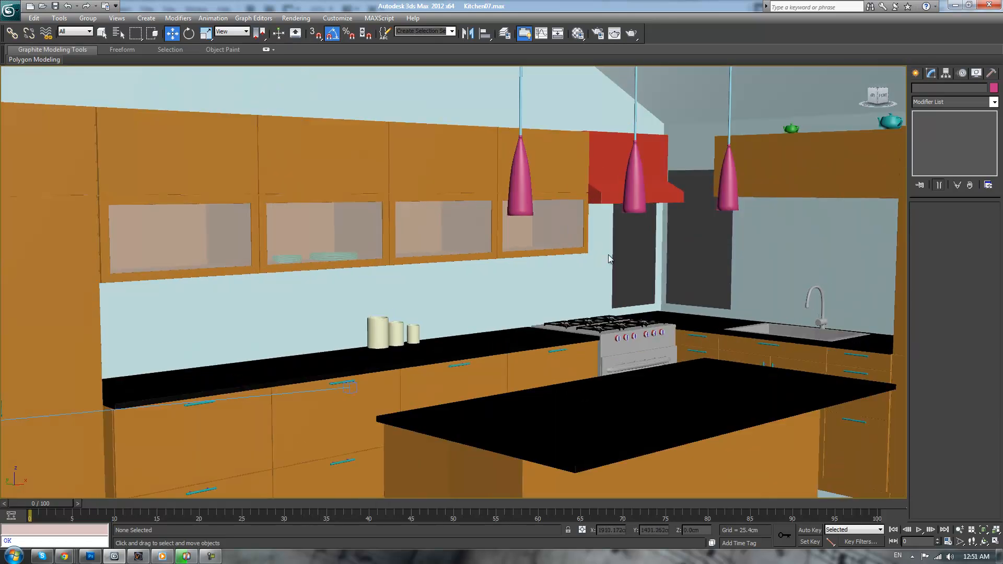
- Draw an open, S-shaped curved spline with the Line tool on the front of an upper cabinet door
left_click(914, 73)
left_click(930, 105)
left_click(930, 105)
left_click(932, 90)
left_click(933, 148)
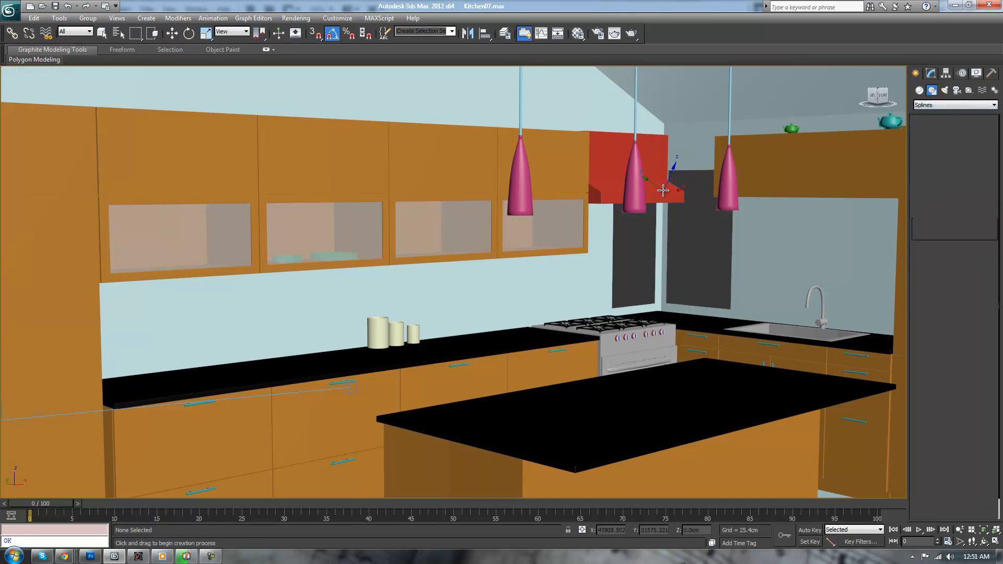
scroll(546, 209, "up", 5)
scroll(546, 209, "up", 6)
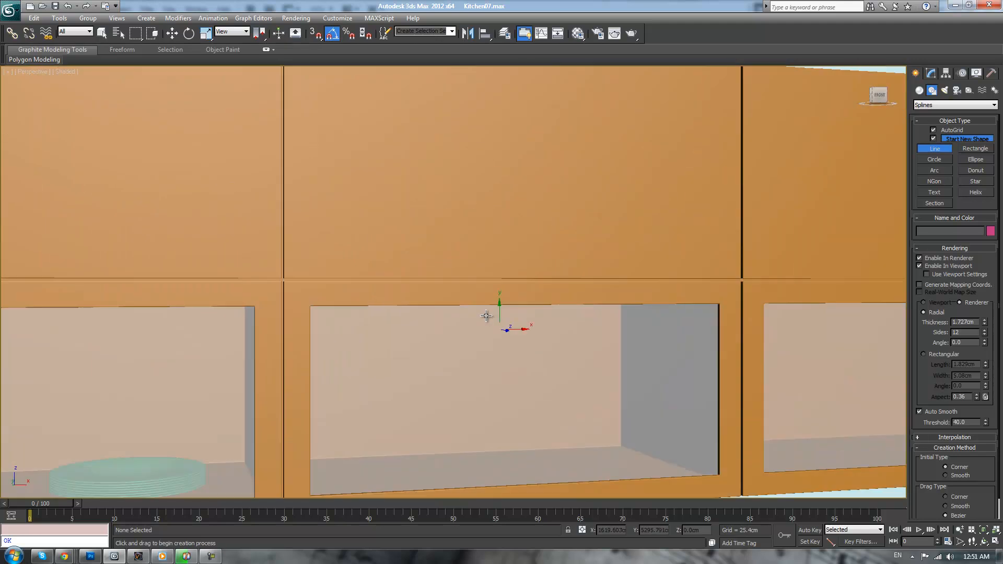
middle_click_drag(292, 220, 532, 225)
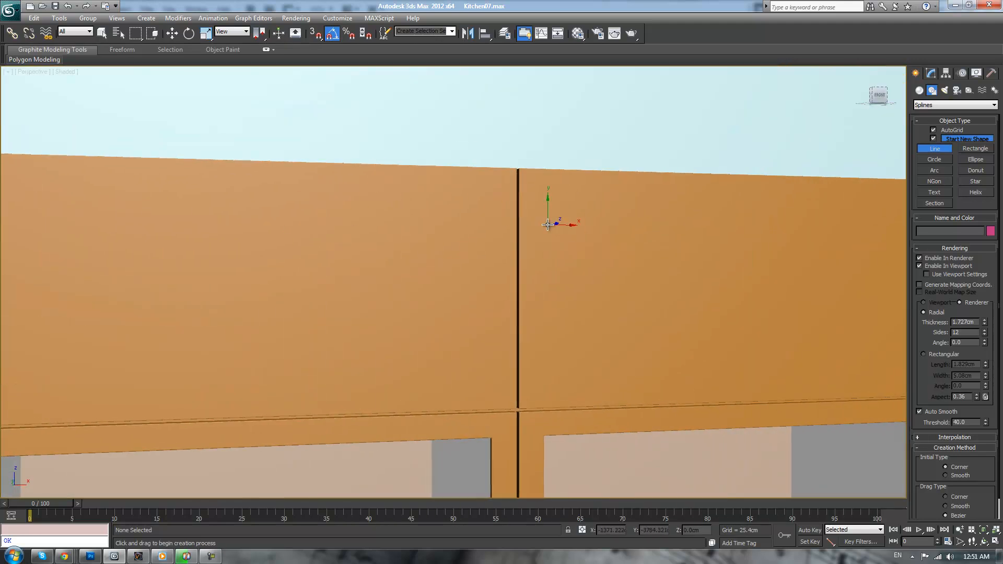
scroll(450, 239, "down", 4)
left_click(419, 197)
left_click_drag(408, 215, 412, 225)
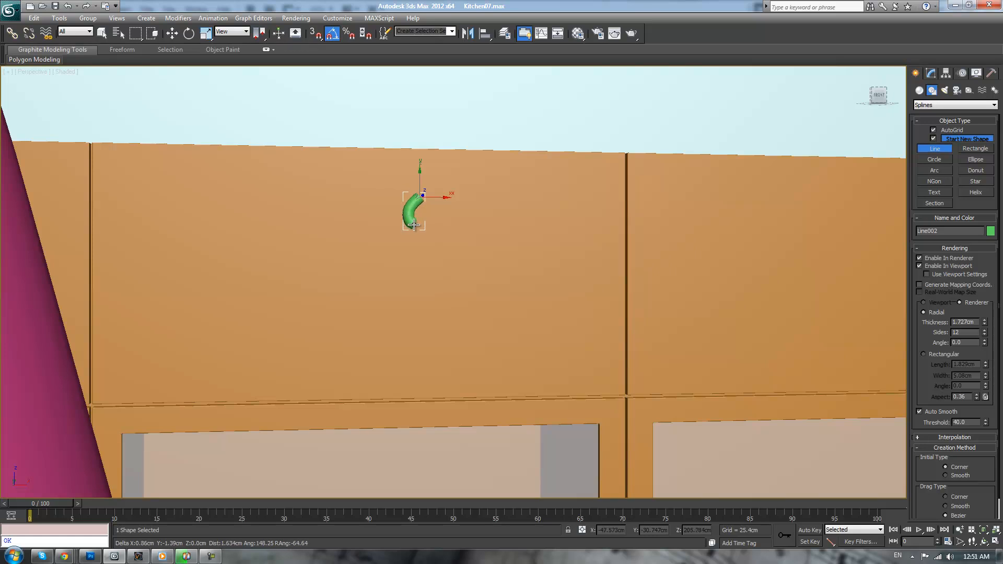
left_click_drag(445, 271, 445, 287)
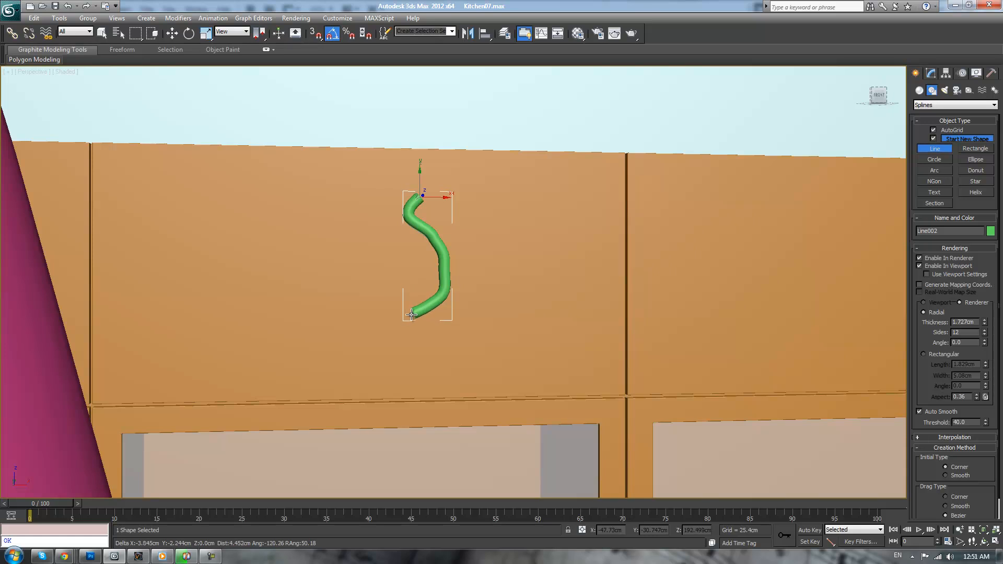
left_click(396, 316)
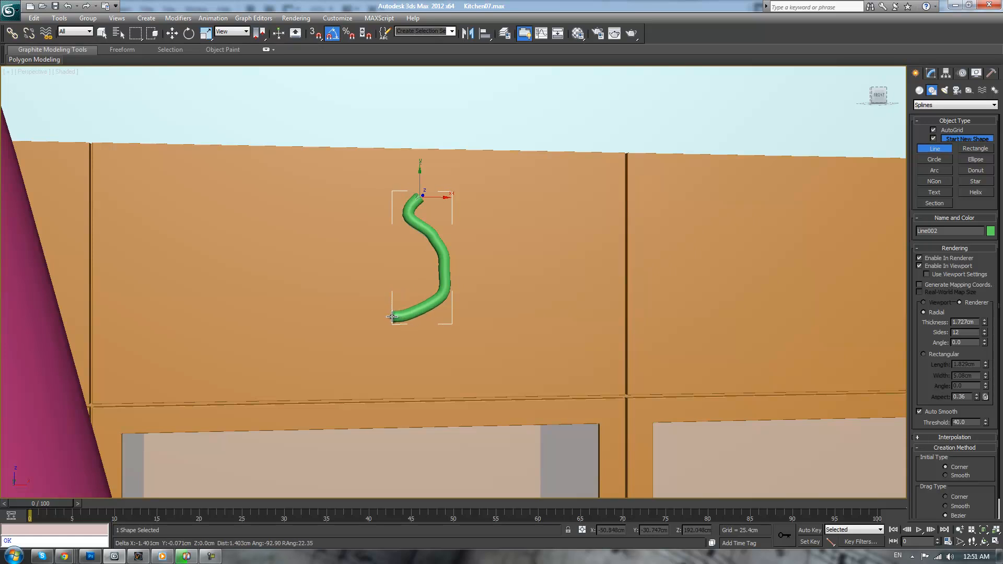
right_click(468, 340)
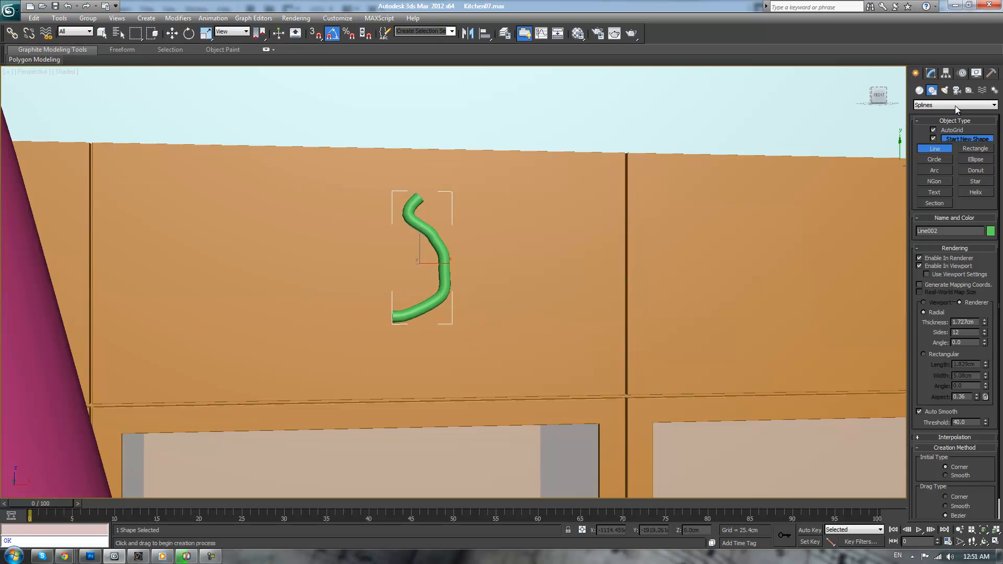
- Disable rendering and viewport thickness for the new spline so it displays as a thin curve
left_click(932, 74)
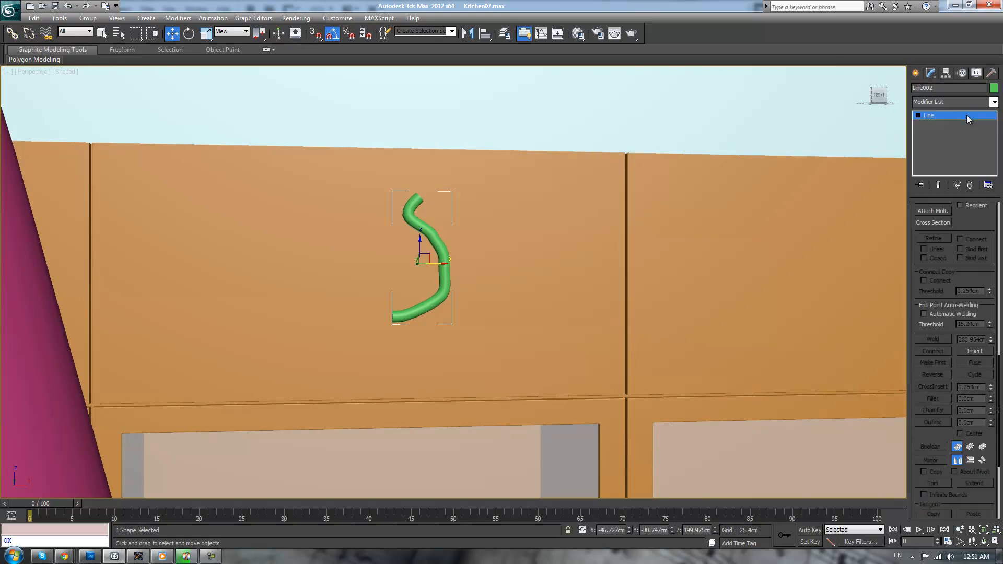
scroll(960, 279, "up", 5)
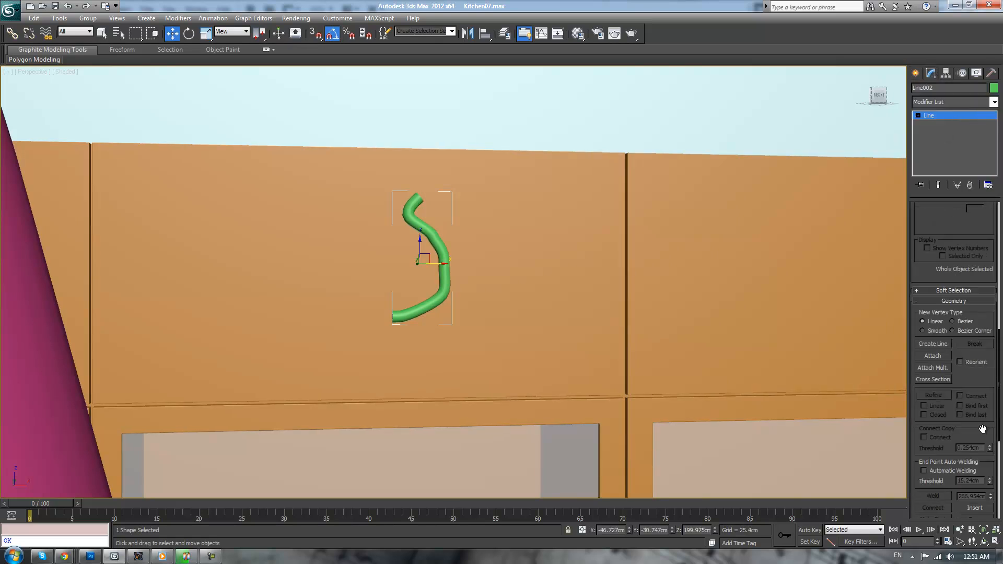
scroll(991, 472, "up", 3)
left_click(919, 218)
left_click(918, 226)
middle_click_drag(594, 214, 604, 233)
scroll(596, 217, "up", 2)
right_click(970, 134)
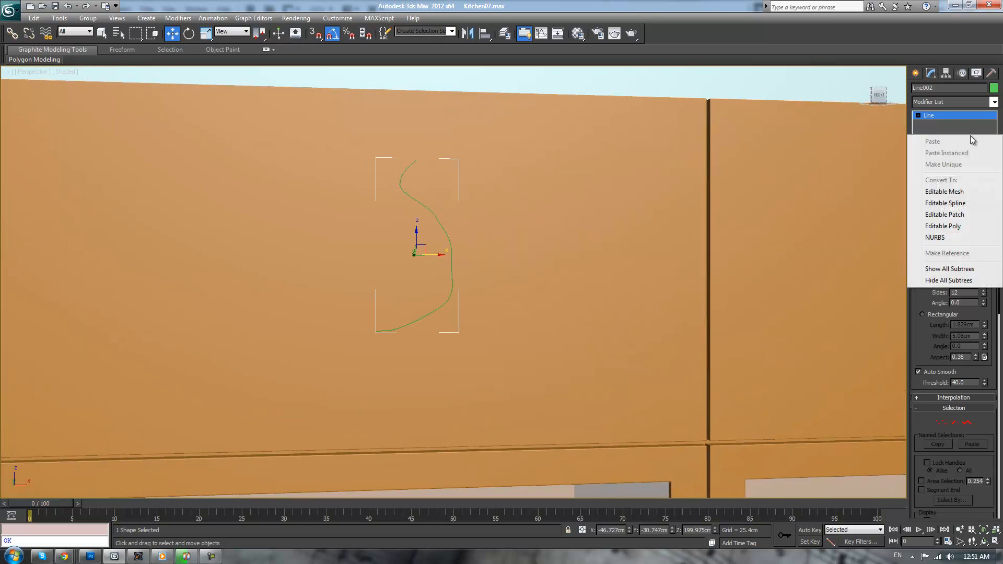
left_click(967, 204)
left_click(500, 250)
- Refine the S-shaped spline at vertex level, smoothing its shoulder and side, pulling the lower bend inward and shifting the top end vertex inward and down
middle_click_drag(499, 249, 530, 255)
key("1")
scroll(529, 219, "up", 2)
left_click(482, 202)
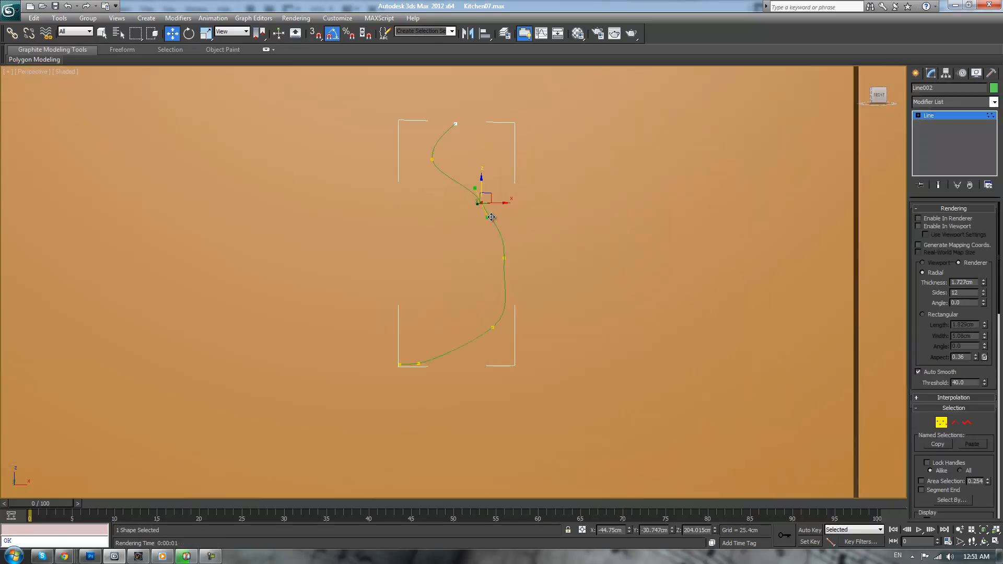
left_click_drag(489, 207, 488, 207)
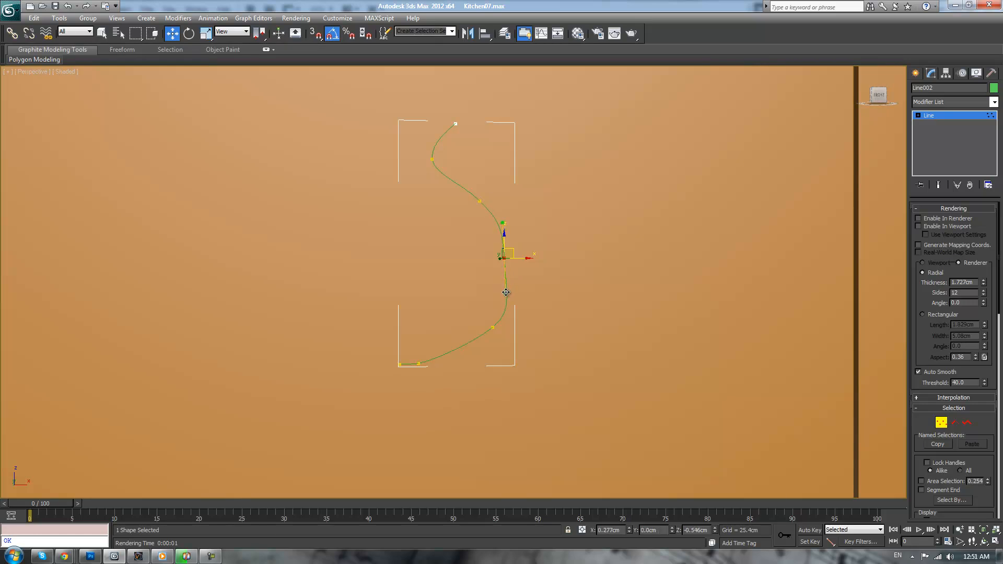
left_click_drag(499, 318, 488, 323)
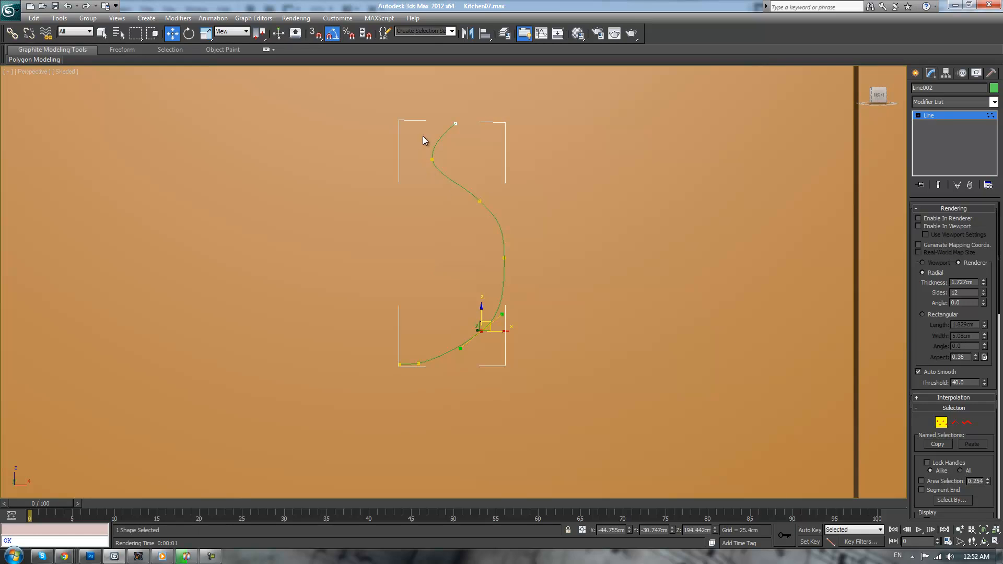
left_click_drag(465, 121, 445, 131)
left_click(956, 115)
- Apply a Lathe modifier to the spline and move its axis about 4.2 cm in negative X to form a round, narrow-necked vase
left_click(995, 102)
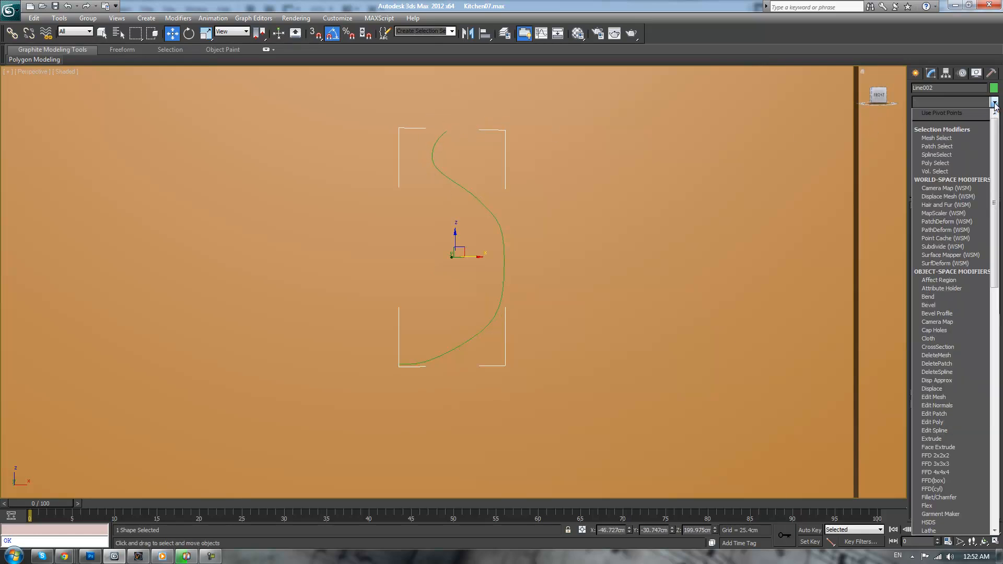
scroll(951, 292, "down", 15)
left_click(935, 113)
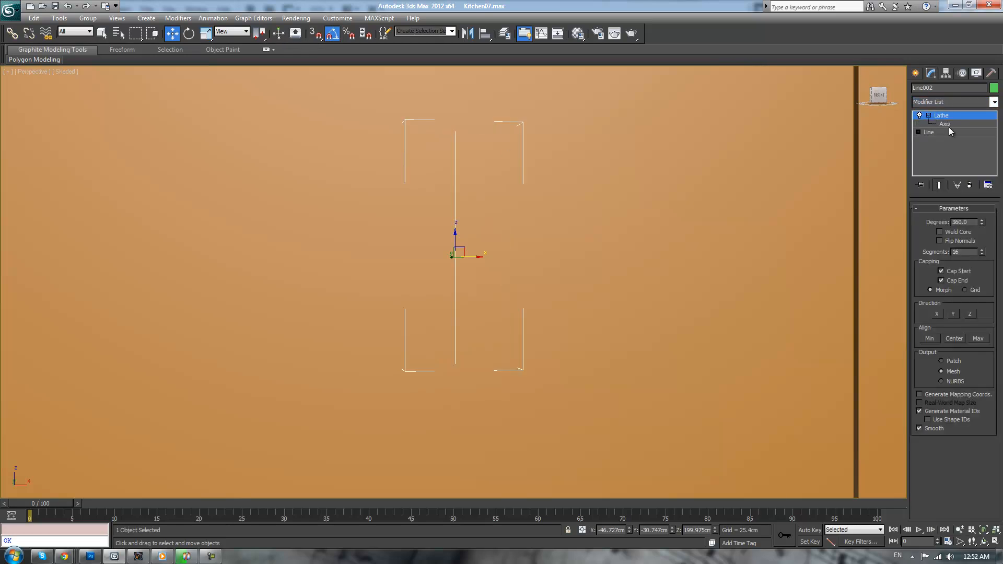
left_click(946, 124)
left_click_drag(471, 255, 415, 255)
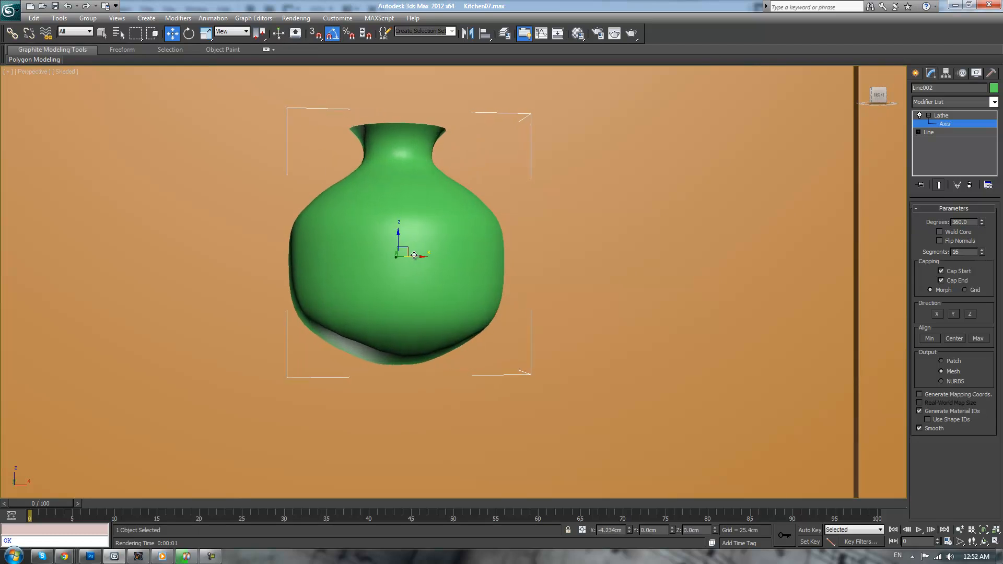
scroll(533, 222, "down", 3)
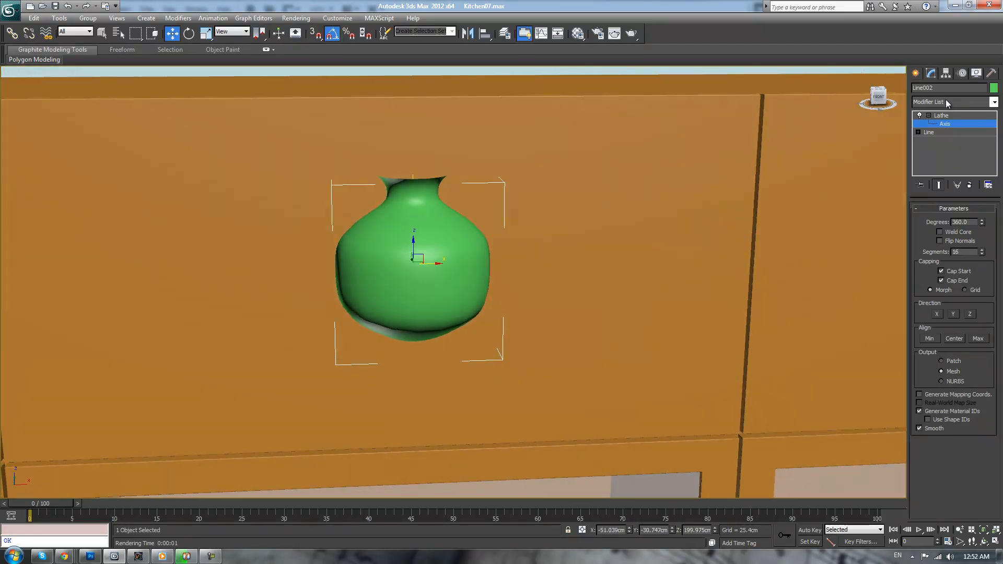
- Leave the Lathe axis sub-level and begin adding another modifier to the vase
left_click(941, 115)
left_click(993, 102)
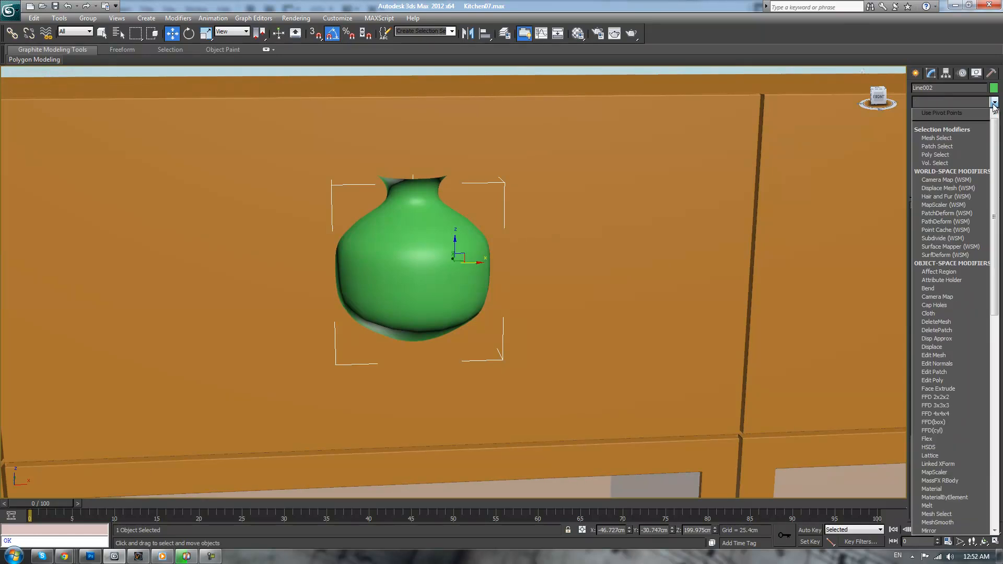
- Add a Shell modifier and a TurboSmooth modifier to the lathed green vase
type("sh")
key("Return")
middle_click_drag(786, 80, 663, 232, "alt")
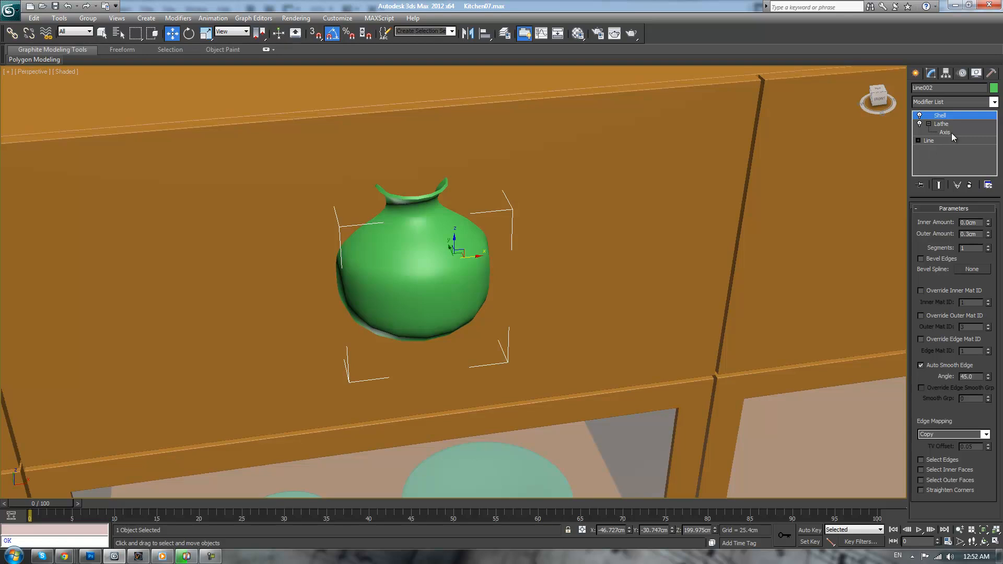
left_click(994, 102)
type("tu")
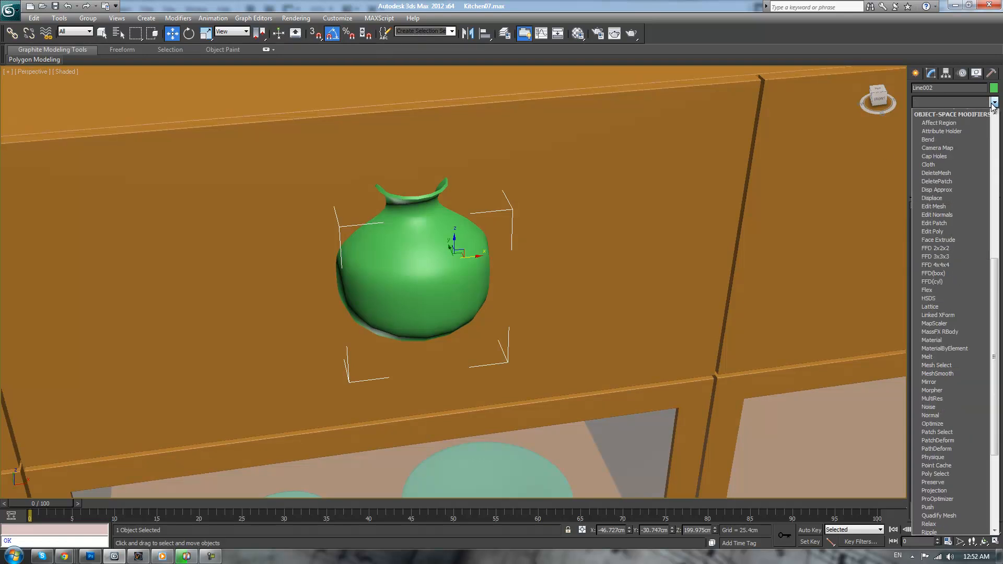
key("Return")
- Move the vase up and back so it stands on top of the upper kitchen cabinets
middle_click_drag(702, 260, 680, 238, "alt")
left_click_drag(453, 242, 454, 149)
scroll(454, 208, "down", 4)
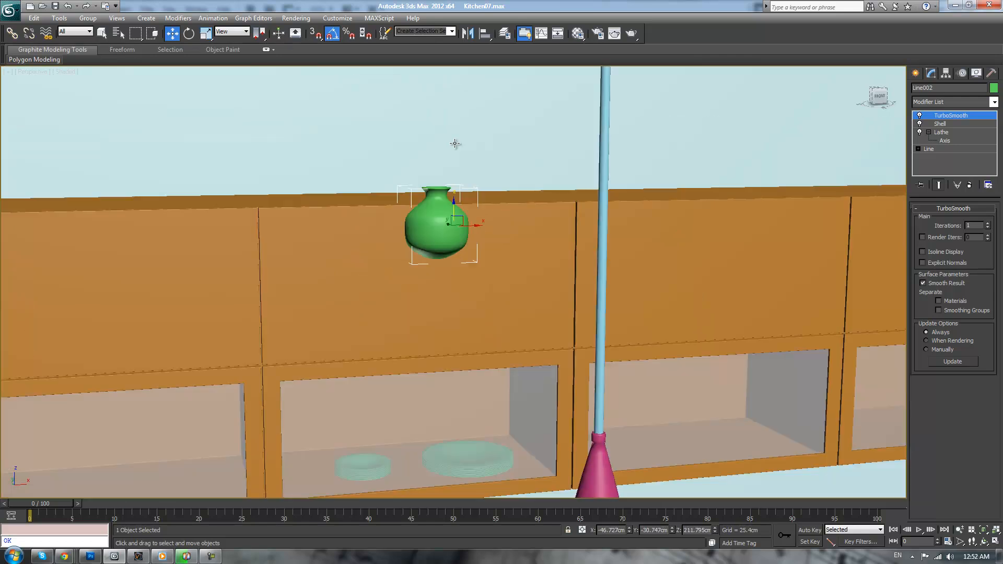
left_click_drag(454, 208, 453, 153)
middle_click_drag(454, 153, 550, 182, "alt")
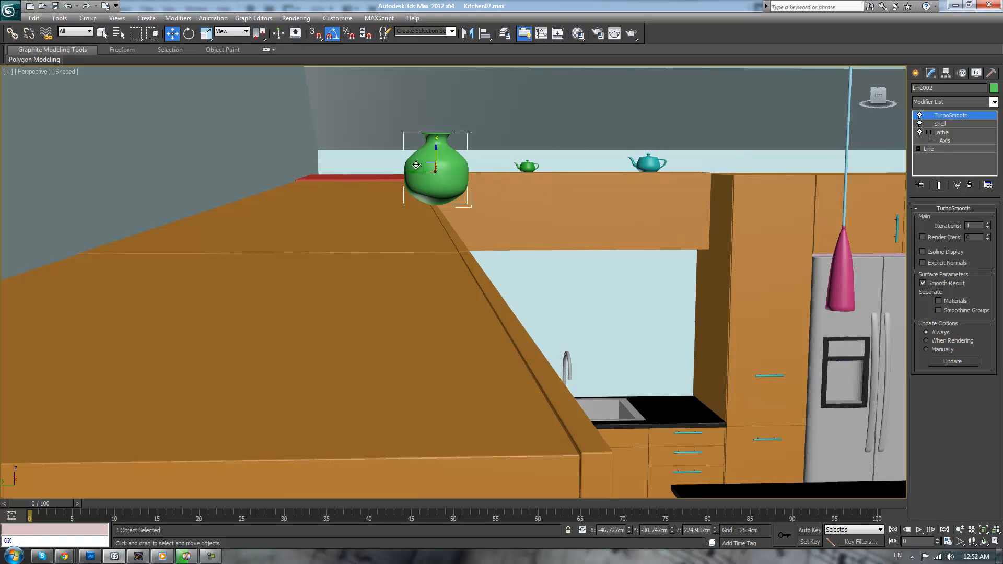
left_click_drag(417, 171, 374, 170)
middle_click_drag(374, 170, 443, 170, "alt")
scroll(436, 171, "up", 4)
left_click_drag(337, 95, 296, 96)
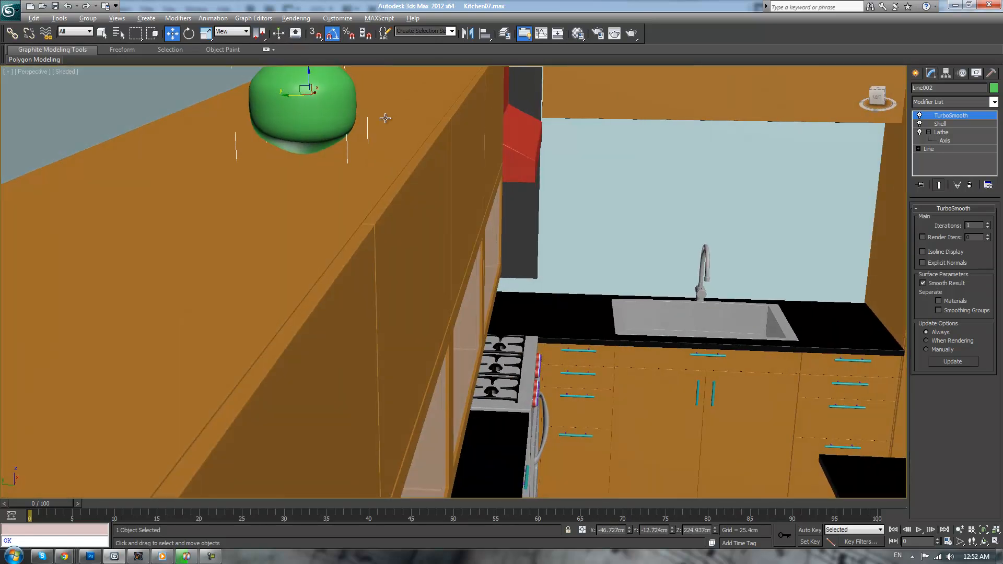
middle_click_drag(385, 117, 347, 100, "alt")
left_click_drag(324, 81, 325, 82)
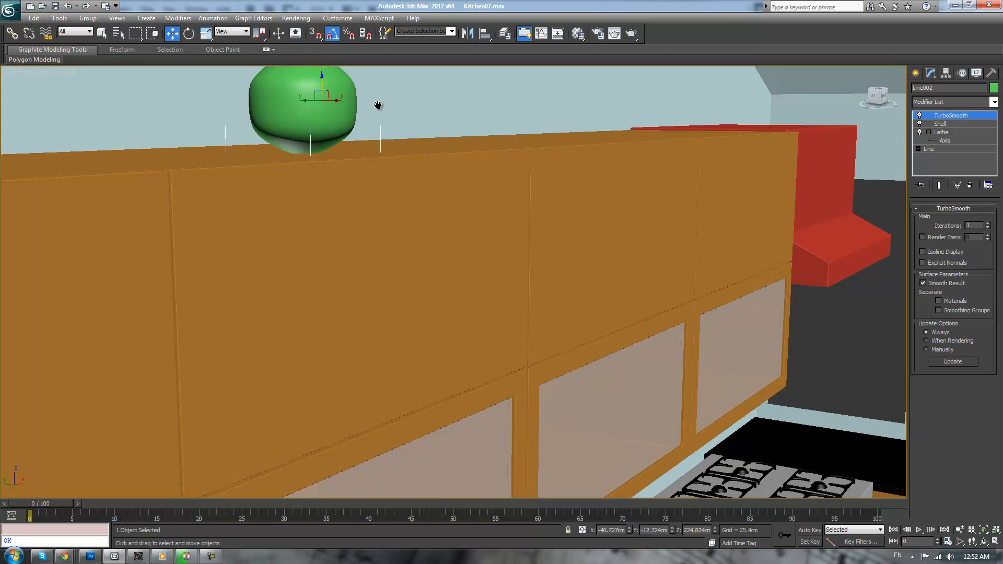
scroll(506, 231, "down", 5)
scroll(506, 230, "down", 2)
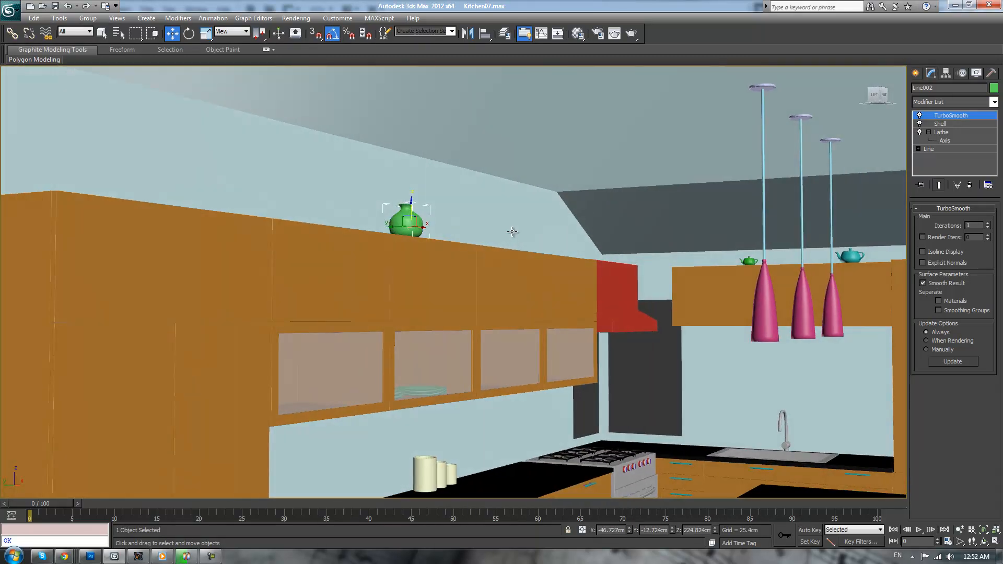
- Show the VRayPhysicalCamera001 view with safe frames, and restore the four-viewport layout
key("c")
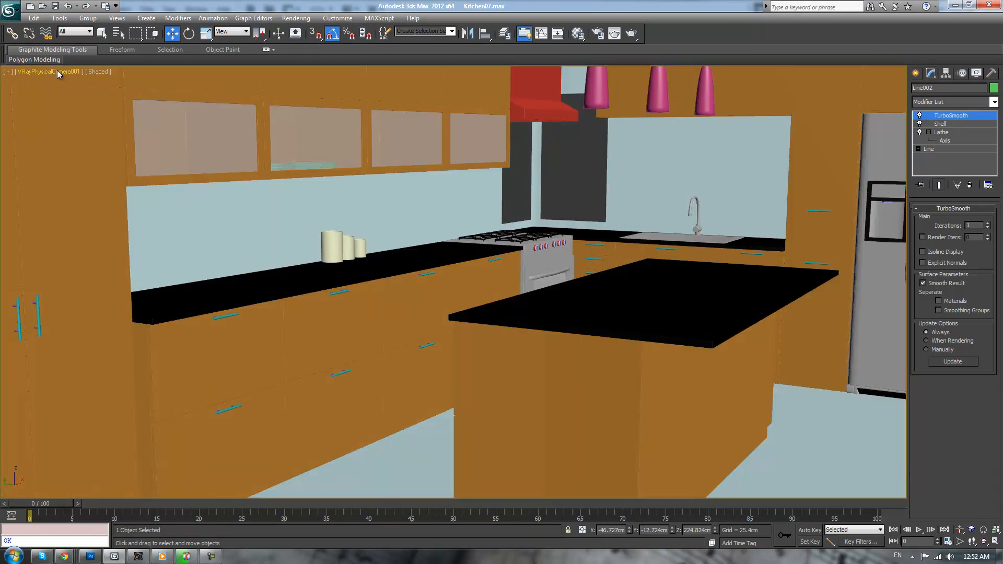
left_click(58, 73)
left_click(84, 221)
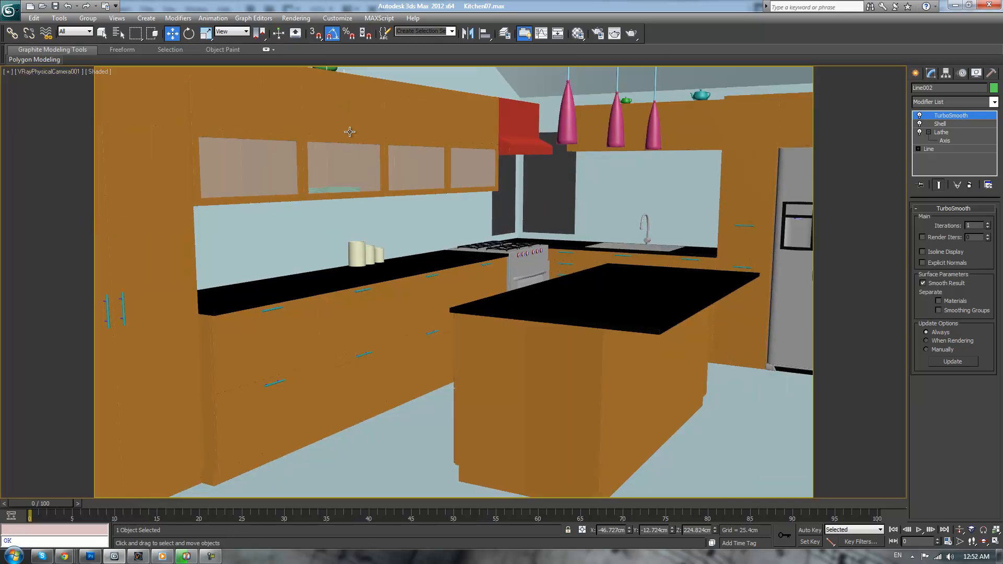
key("alt+w")
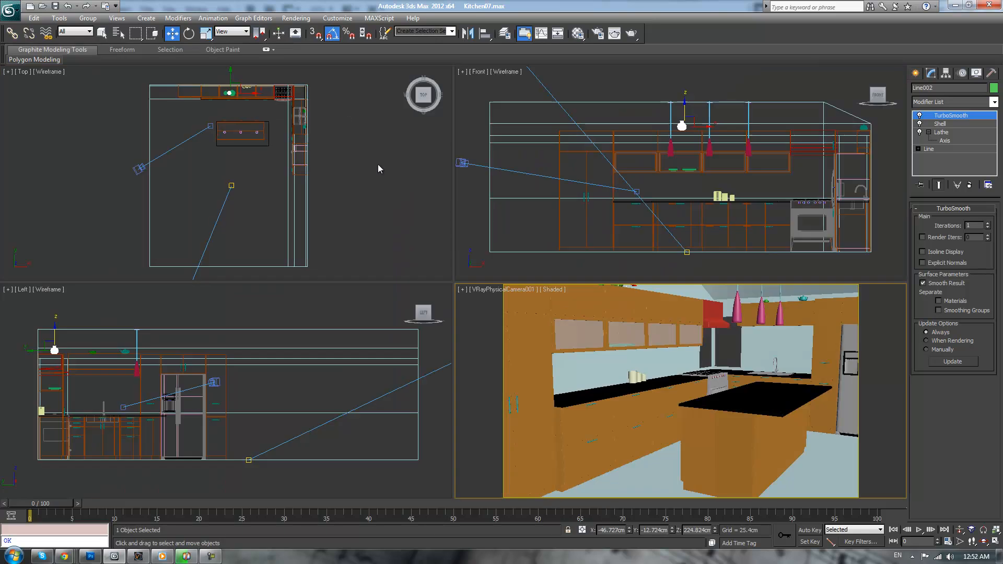
- Turn the Left viewport into a shaded angled view with edged faces, framed on the vase above the cabinets
right_click(354, 316)
key("F3")
key("F4")
middle_click_drag(336, 334, 213, 354, "alt")
scroll(215, 365, "up", 4)
middle_click_drag(207, 320, 244, 365)
scroll(244, 365, "up", 8)
middle_click_drag(236, 330, 253, 404)
- Clone the vase down into the third glass-fronted cabinet and scale the clone uniformly to about 58 percent, resting it on the shelf
mouse_move(190, 312)
left_mouse_down("shift")
mouse_move(335, 418)
mouse_move(342, 450)
mouse_move(311, 462)
mouse_move(325, 462)
left_mouse_up("shift")
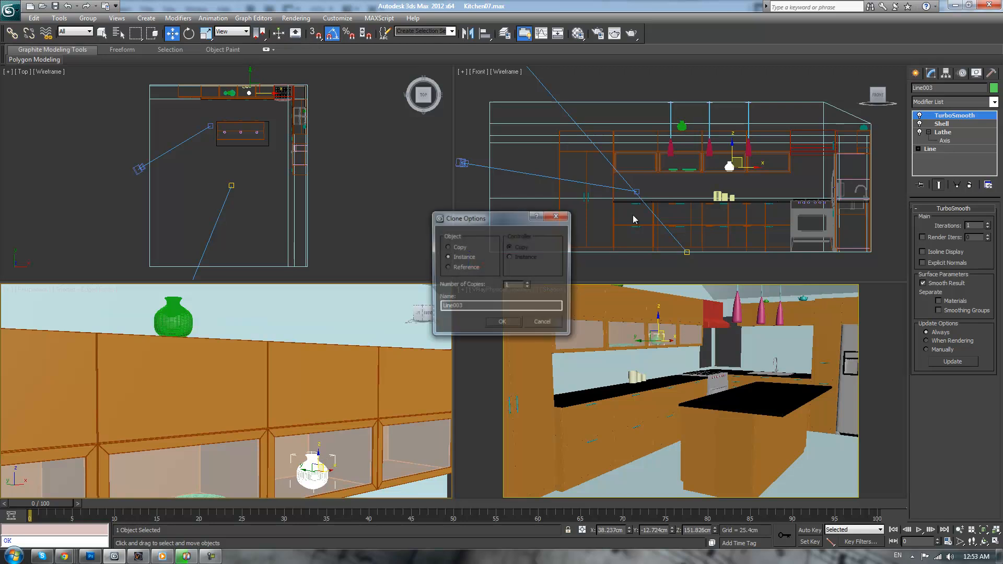
left_click(502, 324)
scroll(654, 174, "up", 10)
scroll(657, 178, "up", 5)
left_click_drag(662, 158, 658, 201)
key("r")
key("w")
- Duplicate the small vase beside itself on the cabinet shelf
mouse_move(674, 164)
left_mouse_down()
mouse_move(720, 195)
mouse_move(596, 200)
left_mouse_up()
left_click(502, 323)
middle_click_drag(660, 255, 692, 243)
- Stretch the new vase vertically to about 168 percent and raise it so its base rests on the shelf
key("r")
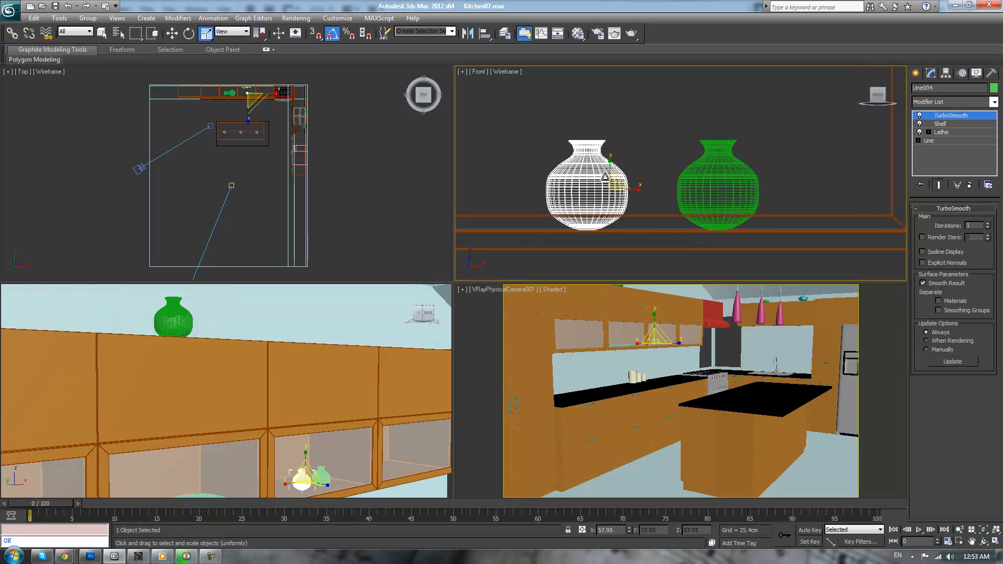
left_click_drag(611, 164, 611, 132)
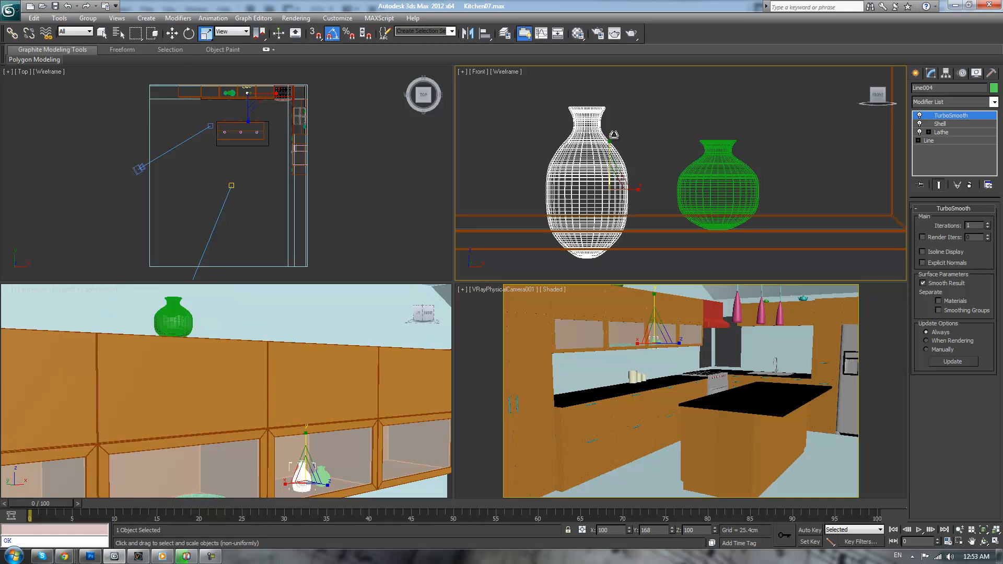
middle_click_drag(611, 131, 608, 154)
key("w")
left_click_drag(613, 191, 612, 165)
scroll(655, 188, "down", 2)
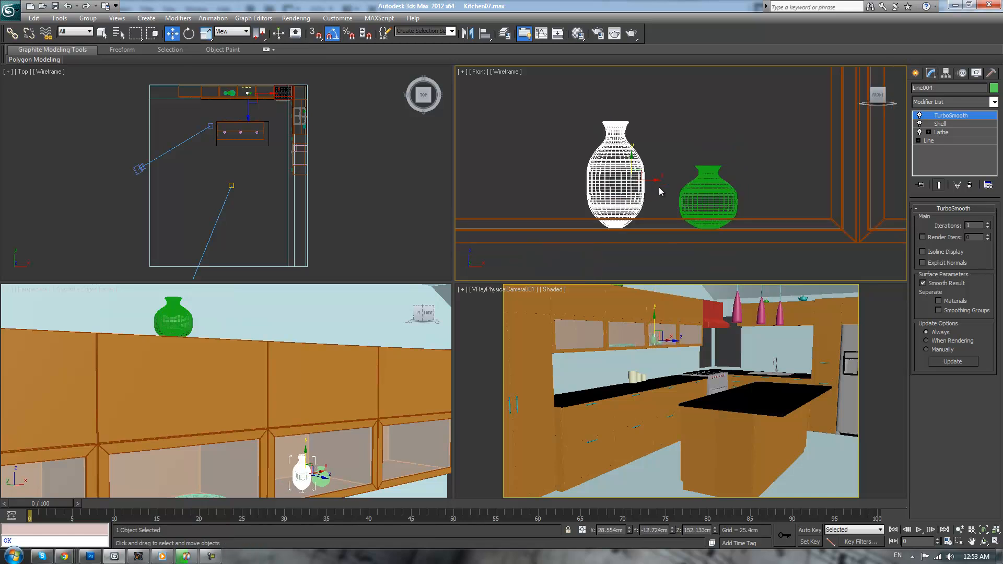
scroll(685, 188, "down", 3)
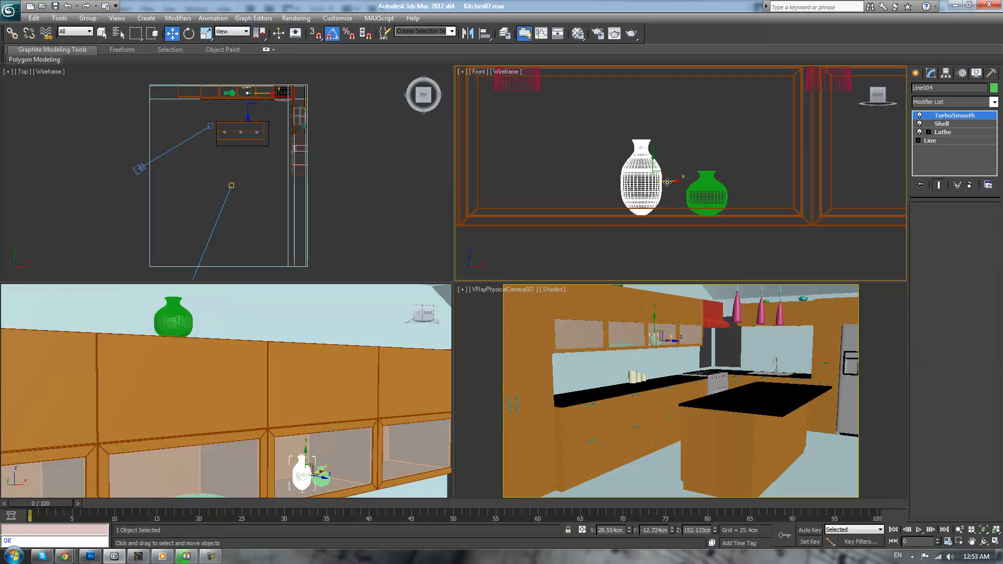
- Duplicate the tall vase along the shelf and widen the copy horizontally into a broad, round shape
left_click_drag(668, 181, 565, 182, "shift")
left_click(507, 321)
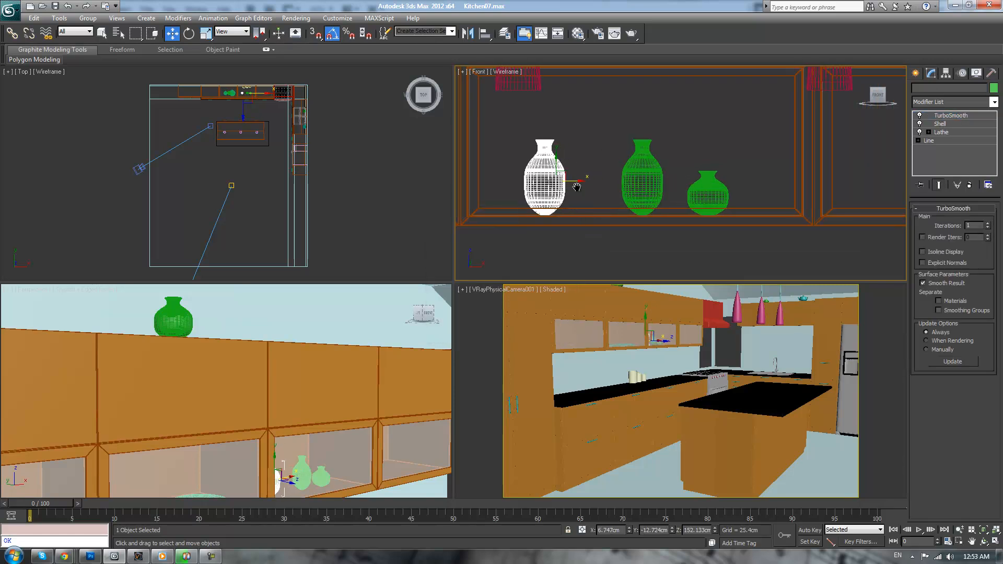
scroll(577, 186, "up", 1)
key("r")
mouse_move(588, 156)
left_mouse_down()
mouse_move(578, 138)
mouse_move(588, 156)
mouse_move(608, 138)
mouse_move(603, 165)
left_mouse_up()
left_click(617, 147)
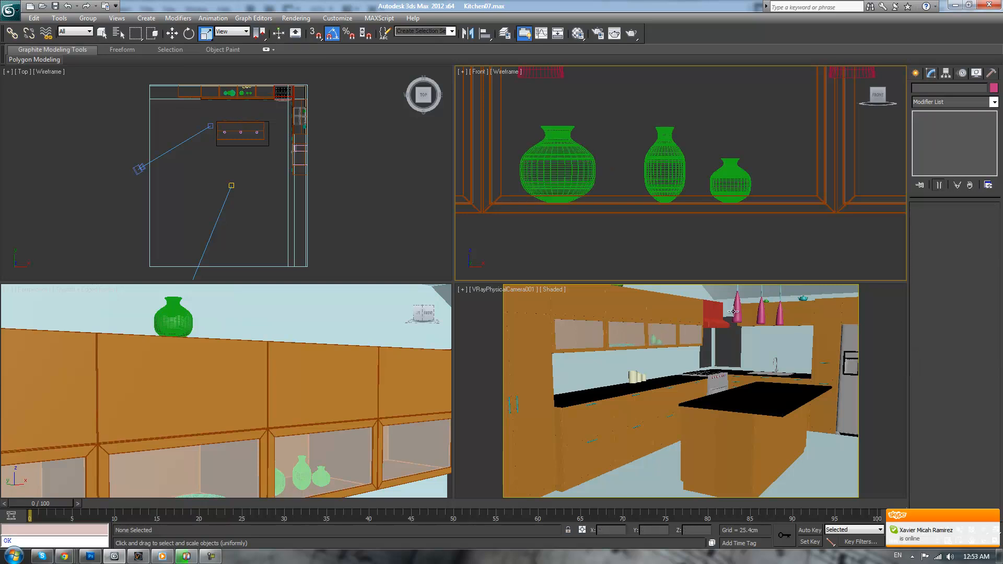
- Shift the wide vase and its two neighbours along the shelf to arrange the three in the glass cabinet
left_click(579, 171)
key("w")
left_click_drag(597, 170, 638, 167)
left_click(665, 169, "ctrl")
left_click(729, 178, "ctrl")
left_click(730, 340)
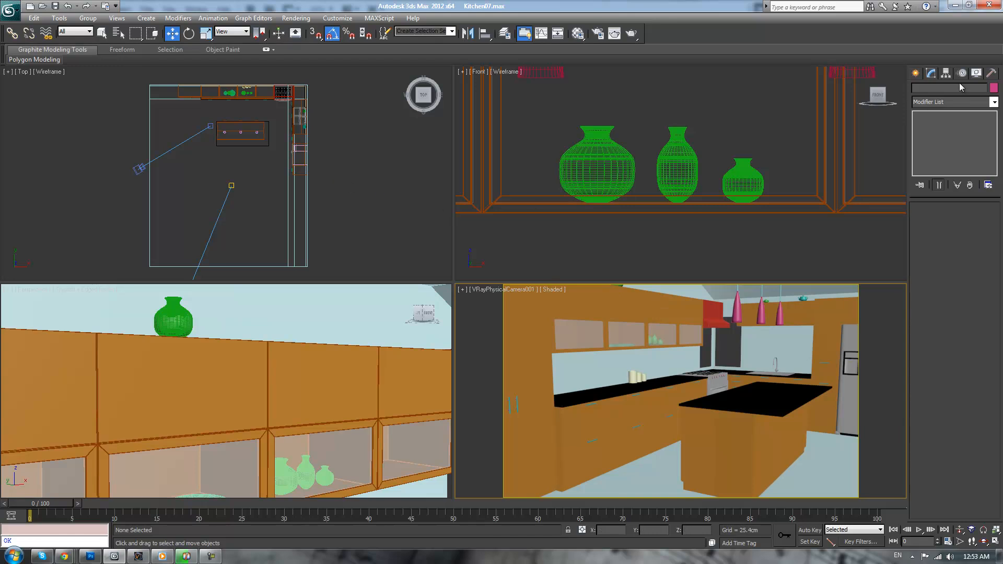
- Draw a curved half-profile of a new vase with the Line tool in the Front view, below the glass cabinets
left_click(916, 73)
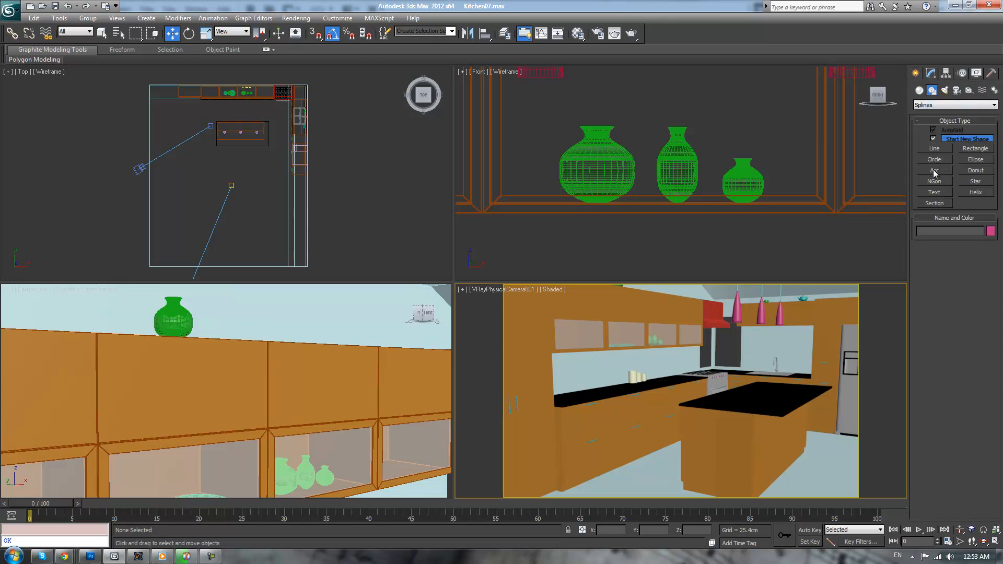
left_click(935, 149)
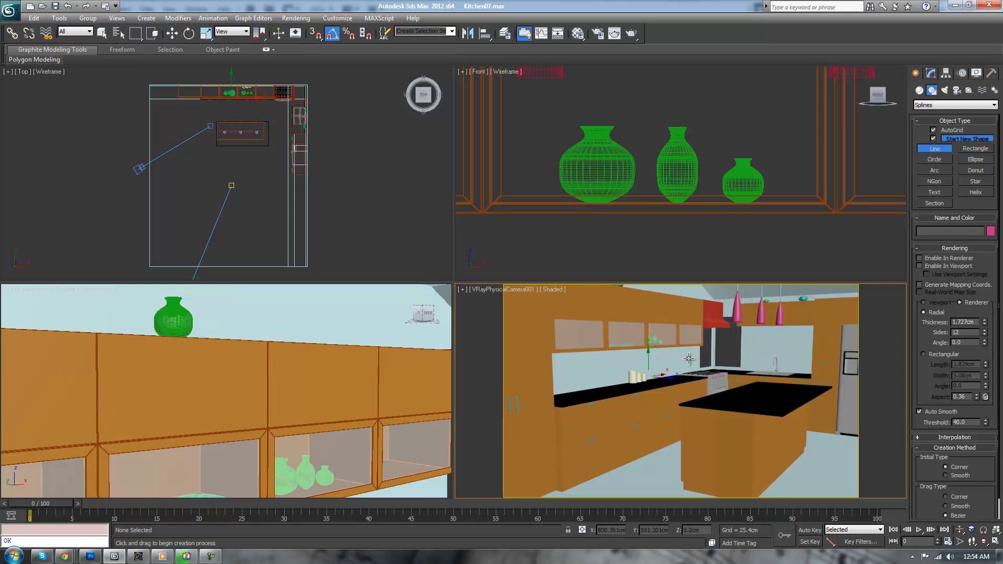
middle_click(678, 229)
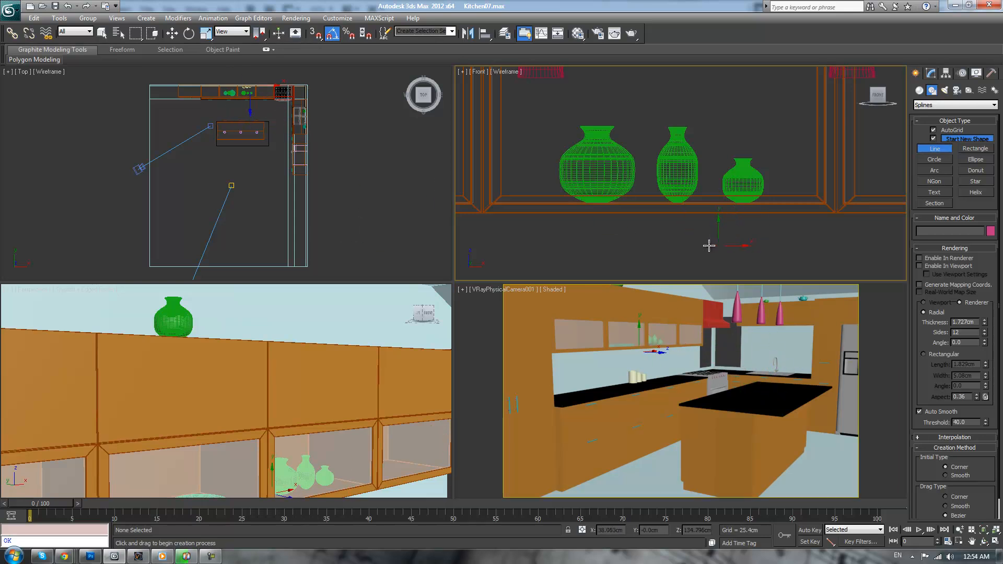
scroll(679, 230, "down", 2)
scroll(652, 228, "down", 2)
middle_click_drag(657, 200, 681, 188)
scroll(681, 188, "up", 2)
middle_click_drag(618, 205, 653, 174)
scroll(653, 174, "up", 1)
scroll(638, 192, "up", 1)
left_click(573, 220)
left_click_drag(597, 217, 601, 209)
left_click_drag(619, 165, 616, 156)
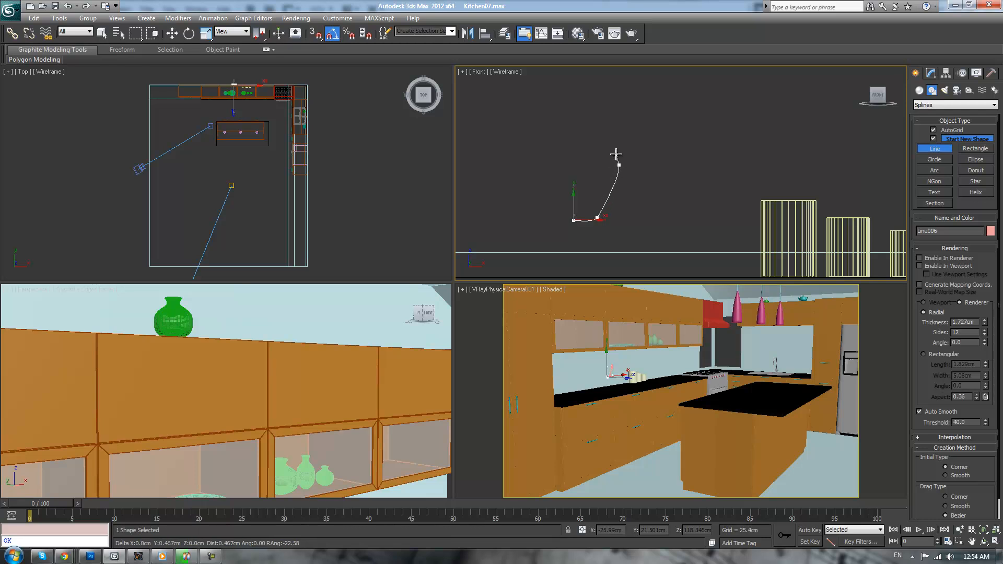
left_click_drag(593, 92, 589, 80)
left_click(589, 75)
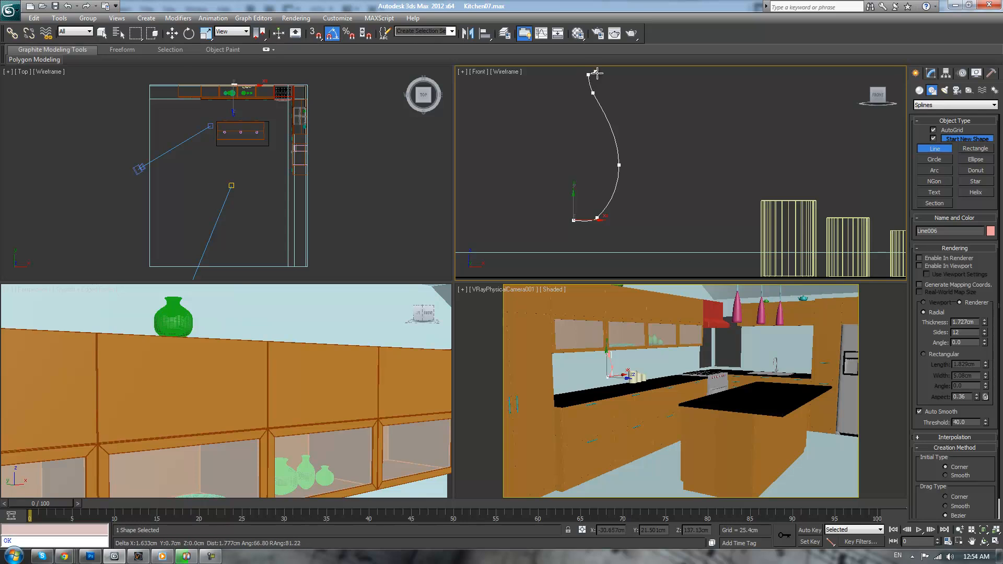
key("l")
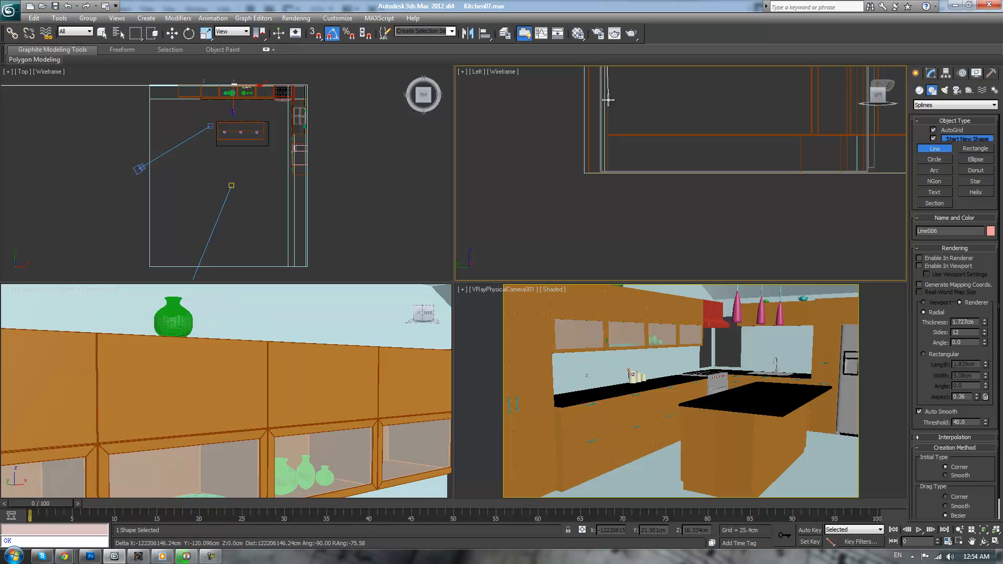
key("g")
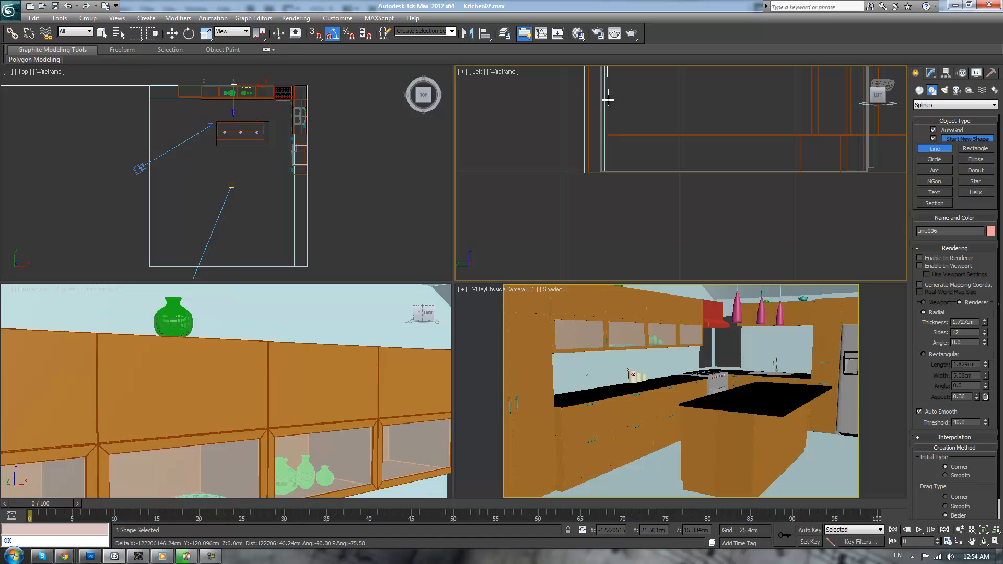
key("g")
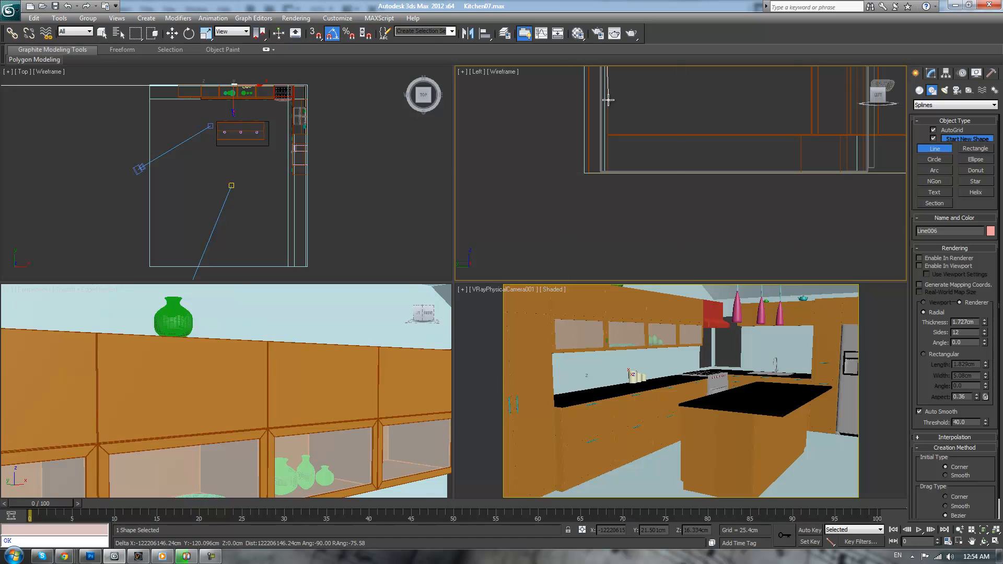
key("b")
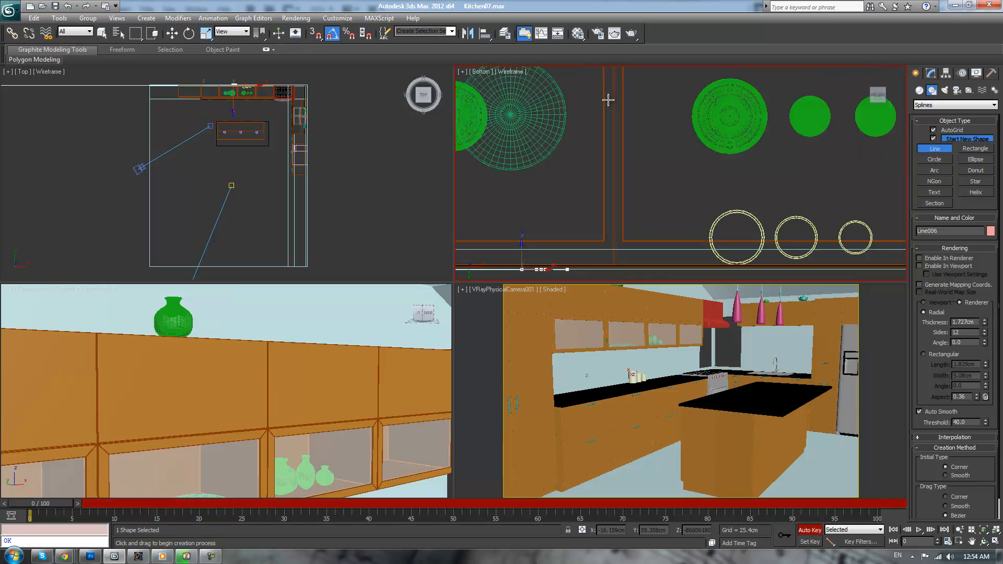
left_click(538, 269)
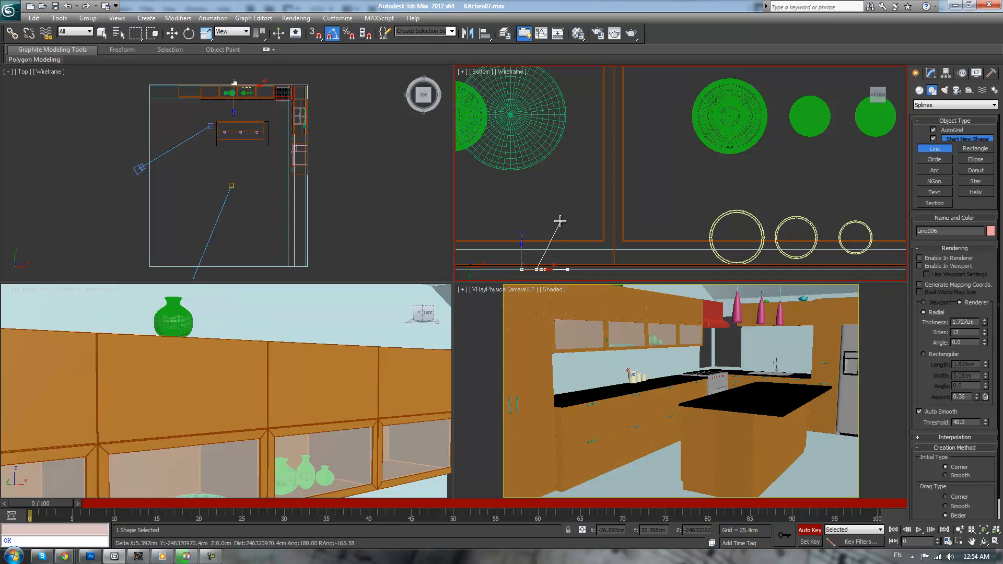
key("n")
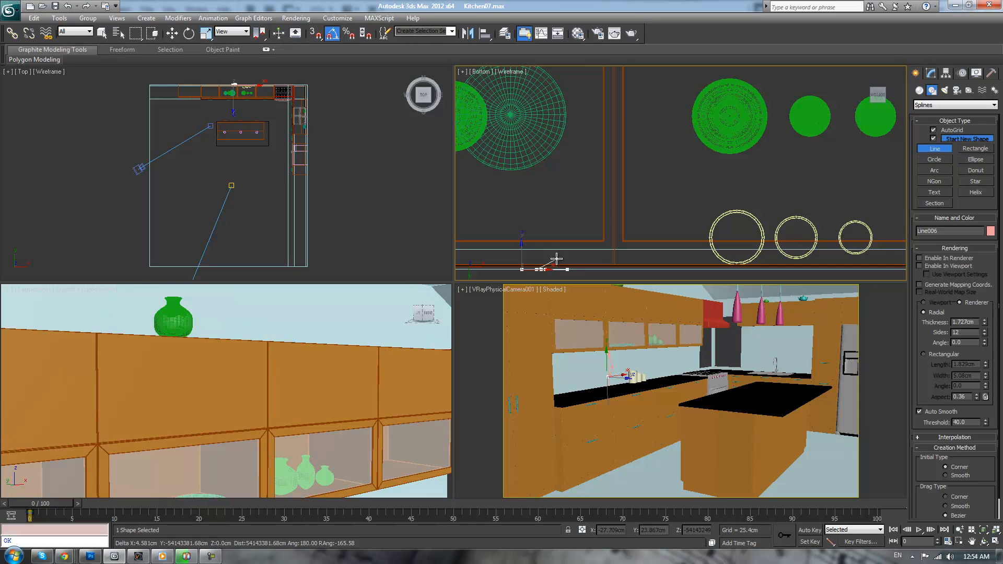
- End the vase profile line and return the viewport to the Front view
right_click(560, 235)
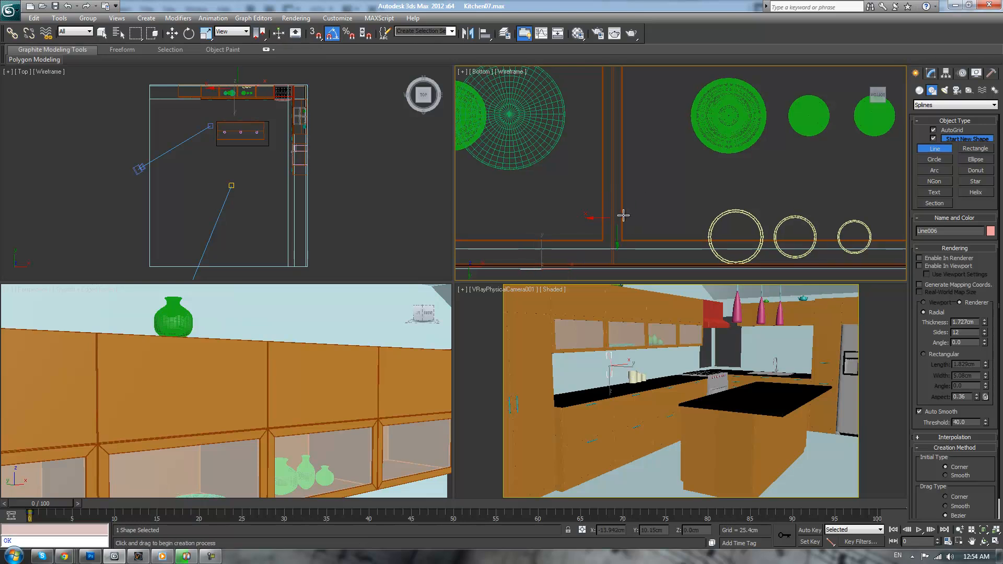
middle_click_drag(609, 222, 661, 167)
key("f")
scroll(654, 190, "up", 11)
middle_click_drag(665, 117, 707, 202)
scroll(707, 202, "down", 2)
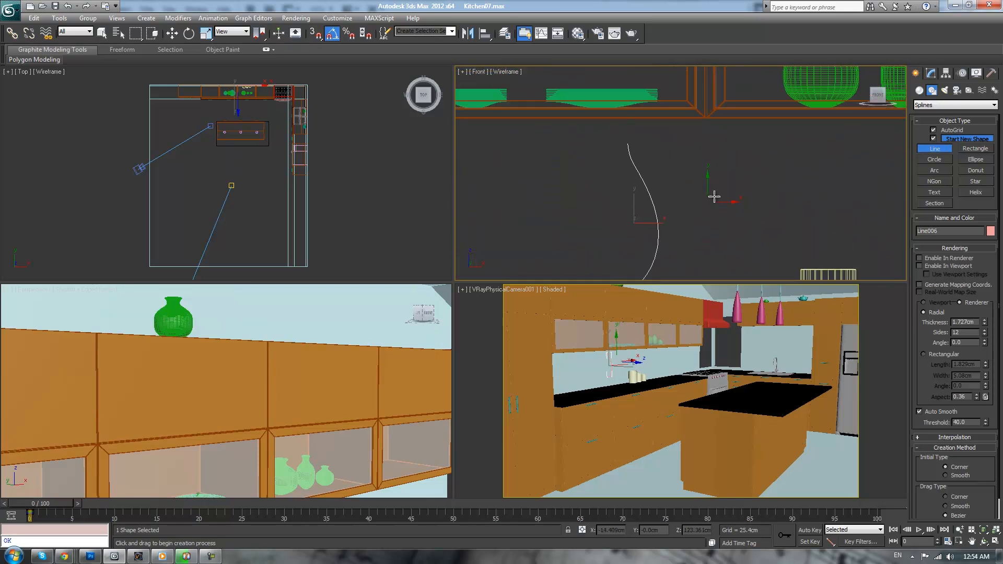
- Convert the curved vase profile line to an editable spline
left_click(932, 78)
right_click(932, 149)
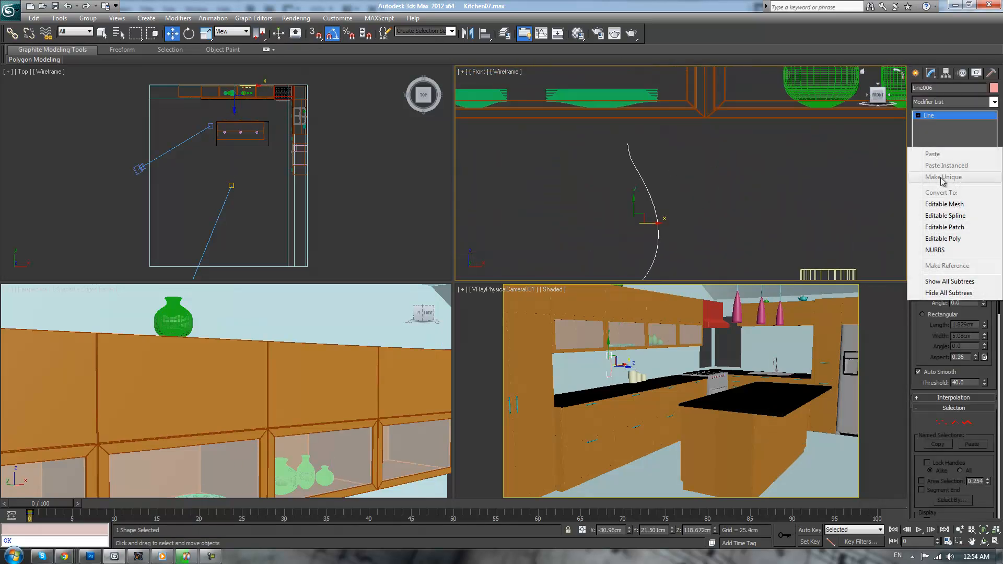
left_click(911, 215)
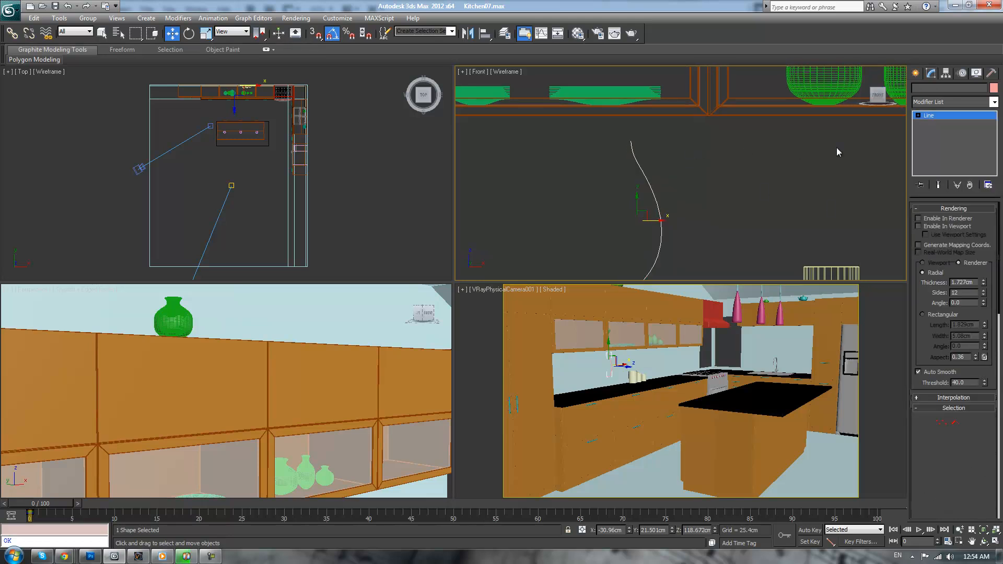
- Reshape the vase profile at vertex level by raising its top end vertex and adjusting the bottom end vertex
key("1")
left_click(632, 141)
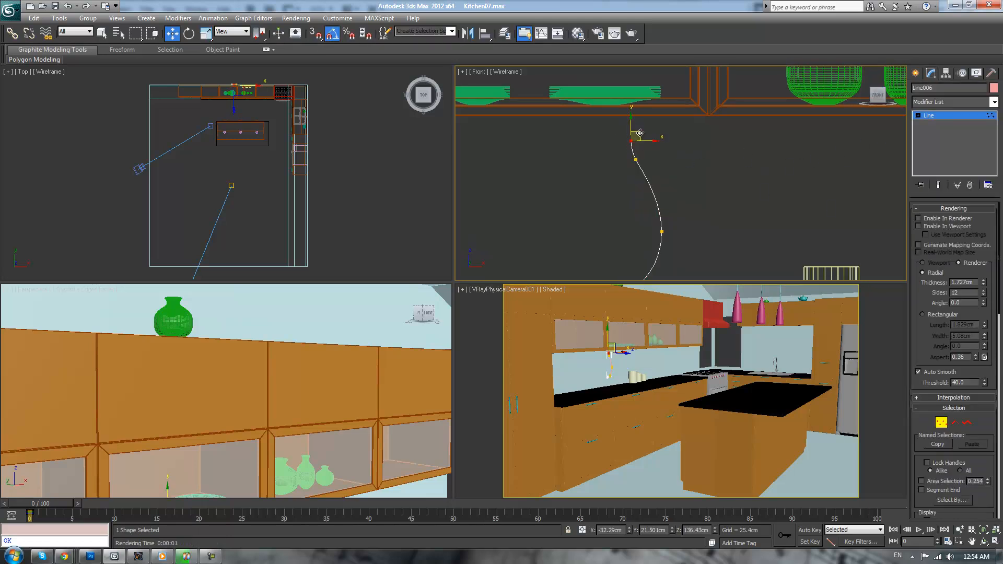
right_click(665, 138)
left_click(643, 66)
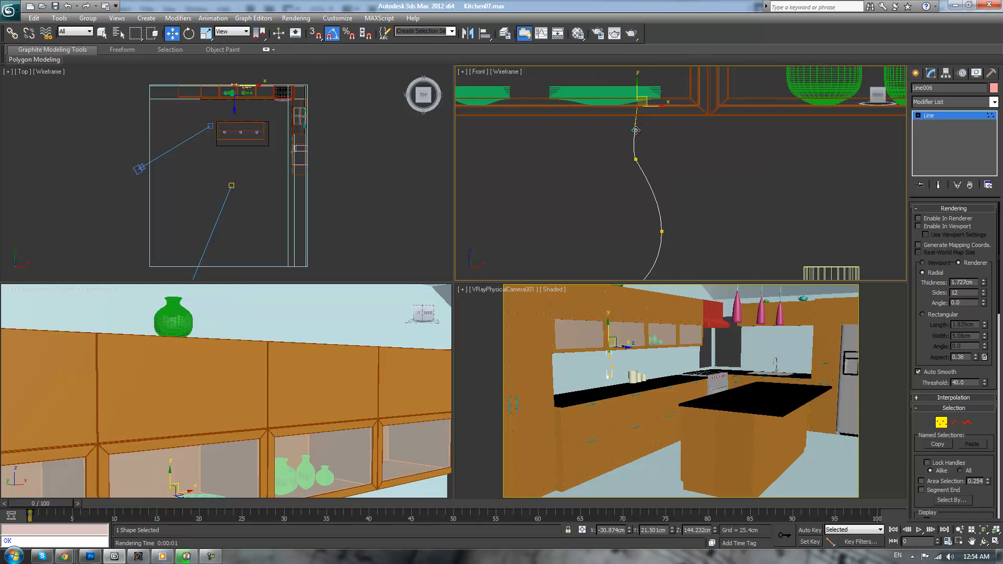
scroll(622, 127, "down", 2)
left_click_drag(659, 117, 662, 117)
left_click_drag(642, 265, 641, 266)
scroll(627, 240, "up", 2)
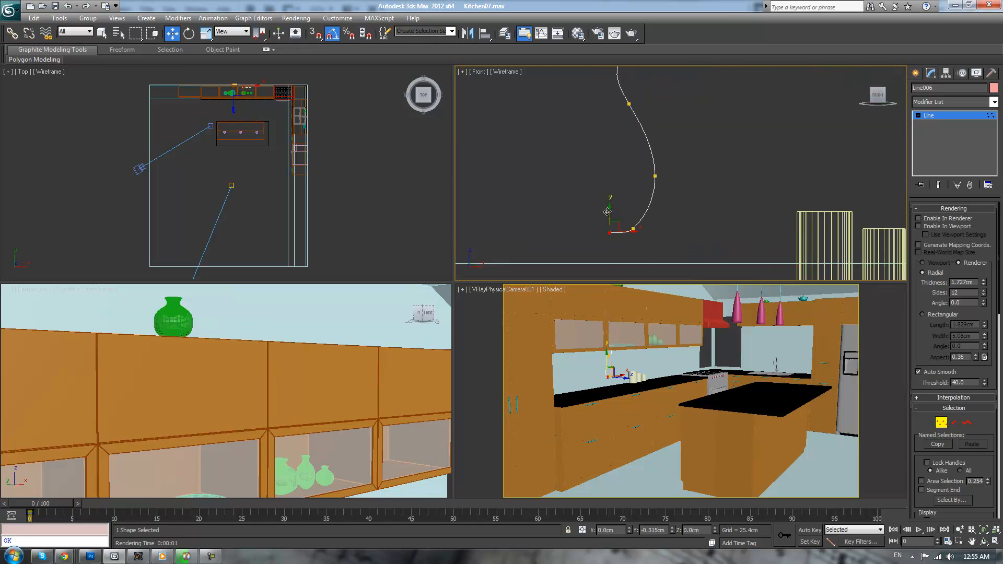
scroll(683, 174, "down", 2)
left_click(708, 158)
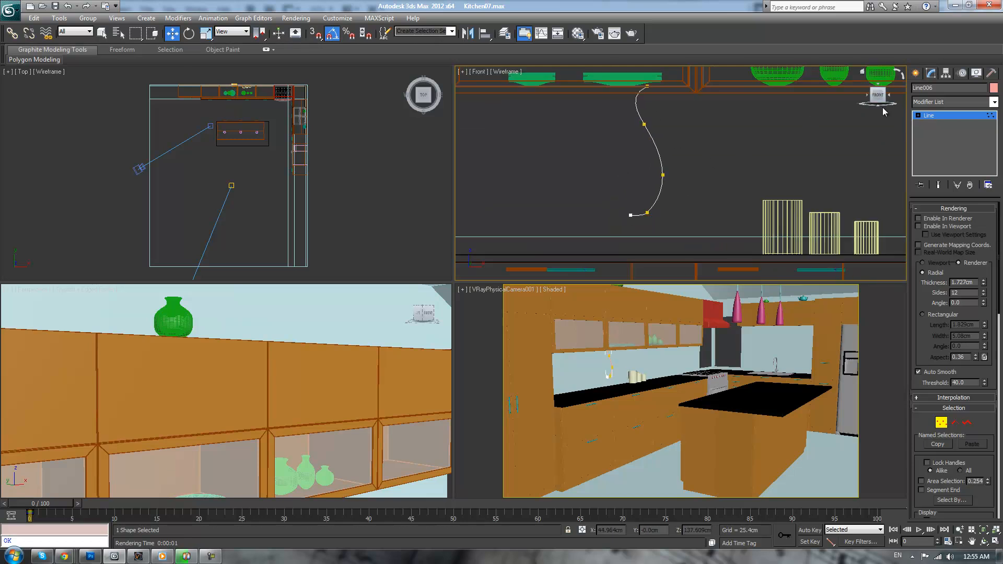
- Apply a Lathe modifier to the vase profile and shift its axis inward to form a full, round-bellied vase
left_click(979, 115)
left_click(995, 102)
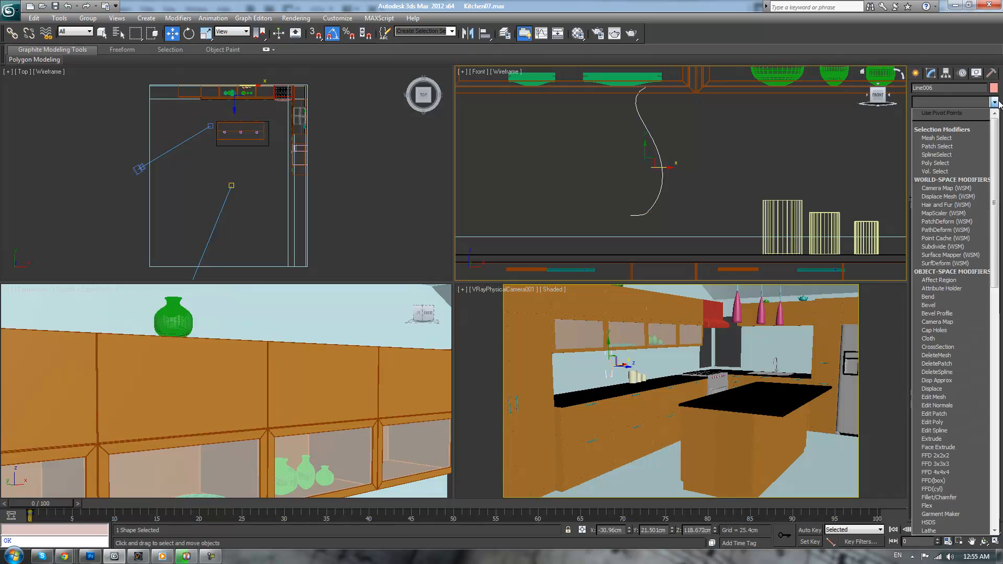
key("l")
key("Return")
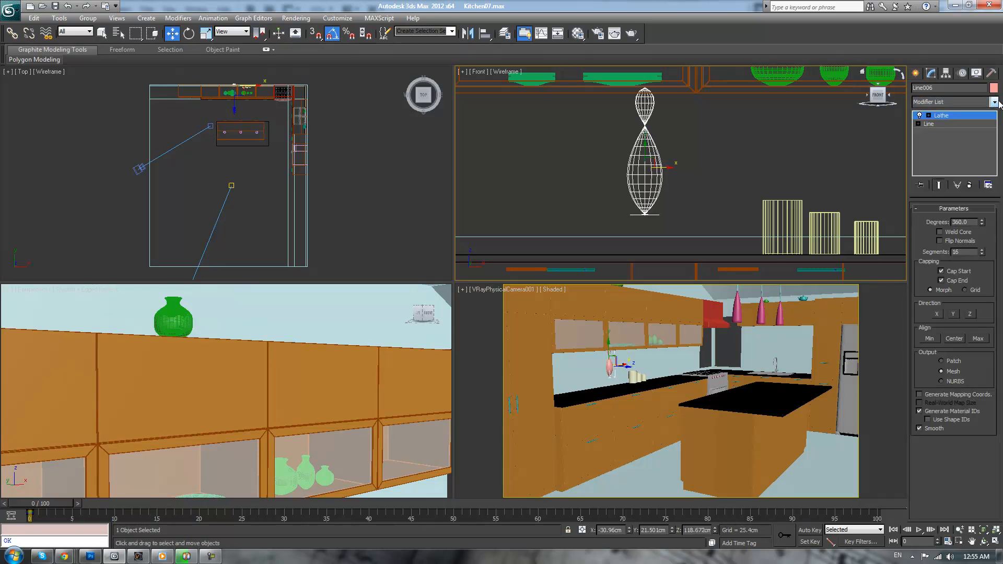
left_click_drag(667, 165, 649, 170)
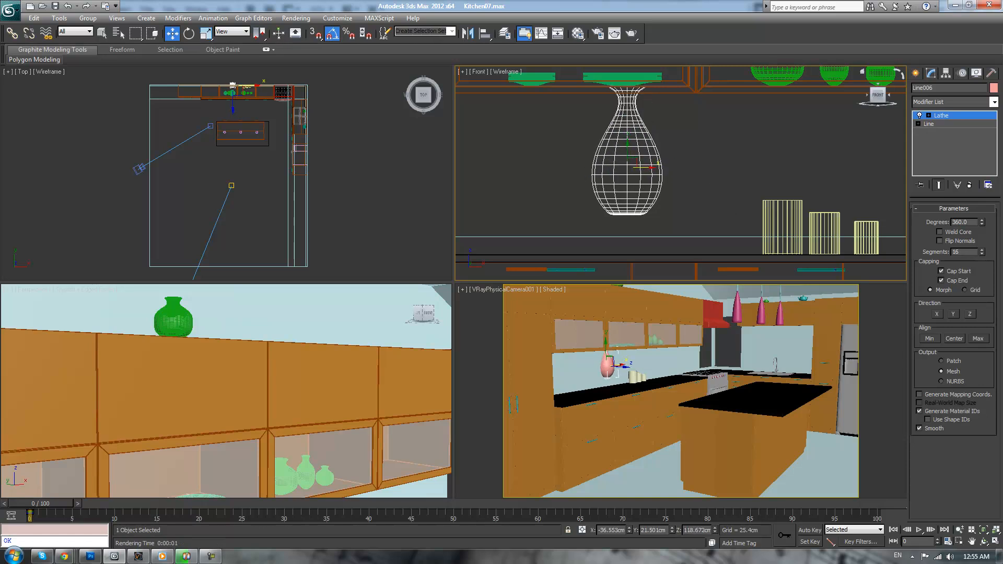
- Add Shell and TurboSmooth modifiers to the lathed vase
left_click(981, 102)
type("sh")
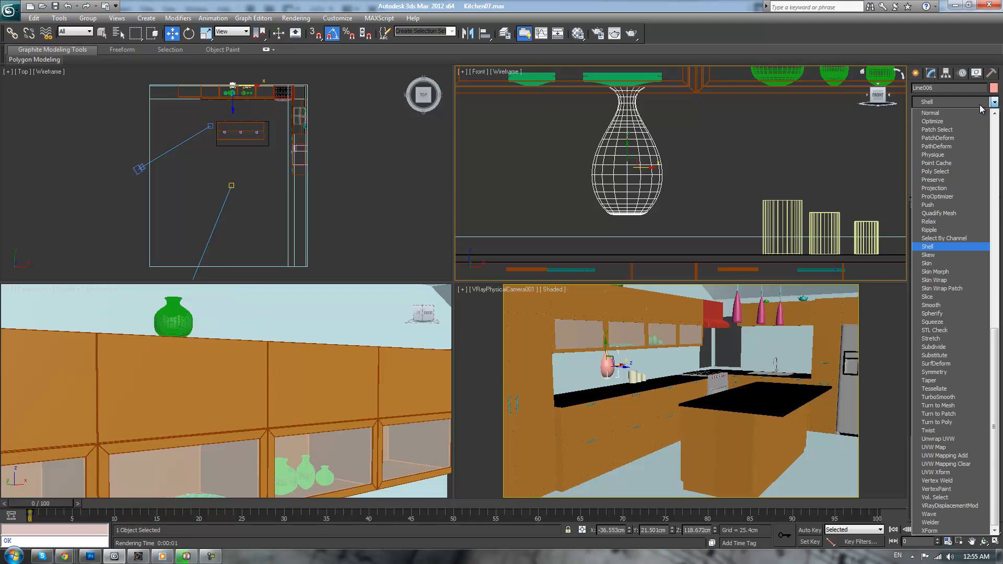
key("Return")
left_click(981, 106)
type("tu")
key("Return")
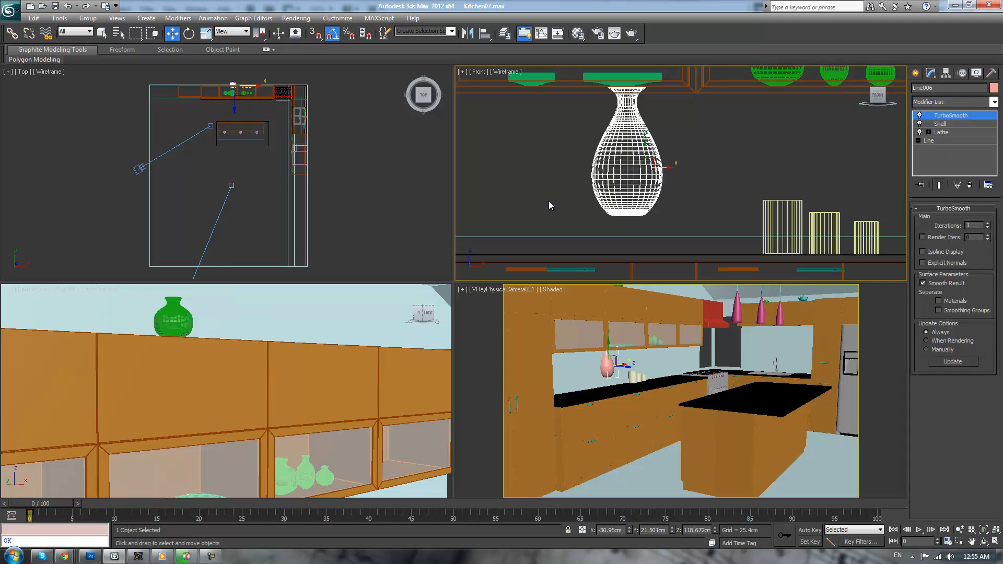
- Move the vase onto the kitchen island's countertop, at about X 5.1, Y -184.5, Z 106.8 cm
right_click(272, 114)
left_click_drag(242, 85, 251, 127)
right_click(773, 381)
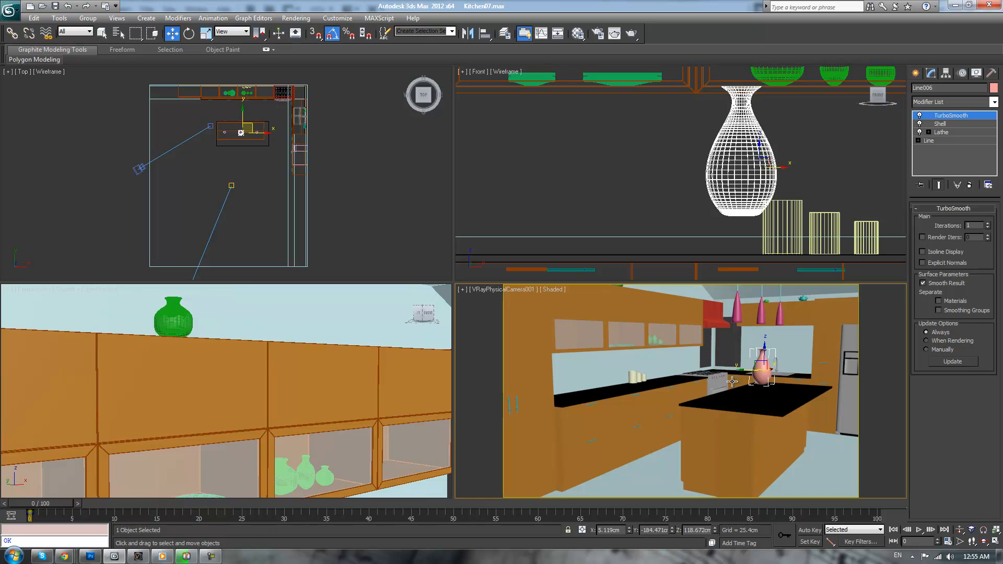
scroll(265, 389, "down", 10)
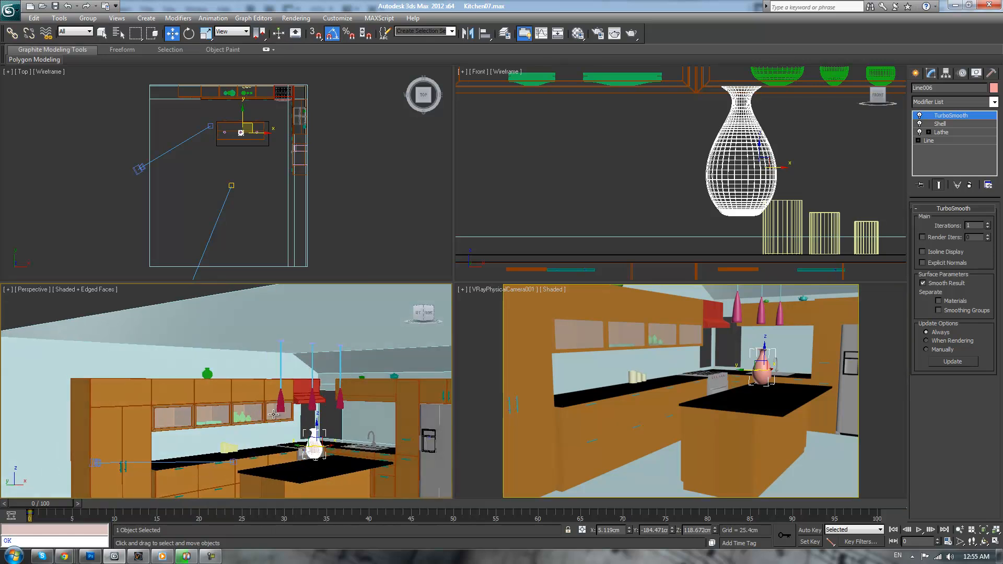
key("alt+w")
scroll(608, 414, "up", 8)
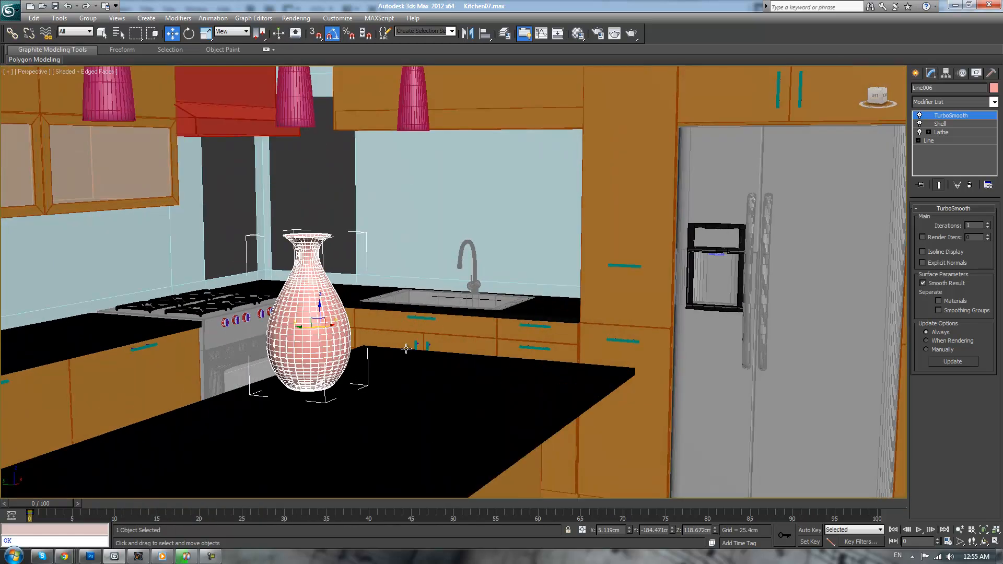
left_click_drag(407, 268, 401, 311)
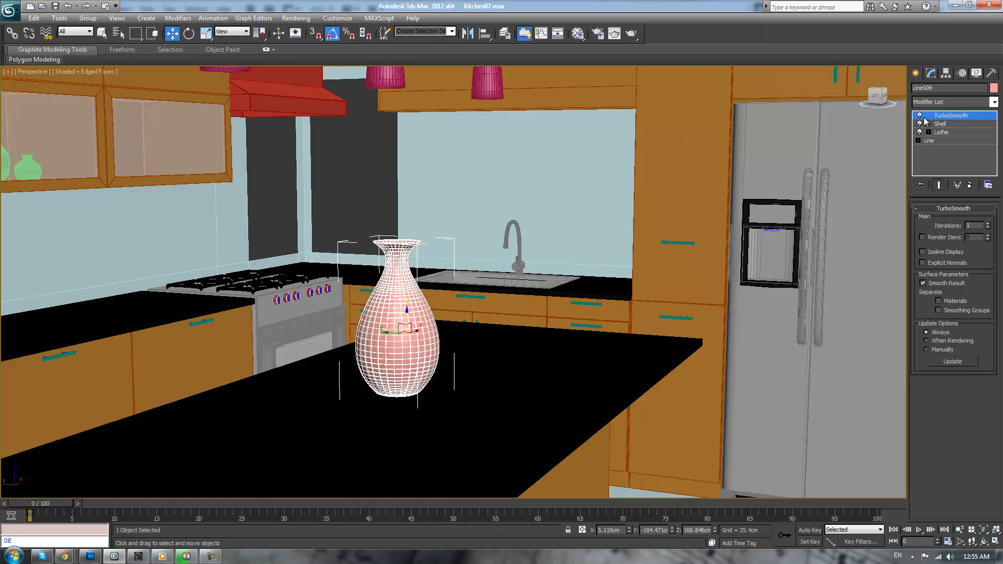
- Slim the vase by moving its profile line's belly, neck and lip vertices inward, then return to the TurboSmooth level
left_click(919, 141)
left_click(937, 149)
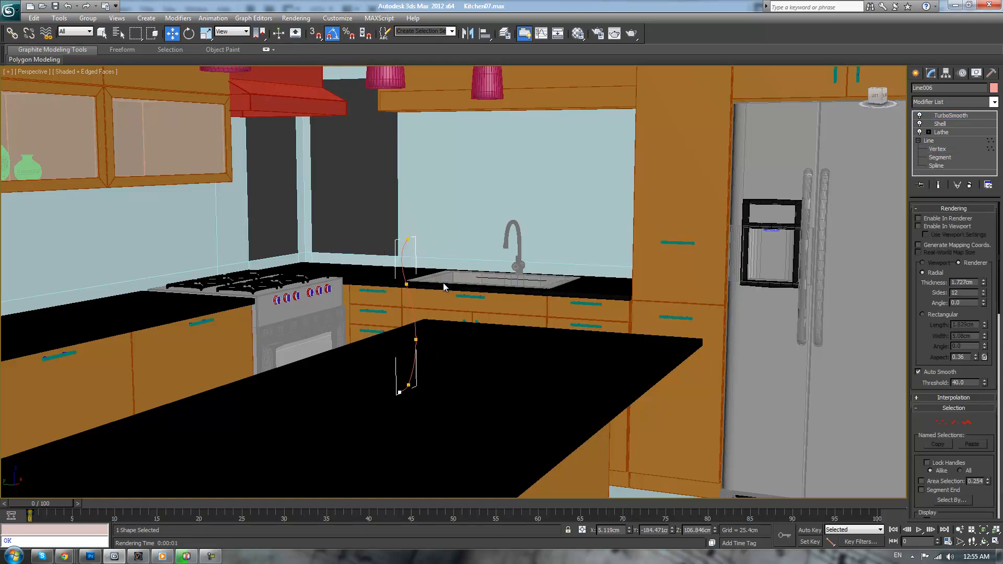
middle_click_drag(445, 318, 403, 317, "alt")
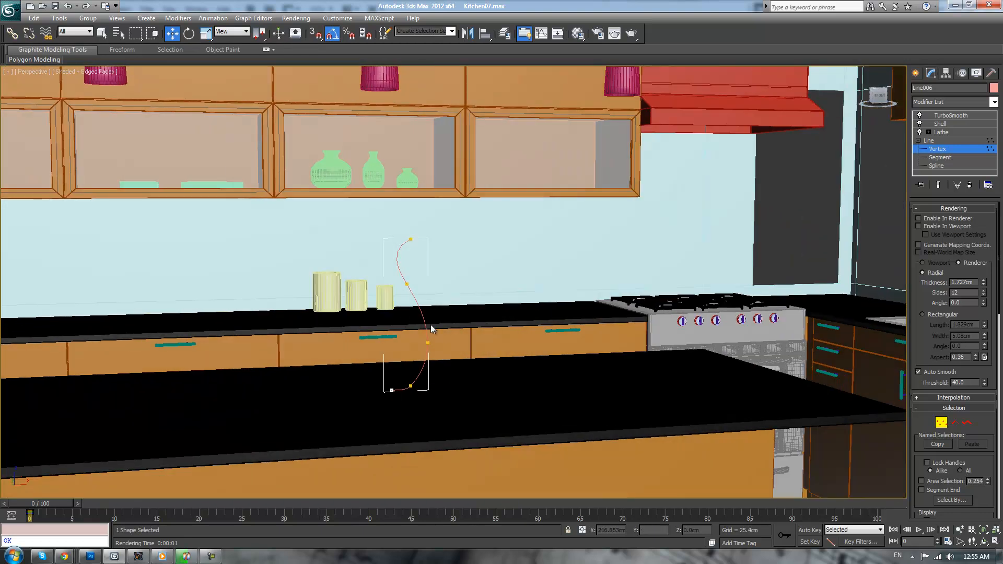
left_click_drag(444, 342, 434, 342)
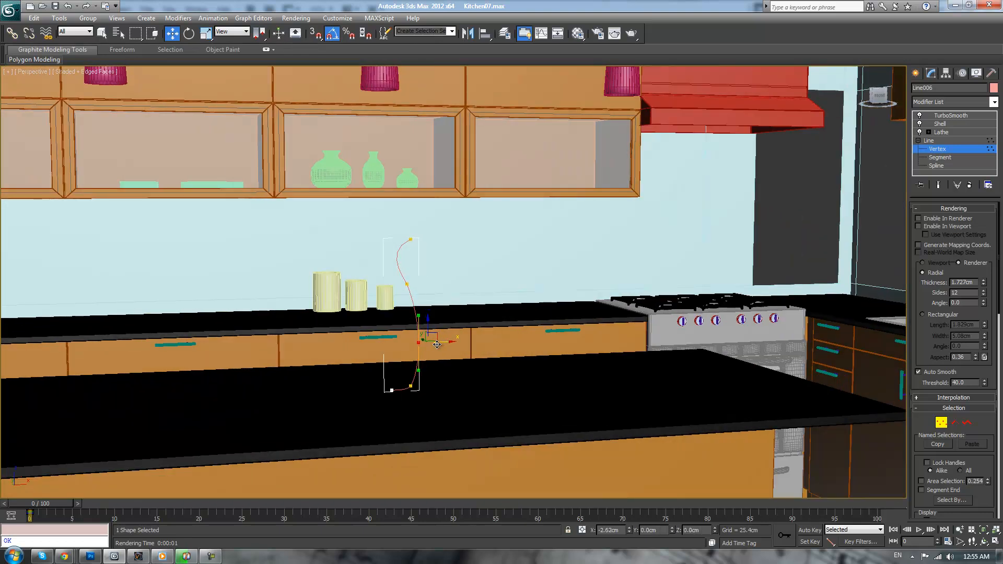
left_click(408, 285)
left_click_drag(422, 283, 422, 284)
left_click_drag(406, 247, 399, 255)
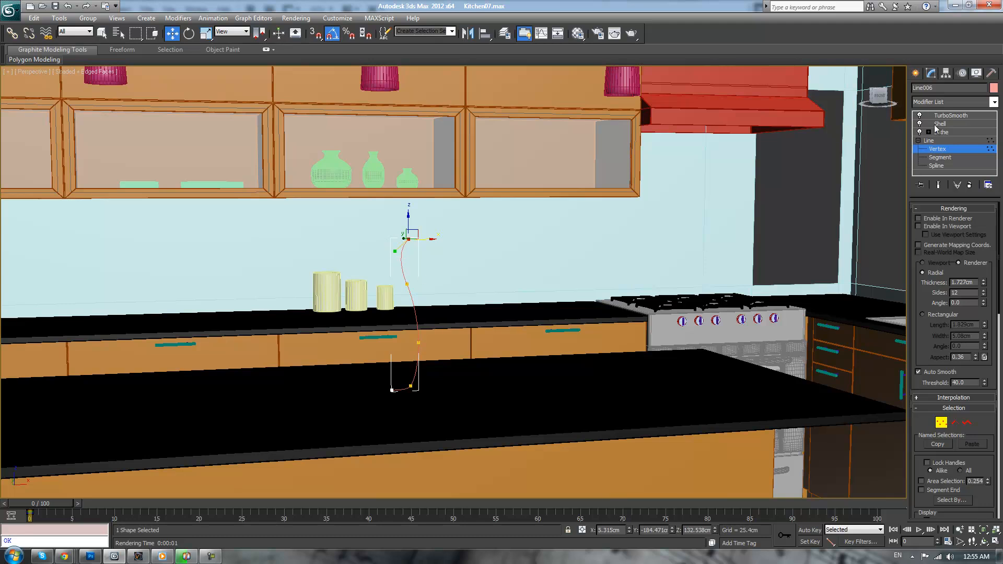
left_click(951, 116)
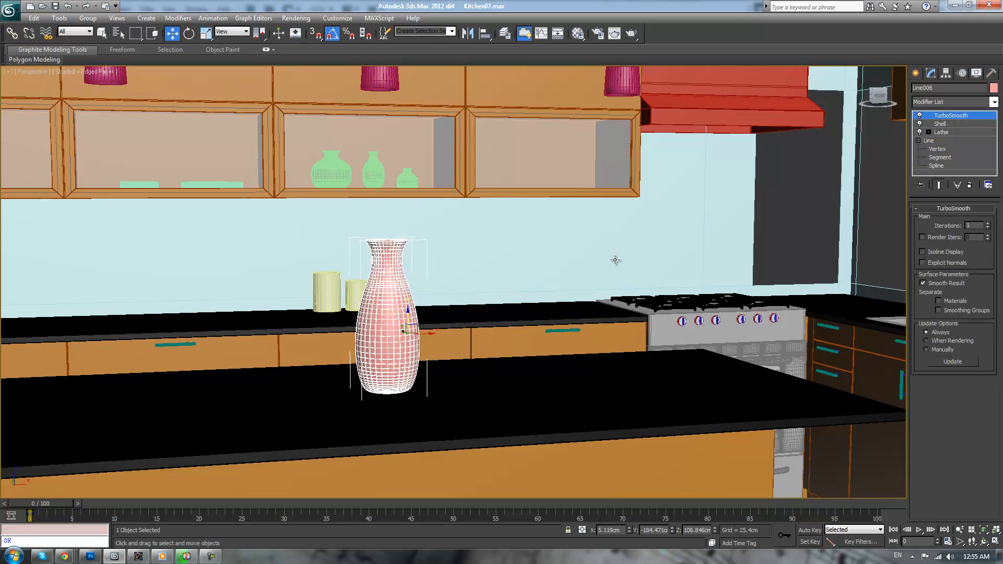
- Review the vase through the camera view and shift it slightly along the island countertop
middle_click_drag(538, 216, 608, 239, "alt")
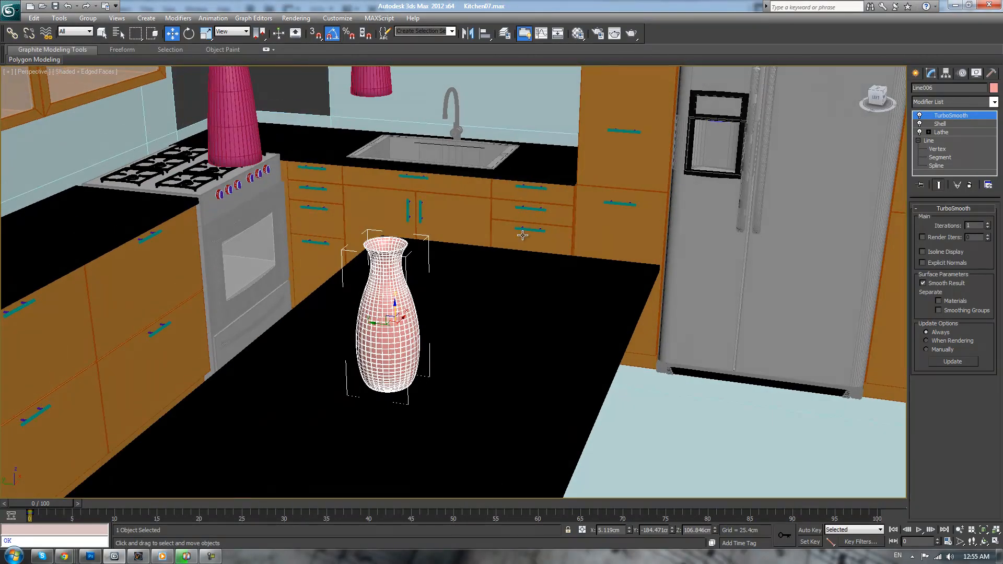
left_click(311, 95)
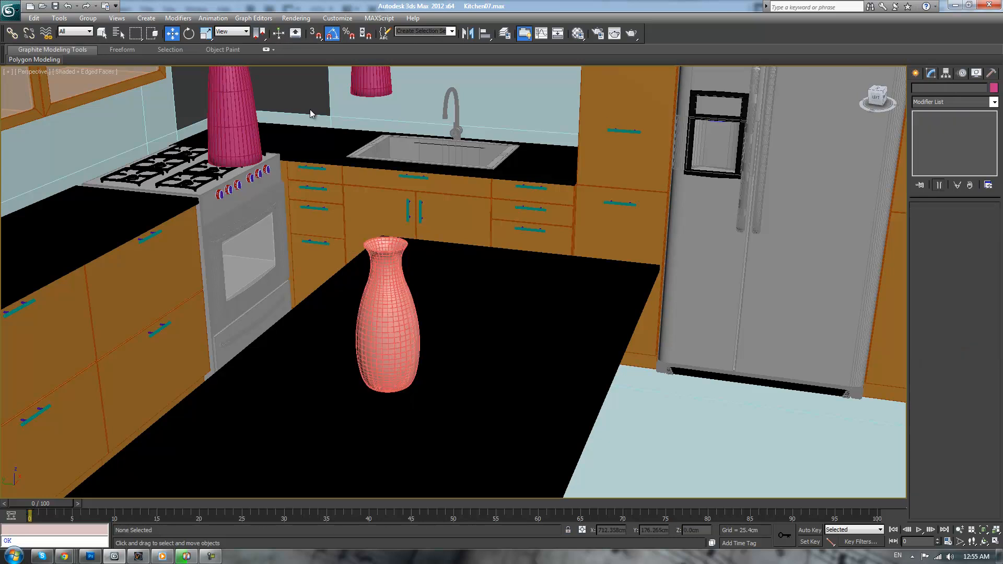
scroll(320, 123, "down", 5)
middle_click_drag(465, 244, 468, 228, "alt")
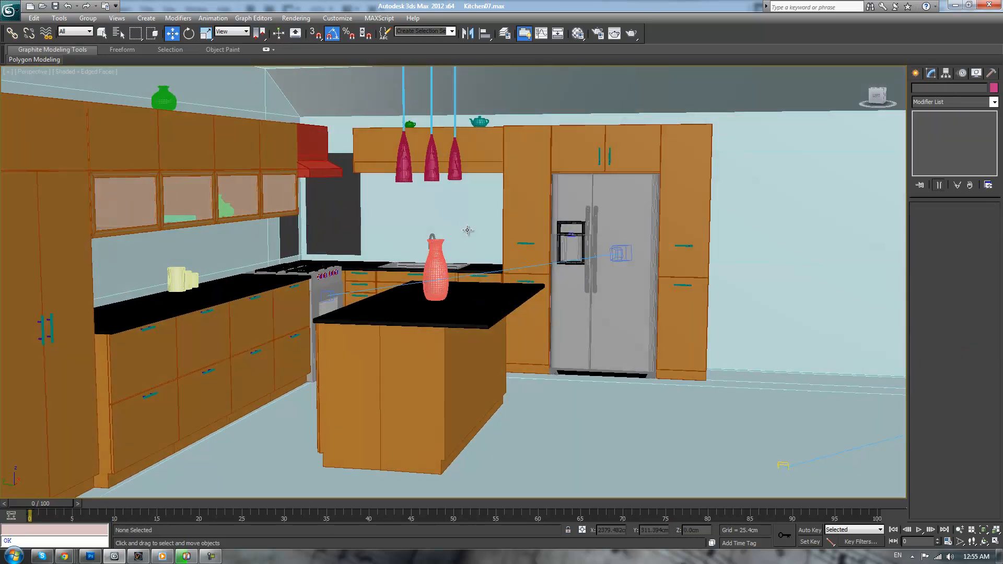
key("c")
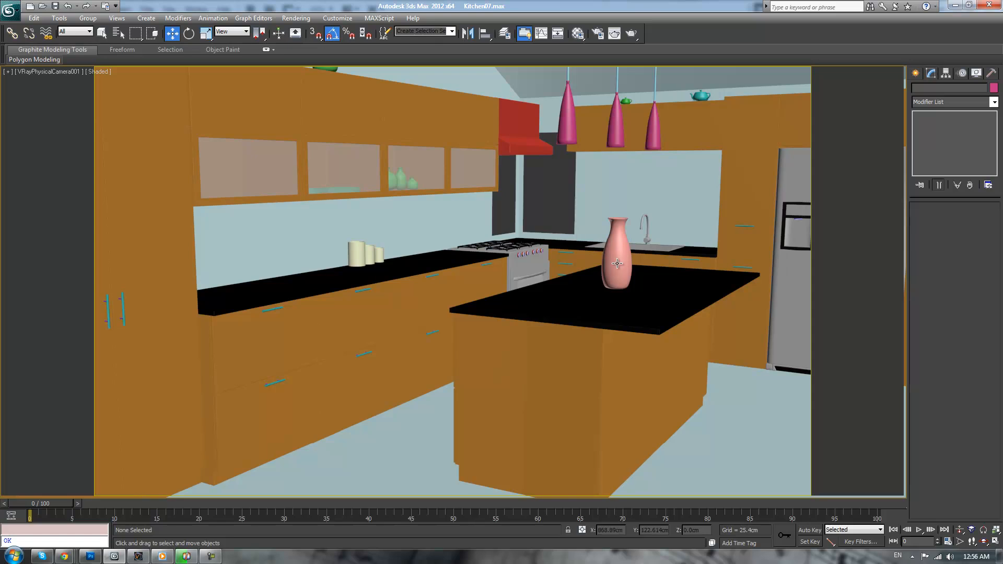
left_click(617, 264)
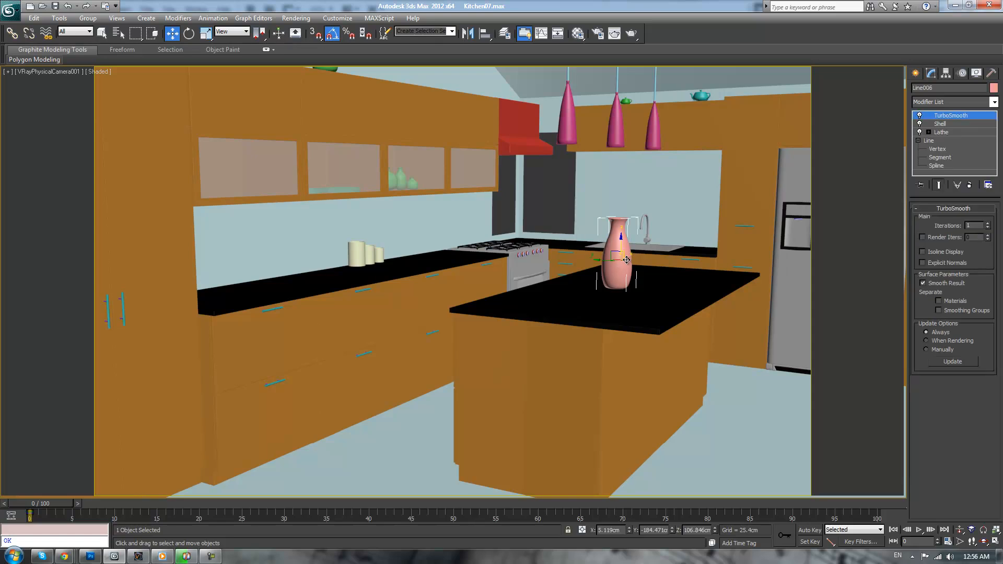
left_click_drag(629, 260, 622, 262)
left_click(541, 202)
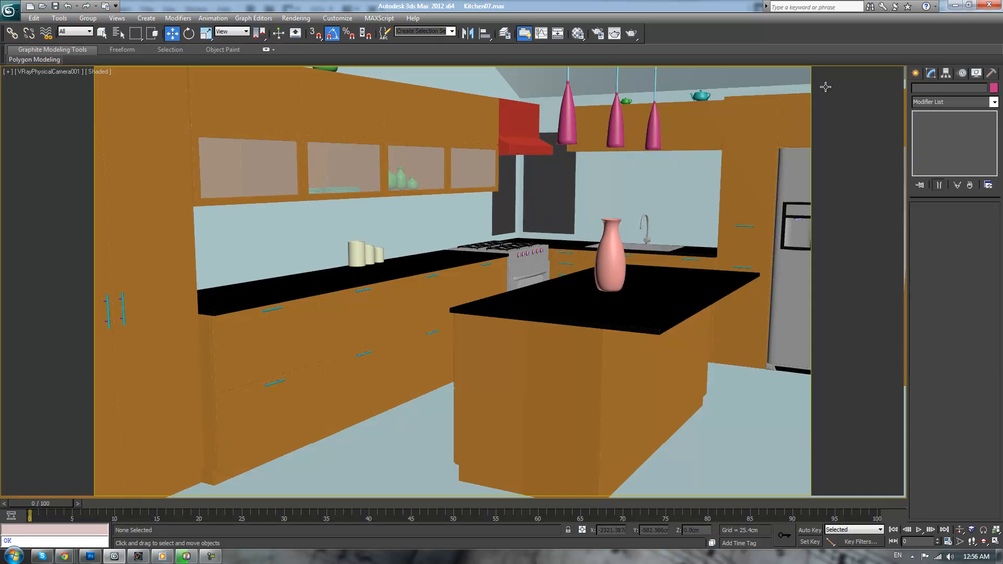
- Draw a shallow curved half-profile for a dish with the Line tool in the wireframe Front view, beside the vase
left_click(915, 75)
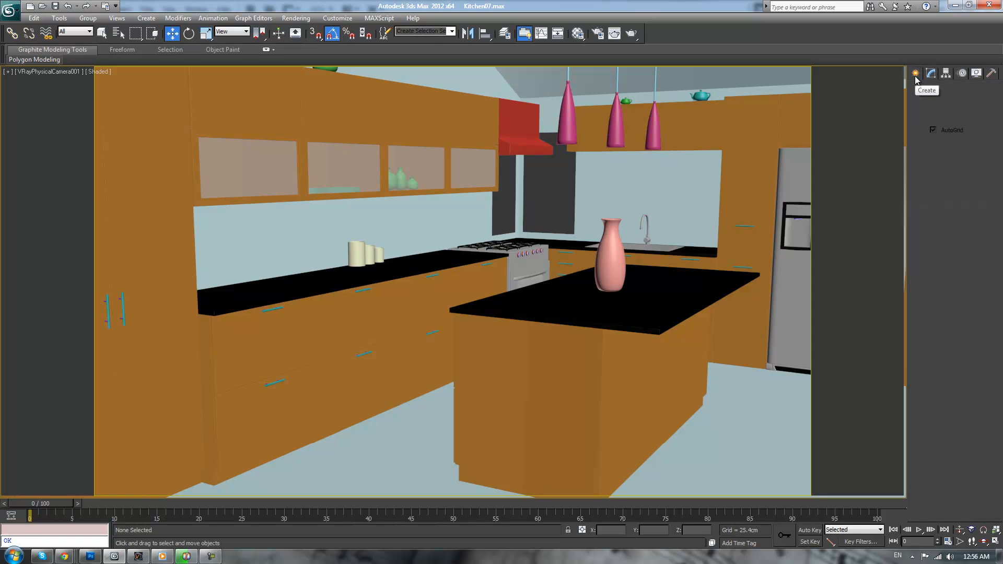
left_click(944, 149)
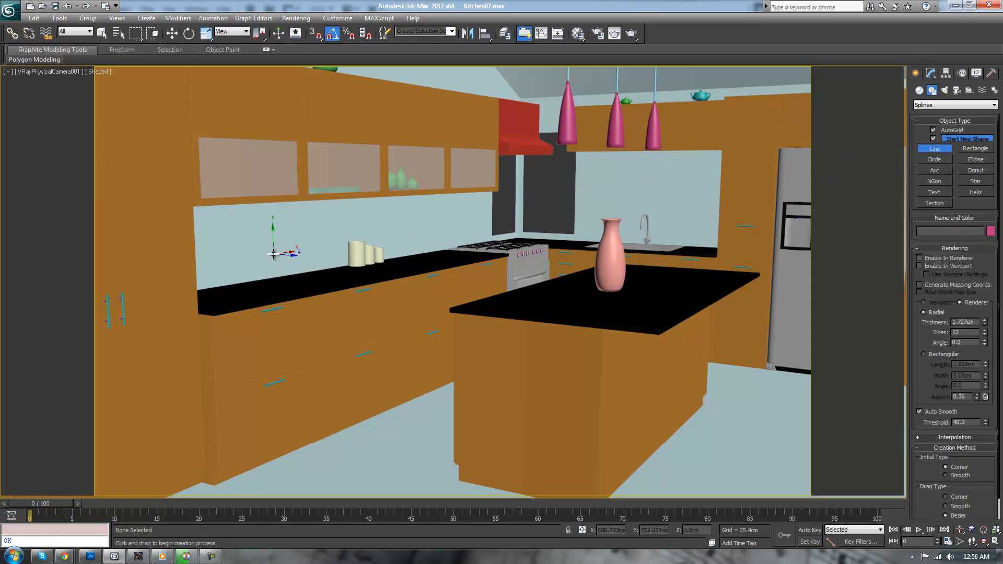
key("f")
scroll(447, 271, "up", 10)
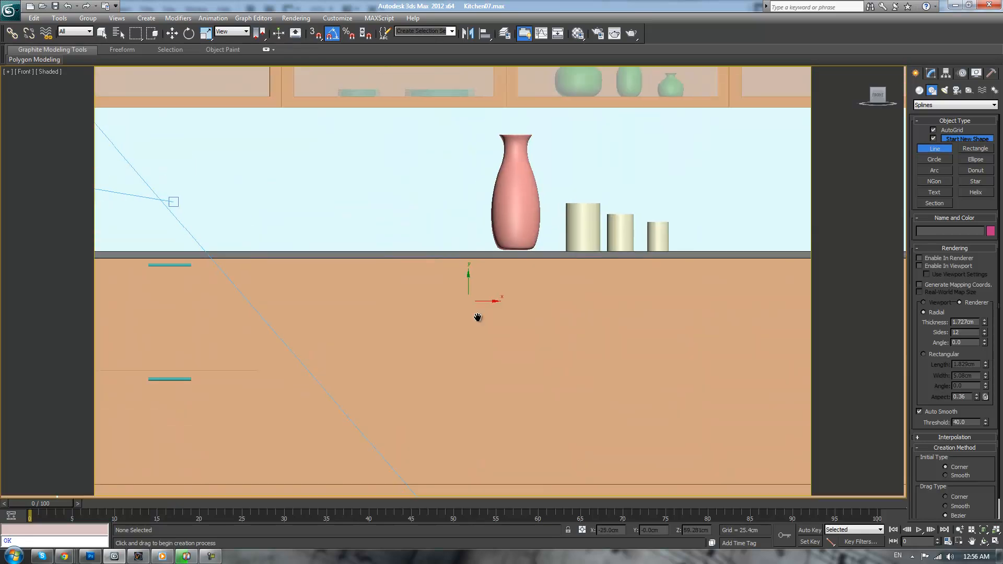
key("F3")
left_click(473, 236)
left_click_drag(438, 259, 417, 261)
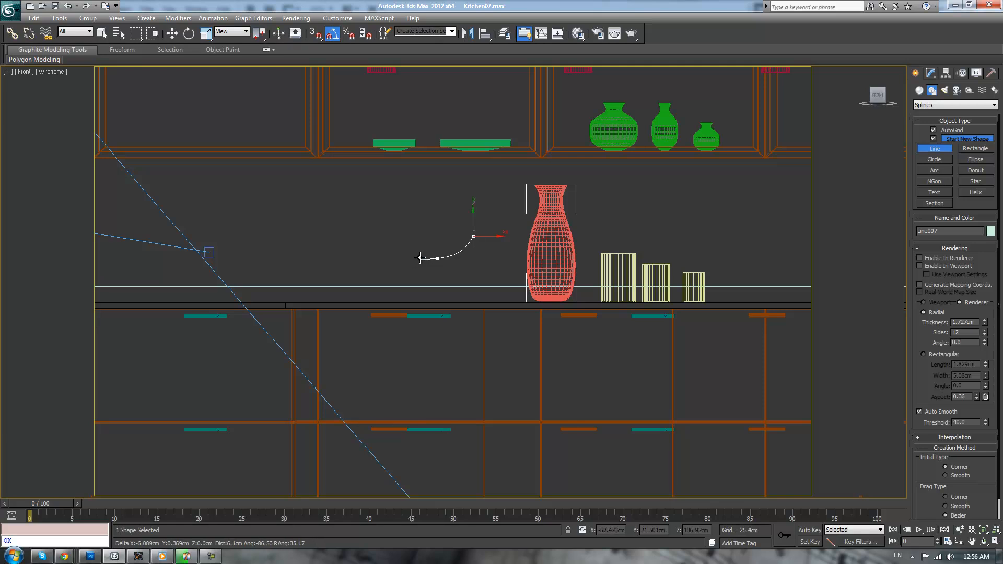
left_click(410, 259)
right_click(421, 235)
- Convert the shallow dish profile line to an editable spline
left_click(933, 77)
right_click(961, 151)
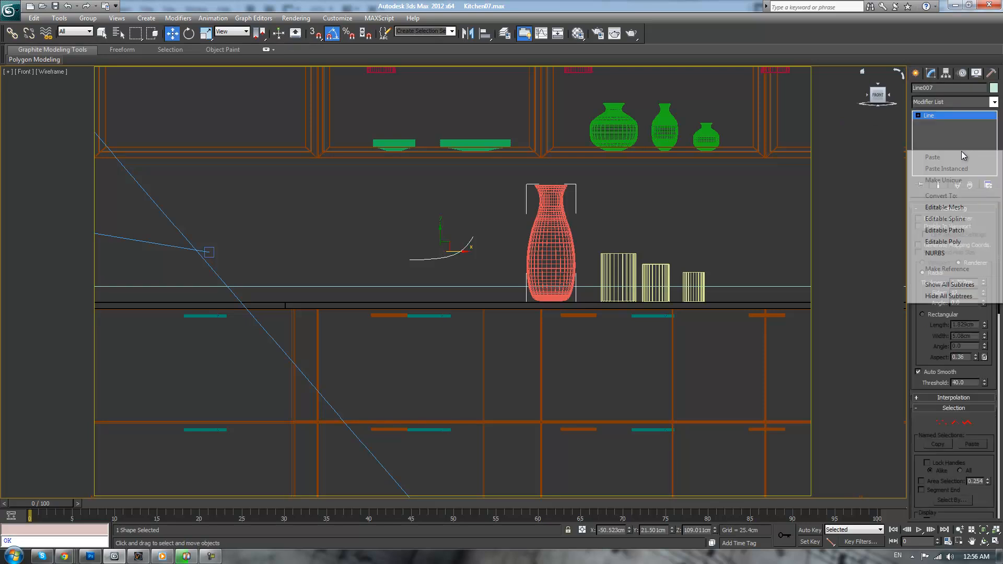
left_click(947, 221)
- Move the dish profile's two end vertices inward and set all of its vertices to Bezier
scroll(457, 268, "up", 2)
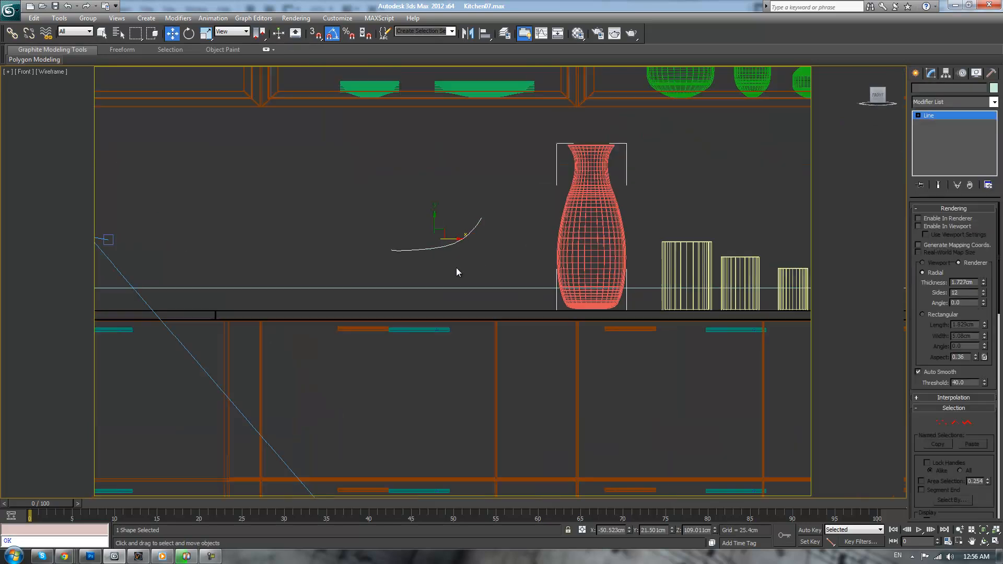
middle_click_drag(457, 268, 492, 271)
key("1")
left_click(427, 253)
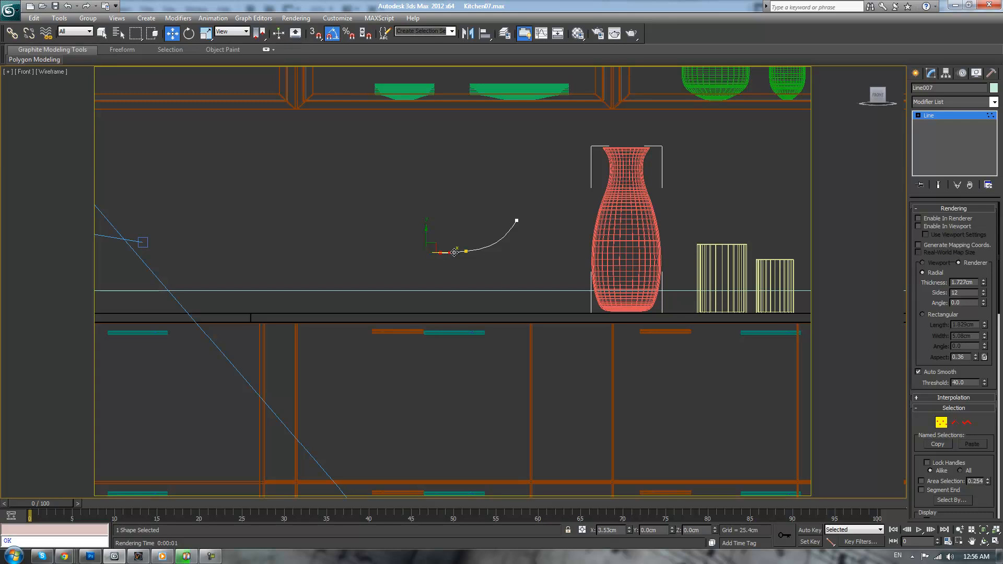
left_click_drag(498, 192, 581, 281)
left_click_drag(529, 213, 511, 222)
left_click_drag(426, 218, 565, 299)
right_click(411, 166)
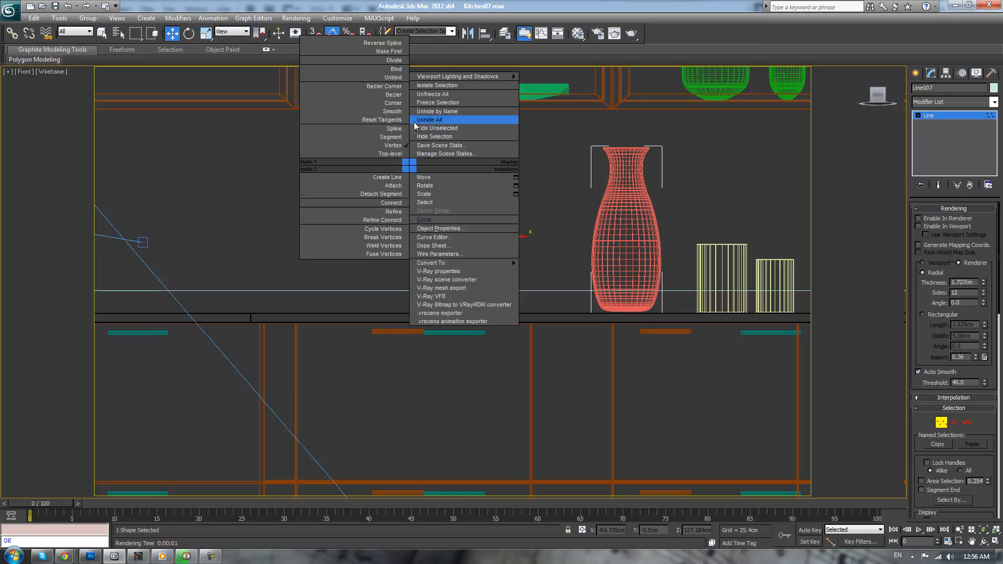
left_click(390, 95)
scroll(480, 233, "up", 3)
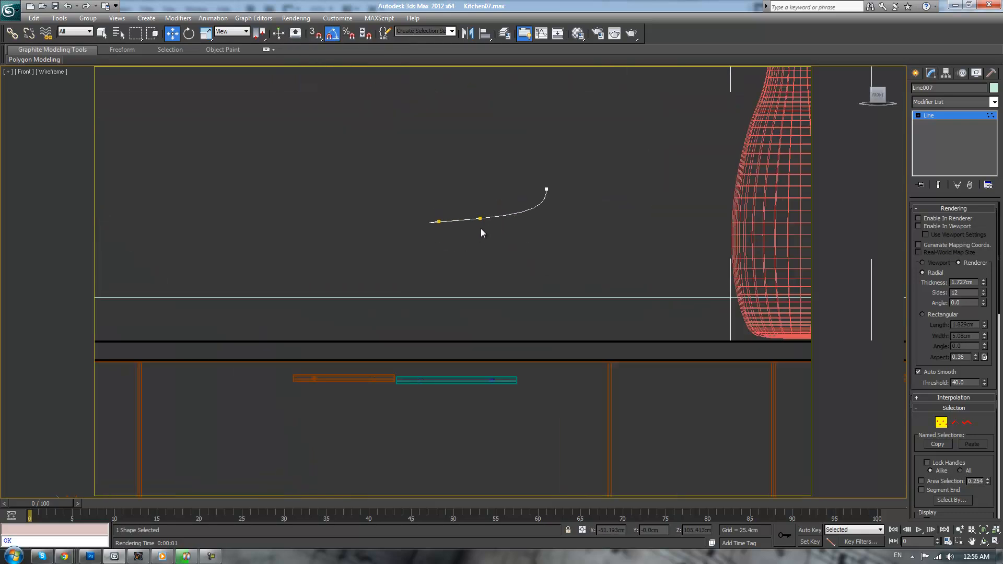
- Reposition the dish profile's inner end and middle vertices and adjust their handles to form a smooth, flat base curve
left_click_drag(448, 246, 483, 244)
left_click_drag(475, 203, 495, 231)
left_click_drag(414, 224, 499, 215)
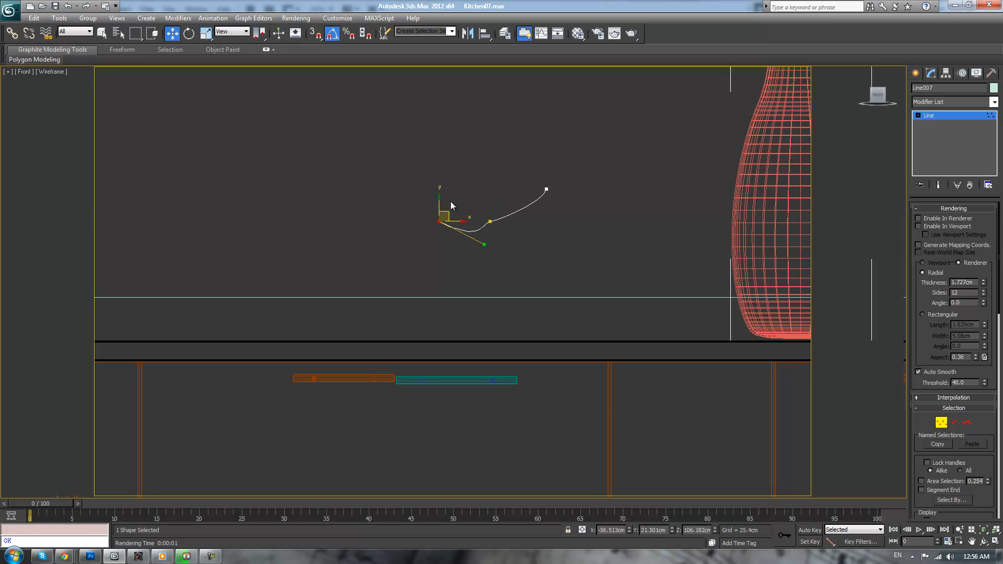
right_click(450, 197)
left_click(436, 118)
left_click(450, 224)
left_click_drag(422, 208, 470, 237)
- Adjust the dish profile's middle vertex and move the rim vertex inward for a steeper outer curve
left_click(484, 257)
left_click(490, 221)
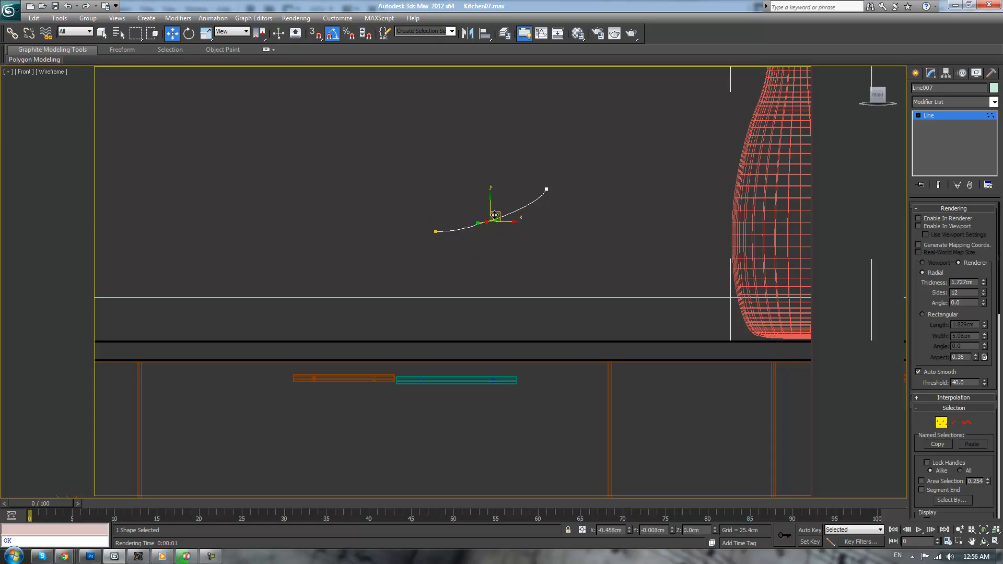
left_click(546, 189)
left_click_drag(542, 182, 529, 190)
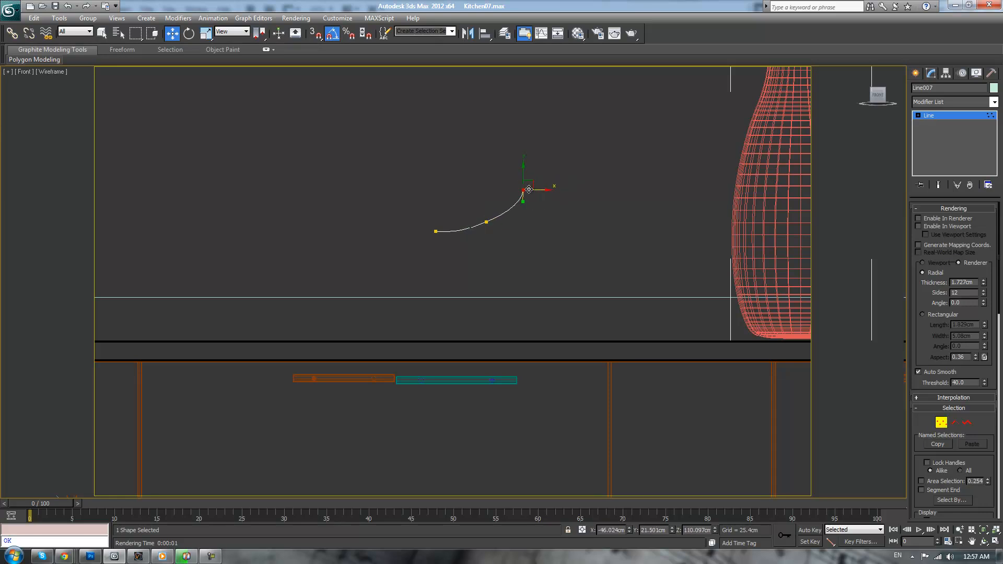
- Apply a Lathe modifier to the dish profile and move its axis to the profile's inner end
left_click(972, 115)
left_click(995, 102)
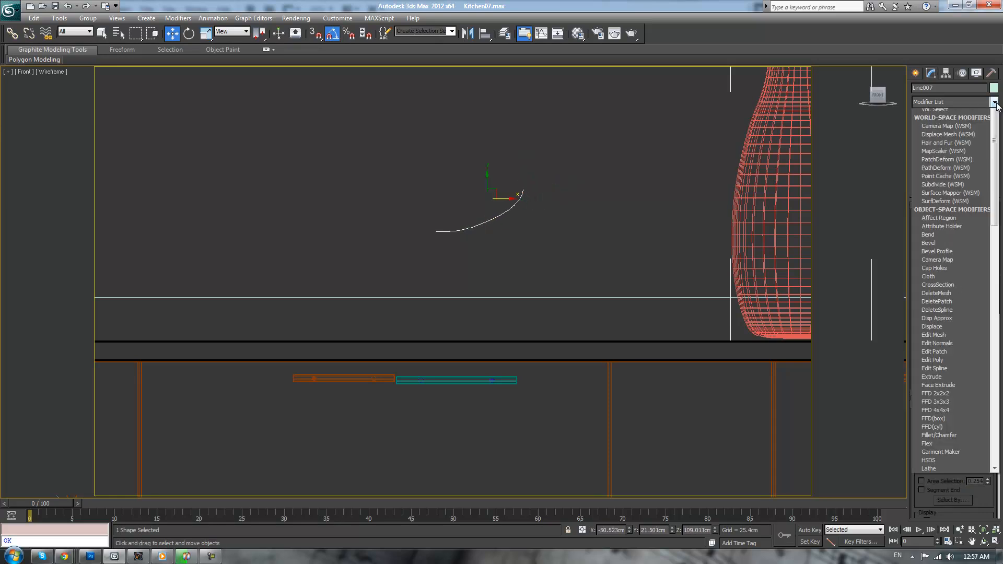
key("l")
key("Return")
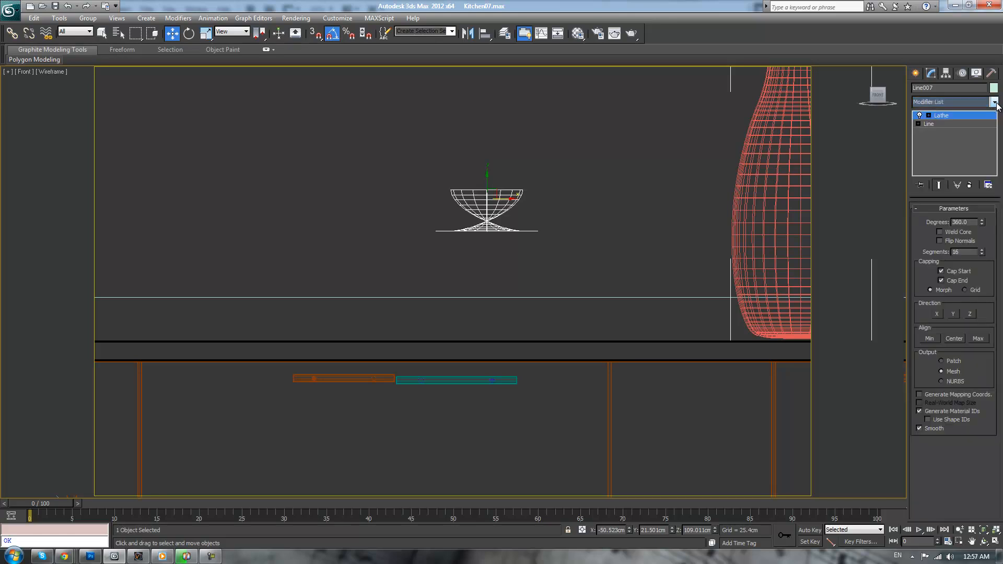
left_click_drag(504, 197, 452, 198)
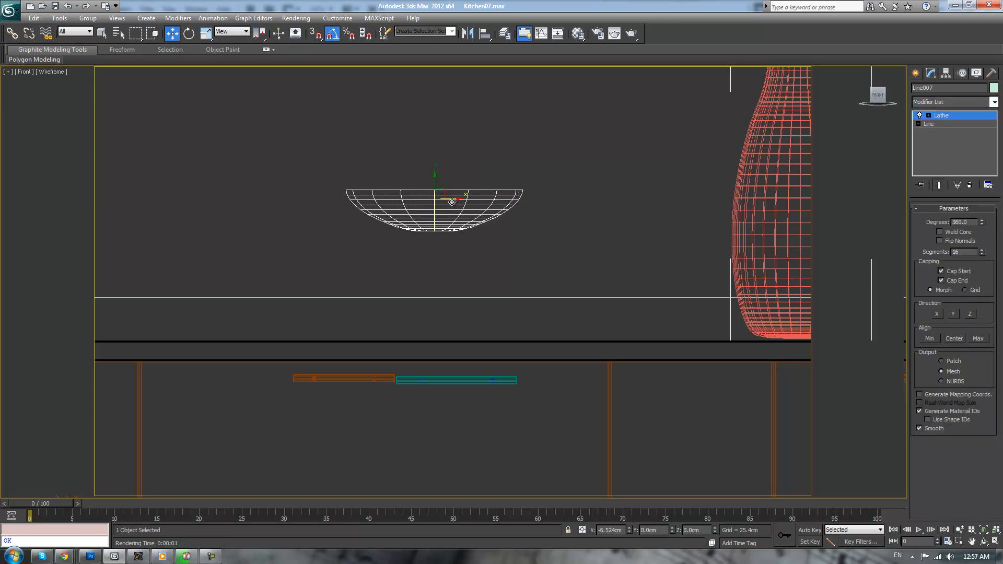
- Add Shell and TurboSmooth modifiers to the lathed dish and display the Front view shaded
left_click(981, 100)
key("s")
key("h")
key("Return")
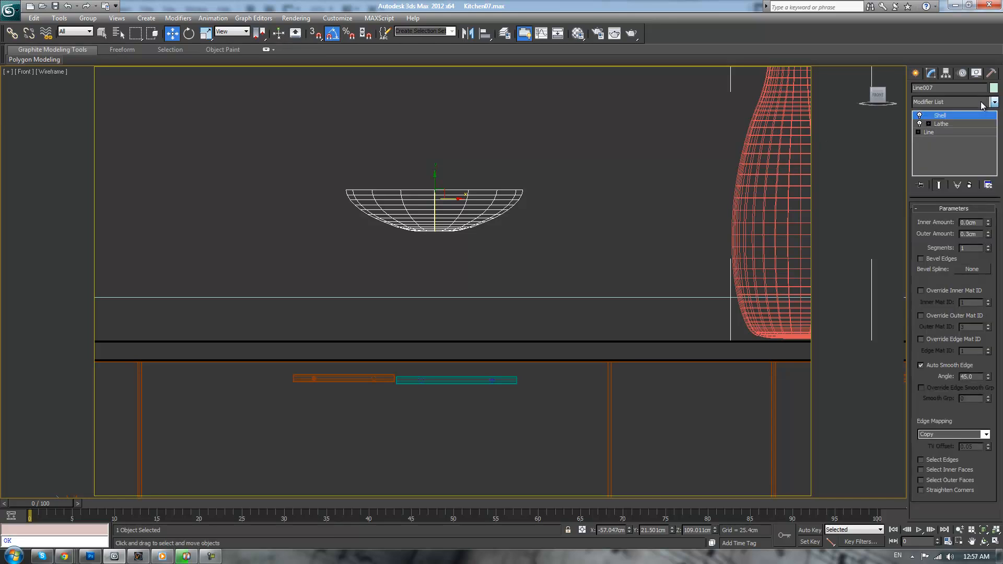
left_click(957, 102)
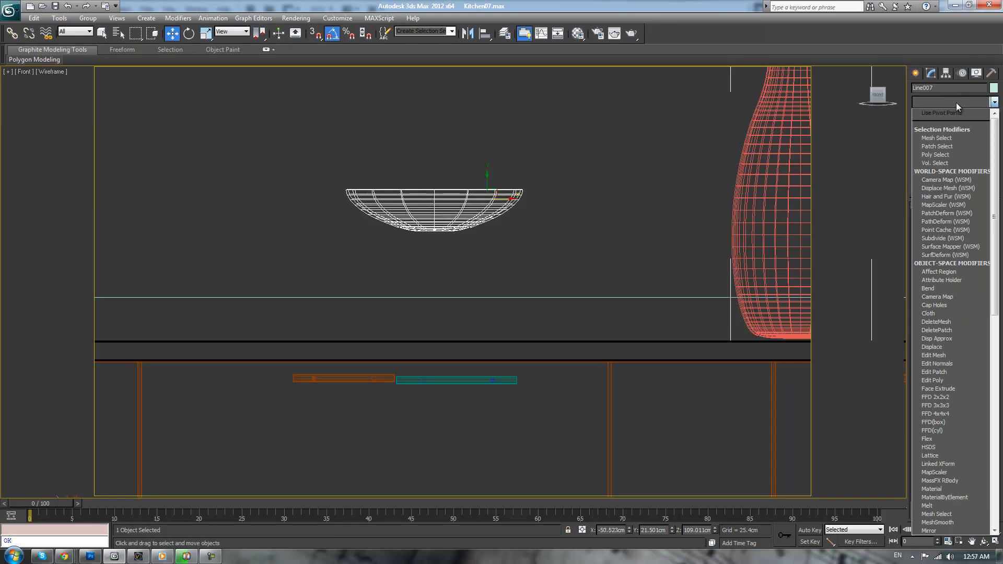
key("t")
key("u")
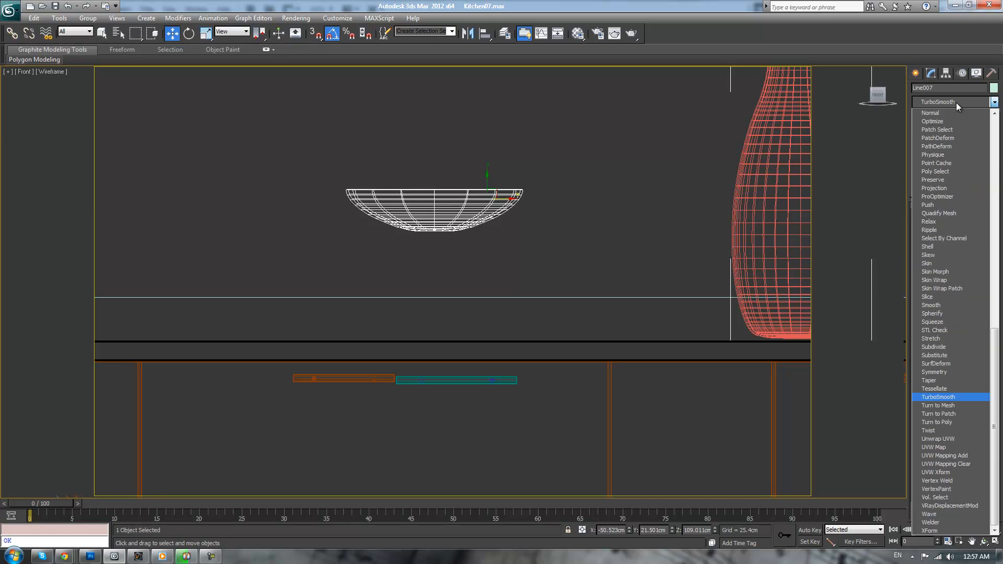
key("Return")
key("F3")
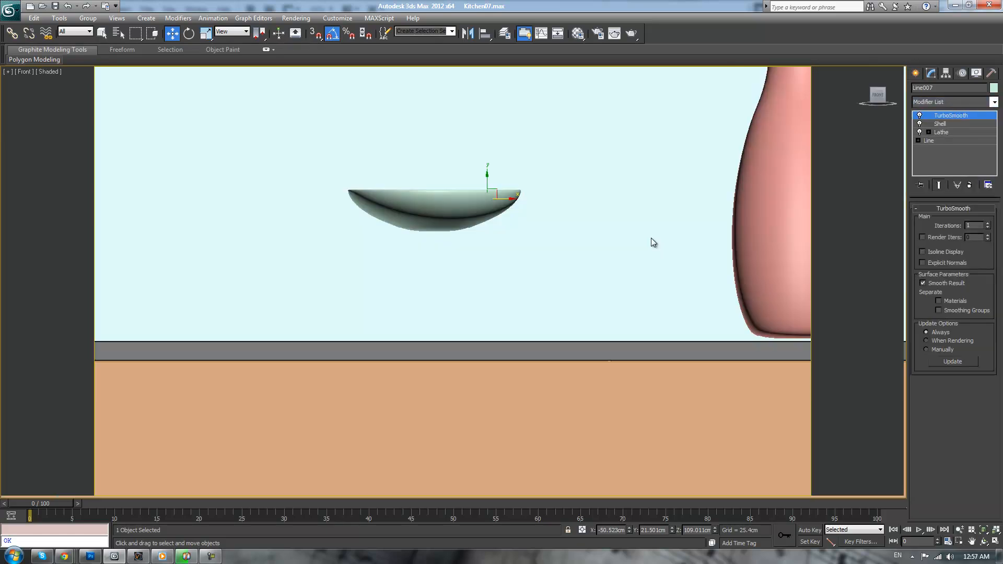
- In the Perspective view, move the dish over the back countertop and lower it onto the surface
key("p")
middle_click_drag(582, 226, 471, 253, "alt")
left_click_drag(478, 240, 338, 308)
middle_click_drag(338, 308, 657, 289, "alt")
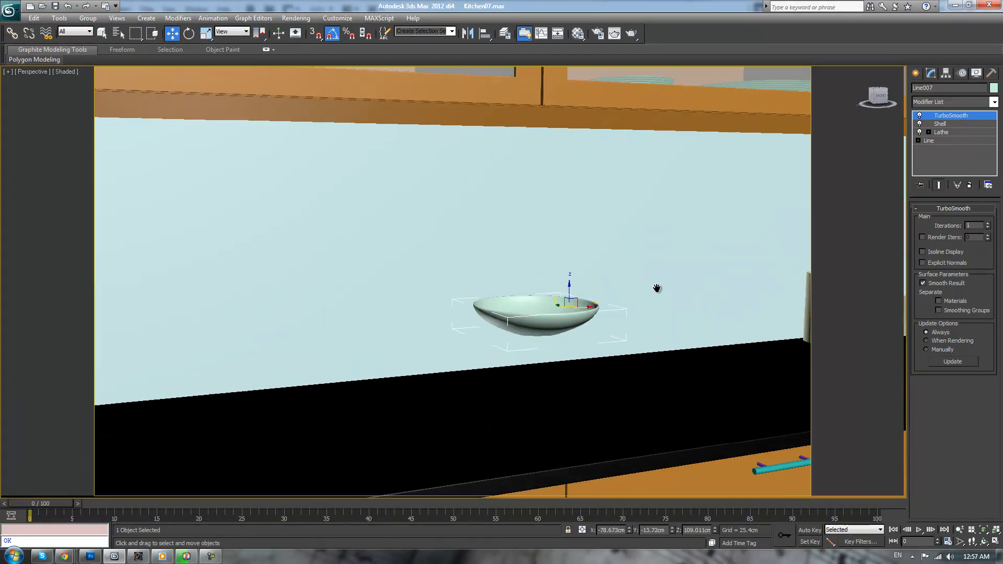
scroll(657, 289, "up", 3)
left_click_drag(628, 298, 632, 412)
middle_click_drag(632, 412, 630, 294)
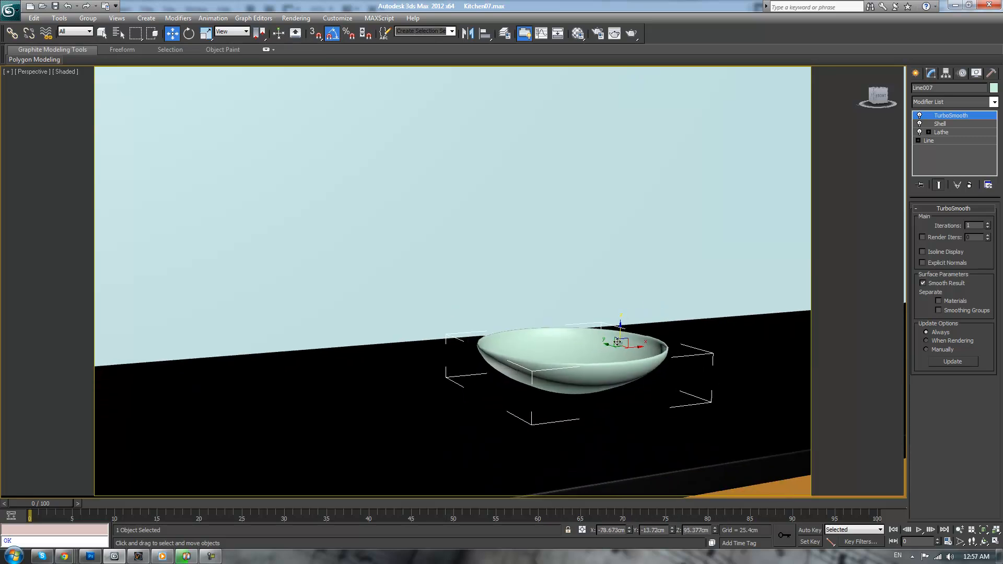
left_click_drag(620, 331, 621, 330)
- Slide the dish along the back countertop to a spot near the wall, beside the three canisters
scroll(668, 332, "down", 3)
middle_click_drag(669, 333, 691, 358, "alt")
middle_click_drag(602, 315, 298, 278, "alt")
left_click_drag(282, 285, 312, 256)
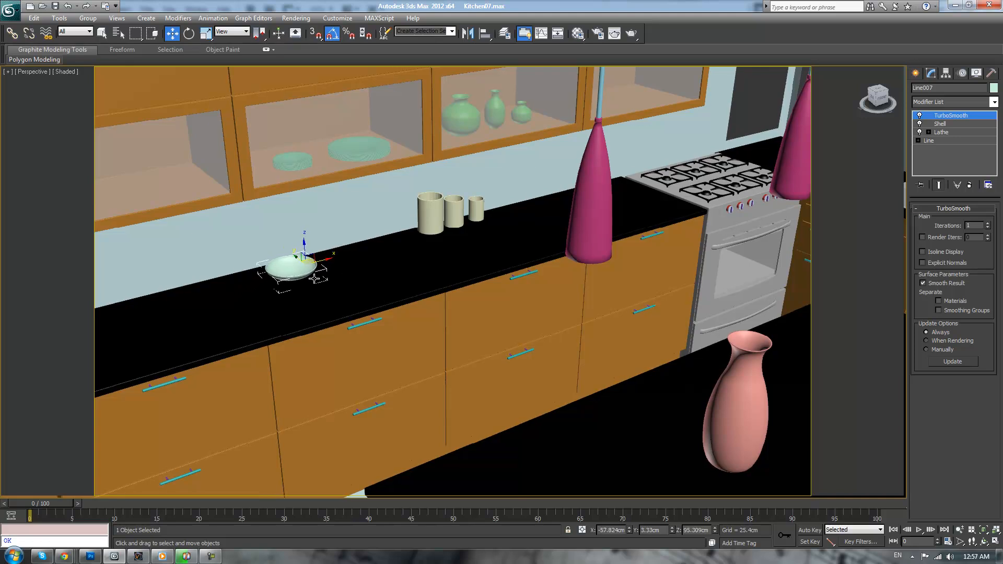
- Copy the countertop dish into the glass-fronted wall cabinet nearest the range hood
middle_click_drag(388, 226, 504, 249, "alt")
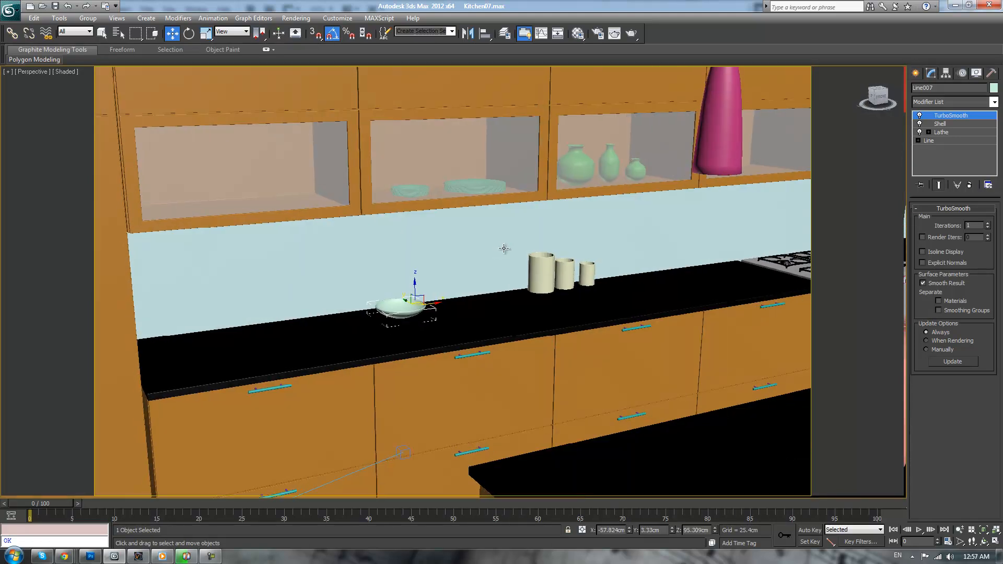
left_click_drag(421, 296, 264, 193, "shift")
key("Return")
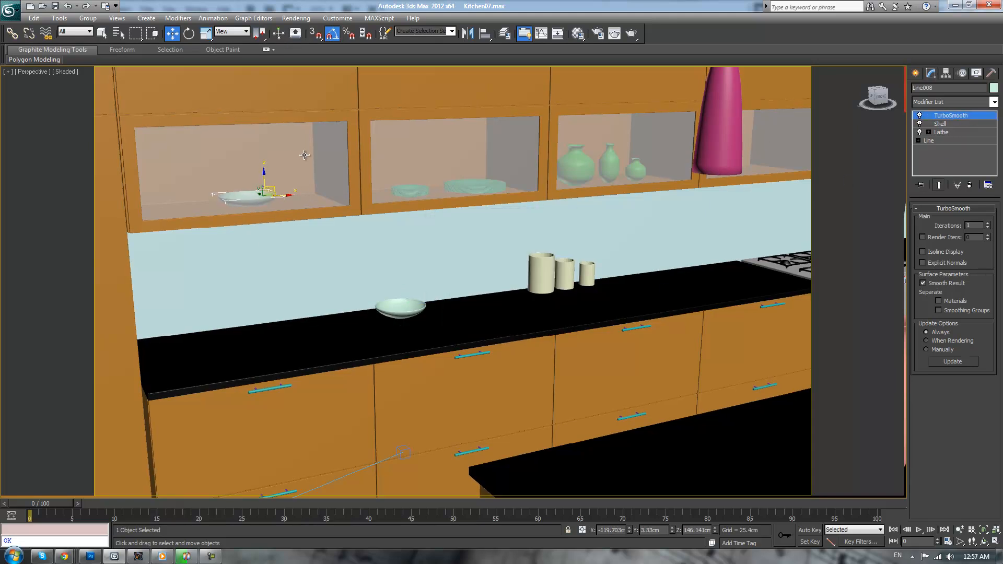
left_click_drag(287, 196, 737, 166)
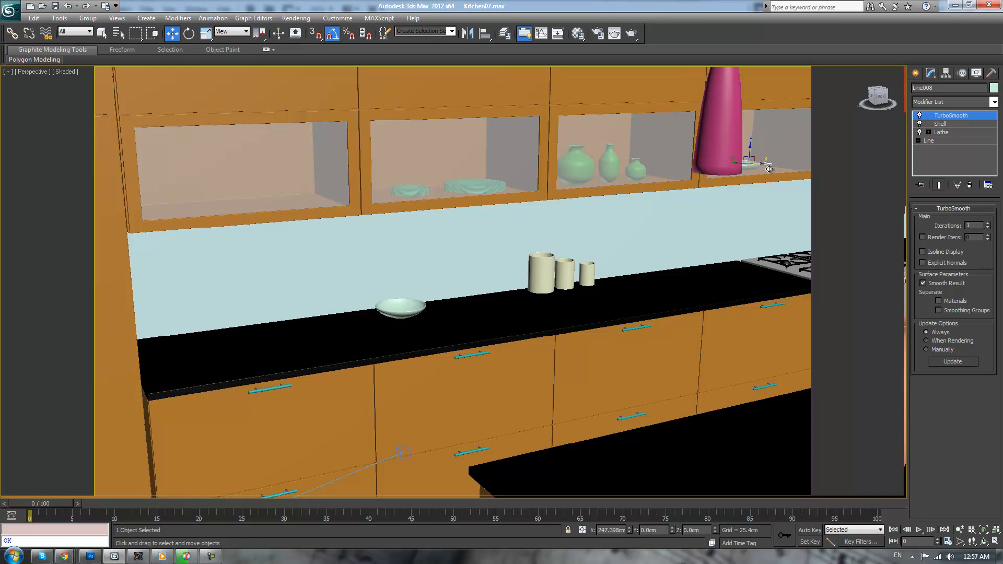
- Position the copied dish on the wall cabinet's shelf, behind the glass
scroll(737, 167, "down", 4)
middle_click_drag(735, 165, 457, 287)
scroll(492, 294, "up", 5)
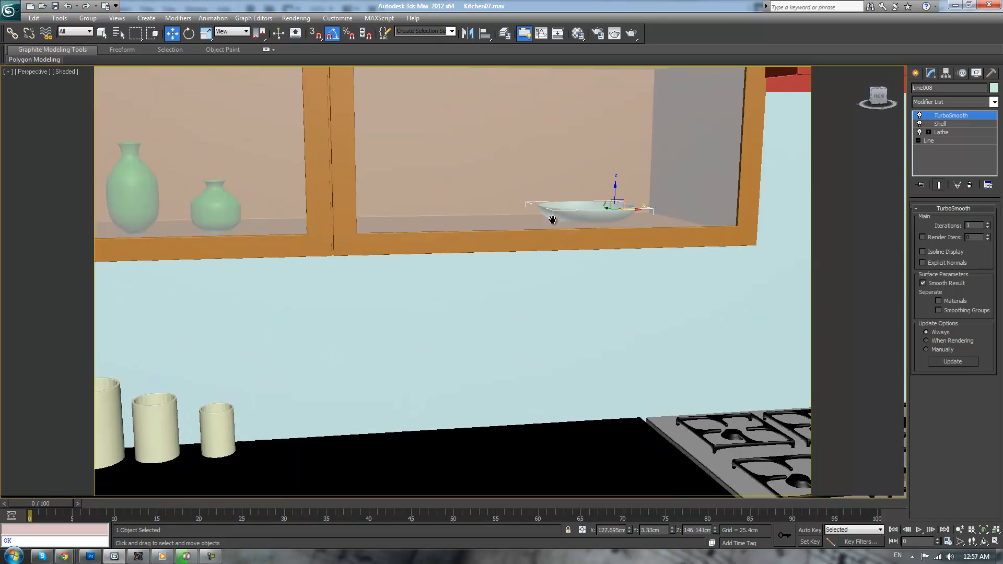
middle_click_drag(552, 244, 553, 261, "alt")
left_click_drag(544, 252, 511, 263)
scroll(545, 303, "up", 5)
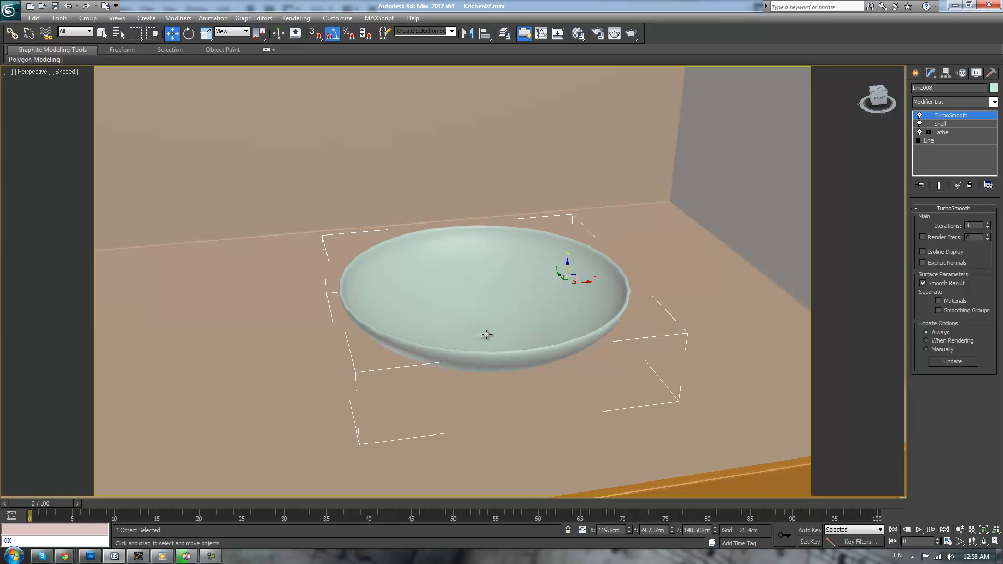
- Enable Weld Core in the Lathe modifier of the cabinet dish
left_click(933, 140)
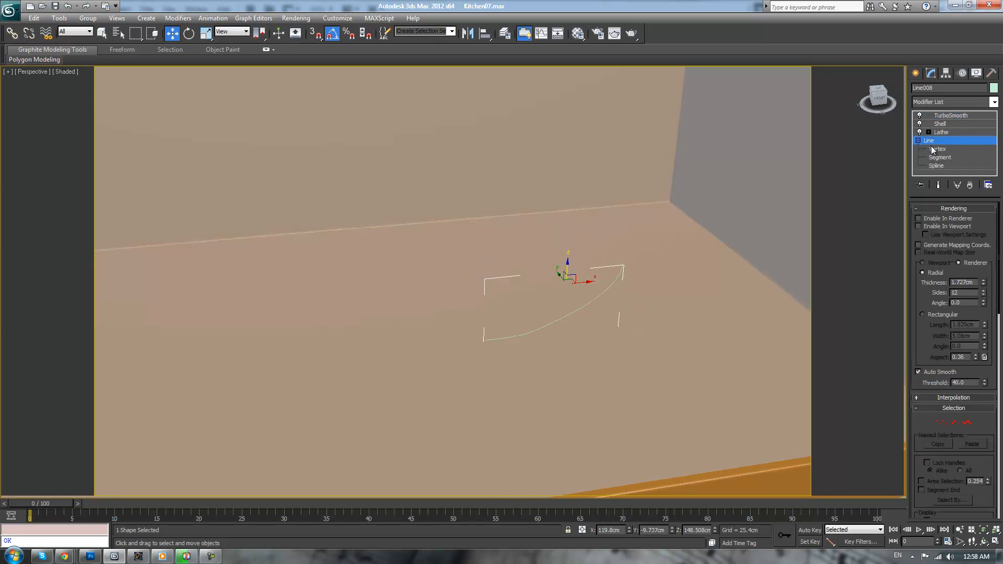
left_click(945, 131)
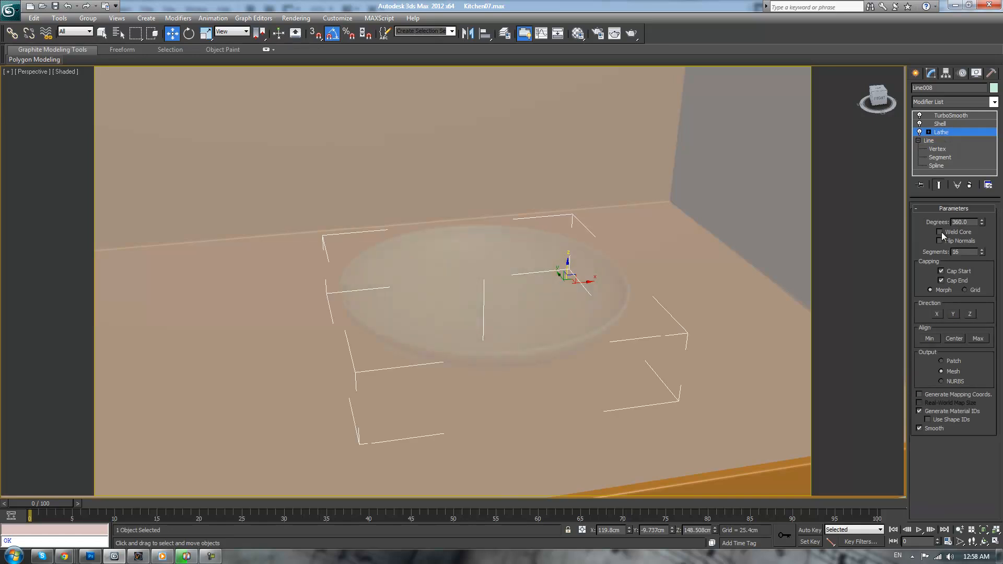
left_click(948, 116)
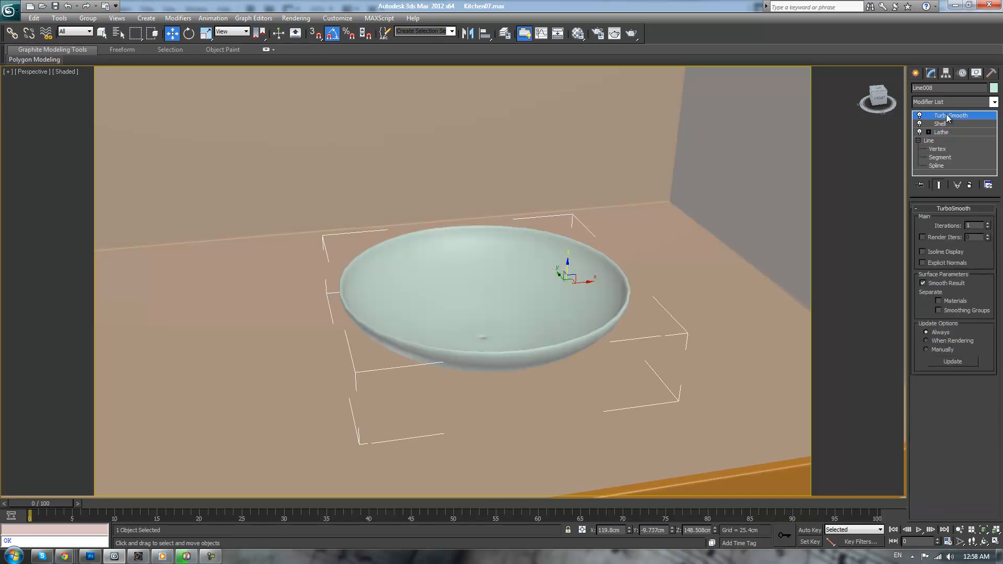
left_click(939, 132)
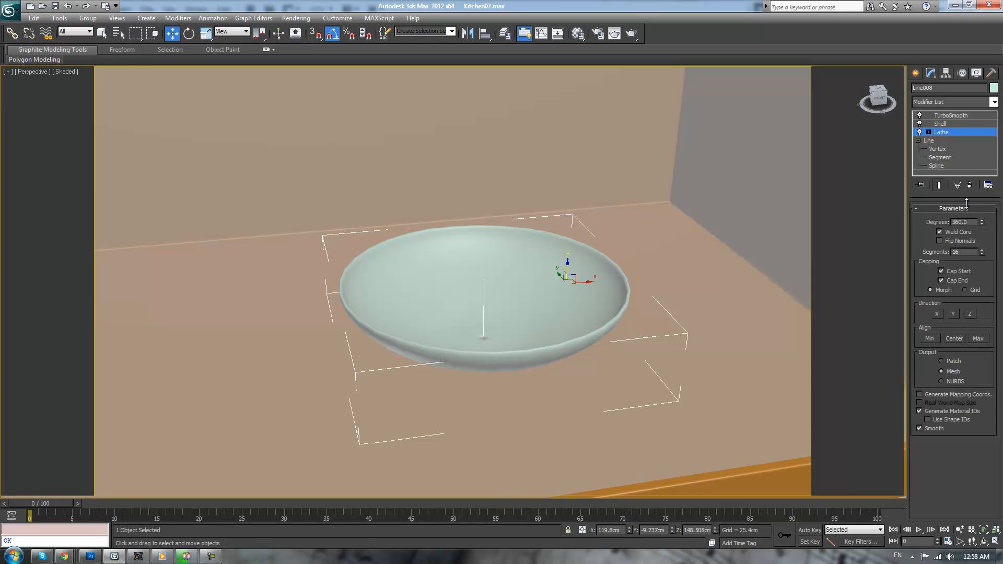
- Shift the cabinet dish's Lathe axis slightly toward the rim to remove the bump at its centre
left_click(939, 124)
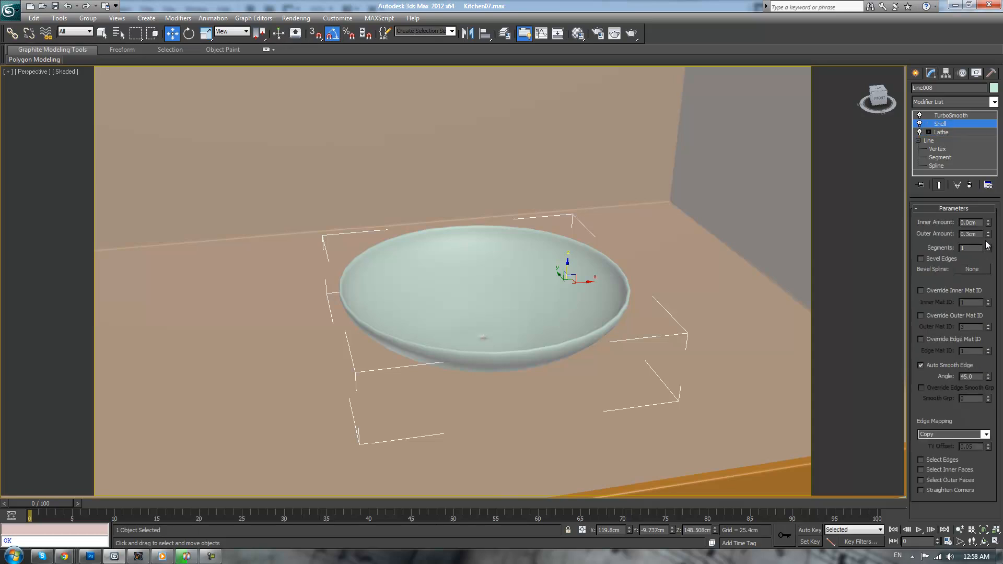
left_click(929, 132)
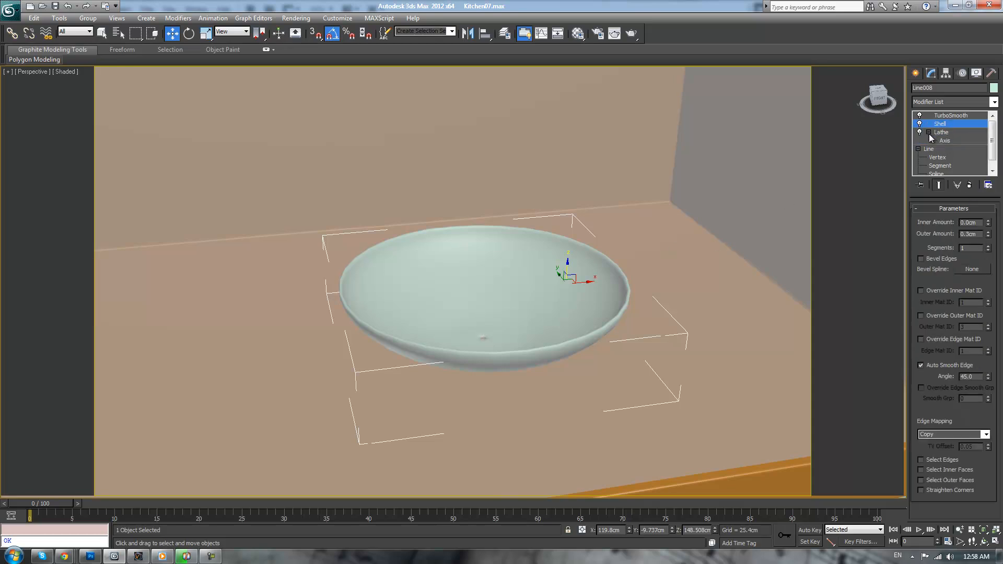
left_click(937, 141)
left_click_drag(506, 290, 508, 287)
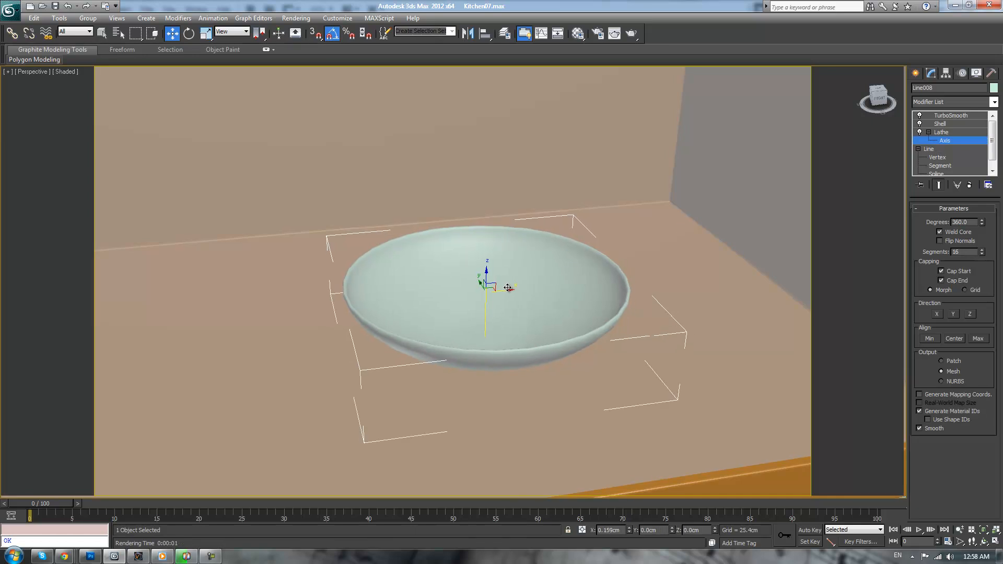
left_click(951, 115)
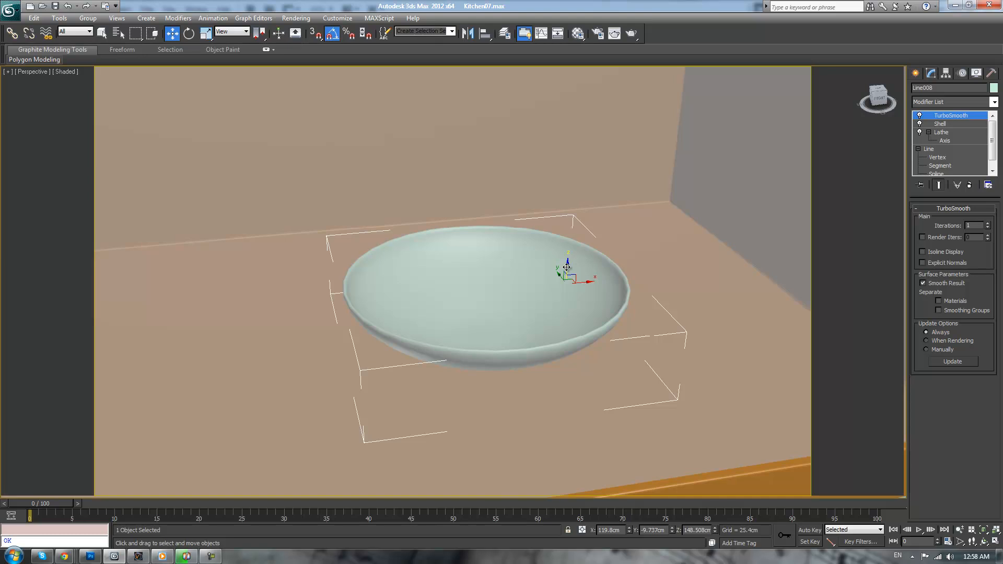
middle_click_drag(611, 270, 573, 252, "alt")
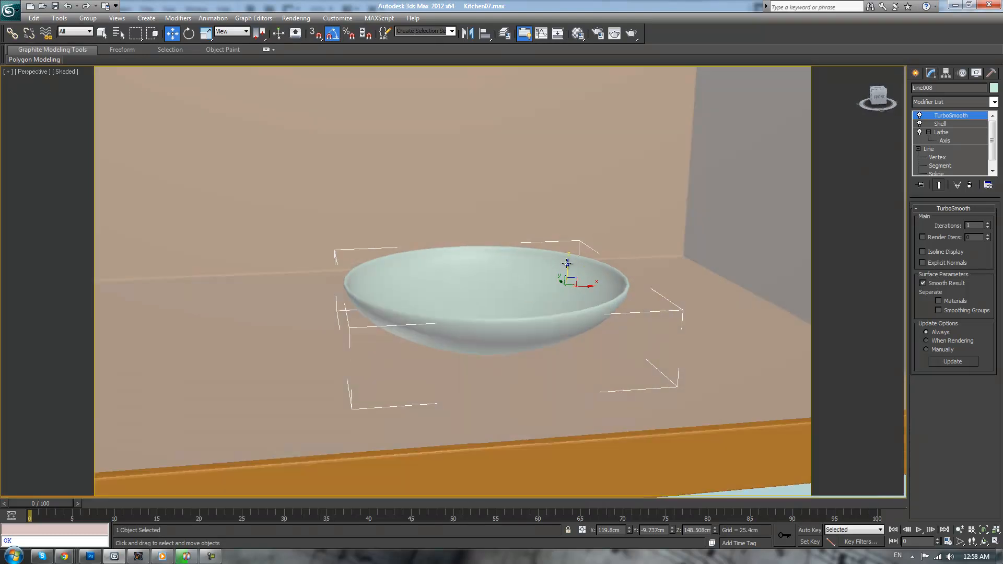
left_click(568, 255)
key("ctrl+v")
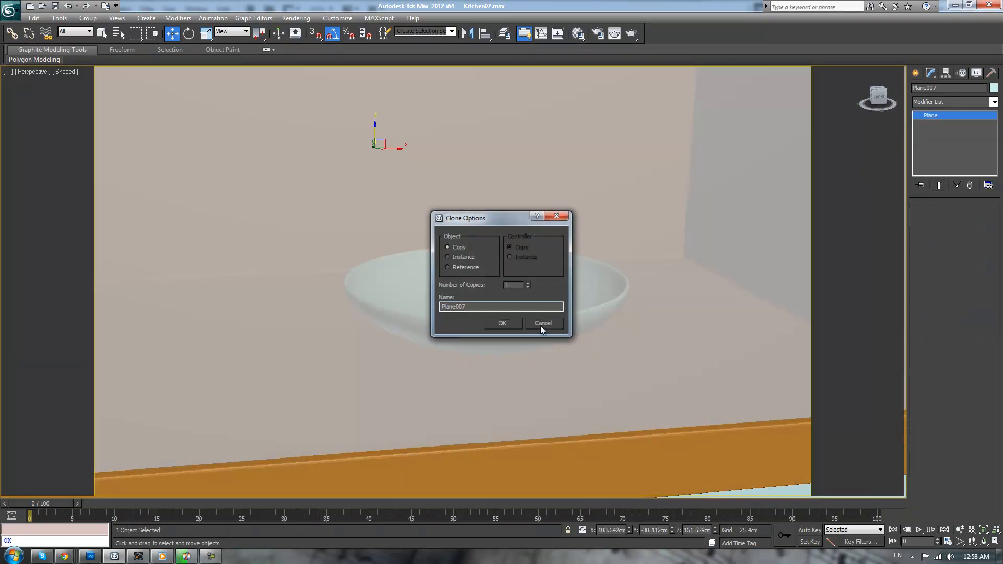
left_click(542, 324)
- Clone the cabinet dish upward into a stack of seven closely spaced copies
left_click(570, 273)
left_click_drag(567, 266, 566, 263, "shift")
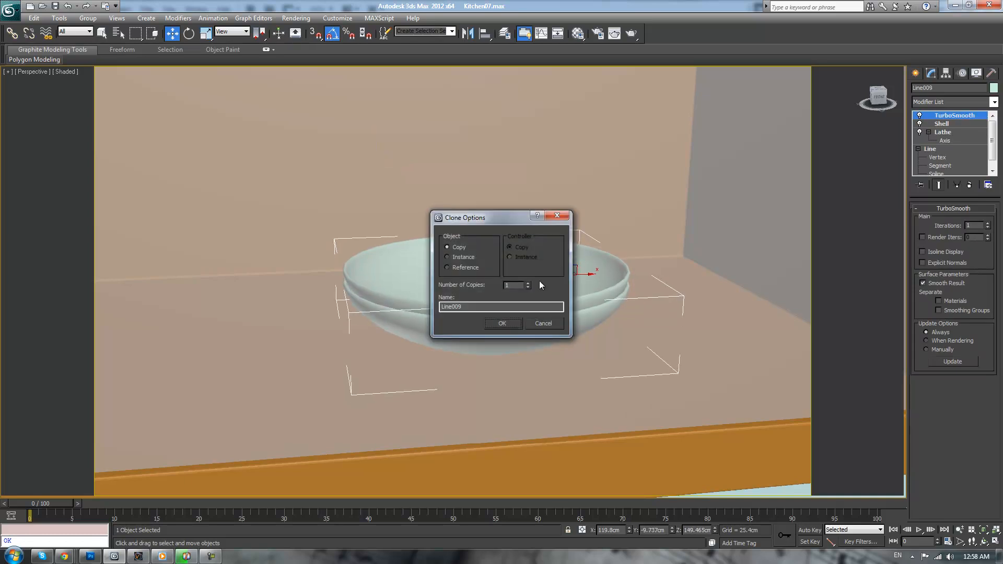
left_click(503, 323)
- Shift the Lathe axis of the original countertop dish slightly along X to shrink the hole at its centre
scroll(629, 262, "down", 8)
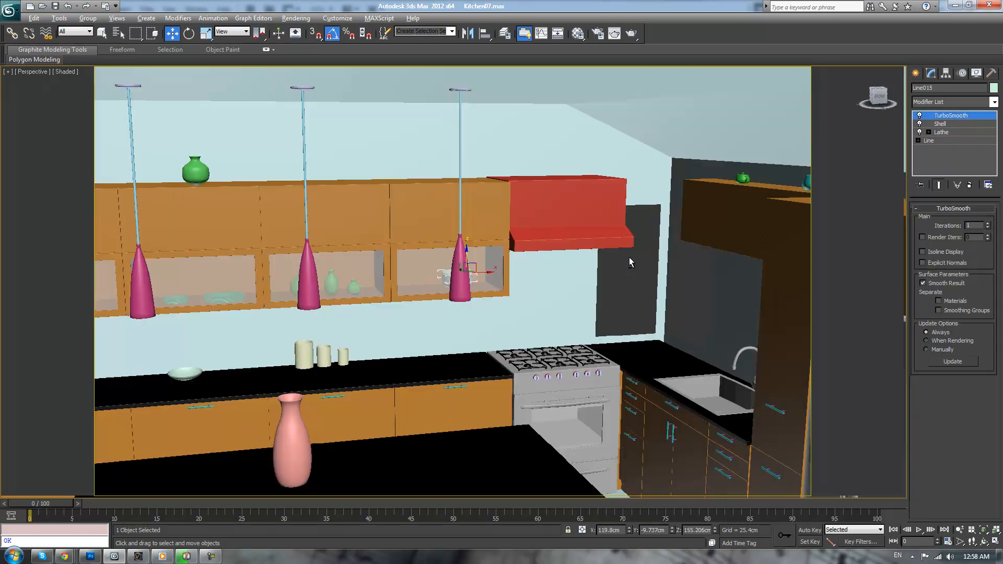
scroll(629, 263, "up", 1)
left_click(111, 102)
scroll(510, 197, "up", 3)
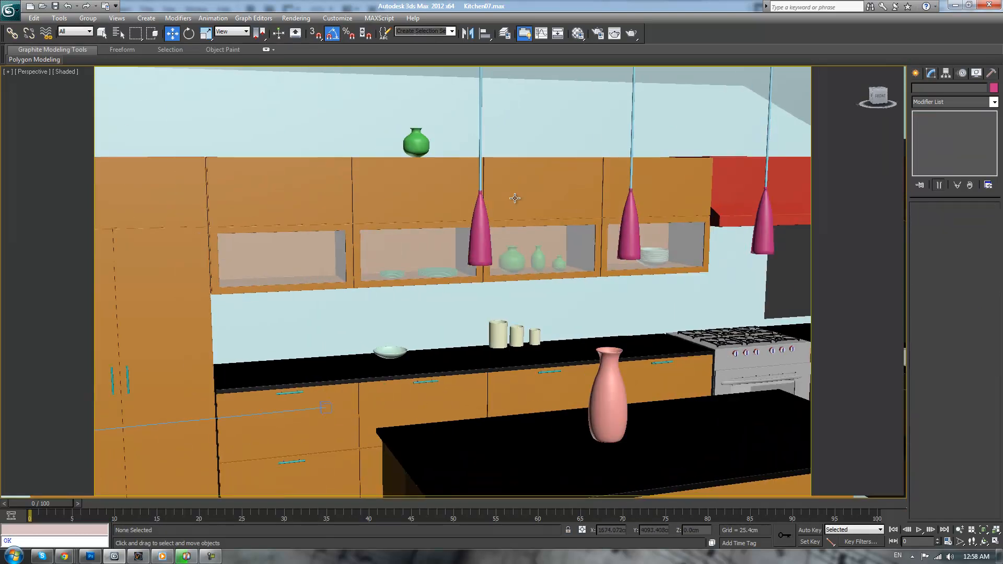
scroll(465, 249, "up", 6)
scroll(463, 283, "up", 4)
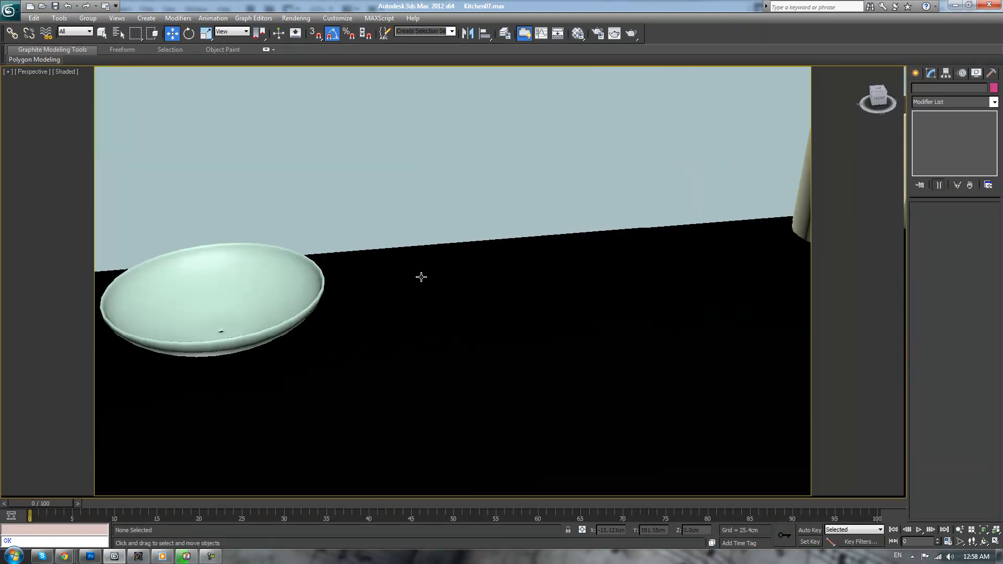
middle_click_drag(421, 275, 472, 293)
left_click(401, 290)
left_click(929, 133)
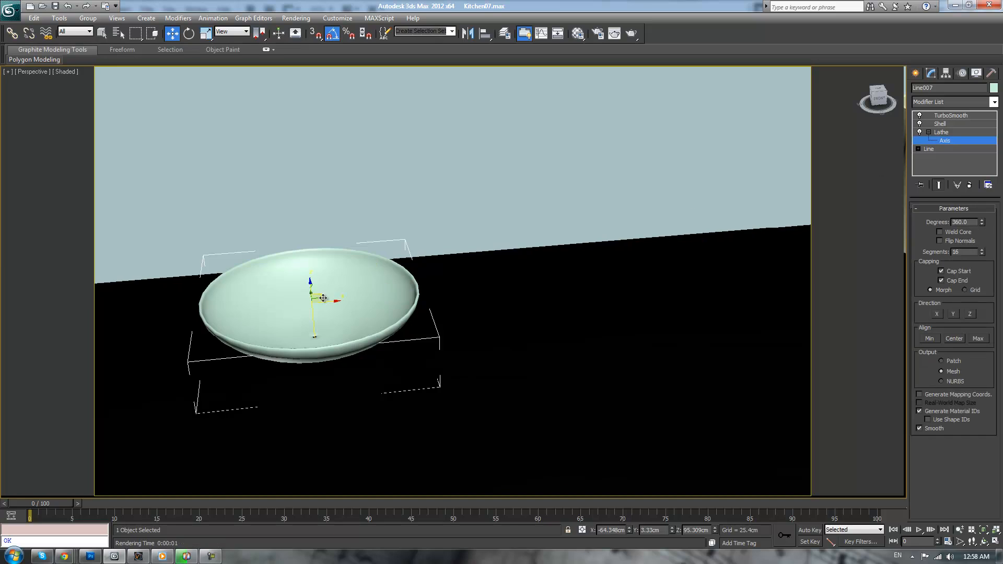
left_click_drag(335, 303, 335, 302)
scroll(335, 302, "up", 10)
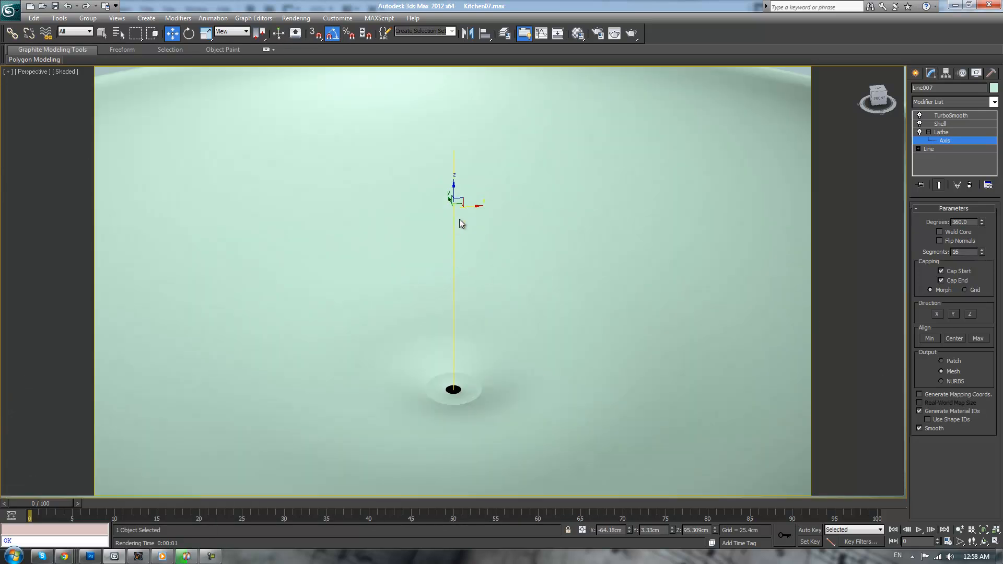
mouse_move(470, 207)
left_mouse_down()
mouse_move(511, 207)
mouse_move(329, 219)
mouse_move(477, 216)
left_mouse_up()
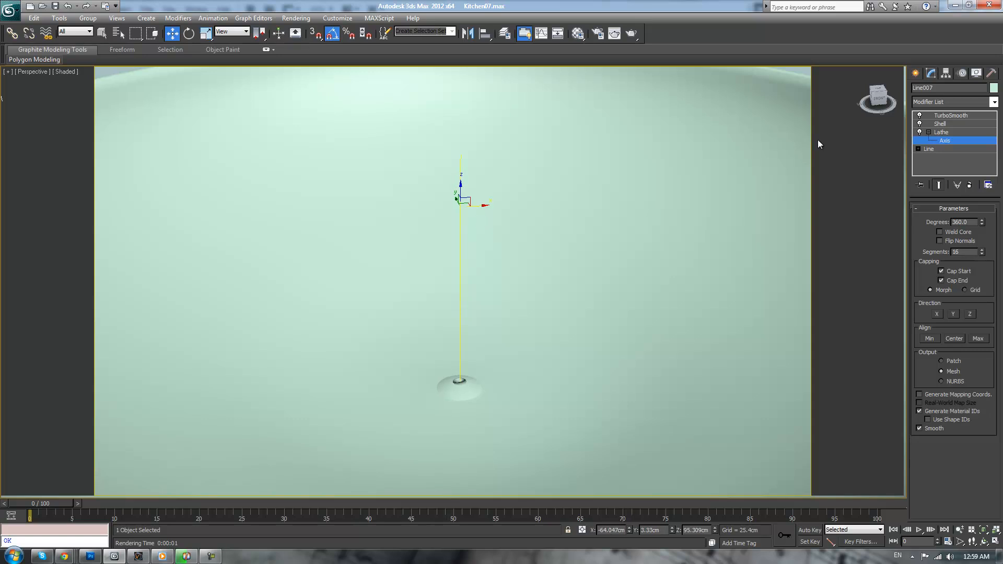
- Move the countertop dish's Lathe axis a little further along X to tighten the central hole, and return to its TurboSmooth level
scroll(497, 339, "down", 5)
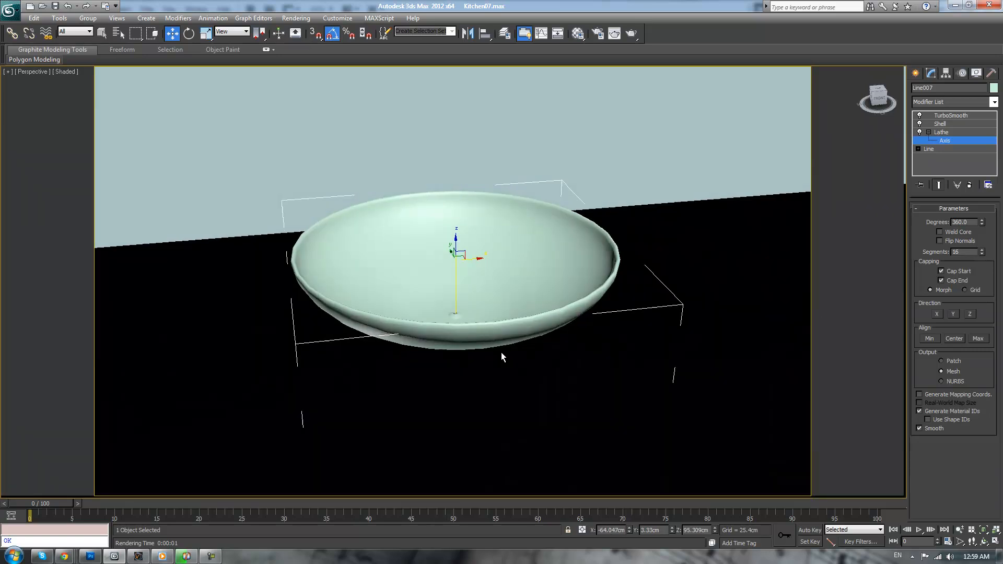
scroll(503, 360, "up", 3)
scroll(511, 350, "up", 3)
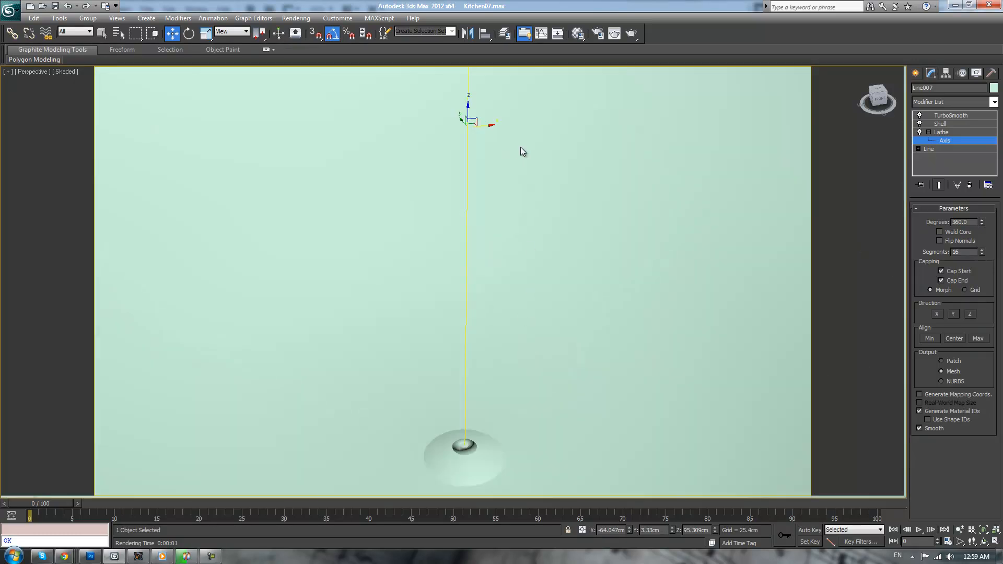
left_click_drag(460, 121, 472, 153)
middle_click_drag(616, 294, 581, 305, "alt")
scroll(601, 290, "down", 8)
left_click(951, 116)
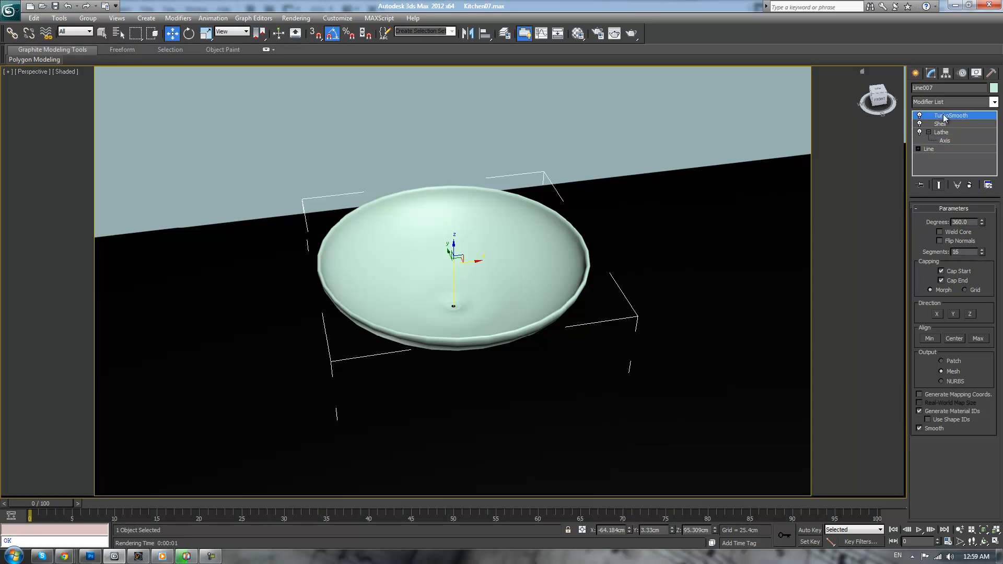
- Fine-tune the countertop dish's Lathe axis, enable Weld Core to close its centre, and return to the TurboSmooth level
middle_click_drag(444, 247, 446, 231, "alt")
left_click_drag(530, 231, 530, 226)
middle_click_drag(509, 243, 603, 229, "alt")
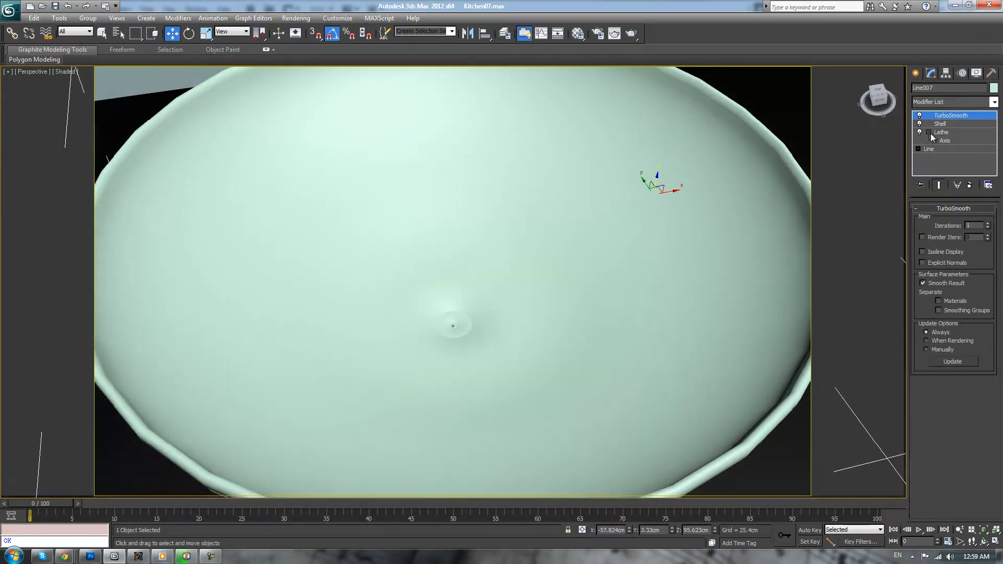
left_click(944, 140)
mouse_move(471, 225)
left_mouse_down()
mouse_move(465, 219)
mouse_move(473, 221)
left_mouse_up()
middle_click_drag(473, 221, 527, 262, "alt")
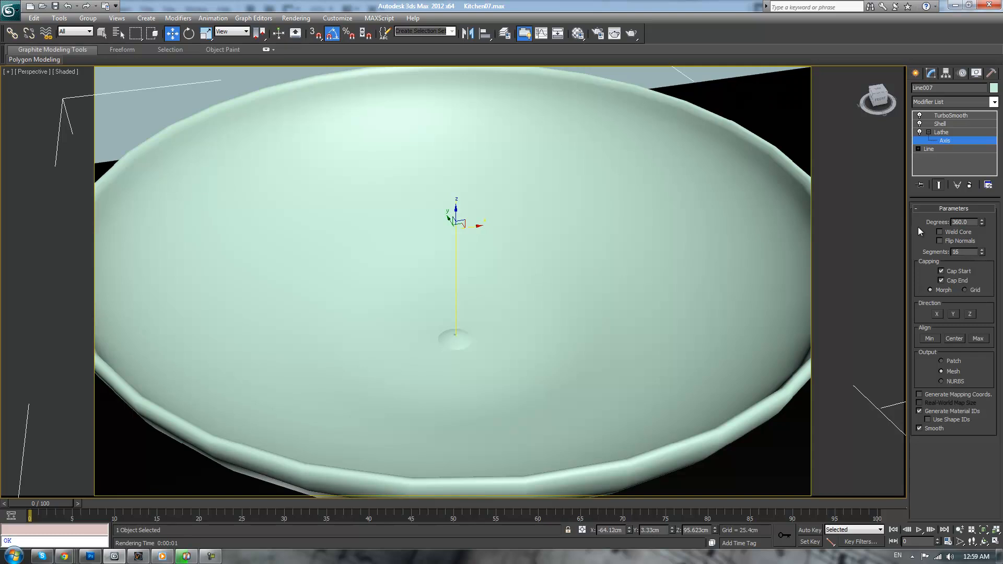
left_click_drag(467, 217, 465, 218)
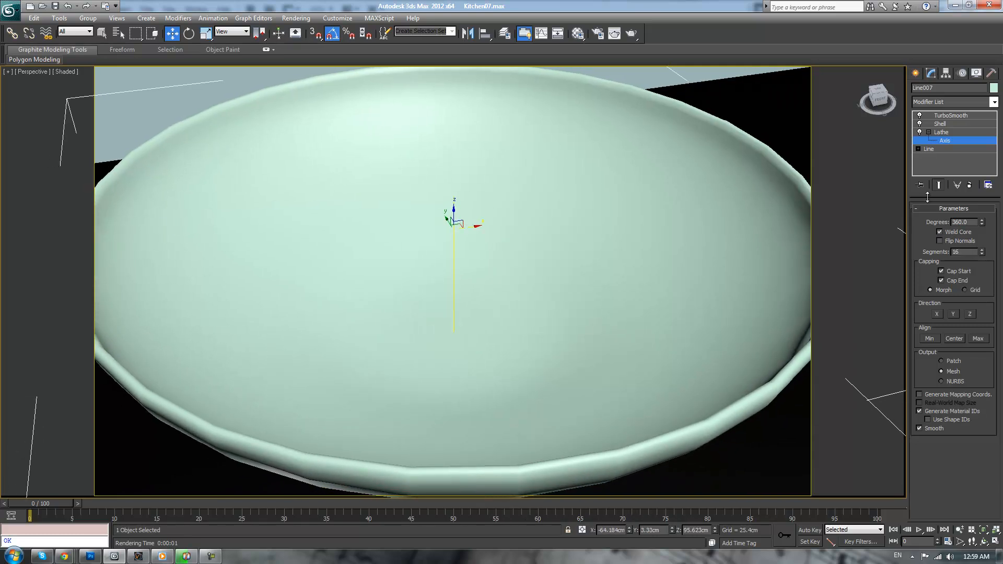
left_click(951, 115)
scroll(656, 231, "down", 6)
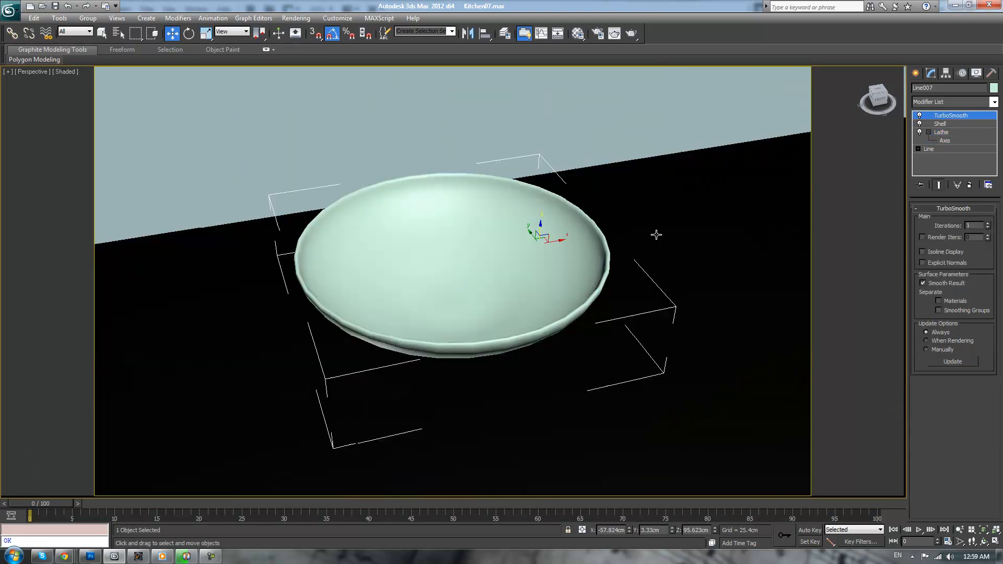
scroll(651, 271, "down", 10)
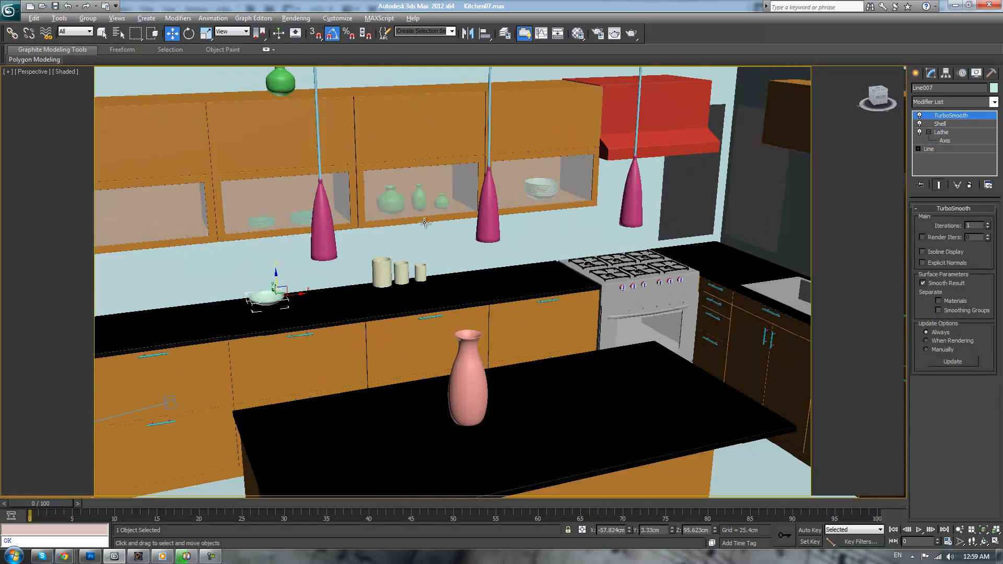
- Deselect the dish and open the Walls object for edge editing, facing the corner windows from outside
left_click(615, 208)
middle_click_drag(580, 234, 491, 265, "alt")
scroll(528, 219, "up", 10)
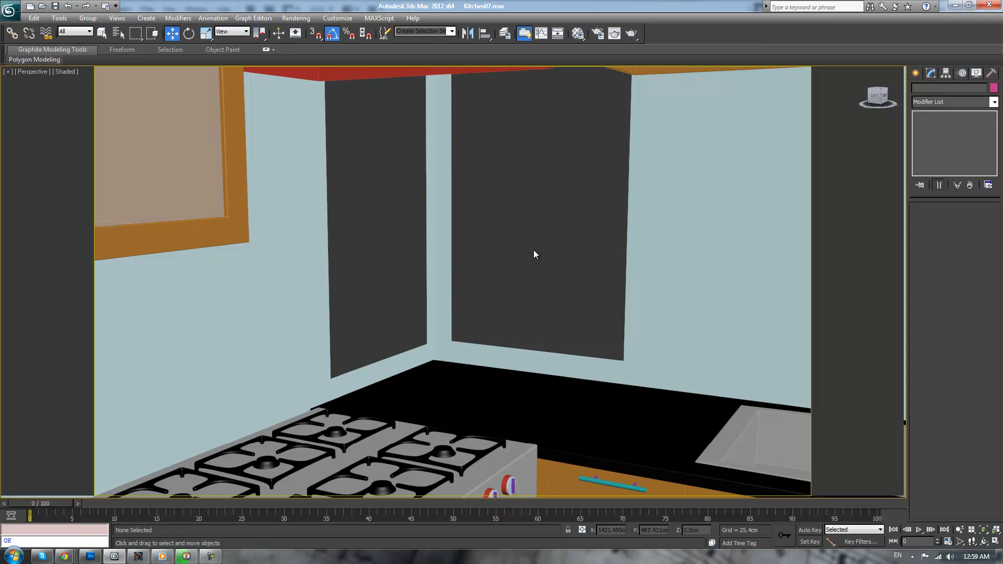
left_click(783, 176)
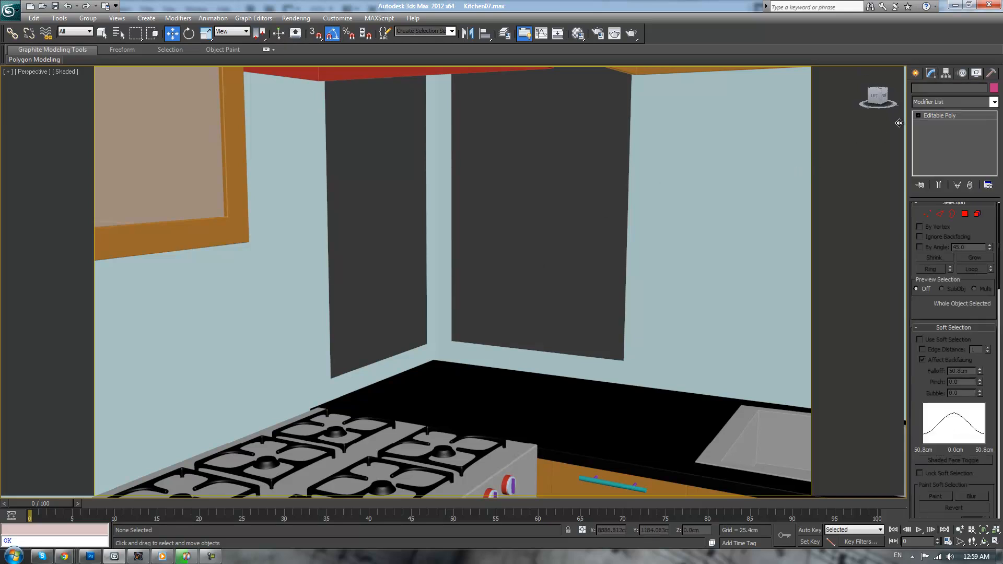
key("2")
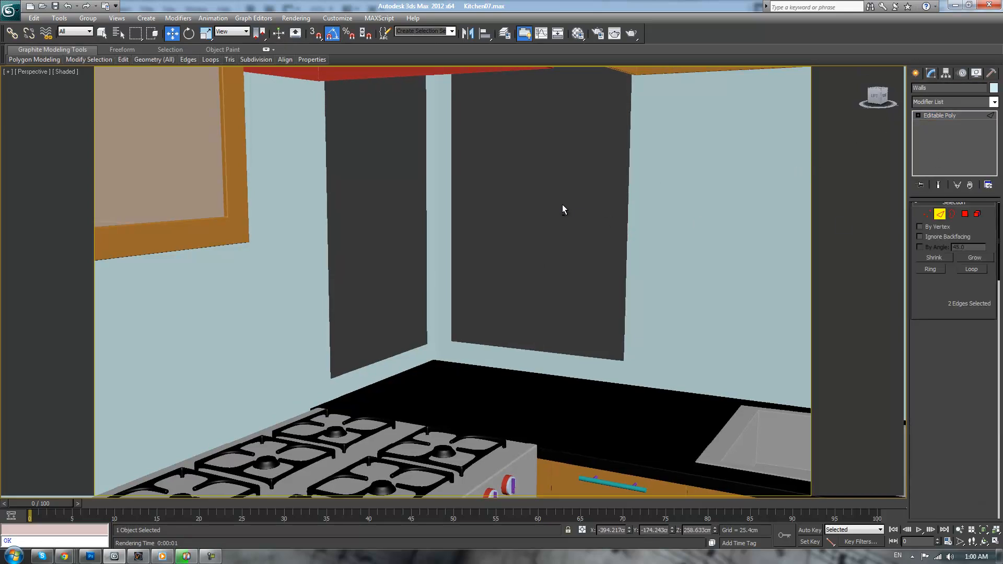
key("z")
middle_click_drag(562, 205, 485, 215, "alt")
scroll(522, 223, "down", 5)
middle_click_drag(657, 268, 558, 247, "alt")
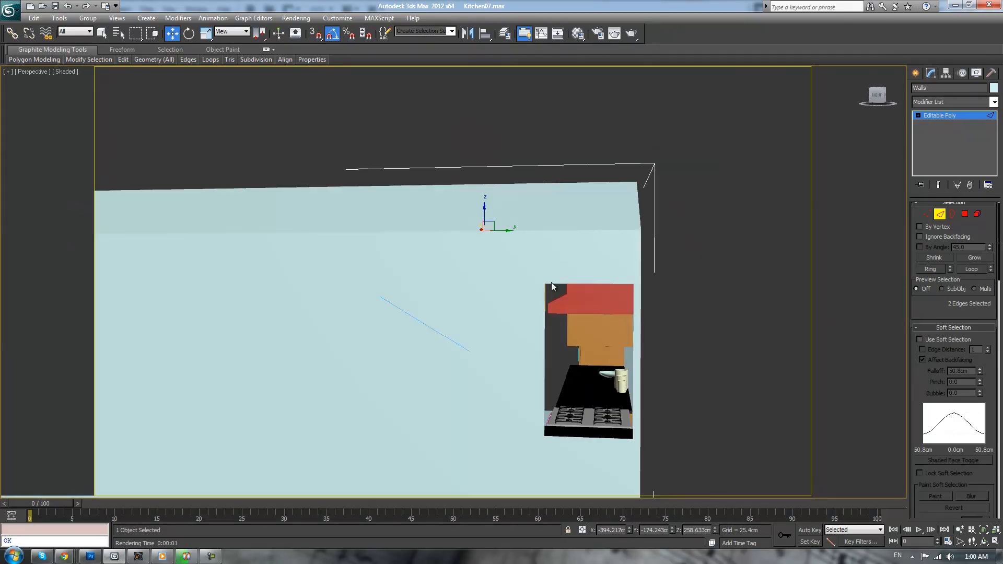
- Display edged faces and select the four border edges of the window opening in the range-hood wall
key("F4")
mouse_move(573, 290)
middle_mouse_down("alt")
mouse_move(544, 269)
mouse_move(593, 264)
middle_mouse_up("alt")
left_click(548, 263)
left_click(594, 263, "ctrl")
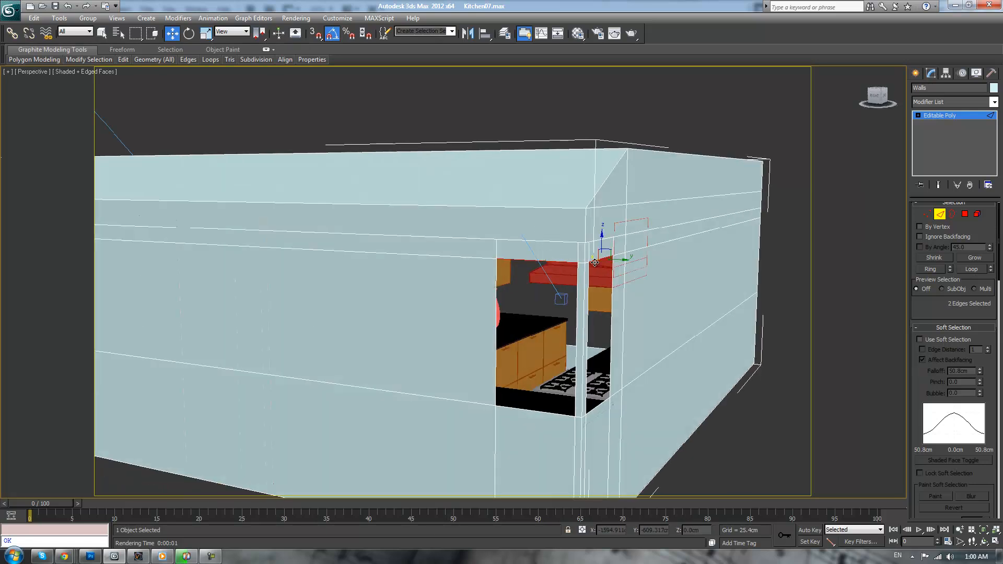
left_click(965, 274)
left_click(599, 251)
left_click(602, 259)
left_click(614, 269, "ctrl")
key("q")
middle_click_drag(646, 307, 580, 323, "alt")
left_click(566, 310, "ctrl")
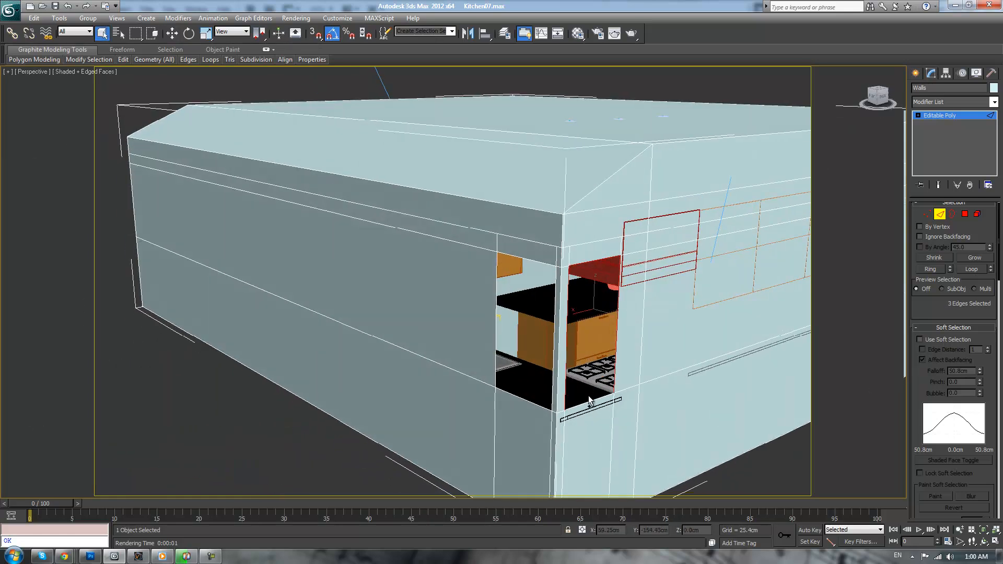
middle_click_drag(609, 373, 615, 371)
- Extrude the range-hood wall window's border edges outward about 4.7 cm, and extend them by scaling into a wider frame lip
key("w")
middle_click_drag(639, 333, 546, 282, "alt")
scroll(547, 283, "up", 2)
scroll(524, 310, "down", 2)
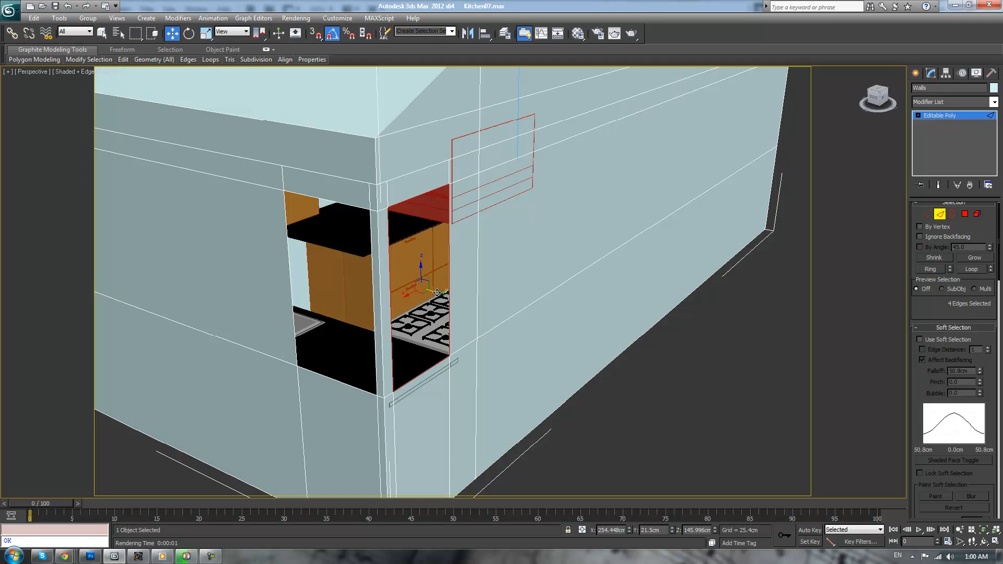
left_click_drag(437, 292, 444, 292)
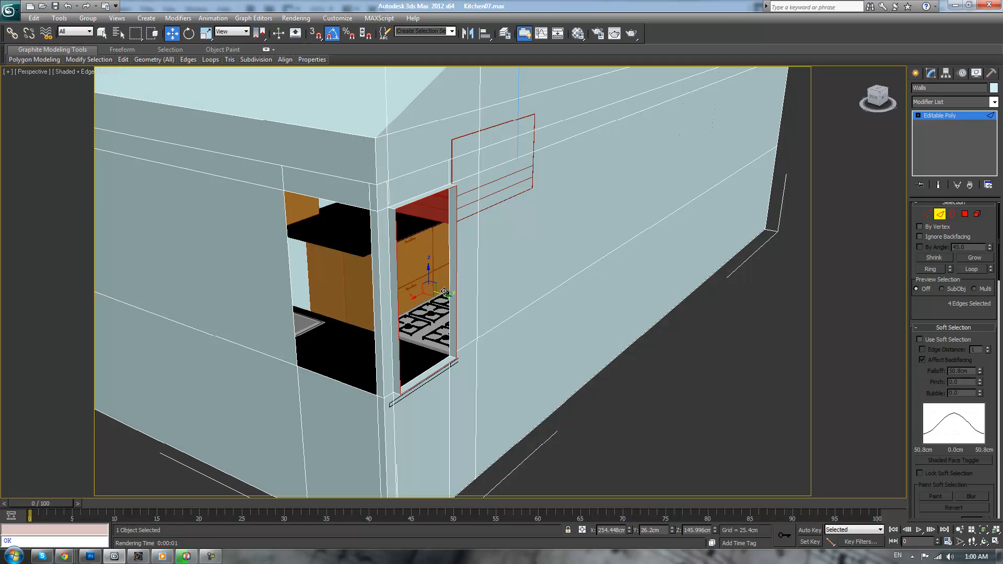
key("r")
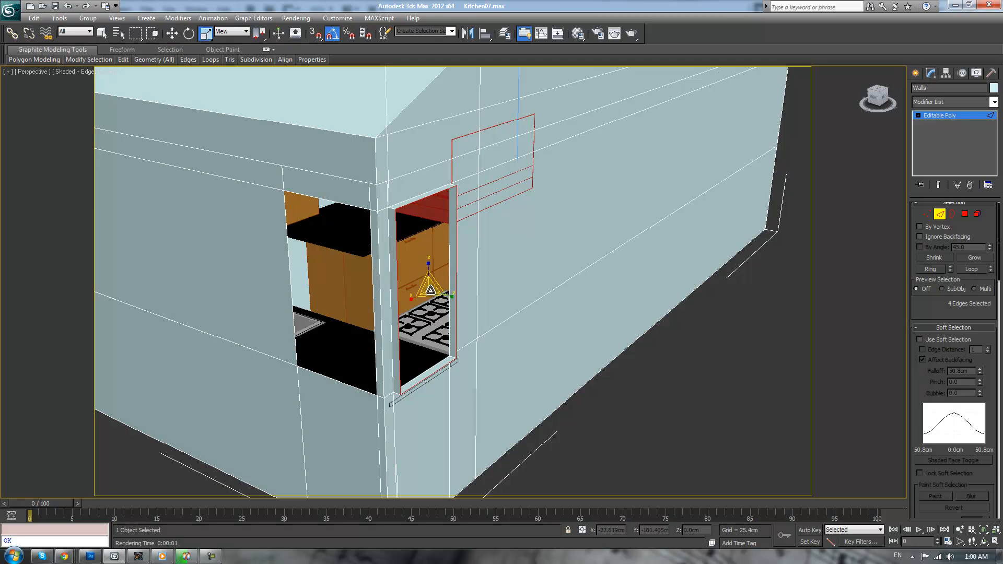
left_click_drag(429, 290, 438, 293)
key("w")
- Select the four border edges of the sink-wall window opening, extrude them outward, and widen them into a matching frame lip
left_click(362, 209)
left_click(285, 216, "ctrl")
left_click(333, 380, "ctrl")
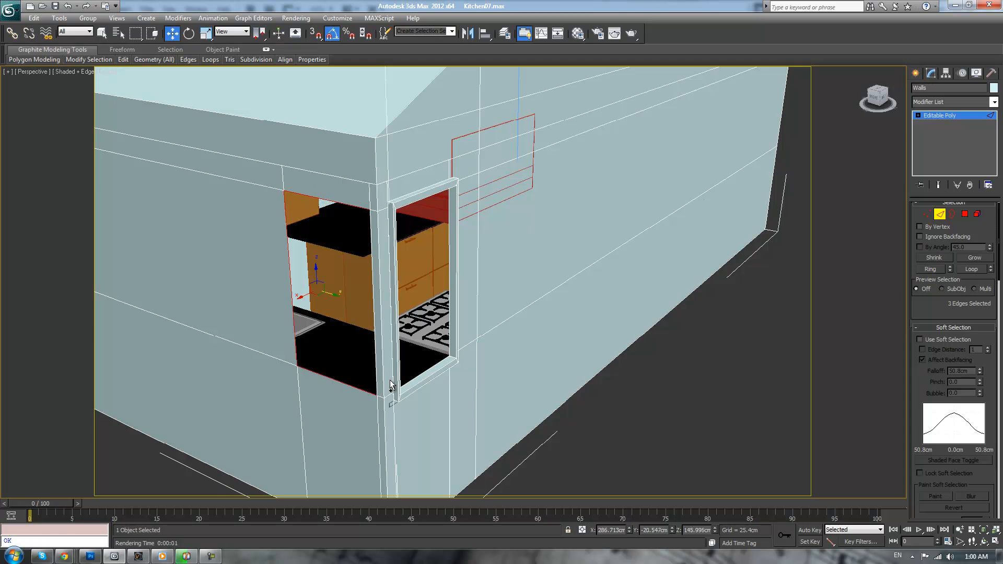
left_click(376, 373, "ctrl")
middle_click_drag(376, 373, 293, 277, "alt")
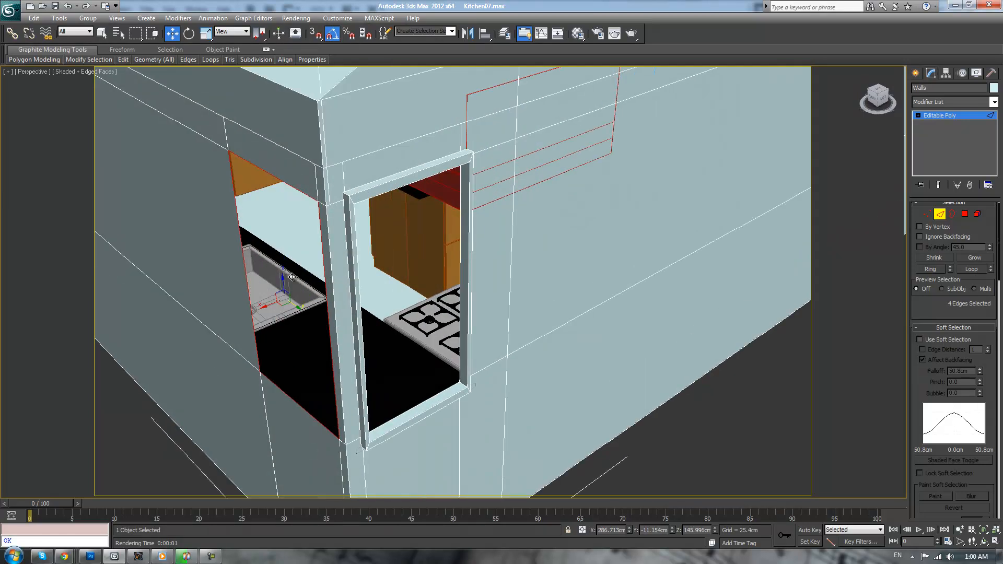
left_click_drag(269, 303, 267, 306, "shift")
key("r")
key("w")
left_click(387, 368)
- In the top view, move the eight outer vertices of the range-hood wall's window frame outward about 1.8 cm
middle_click_drag(393, 355, 698, 379, "alt")
middle_click_drag(531, 211, 490, 247)
scroll(488, 250, "up", 8)
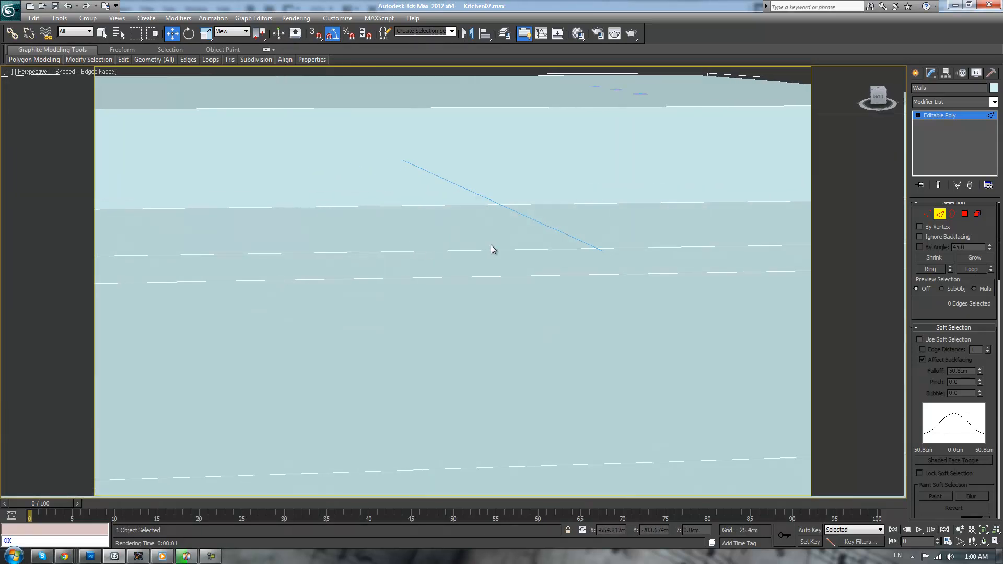
middle_click_drag(611, 275, 539, 278)
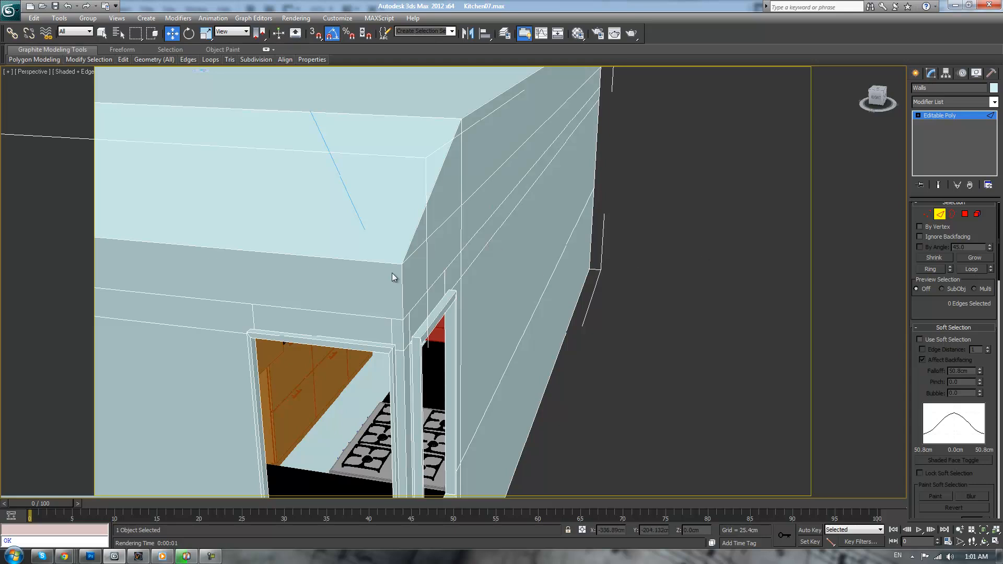
key("1")
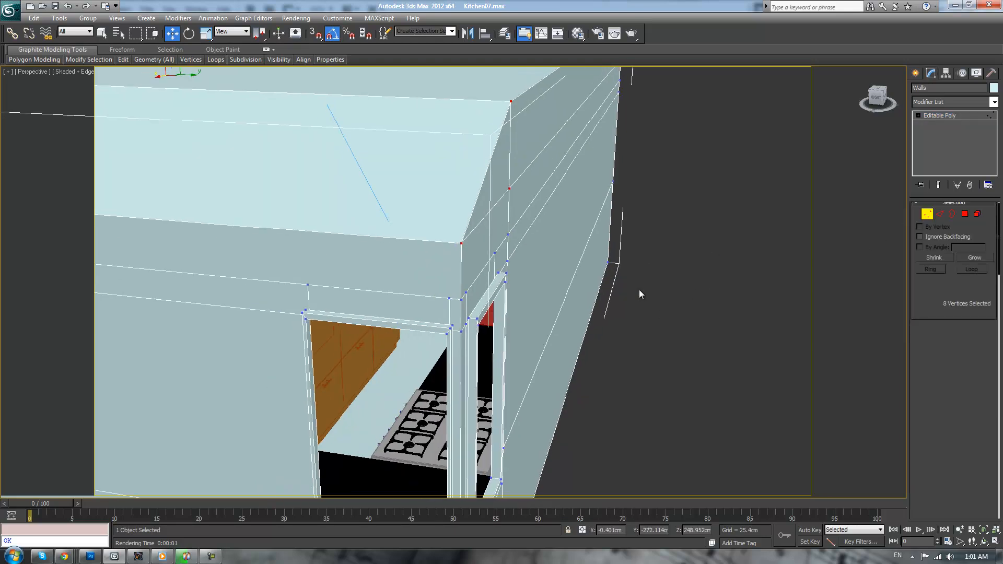
key("t")
scroll(630, 330, "up", 2)
scroll(482, 266, "down", 2)
scroll(482, 231, "up", 3)
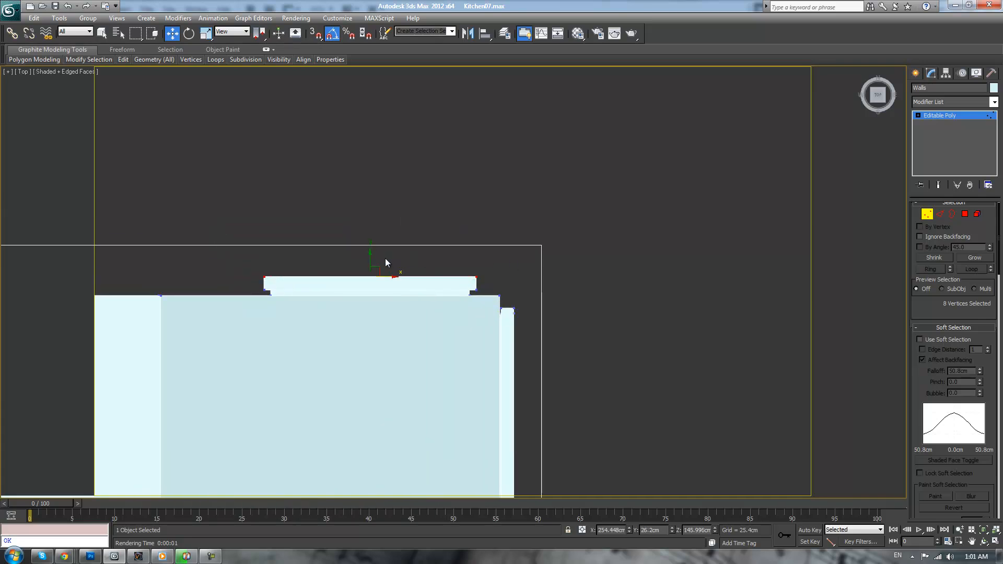
left_click_drag(370, 257, 370, 250)
middle_click_drag(701, 376, 665, 304)
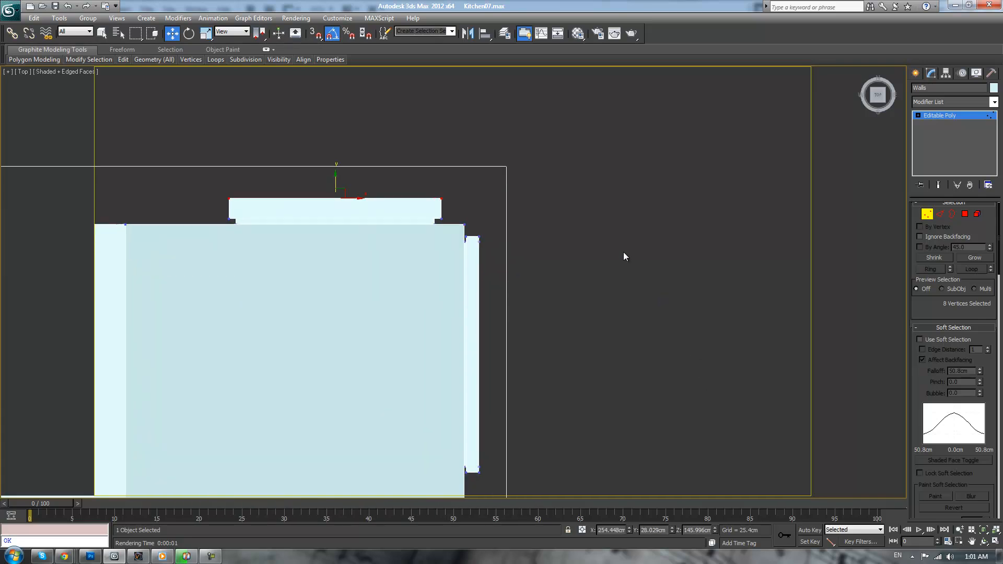
- Move the outer vertices of the sink-wall window frame outward along X, and leave vertex editing of the Walls back inside the kitchen
left_click_drag(477, 454, 470, 486)
left_click_drag(502, 361, 510, 361)
left_click(543, 346)
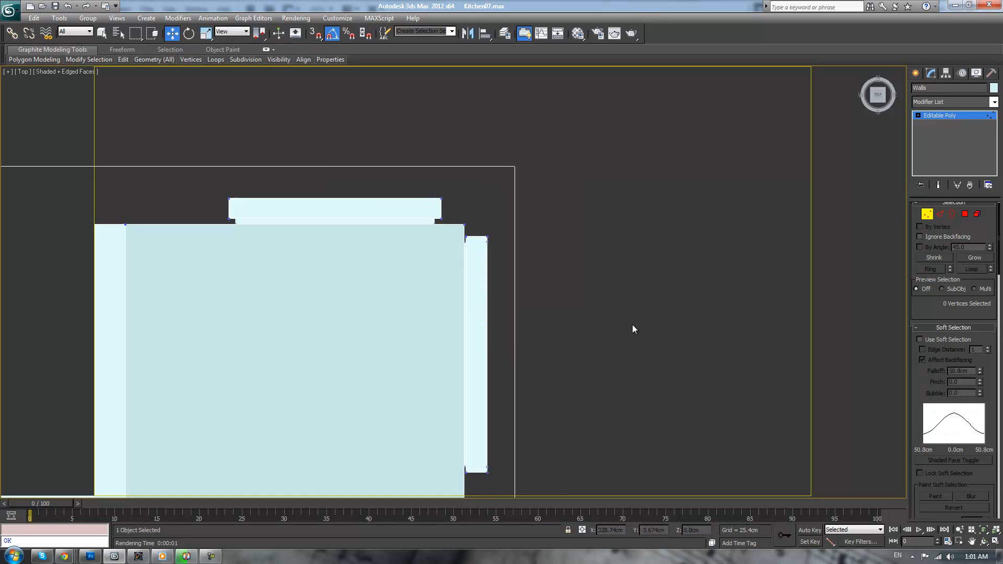
key("p")
middle_click_drag(645, 311, 593, 270, "alt")
scroll(544, 278, "up", 6)
middle_click_drag(494, 287, 469, 364)
scroll(468, 363, "up", 2)
scroll(468, 367, "up", 5)
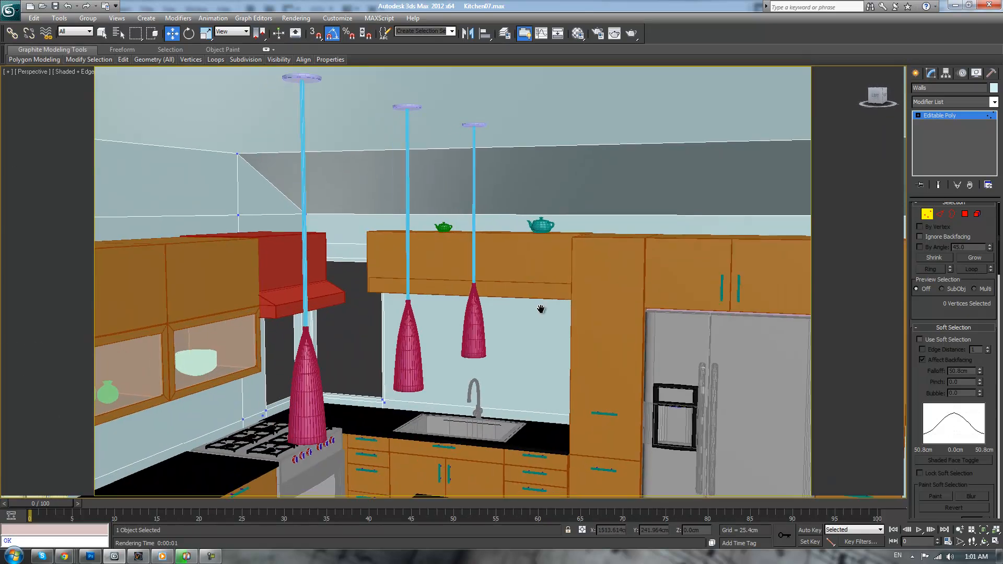
left_click(923, 116)
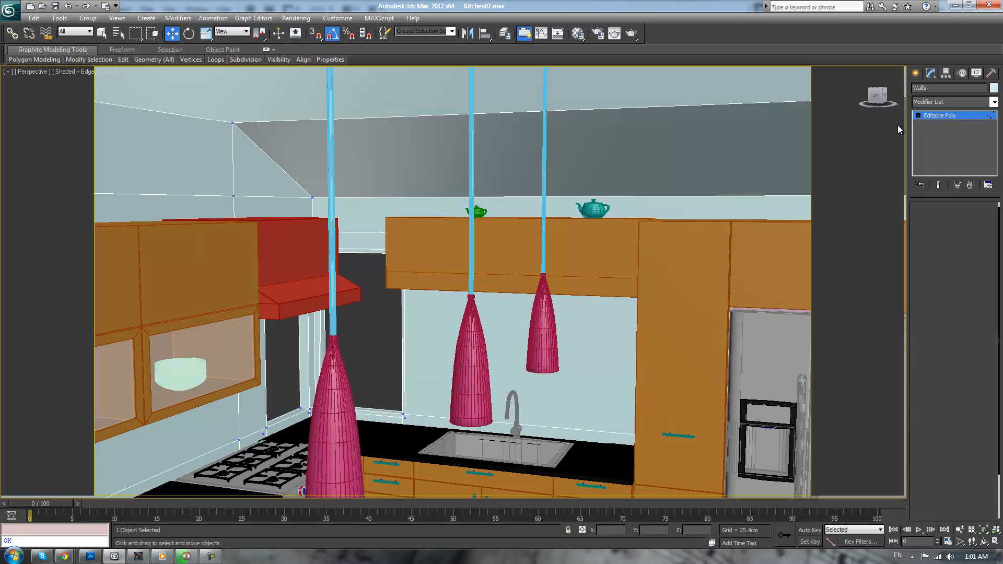
- View the window area beside the range hood and examine the bamboo blinds reference picture in the web browser
left_click(390, 322)
middle_click_drag(389, 322, 369, 319, "alt")
scroll(369, 319, "up", 4)
scroll(369, 319, "down", 4)
left_click(695, 332)
scroll(695, 332, "up", 4)
middle_click_drag(695, 333, 571, 336, "alt")
scroll(571, 336, "down", 3)
scroll(704, 329, "up", 3)
mouse_move(748, 342)
middle_mouse_down("alt")
mouse_move(704, 329)
mouse_move(750, 339)
middle_mouse_up("alt")
scroll(750, 339, "up", 3)
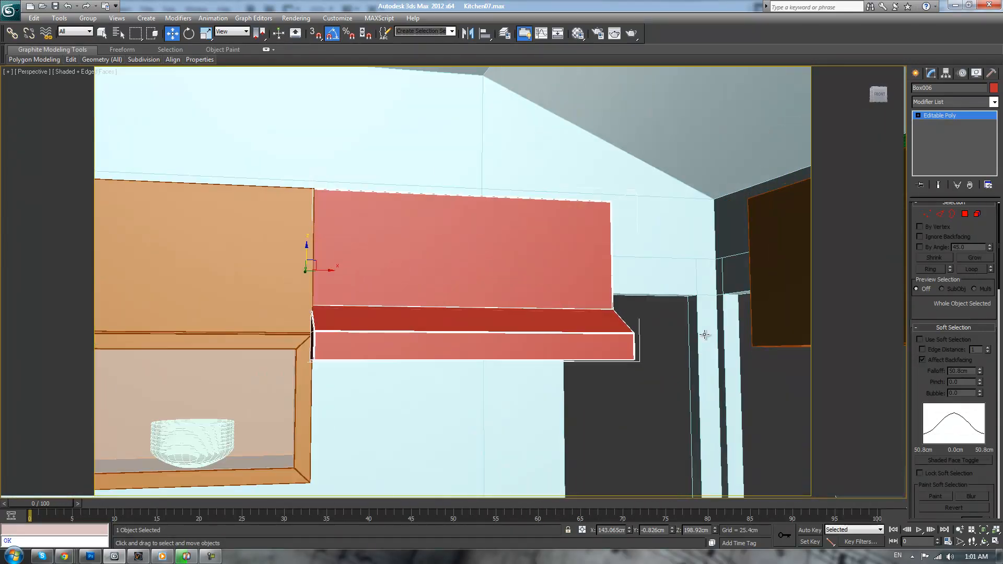
scroll(752, 340, "up", 4)
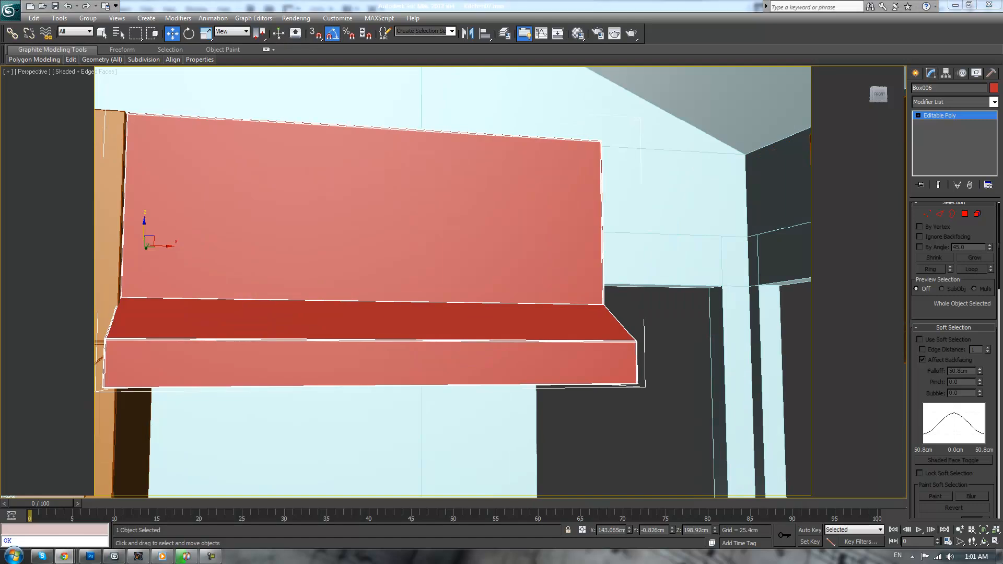
left_click_drag(1002, 42, 806, 65)
scroll(673, 331, "down", 1)
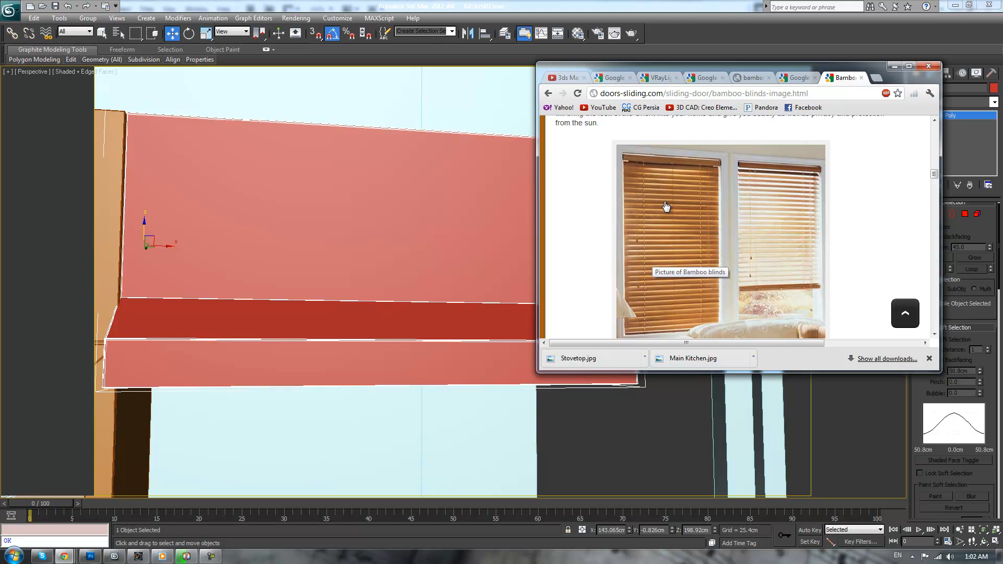
left_click(894, 66)
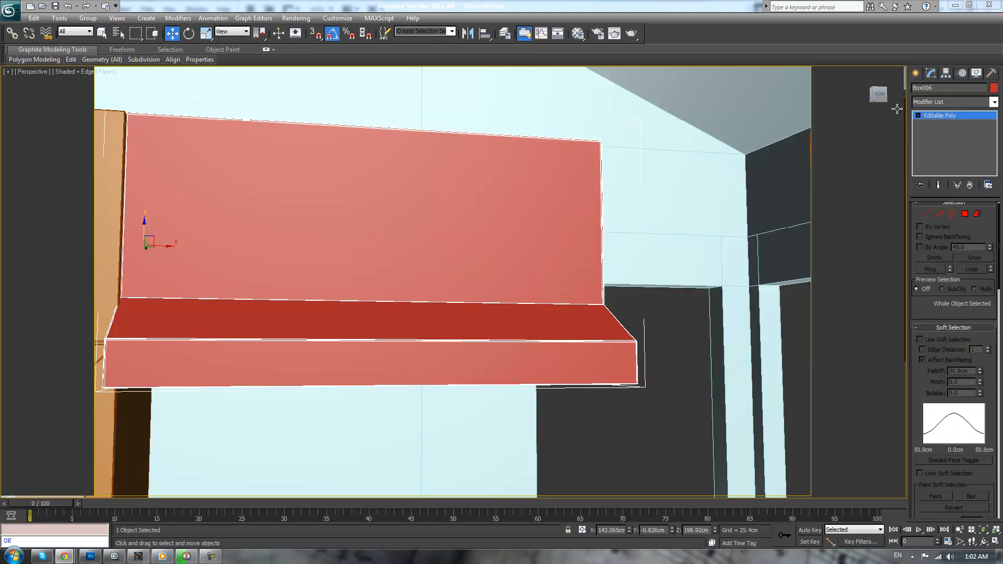
- Create a box with AutoGrid above the window beside the range hood, about 55 cm wide, 2.7 cm long and 2.8 cm high
left_click(916, 72)
left_click(932, 91)
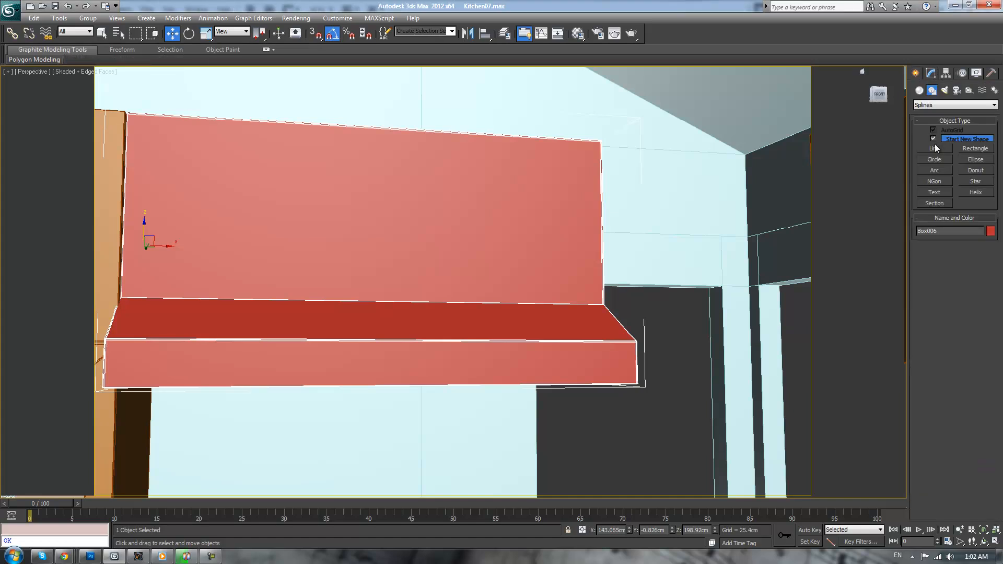
left_click(920, 91)
left_click(935, 140)
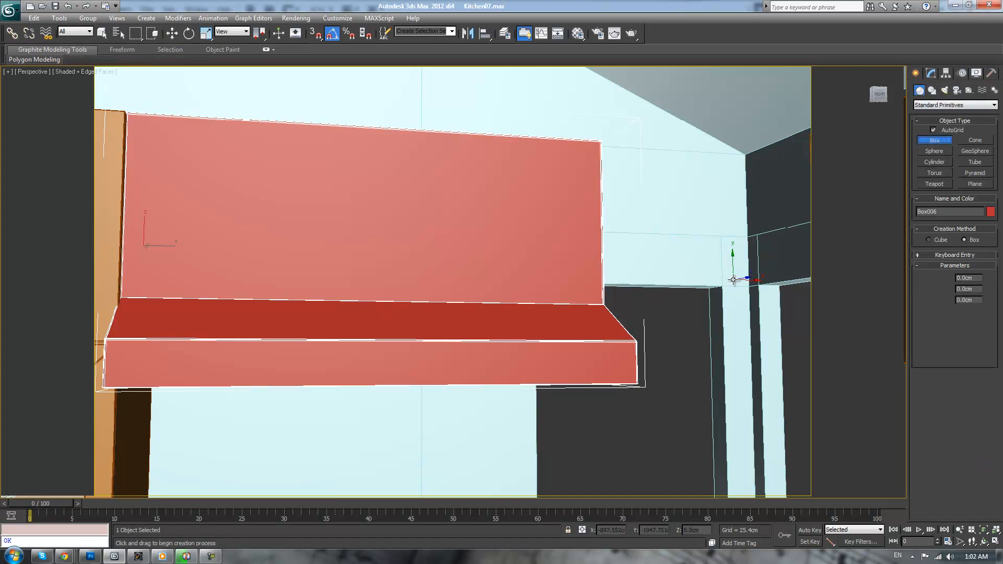
left_click_drag(728, 274, 519, 293)
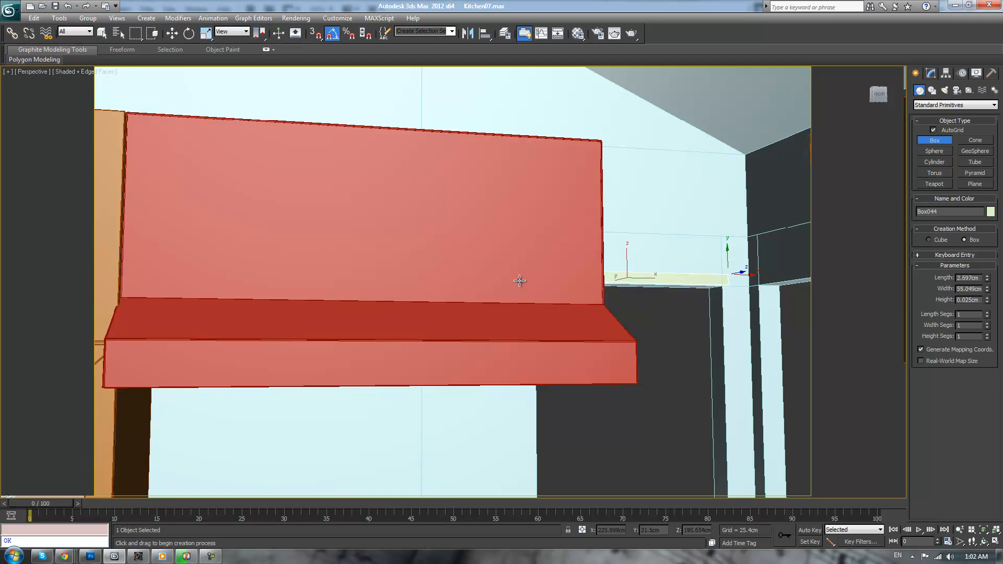
left_click(528, 274)
scroll(613, 274, "up", 3)
middle_click_drag(605, 246, 665, 212, "alt")
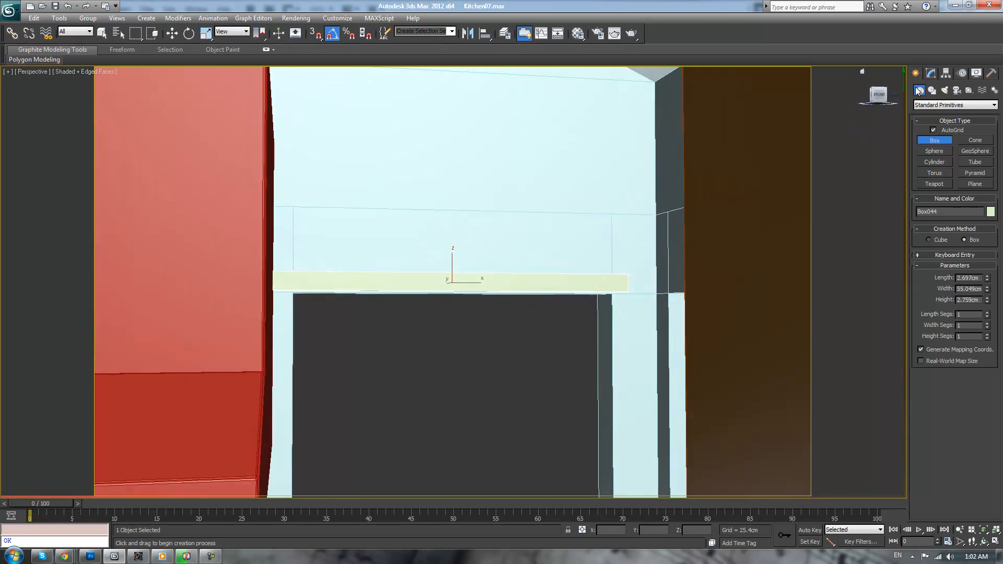
- Convert the box to Editable Poly and move its end vertices inward along X, about 2.9 cm beside the red cabinet and 0.9 cm opposite
left_click(931, 73)
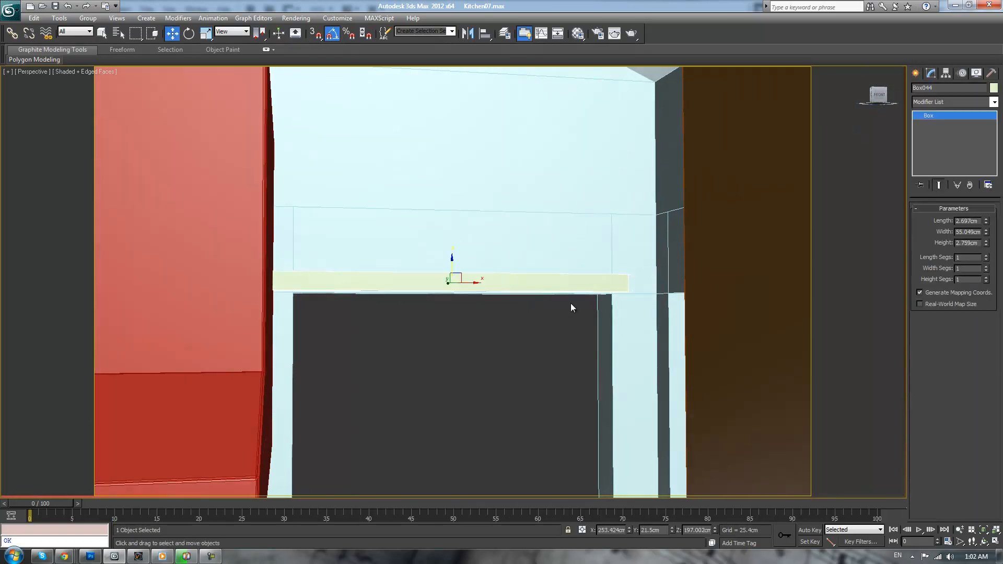
key("1")
left_click_drag(312, 280, 269, 324)
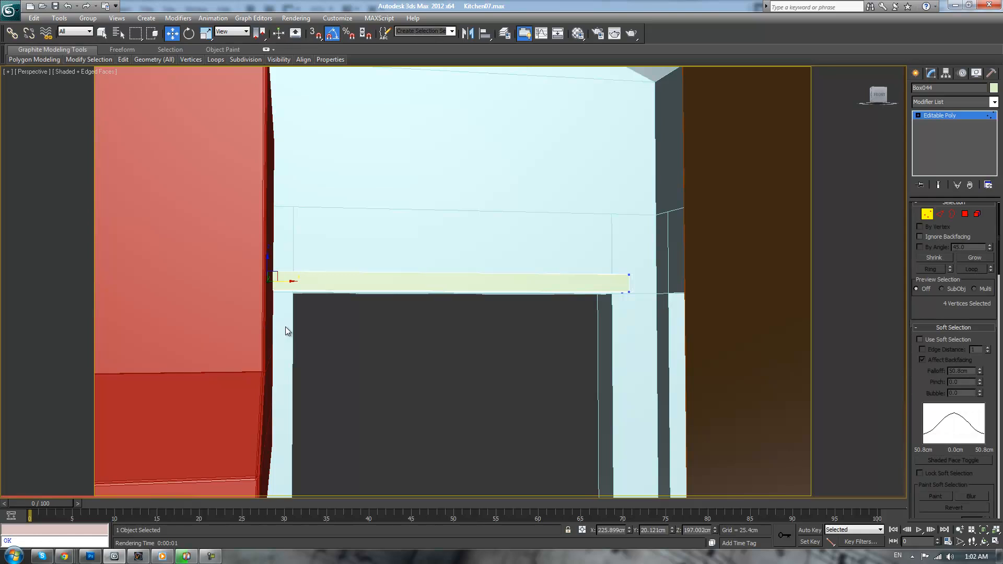
left_click_drag(291, 285, 311, 279)
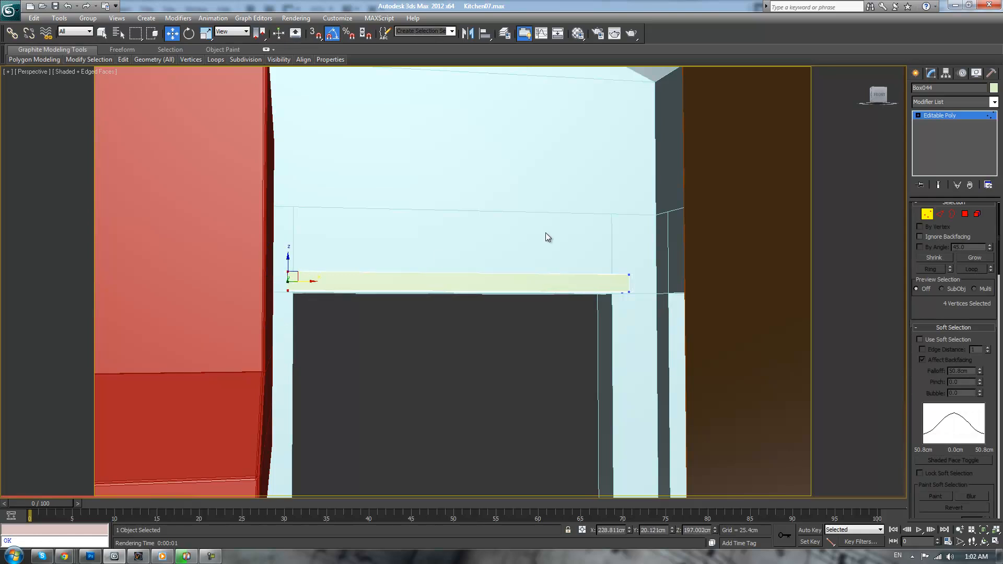
key("z")
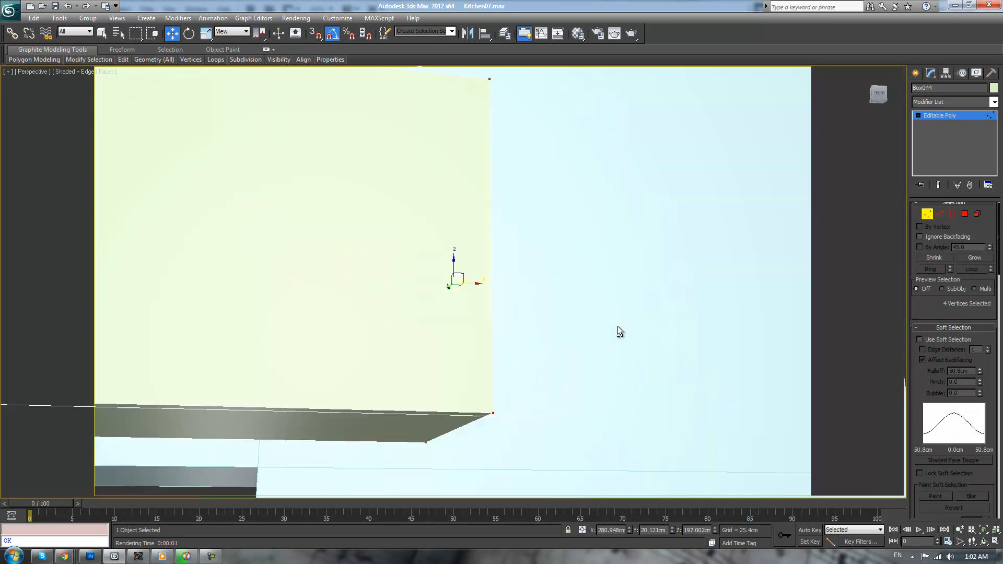
scroll(492, 332, "down", 3)
left_click_drag(475, 285, 432, 296)
middle_click_drag(372, 348, 536, 334)
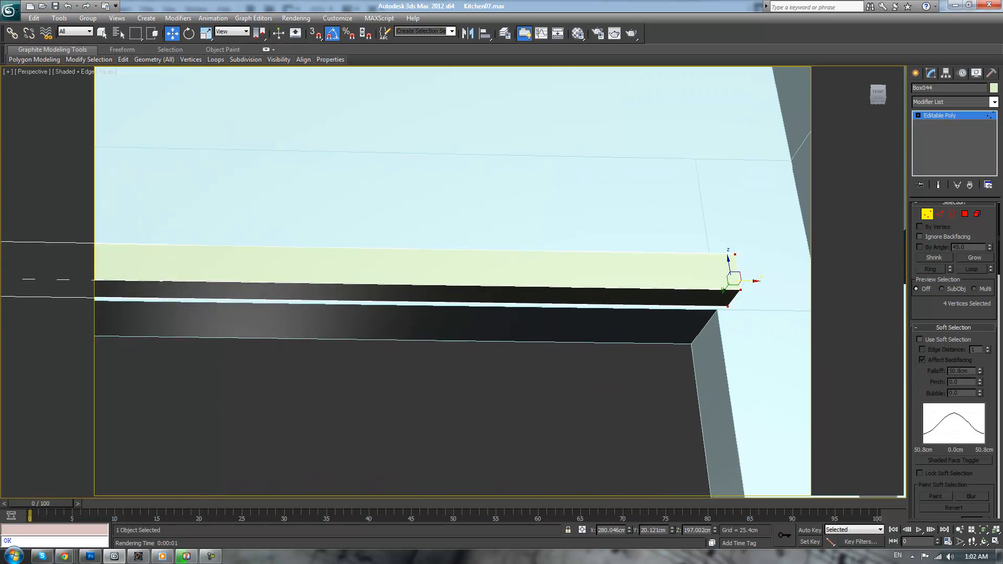
- Inset the box's bottom polygon slightly and extrude it by -1.196 cm to hollow out the blind's headrail
left_click(964, 214)
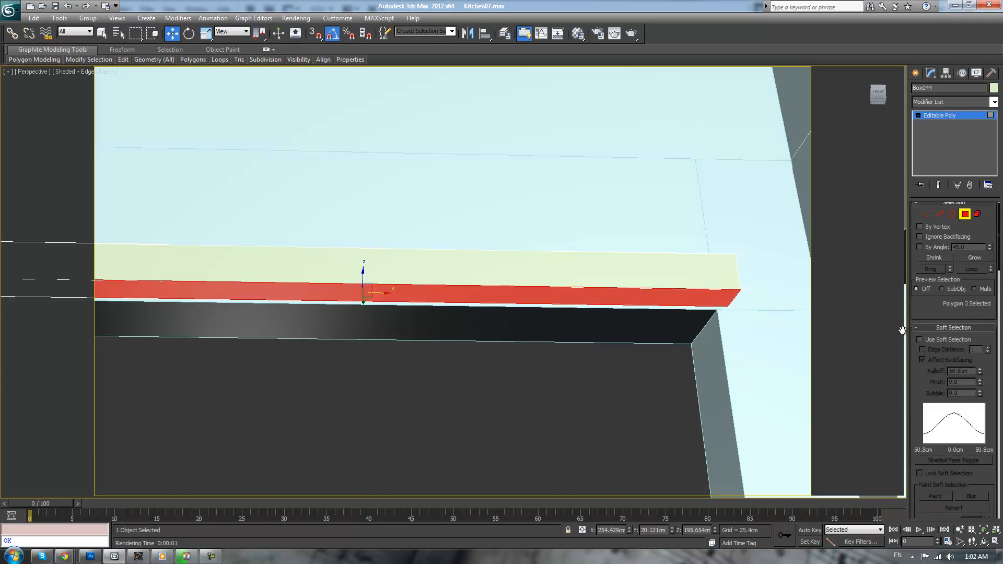
right_click(639, 368)
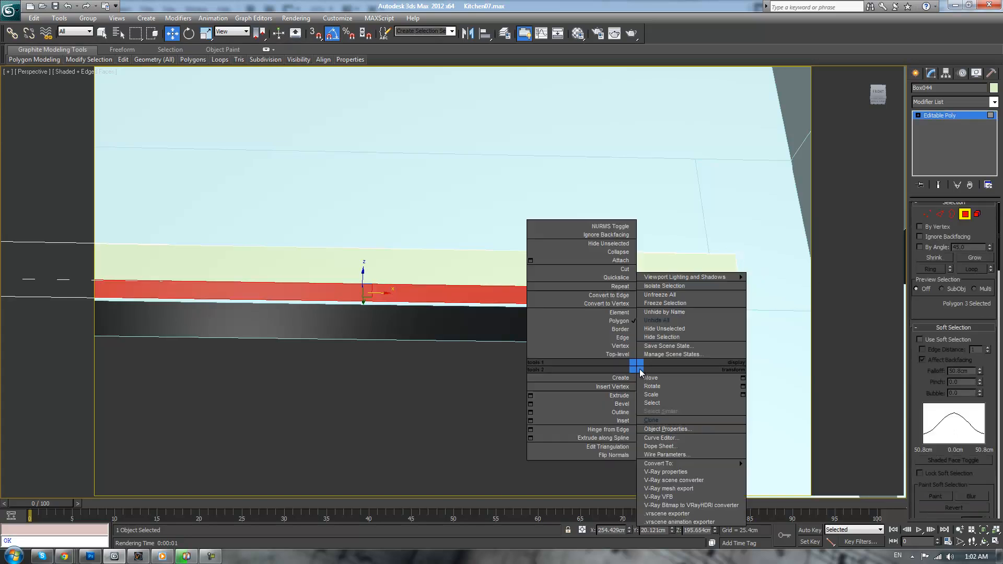
left_click(530, 420)
left_click_drag(460, 303, 465, 303)
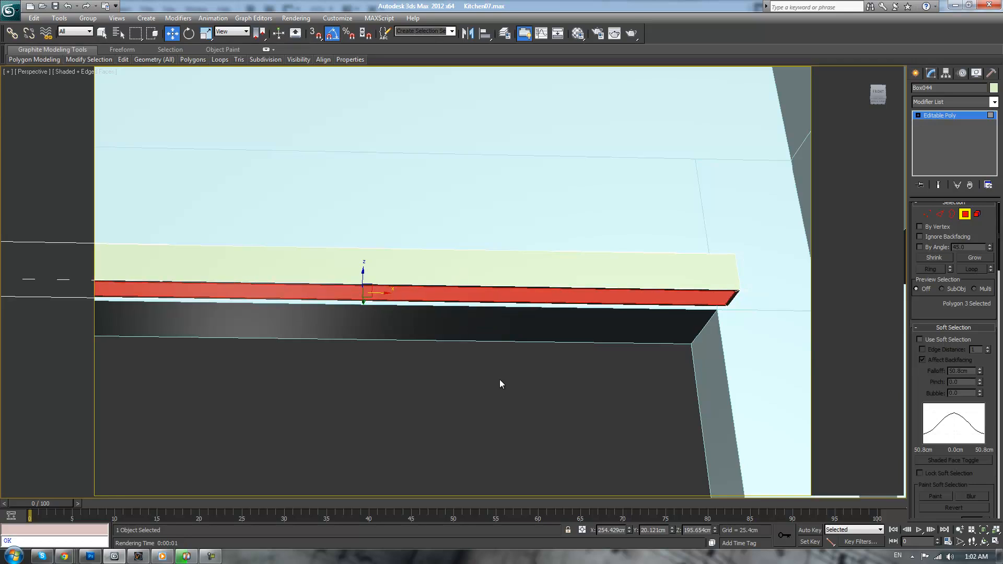
right_click(500, 385)
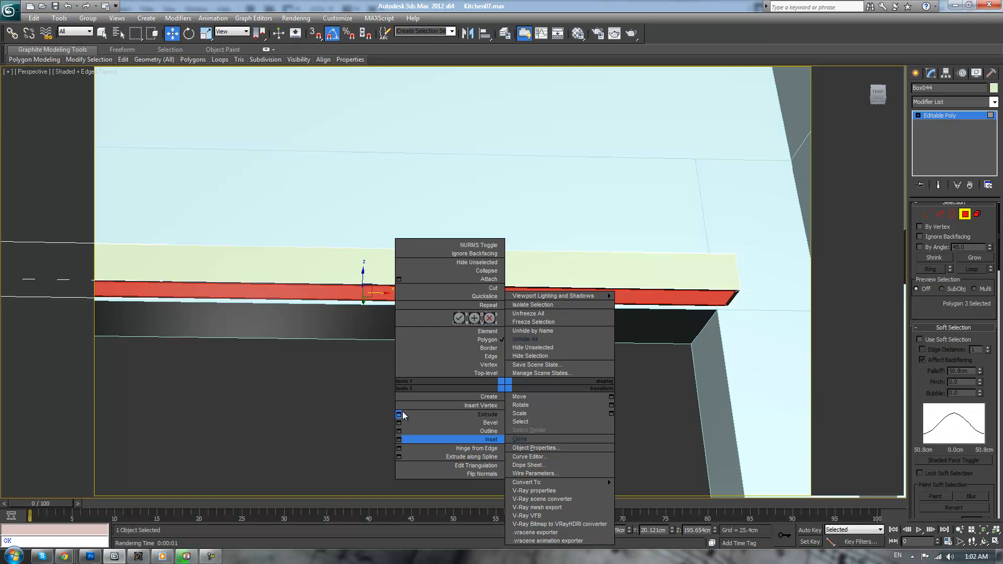
left_click(399, 416)
left_click_drag(415, 308, 390, 307)
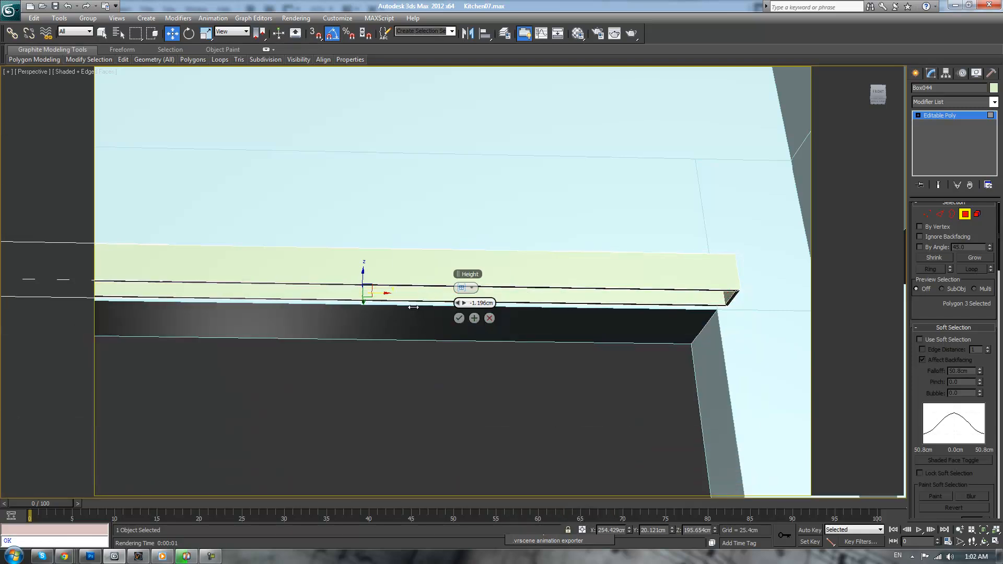
left_click(458, 318)
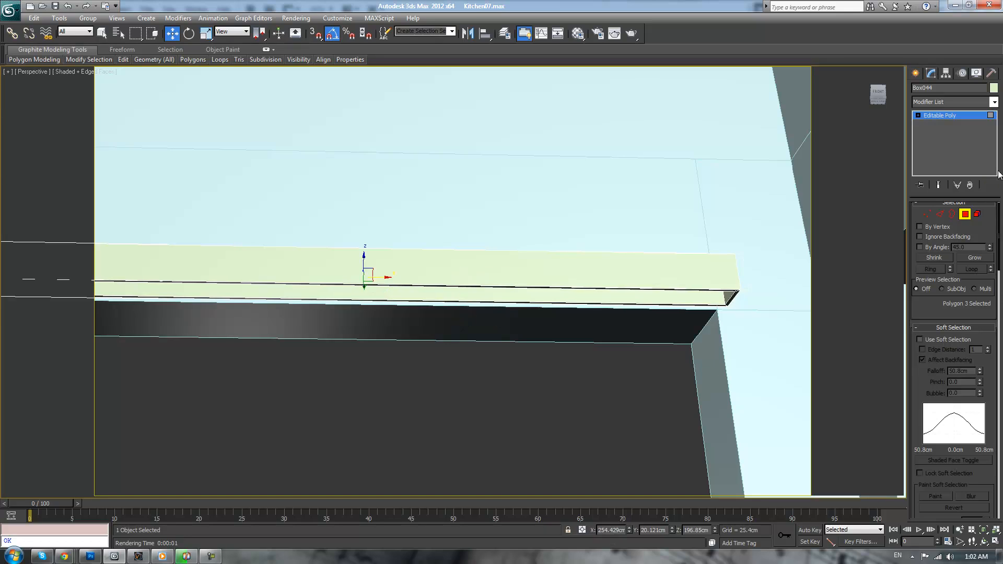
- Create a long thin box with AutoGrid along the headrail's underside as a blind slat and convert it to Editable Poly
left_click(917, 74)
left_click(928, 140)
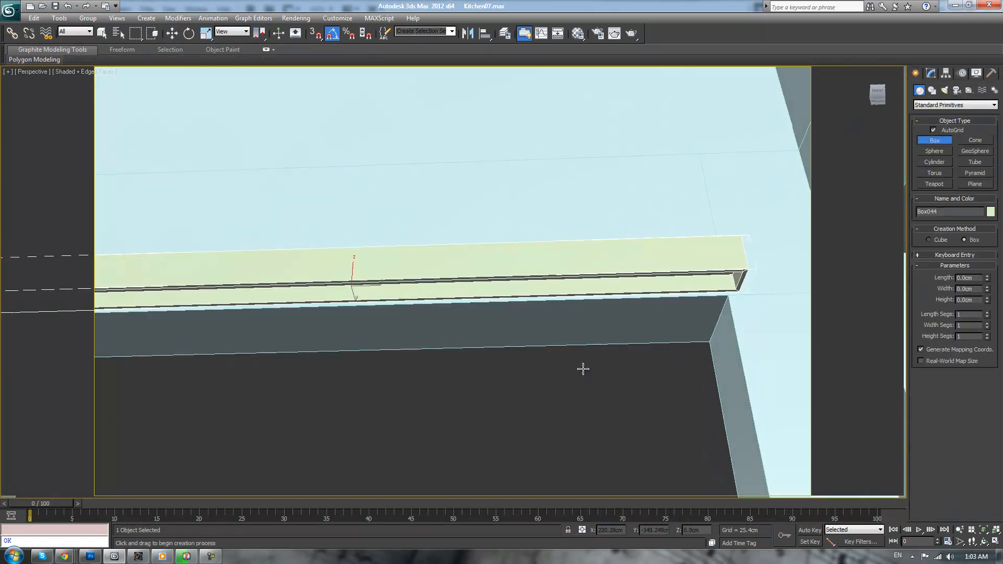
left_click_drag(732, 281, 63, 331)
left_click(61, 333)
middle_click_drag(61, 333, 493, 375)
key("ctrl+e")
key("w")
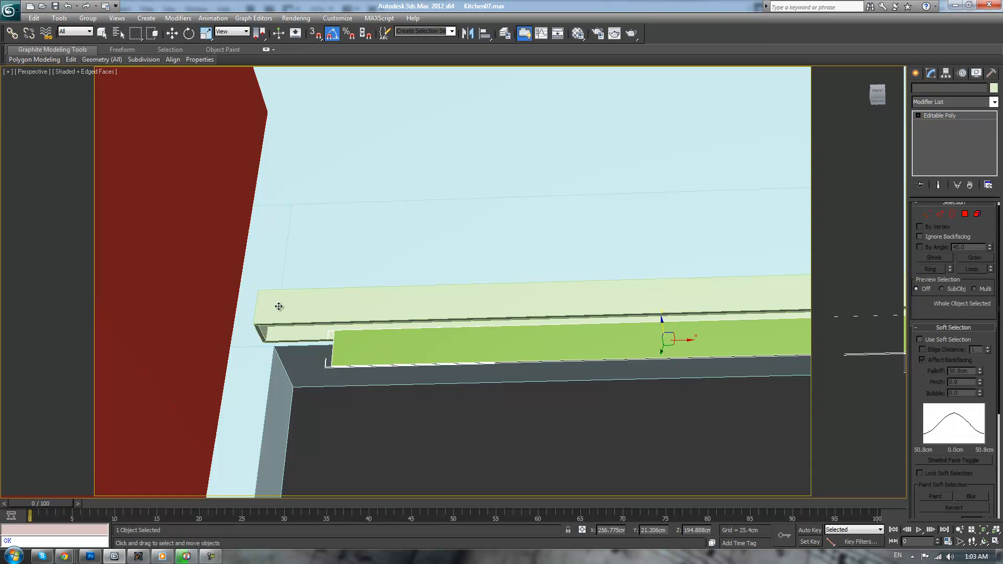
- Move the slat's end vertices along X to match the headrail, about 4.8 cm outward on the red-cabinet side
key("1")
left_click_drag(281, 307, 355, 426)
left_click_drag(354, 357, 286, 349)
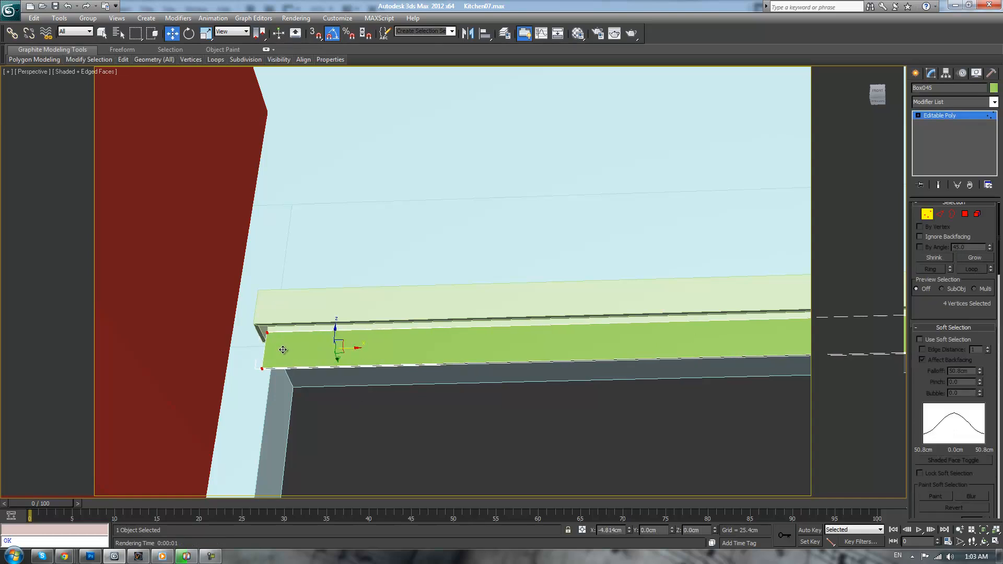
middle_click_drag(282, 350, 126, 359)
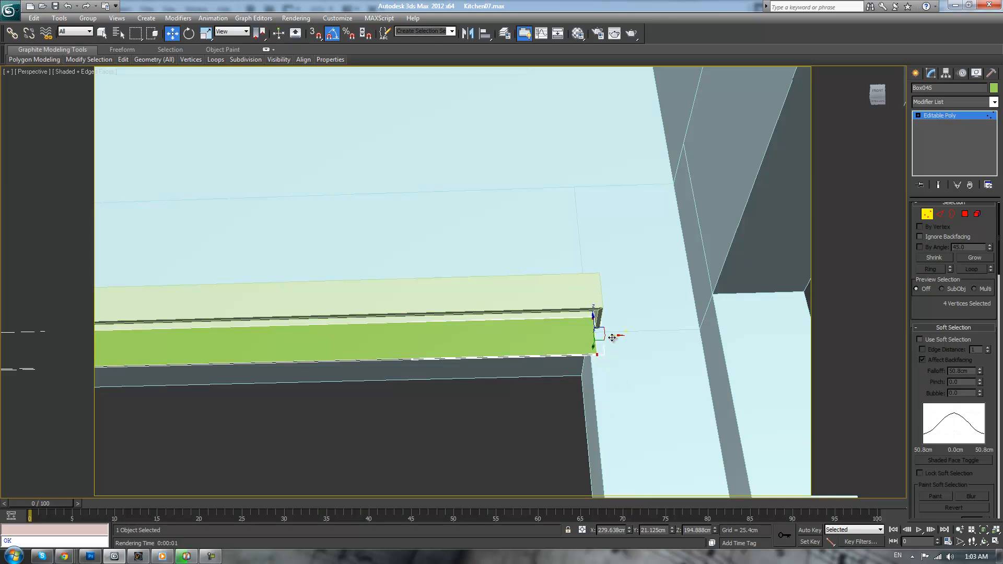
left_click_drag(613, 338, 614, 338)
- Chamfer all edges of the slat by 0.025 cm with 1 segment and leave edge editing
left_click(937, 214)
middle_click_drag(476, 480, 808, 374, "alt")
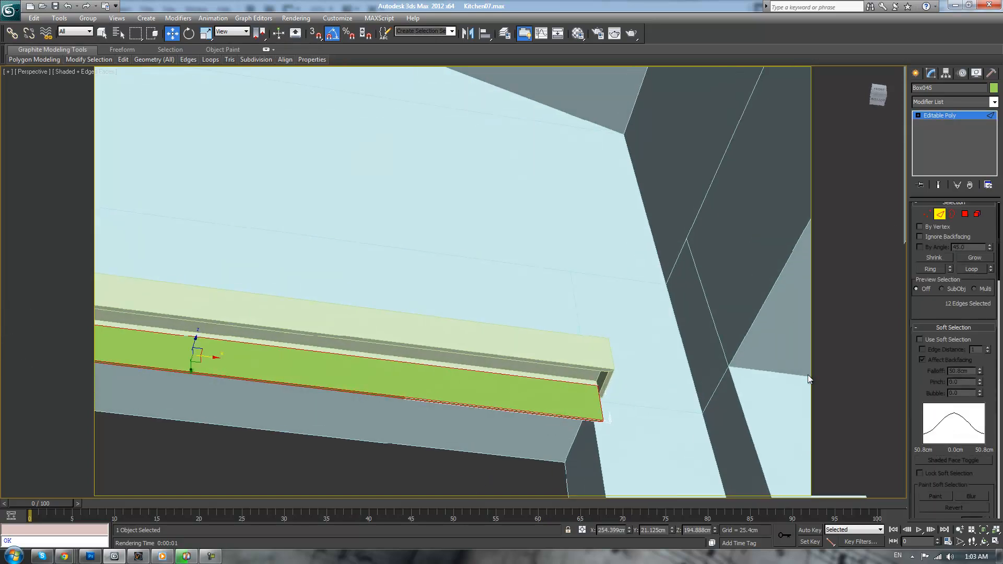
scroll(927, 303, "down", 5)
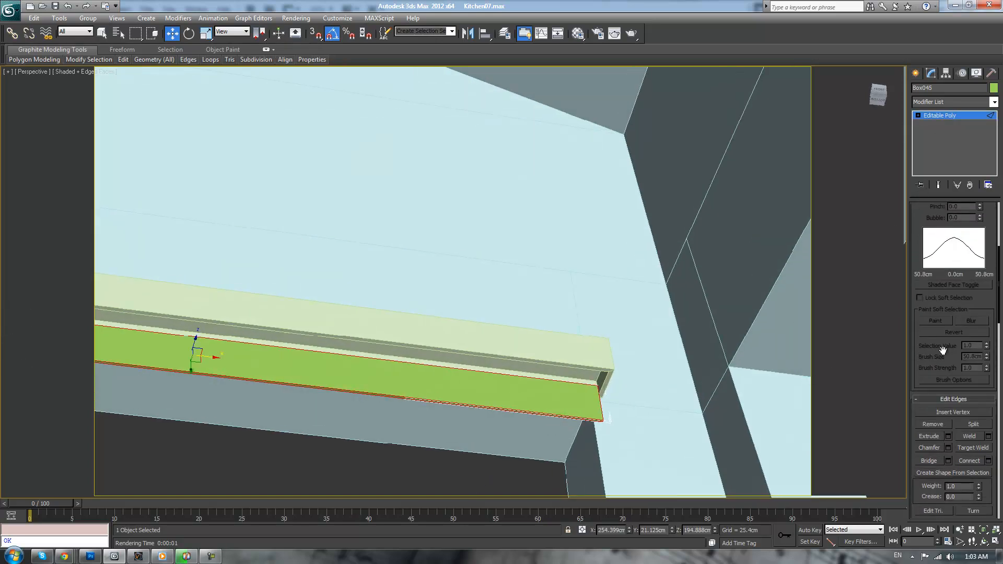
left_click(948, 447)
scroll(582, 392, "up", 4)
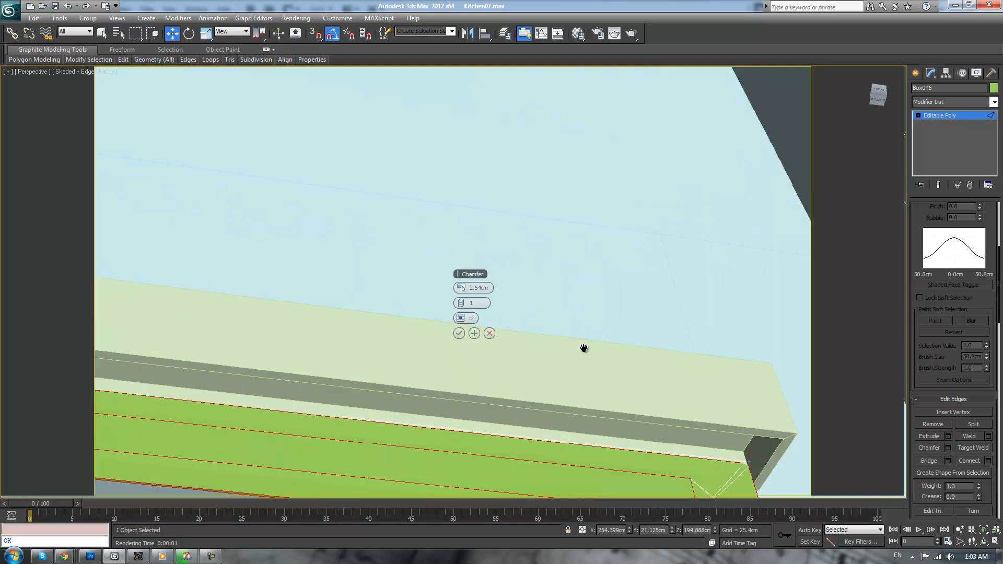
left_click_drag(460, 288, 332, 297)
middle_click_drag(636, 287, 631, 260)
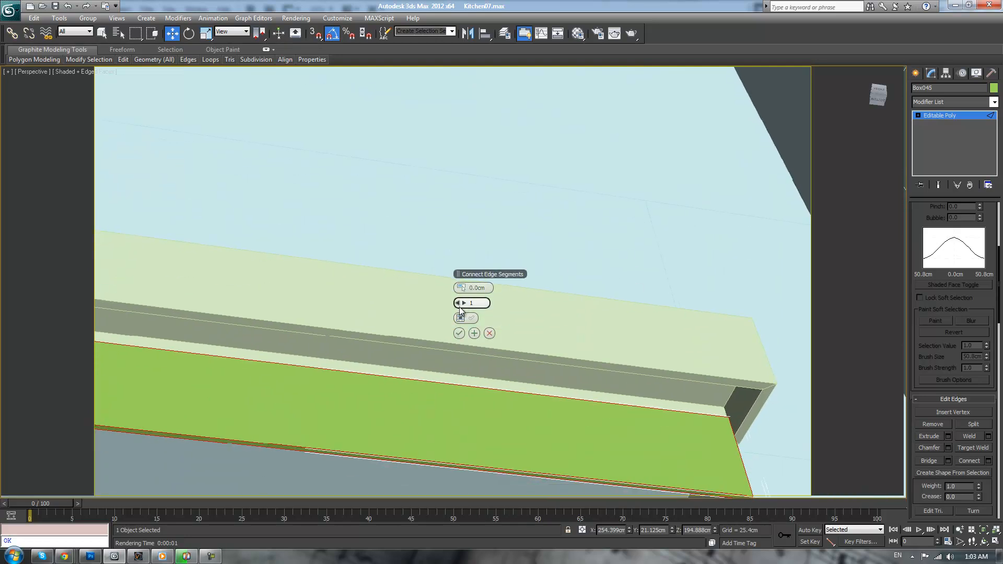
left_click(464, 288)
left_click(458, 289)
middle_click_drag(563, 387, 567, 372, "alt")
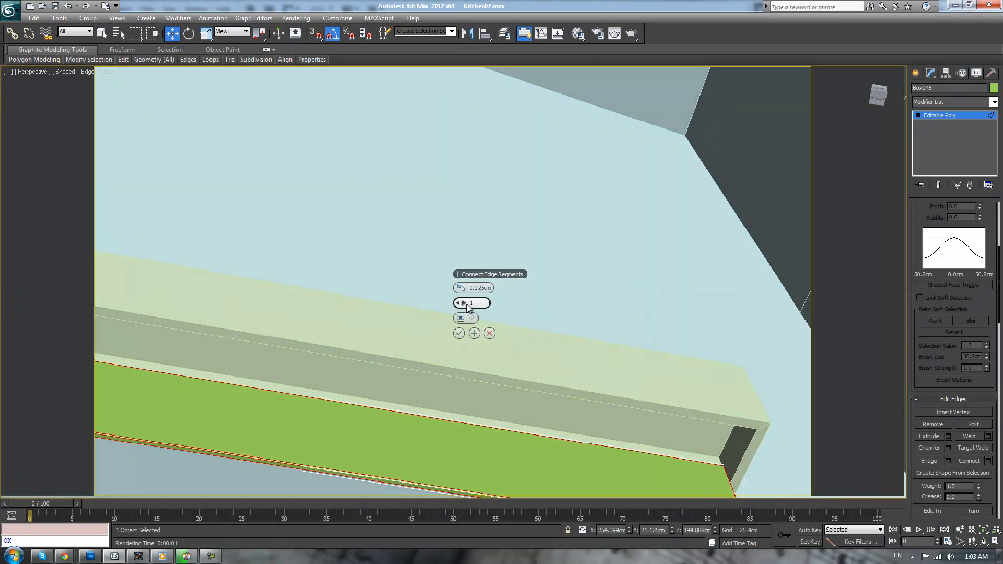
left_click(461, 333)
middle_click_drag(459, 354, 707, 300, "alt")
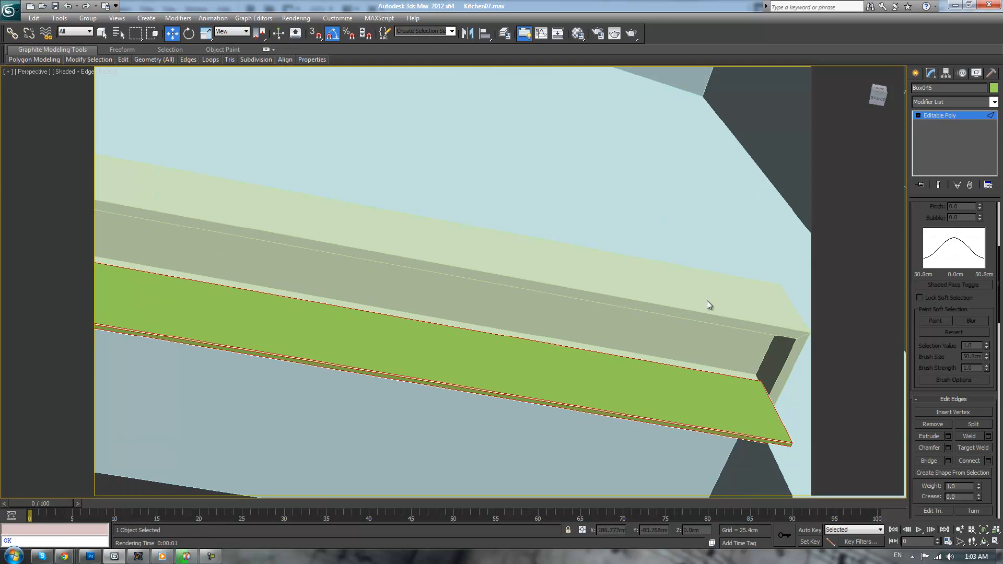
left_click(936, 117)
- Turn off the viewport's safe frame and raise the slat's lower vertices about 0.9 cm to make it narrower
middle_click_drag(510, 375, 497, 298, "alt")
key("1")
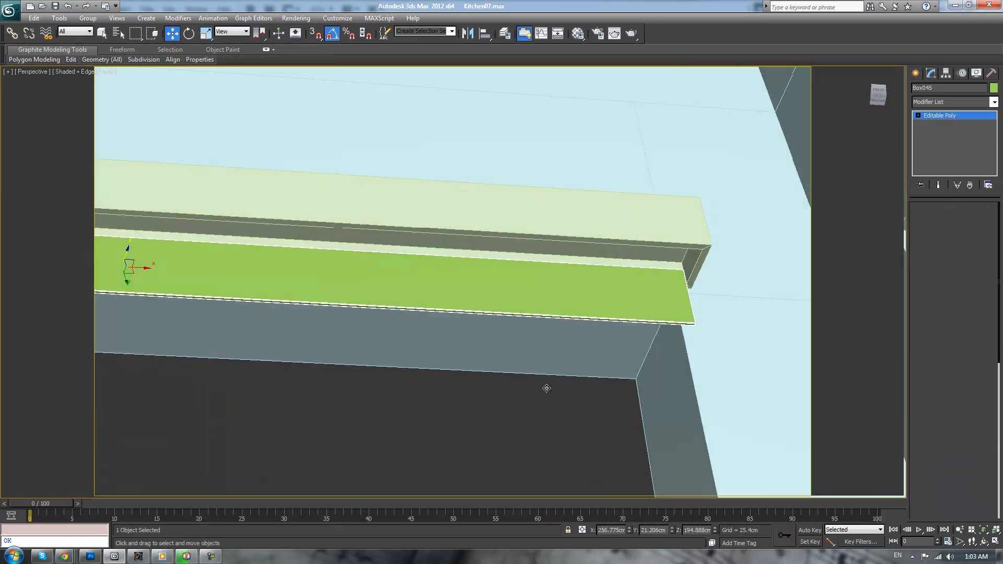
key("1")
scroll(539, 355, "down", 3)
key("1")
scroll(472, 389, "down", 2)
middle_click_drag(472, 389, 497, 377)
middle_click_drag(215, 405, 255, 381)
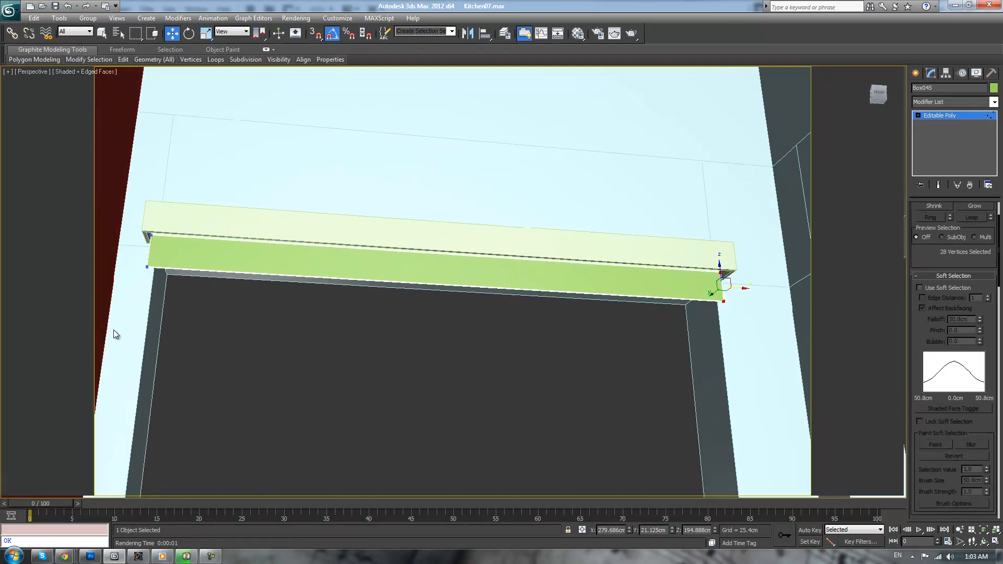
left_click(35, 71)
left_click(72, 224)
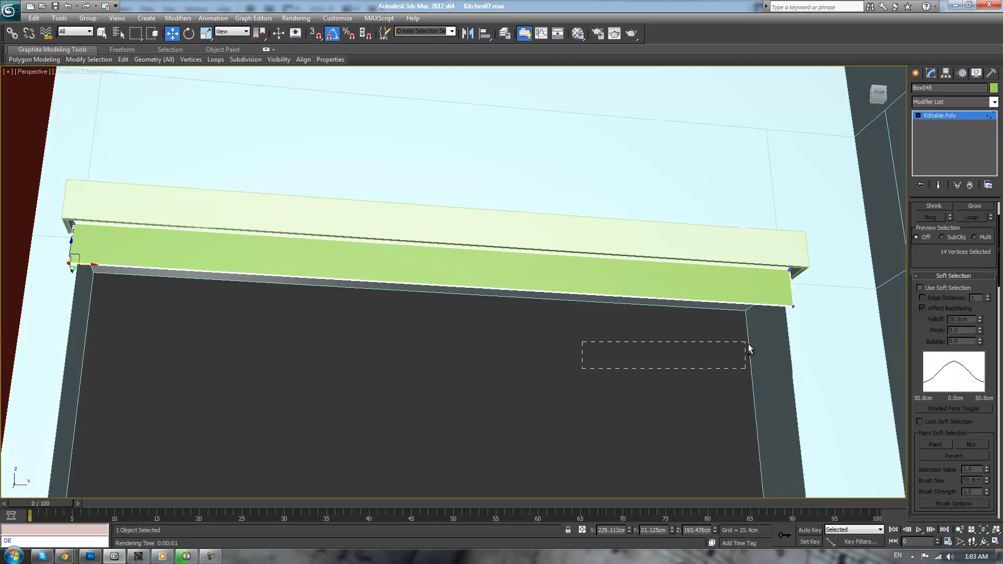
left_click_drag(449, 266, 444, 252)
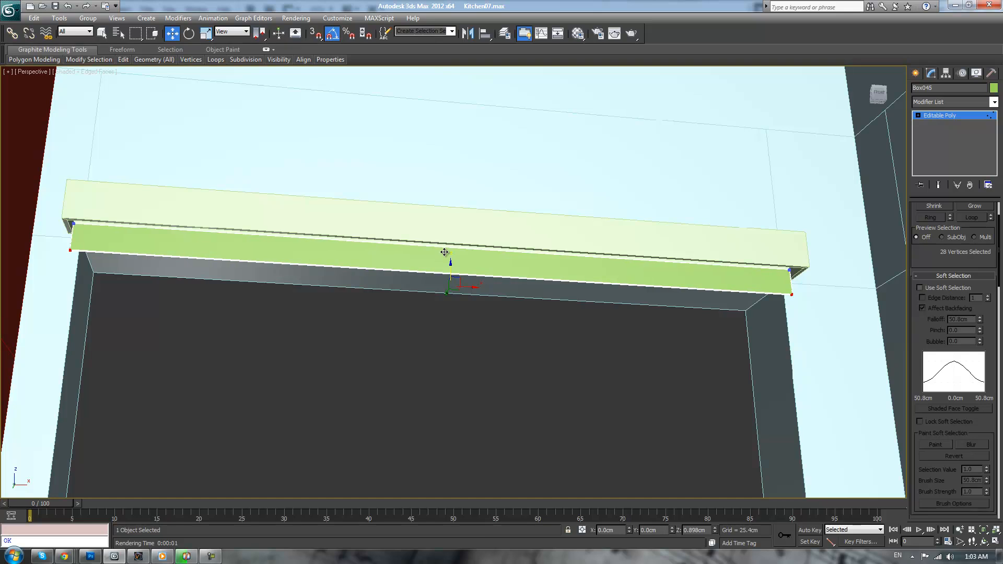
left_click(949, 116)
- Rotate the whole slat 30 degrees about the X axis to tilt it under the headrail
middle_click_drag(522, 277, 552, 327, "alt")
scroll(559, 310, "up", 2)
middle_click_drag(464, 318, 498, 302, "alt")
key("e")
left_click_drag(498, 302, 509, 303)
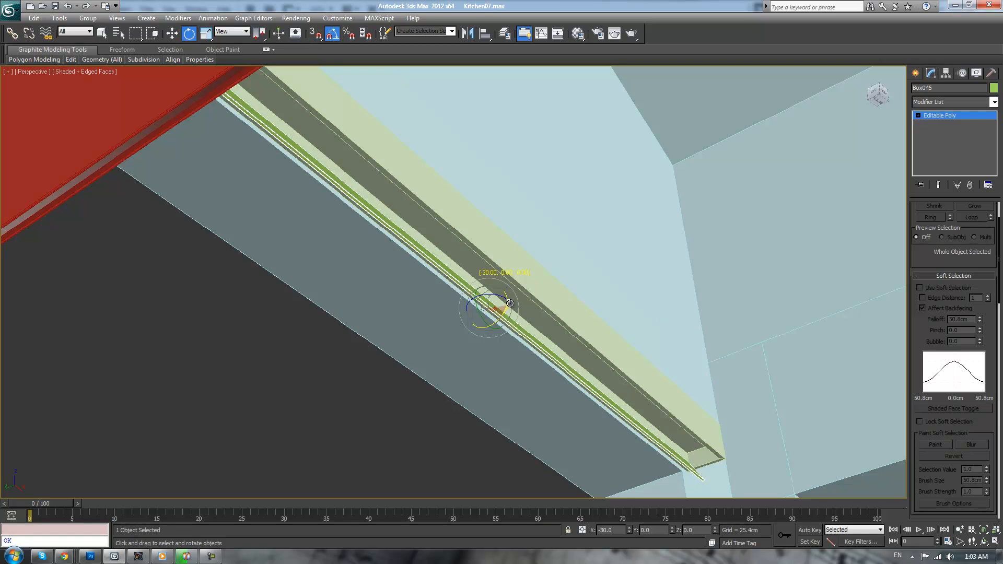
- Move the tilted slat into line with the headrail's opening and rotate it further to an X rotation of 45 degrees
middle_click_drag(560, 298, 418, 333, "alt")
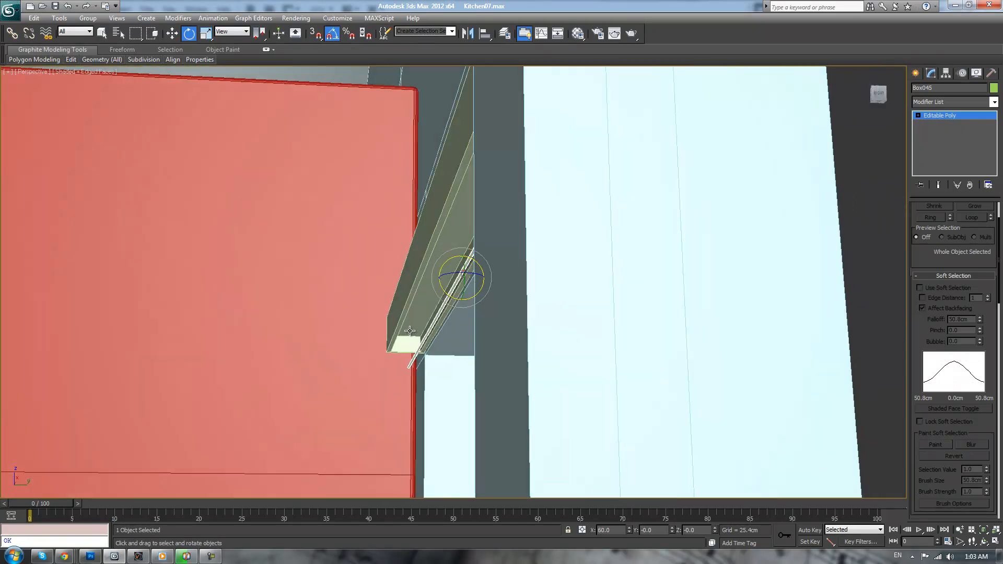
key("w")
left_click_drag(484, 282, 455, 262)
key("e")
left_click_drag(464, 298, 456, 297)
left_click(541, 403)
middle_click_drag(541, 402, 563, 386, "alt")
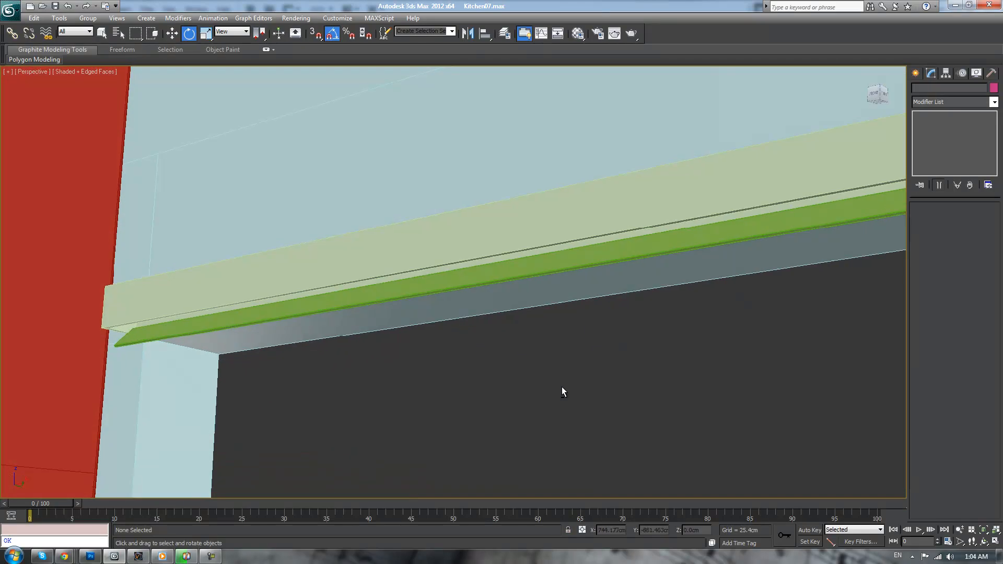
- Clone the slat straight down the window as 10 copies
left_click(446, 283)
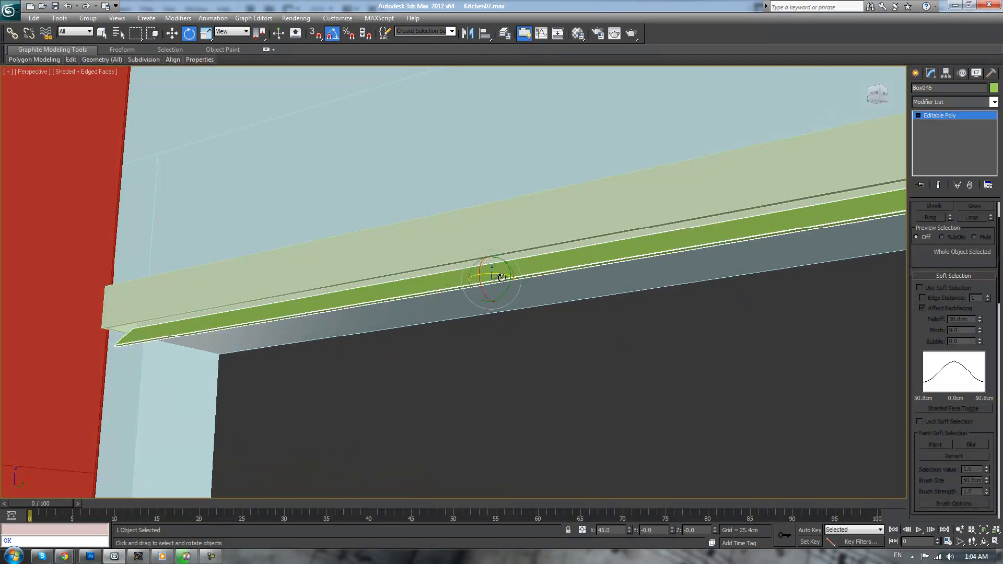
key("w")
left_click_drag(494, 262, 493, 283, "shift")
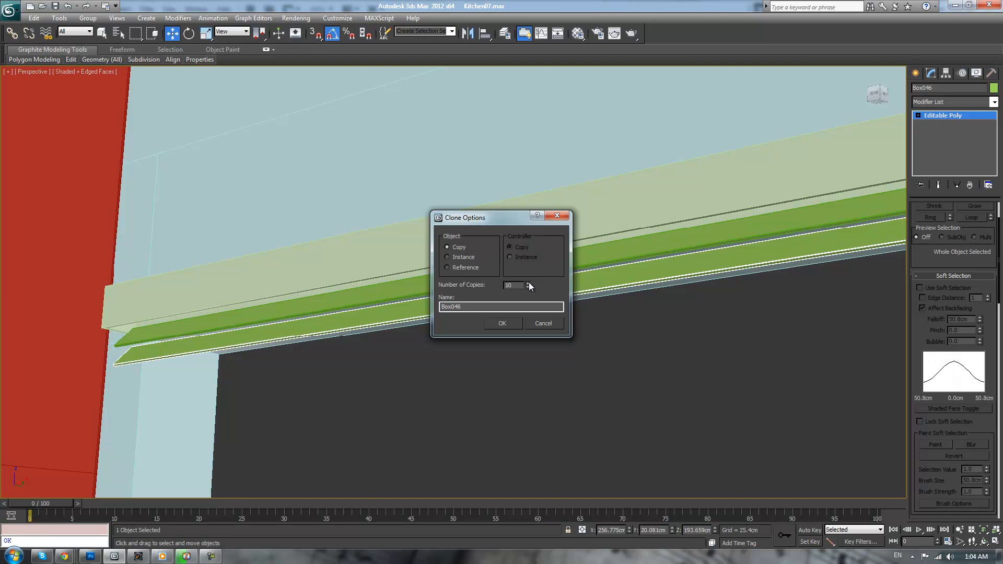
left_click(511, 325)
- Select all the blind slats together, move them slightly upward toward the headrail, and clear the selection
mouse_move(544, 381)
middle_mouse_down()
mouse_move(556, 371)
mouse_move(545, 363)
middle_mouse_up()
scroll(538, 378, "down", 8)
scroll(556, 372, "down", 3)
scroll(556, 369, "up", 12)
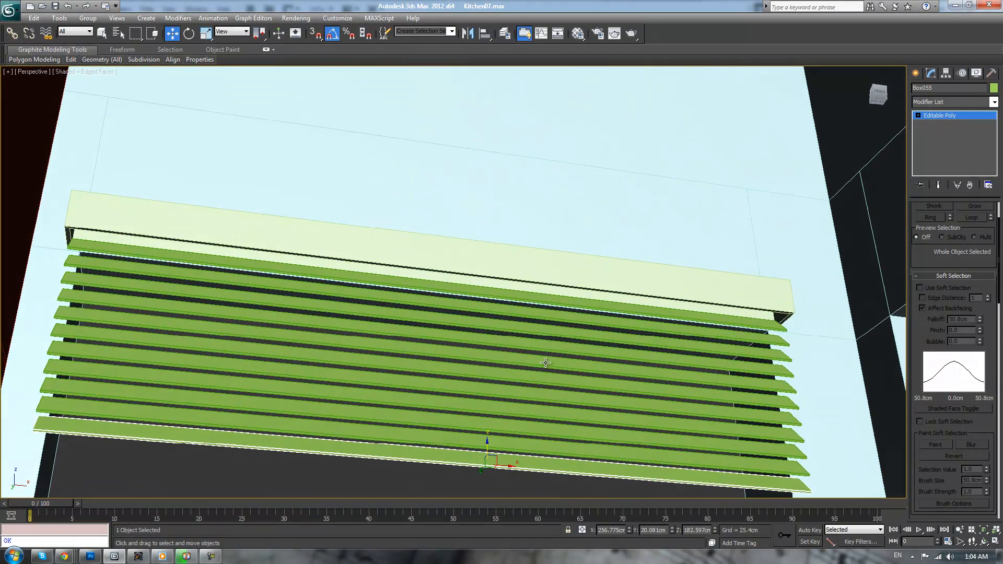
left_click(540, 302)
left_click(423, 308, "ctrl")
left_click_drag(417, 326, 421, 309)
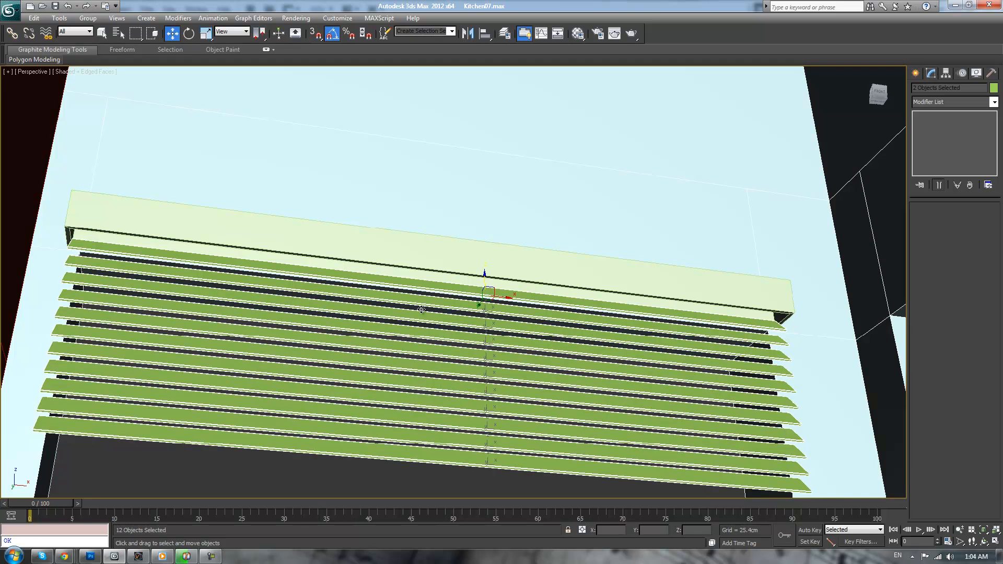
left_click_drag(483, 282, 484, 268)
scroll(484, 277, "down", 4)
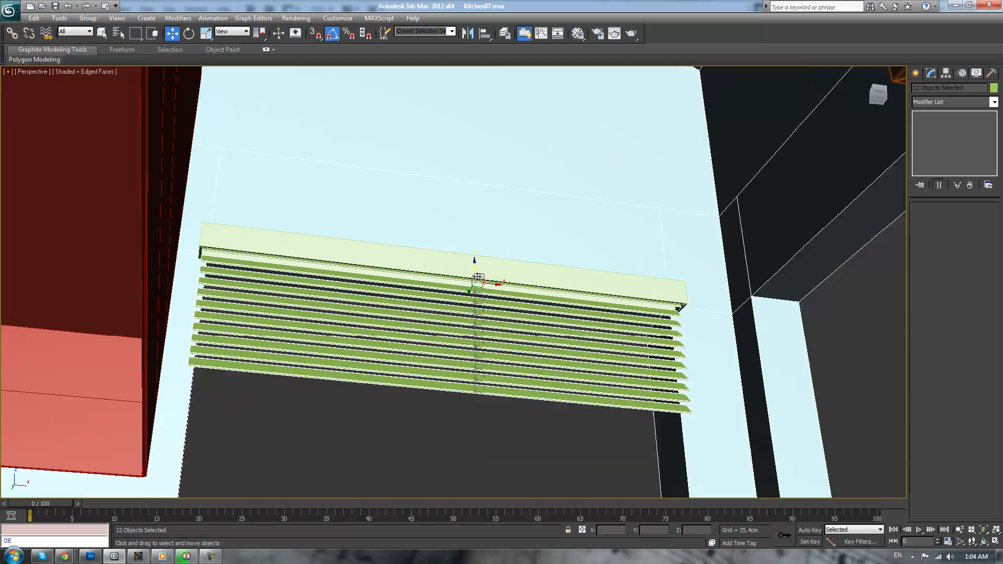
middle_click_drag(491, 313, 490, 334, "alt")
left_click(490, 339)
- Select all edges of the blind's headrail, chamfer them by 0.025 cm, and leave edge editing with nothing selected
scroll(491, 340, "up", 10)
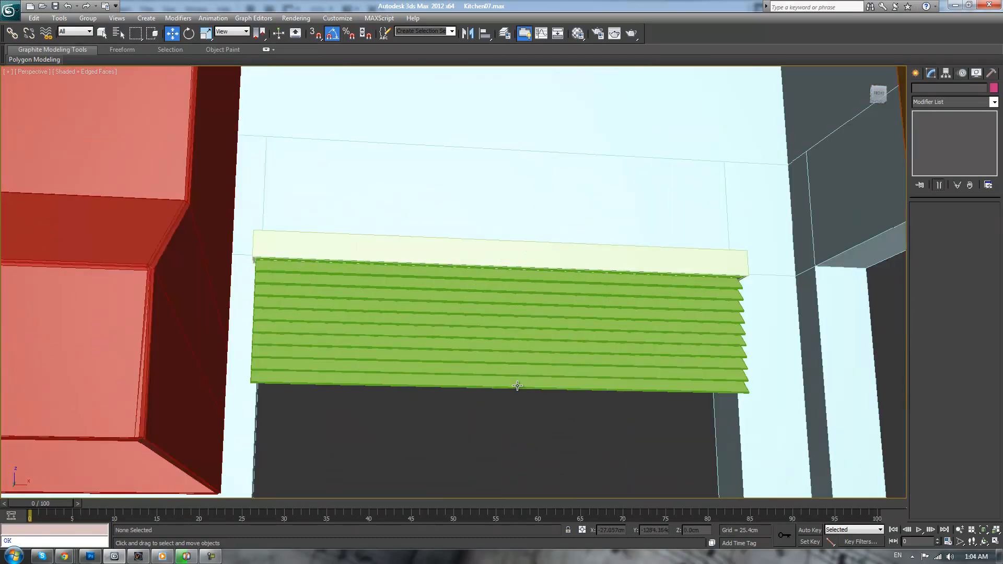
left_click(479, 165)
middle_click_drag(479, 165, 628, 269)
key("2")
key("ctrl+a")
middle_click_drag(502, 319, 582, 287)
scroll(576, 341, "down", 4)
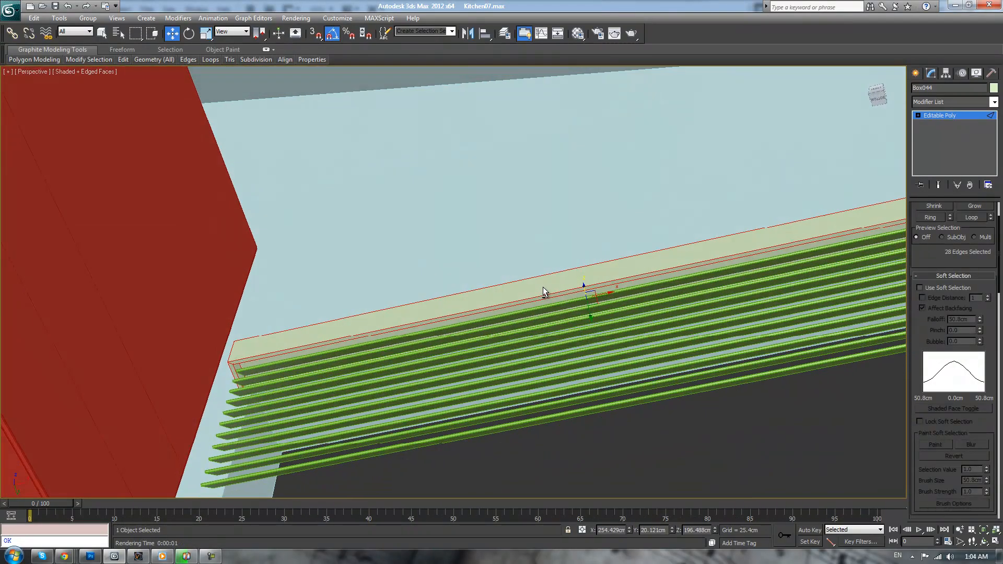
left_click_drag(933, 248, 932, 157)
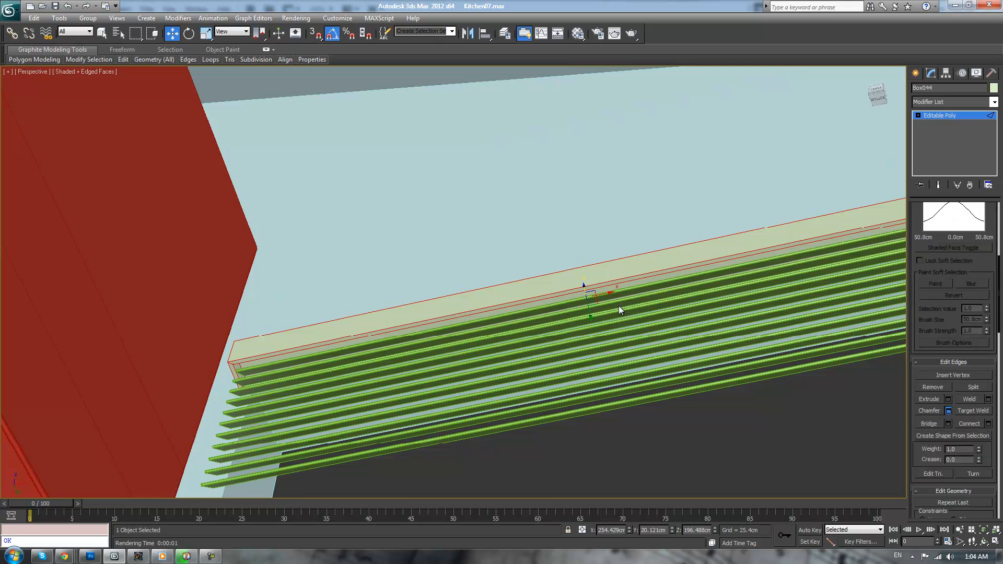
scroll(412, 317, "up", 3)
left_click_drag(463, 288, 406, 288)
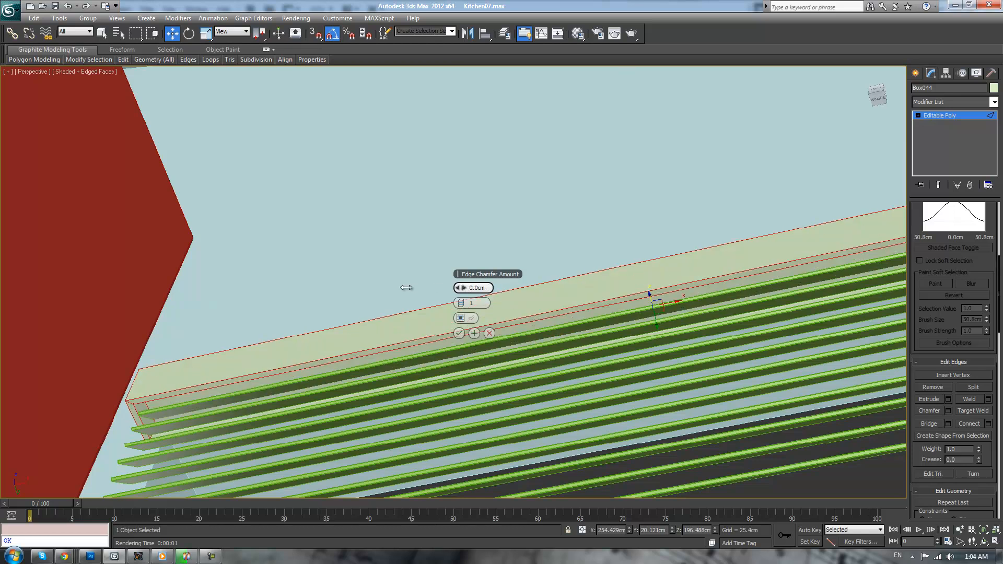
left_click_drag(467, 292, 467, 289)
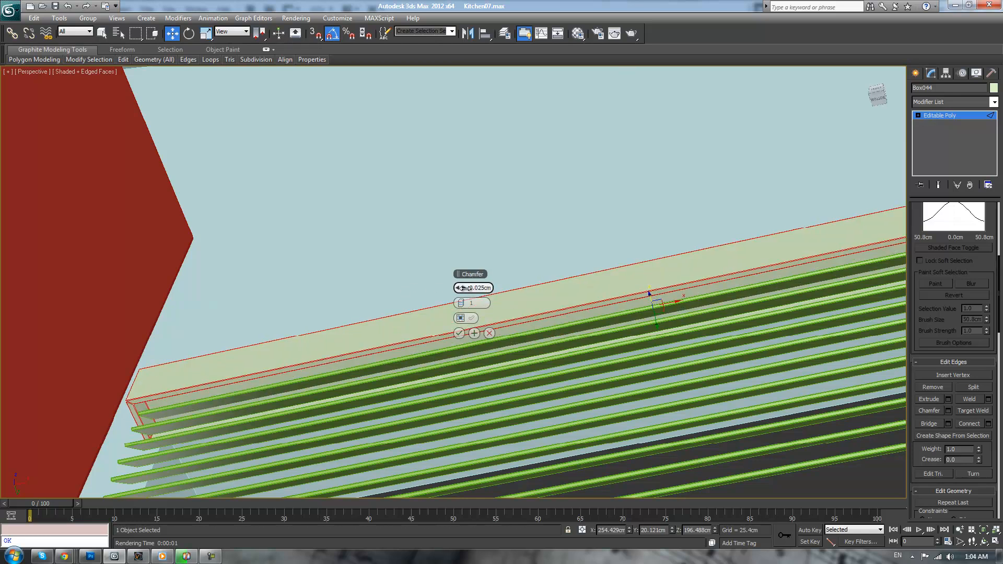
left_click(459, 333)
scroll(571, 337, "down", 2)
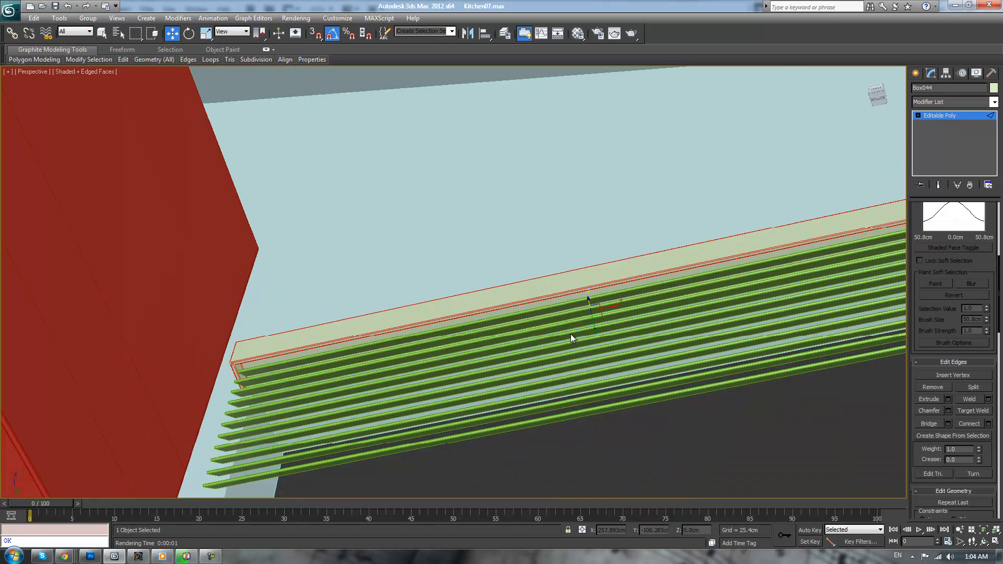
left_click(926, 121)
left_click(725, 458)
- Select the headrail and all its slats together and clone the whole blind into the room in plan view as a single copy
middle_click_drag(725, 459, 729, 486, "alt")
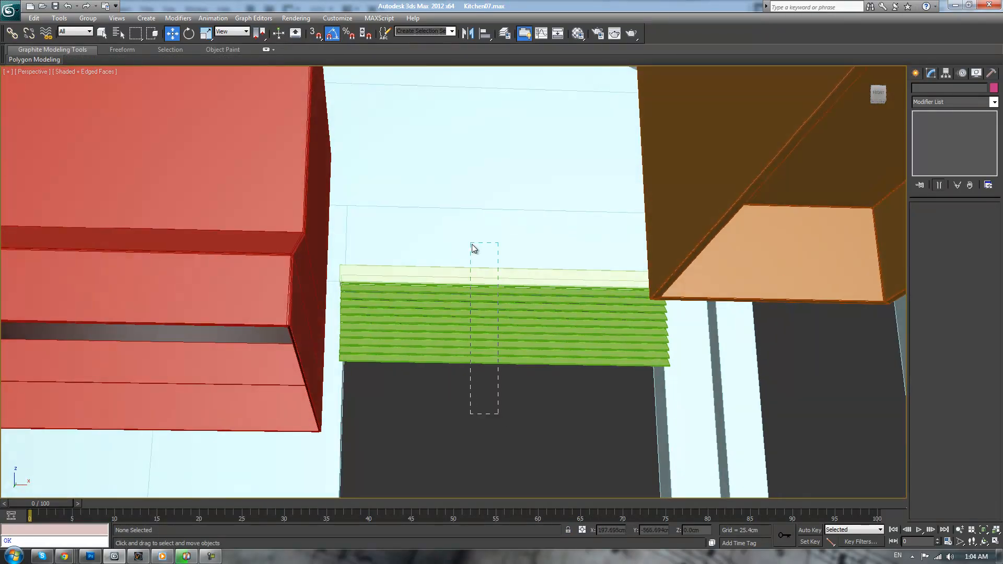
left_click_drag(472, 243, 484, 211)
middle_click_drag(509, 250, 472, 264, "alt")
key("t")
scroll(472, 264, "down", 2)
key("F3")
middle_click_drag(563, 335, 478, 267)
scroll(478, 268, "up", 2)
middle_click_drag(590, 198, 595, 232)
scroll(595, 232, "up", 3)
scroll(591, 246, "up", 3)
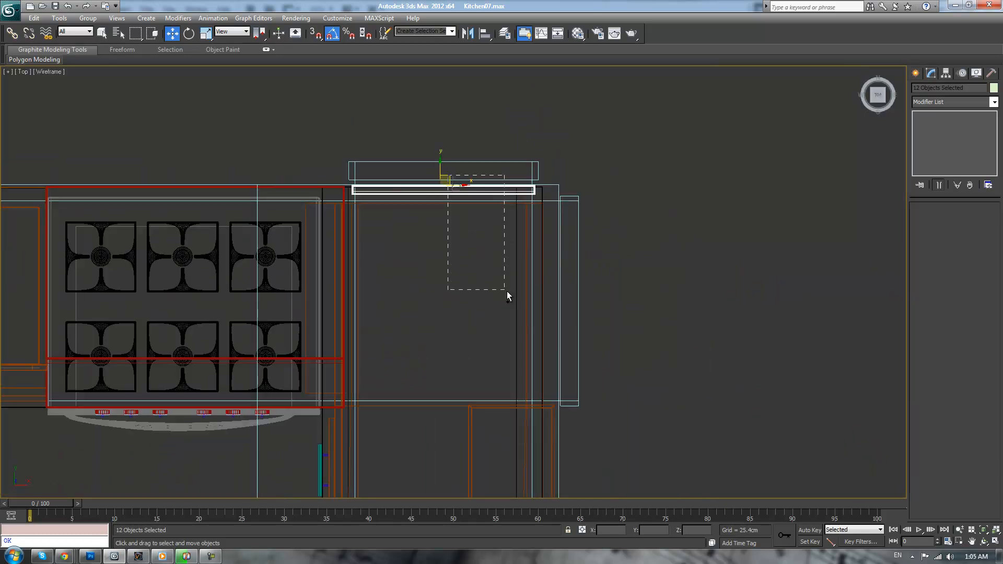
left_click_drag(481, 270, 480, 266)
key("ctrl+z")
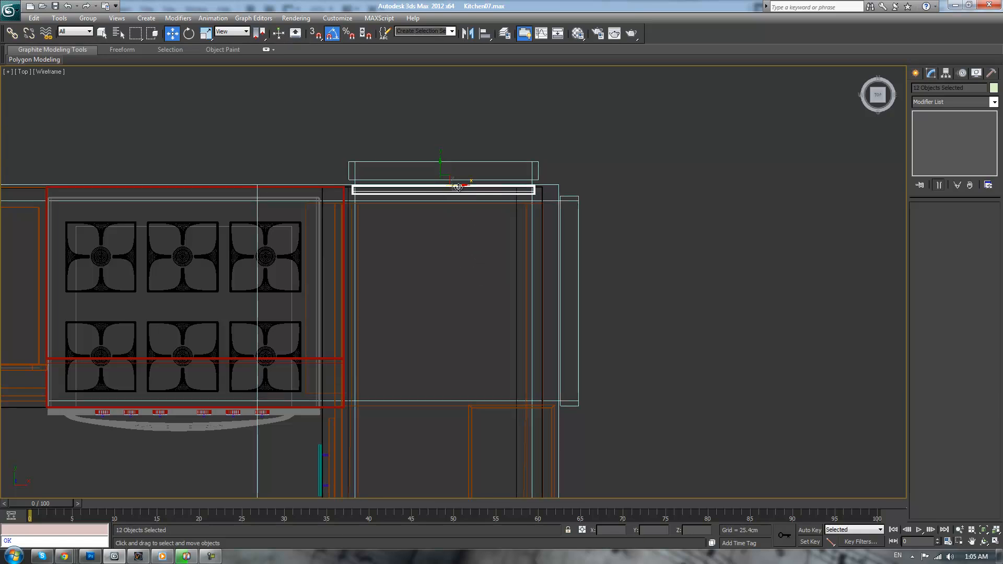
mouse_move(448, 177)
left_mouse_down("shift")
mouse_move(467, 285)
mouse_move(506, 323)
left_mouse_up("shift")
left_click(509, 320)
- Rotate the copied blind a quarter turn in plan and move it toward the adjacent side-wall window
key("e")
middle_click_drag(478, 296, 434, 298)
key("w")
left_click_drag(431, 289, 497, 290)
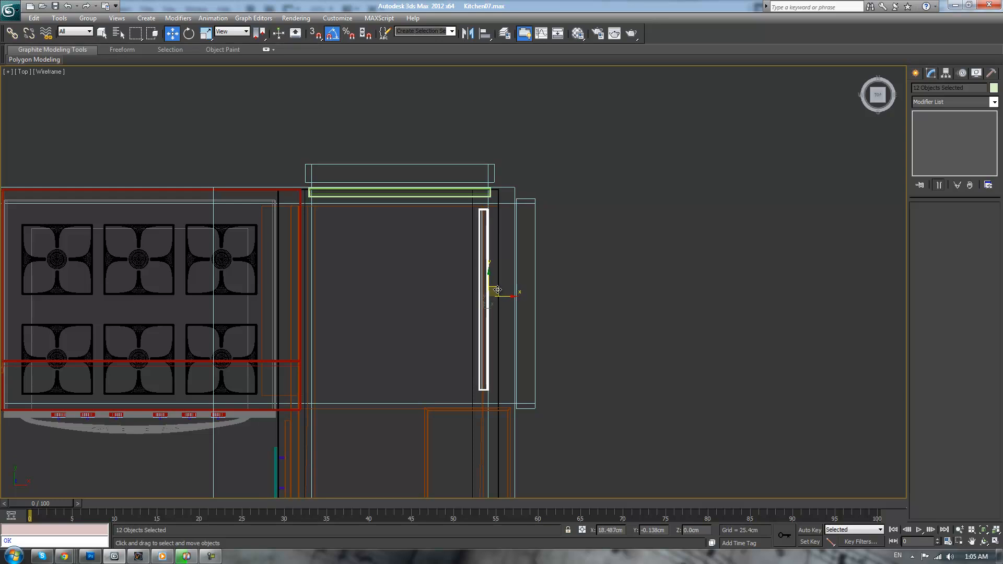
- Move the copied blind against the side wall and centre it across the window opening
key("p")
scroll(598, 320, "down", 2)
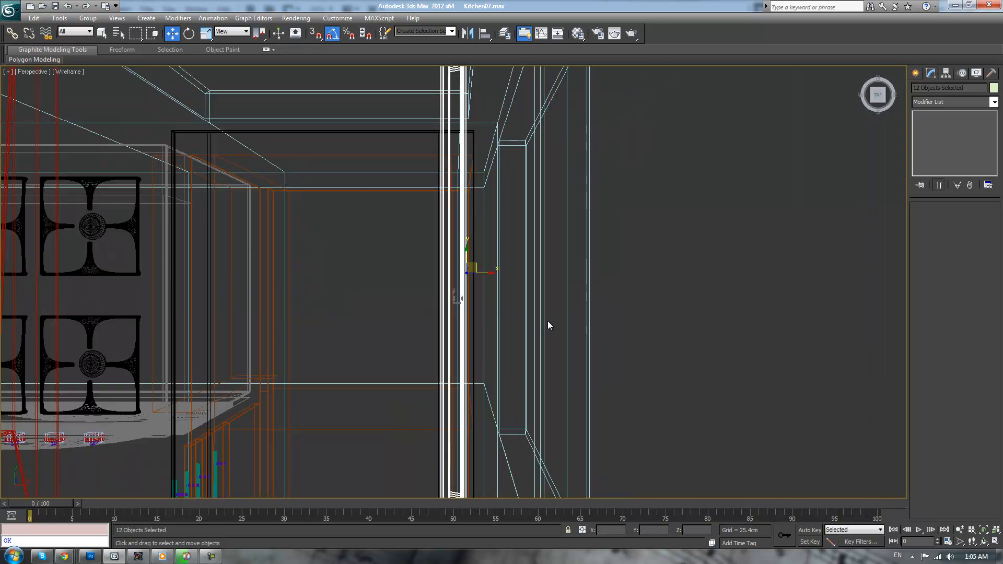
key("F3")
middle_click_drag(513, 312, 586, 268, "alt")
scroll(587, 268, "up", 4)
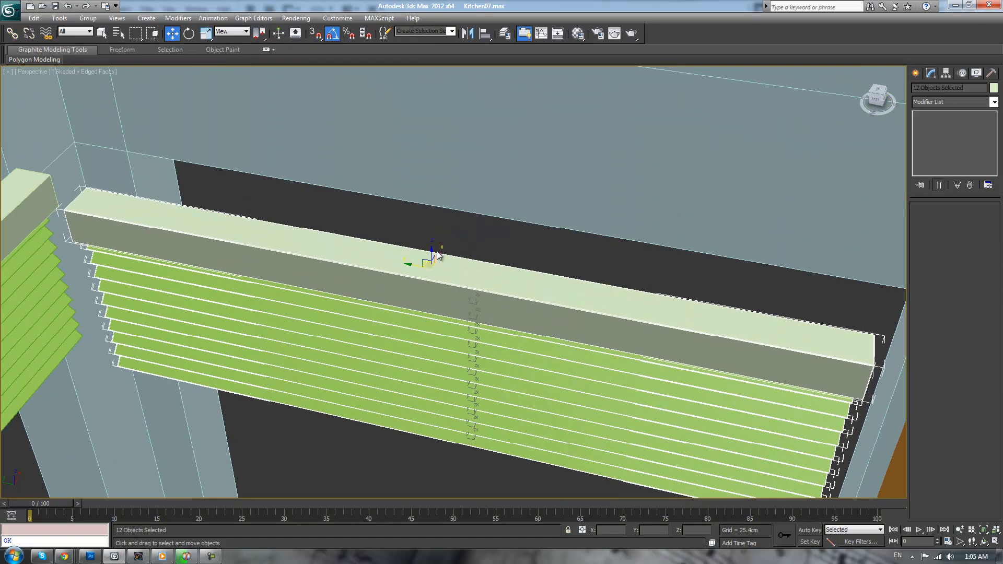
left_click_drag(438, 256, 497, 197)
middle_click_drag(564, 297, 595, 275, "alt")
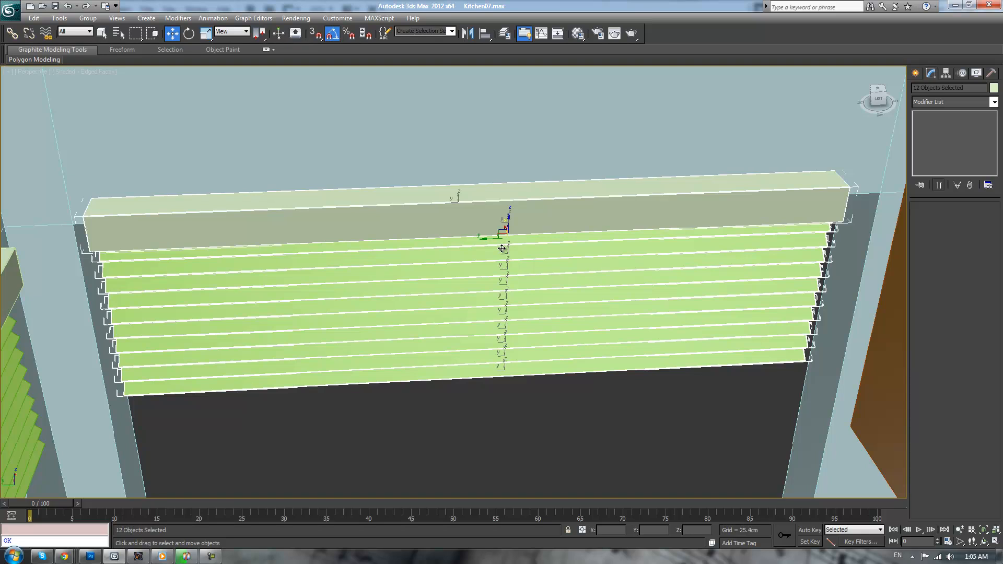
left_click_drag(488, 240, 500, 237)
- Scale the copied blind lengthwise to about 112%, shift it slightly to fit the side window's width, and clear the selection
key("f")
middle_click_drag(511, 259, 479, 359)
key("l")
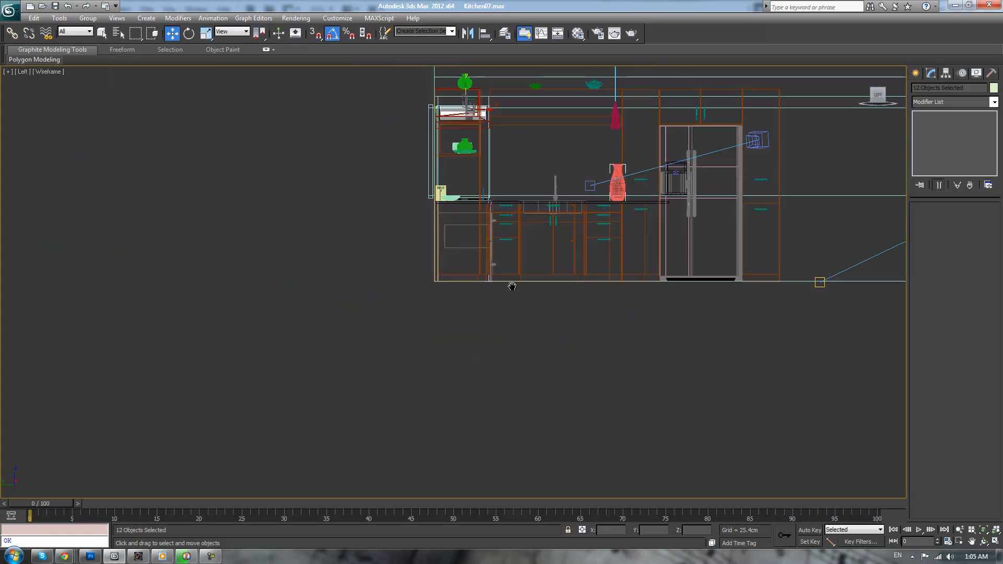
scroll(493, 307, "up", 6)
middle_click_drag(497, 245, 488, 300)
key("r")
left_click_drag(562, 313, 565, 313)
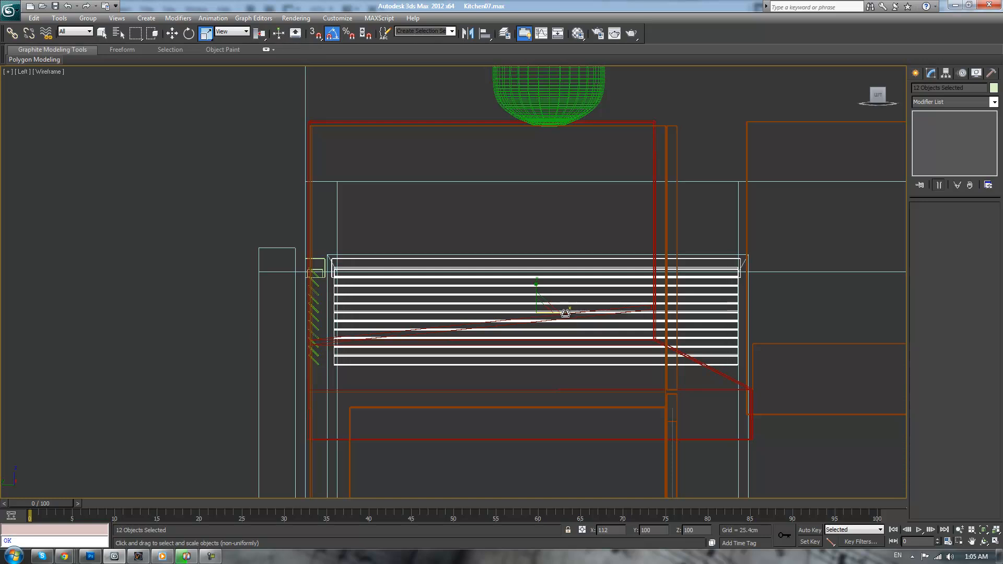
key("w")
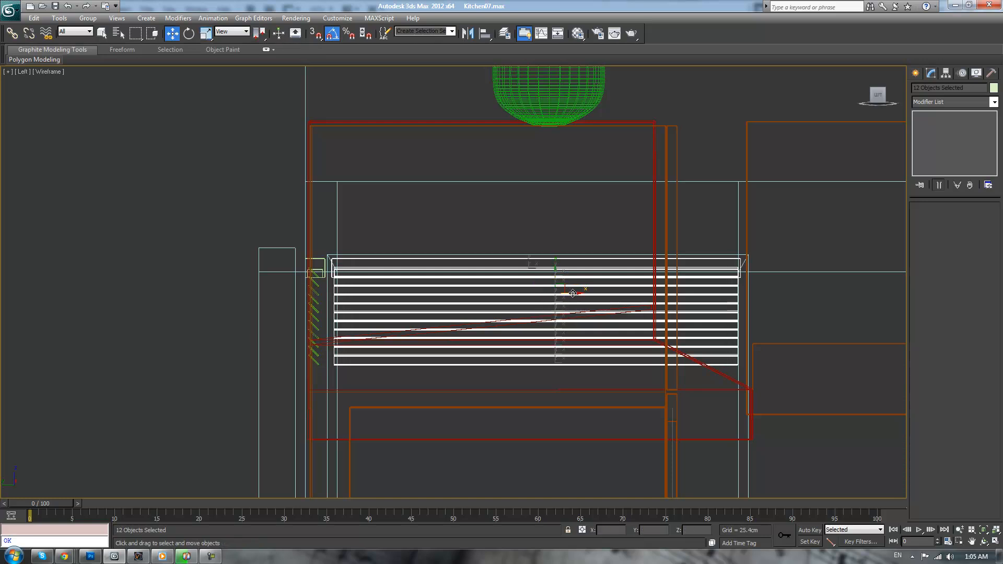
left_click_drag(573, 295, 575, 295)
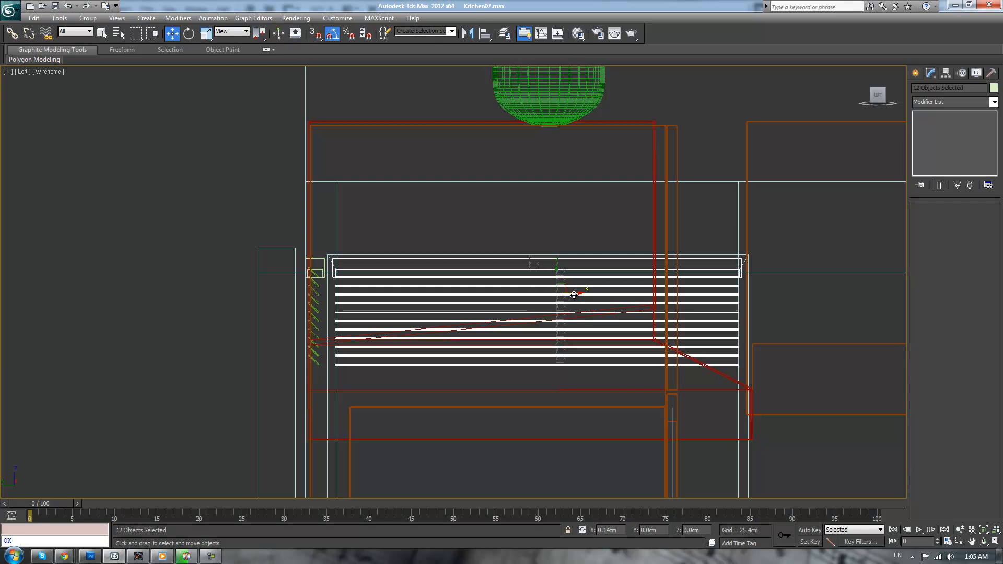
left_click(558, 375)
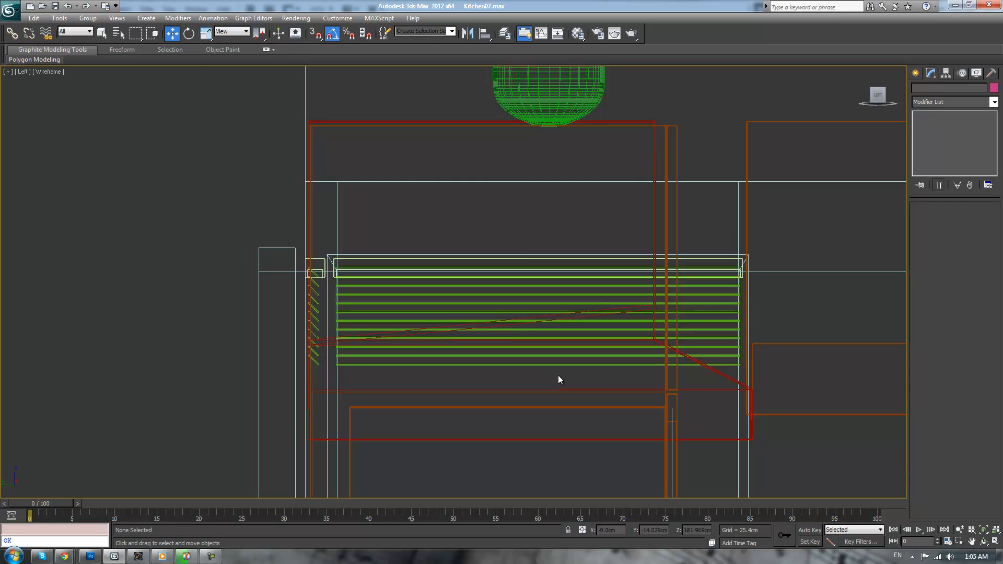
- Select the nine lower slats of the side-window blind and delete them
key("p")
key("F3")
mouse_move(558, 376)
middle_mouse_down()
mouse_move(577, 361)
mouse_move(772, 477)
mouse_move(538, 375)
middle_mouse_up()
middle_click_drag(788, 385, 661, 361)
scroll(660, 360, "up", 10)
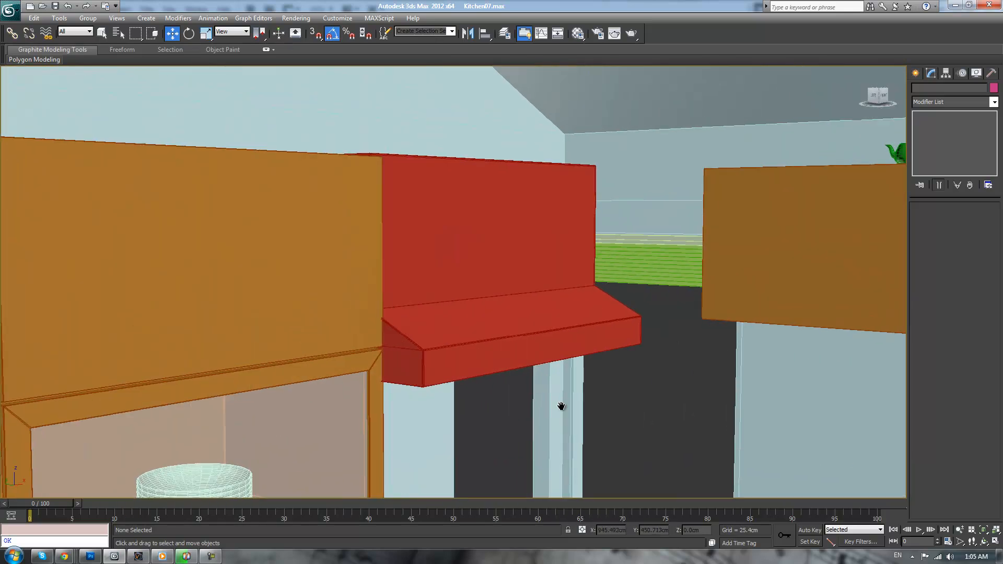
scroll(686, 294, "down", 8)
scroll(687, 334, "up", 7)
left_click(648, 282)
key("z")
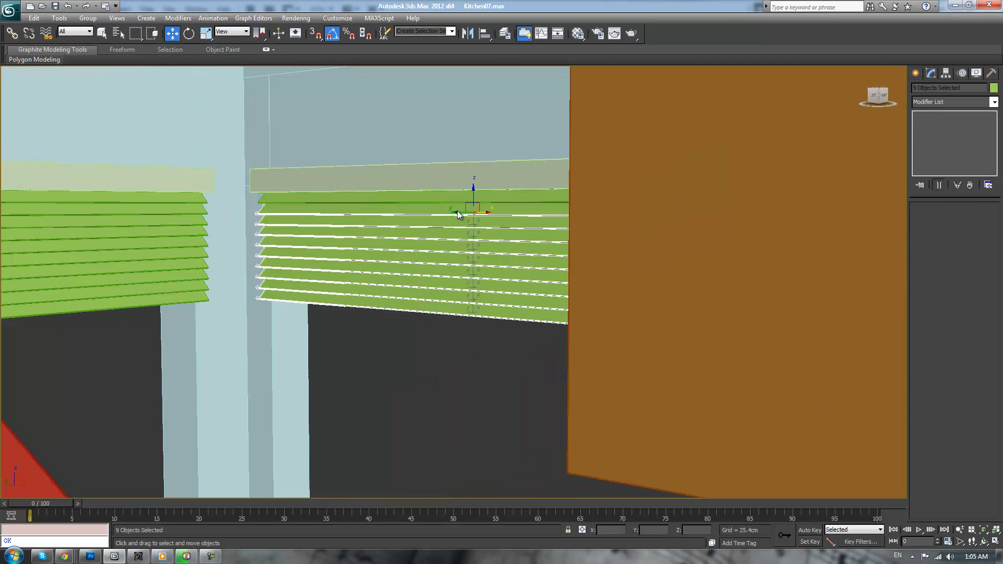
key("Delete")
- Clone the side blind's remaining slat straight down the window with wider spacing as 10 copies
left_click(444, 199)
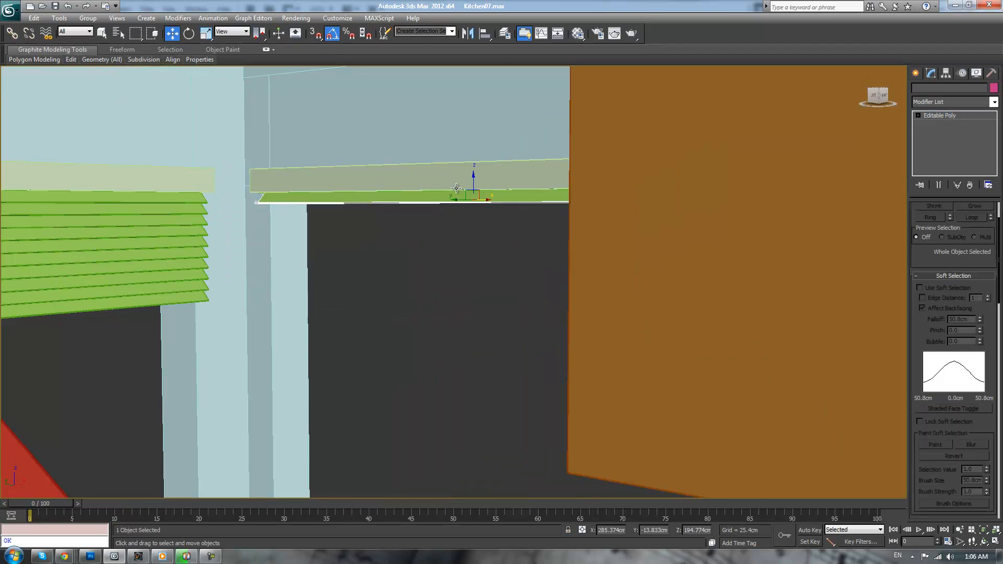
left_click_drag(475, 194, 478, 202, "shift")
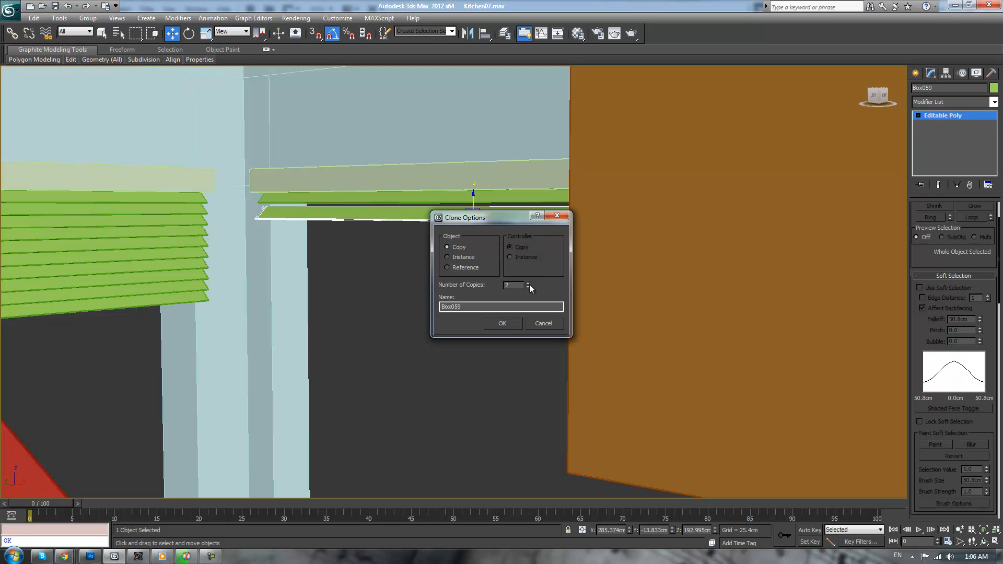
left_click(514, 323)
scroll(438, 372, "down", 10)
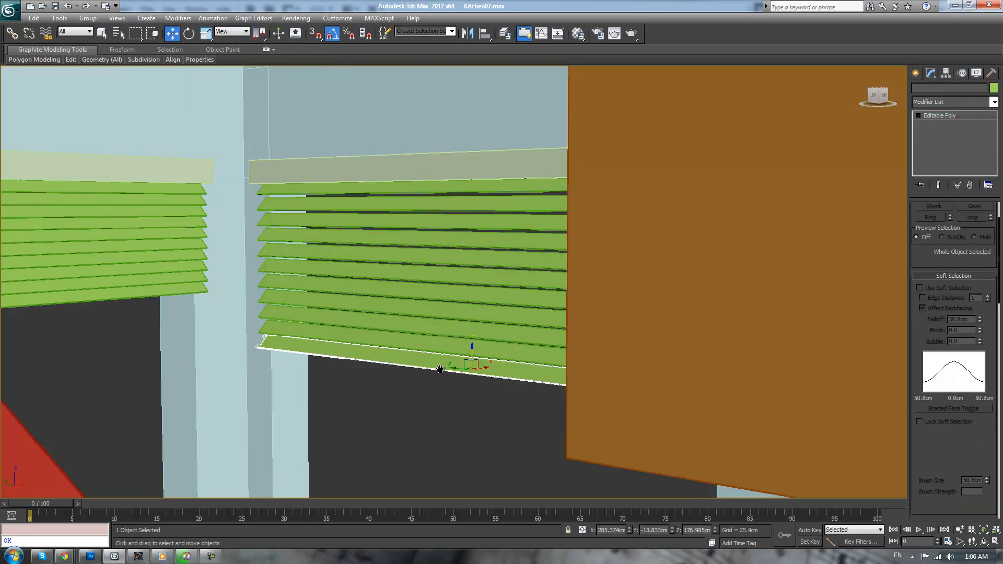
- Delete the nine lower slats of the first window's blind and select the slat left under its headrail in the wireframe side view
scroll(421, 366, "up", 10)
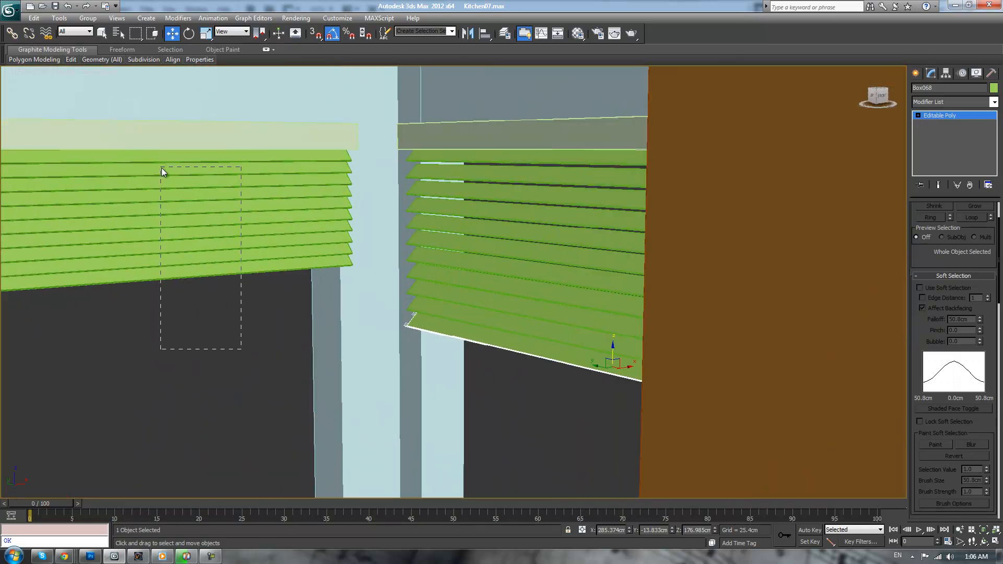
left_click_drag(161, 168, 162, 168)
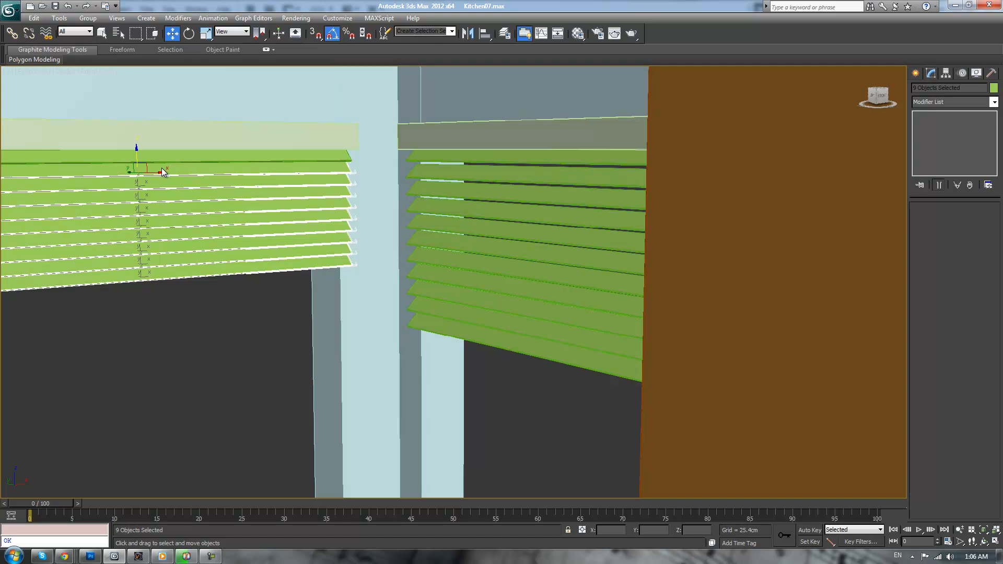
key("Delete")
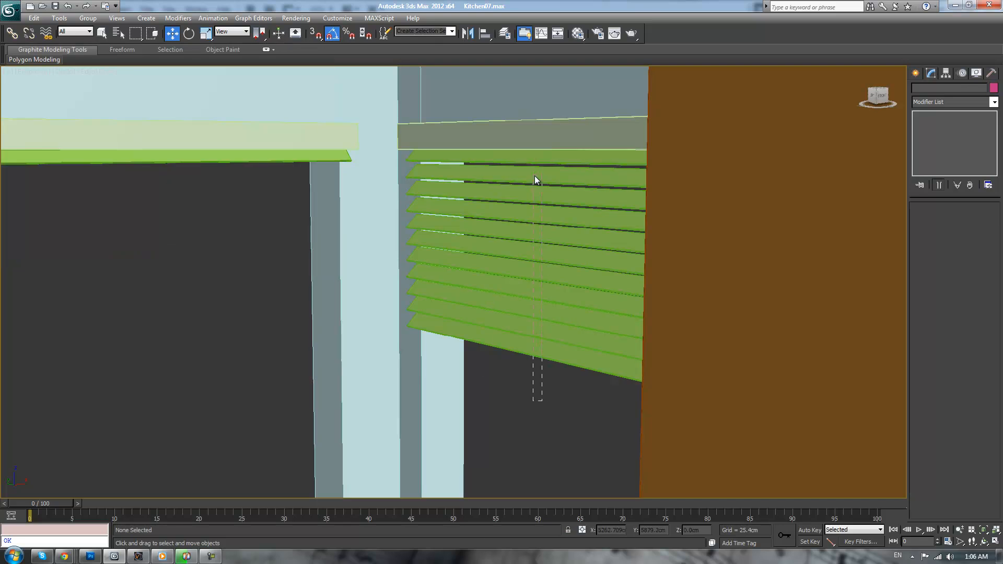
left_click(249, 149)
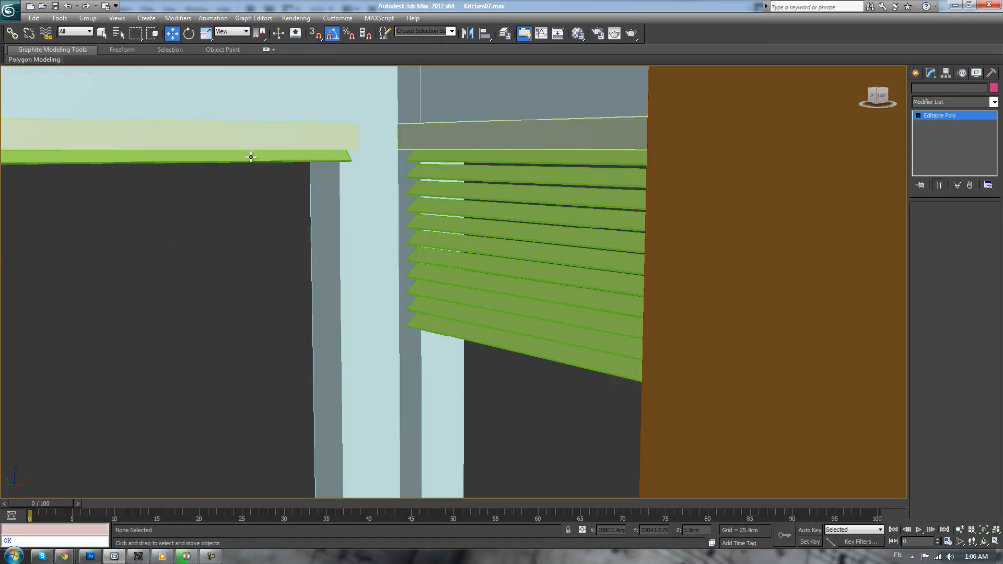
key("l")
middle_click_drag(537, 189, 511, 304)
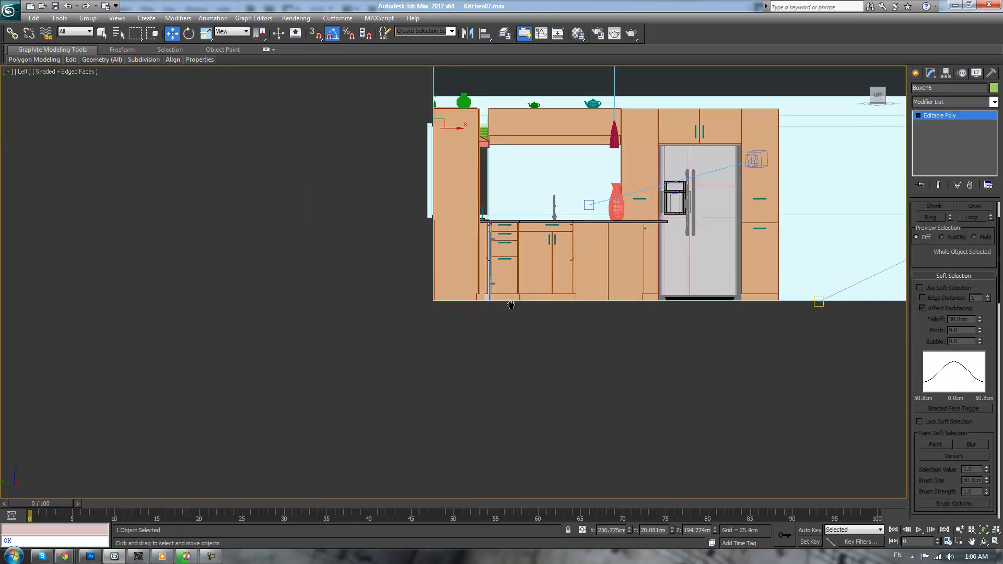
scroll(507, 187, "up", 2)
middle_click_drag(506, 187, 528, 300)
key("F3")
scroll(501, 277, "up", 10)
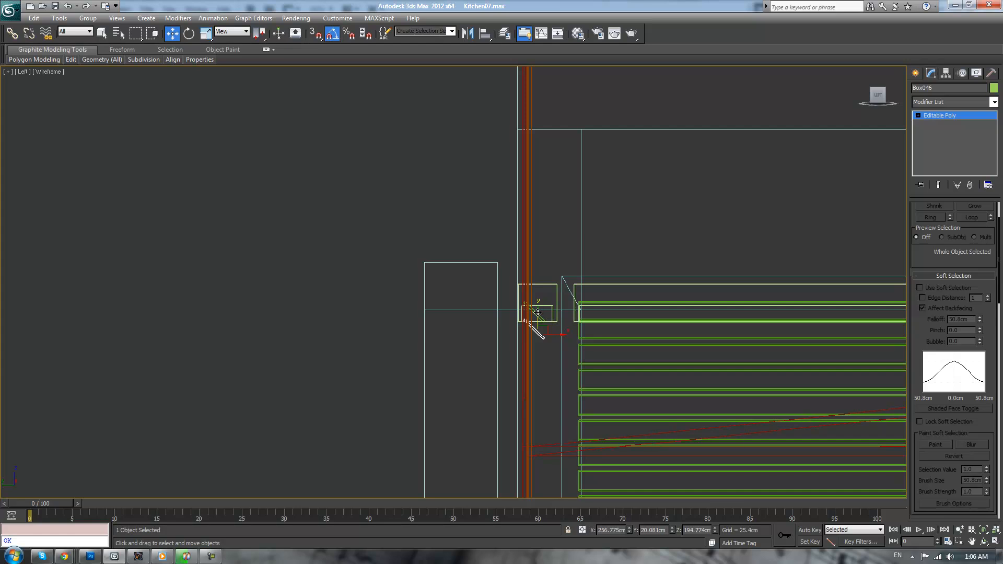
left_click(538, 312)
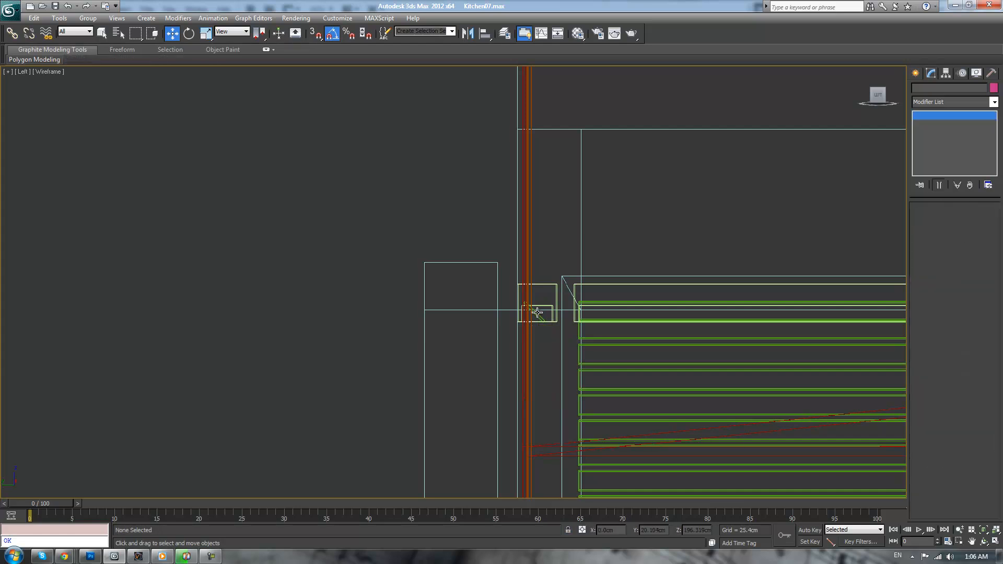
left_click(537, 313)
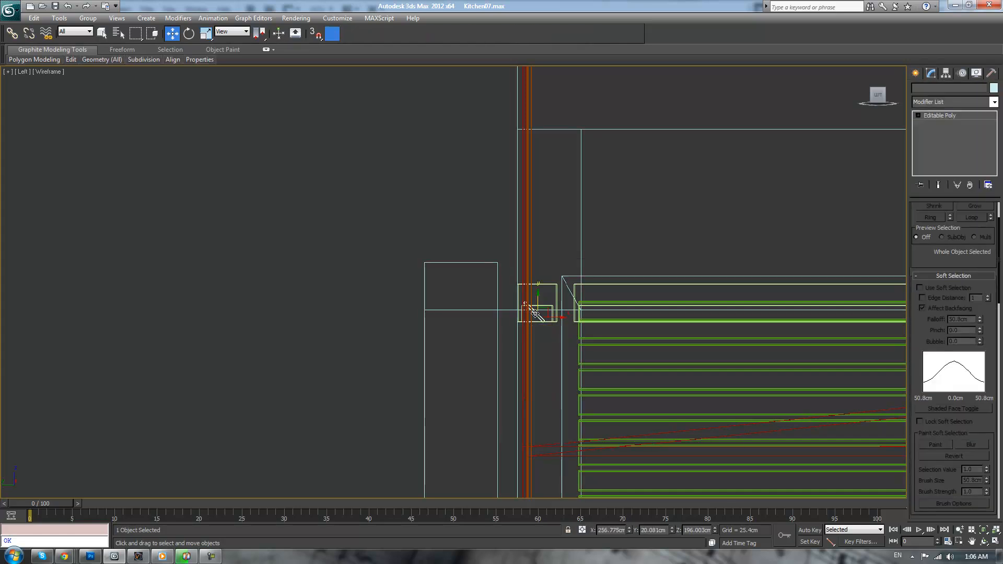
- Try to clone the first blind's remaining slat straight down as 10 copies, and undo the cloning
left_click(537, 313)
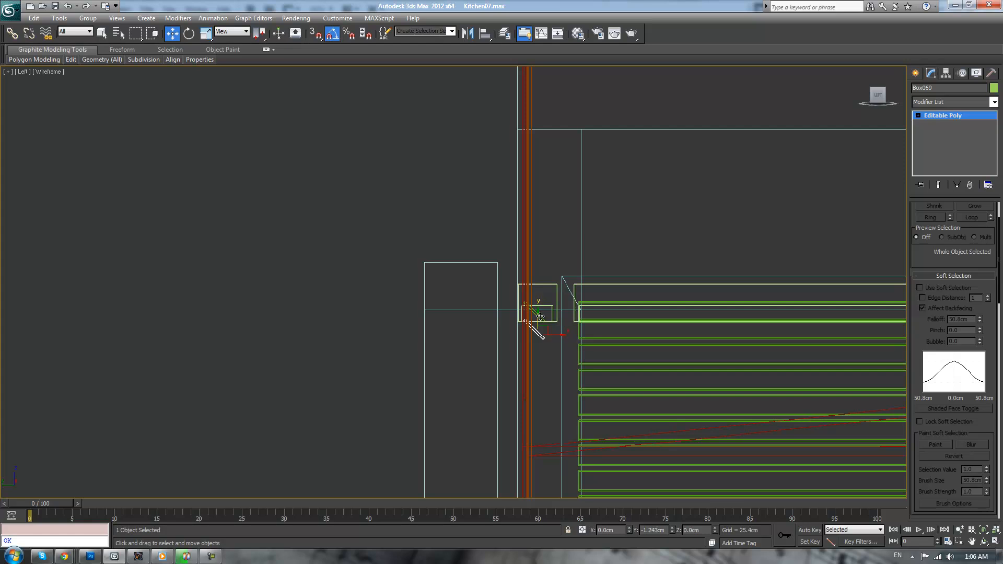
left_click_drag(540, 316, 539, 315, "shift")
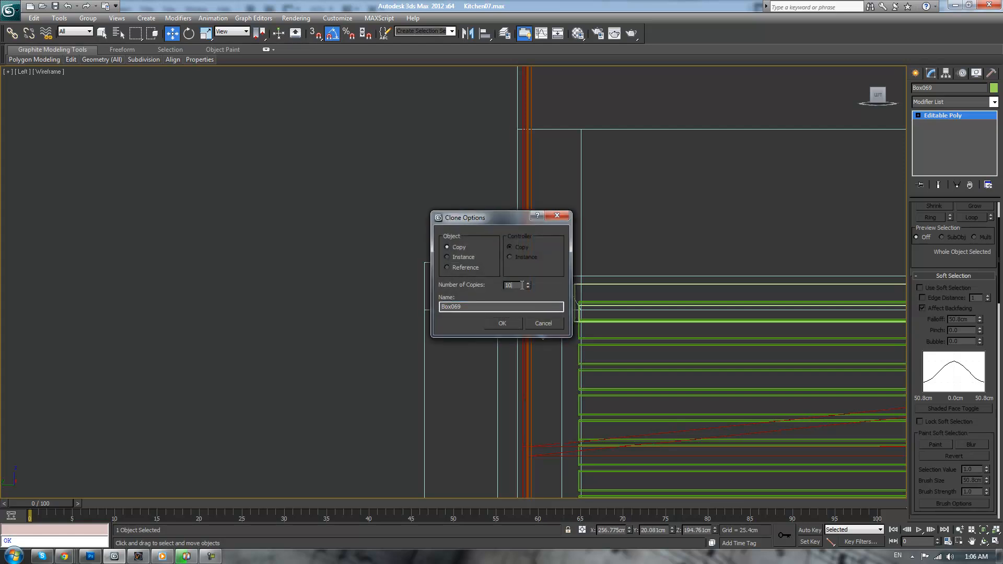
left_click(513, 321)
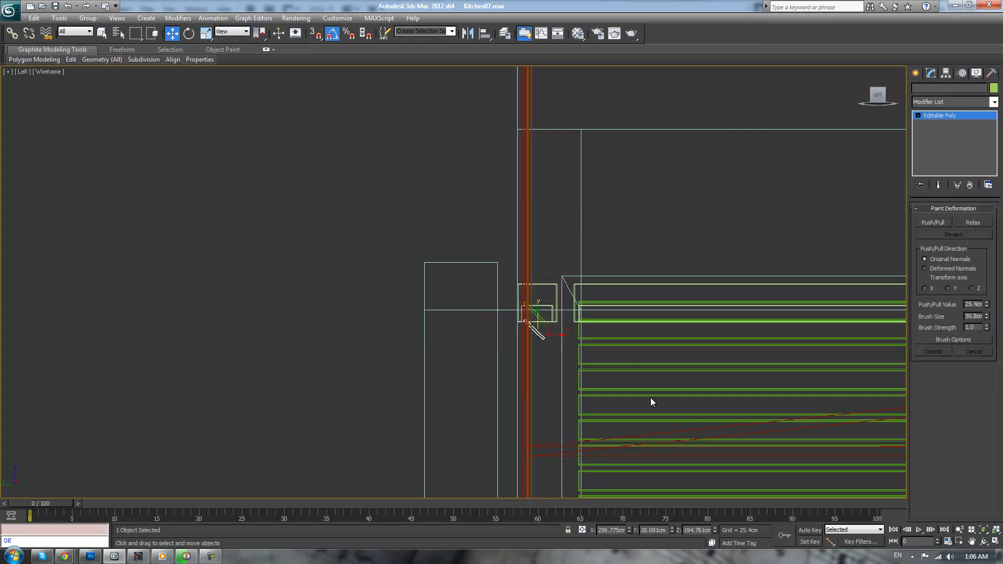
middle_click_drag(654, 406, 647, 308)
key("ctrl+z")
- Clone the first blind's remaining slat straight down the window as 10 copies and return to the shaded perspective view
left_click_drag(533, 205, 534, 229, "shift")
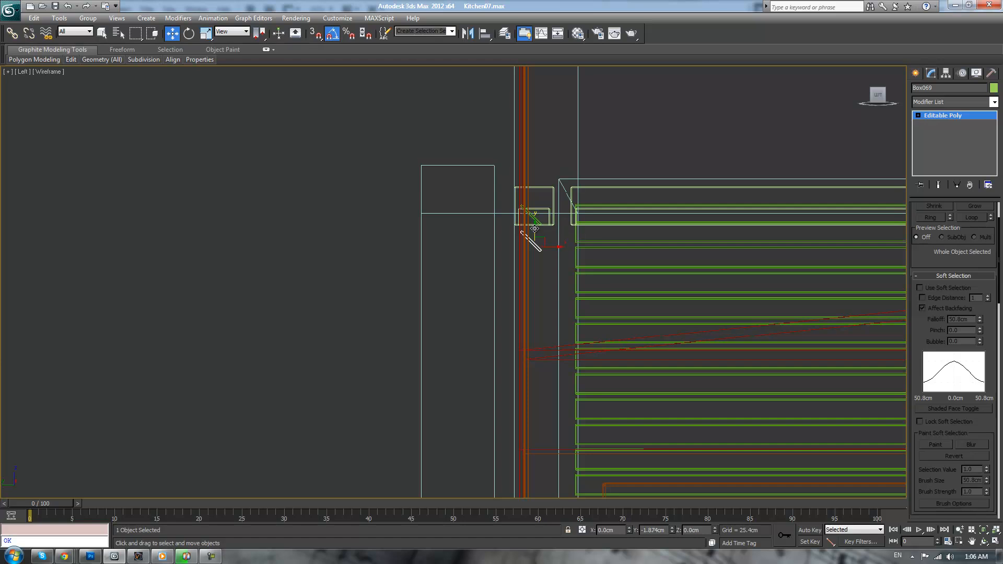
left_click_drag(534, 229, 534, 229, "shift")
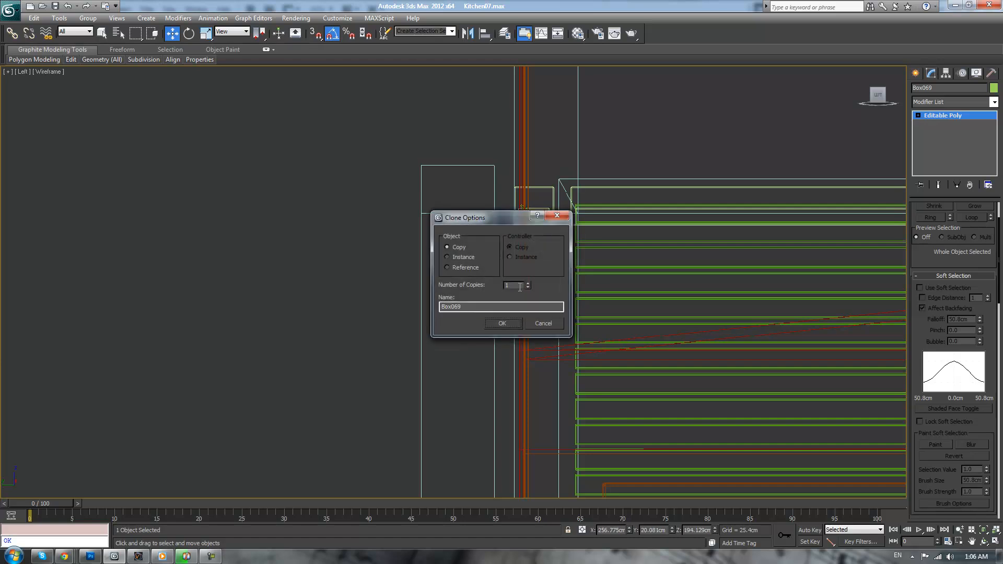
left_click(496, 323)
middle_click_drag(646, 367, 646, 260)
key("p")
scroll(646, 310, "down", 1)
key("F3")
middle_click_drag(683, 310, 635, 314, "alt")
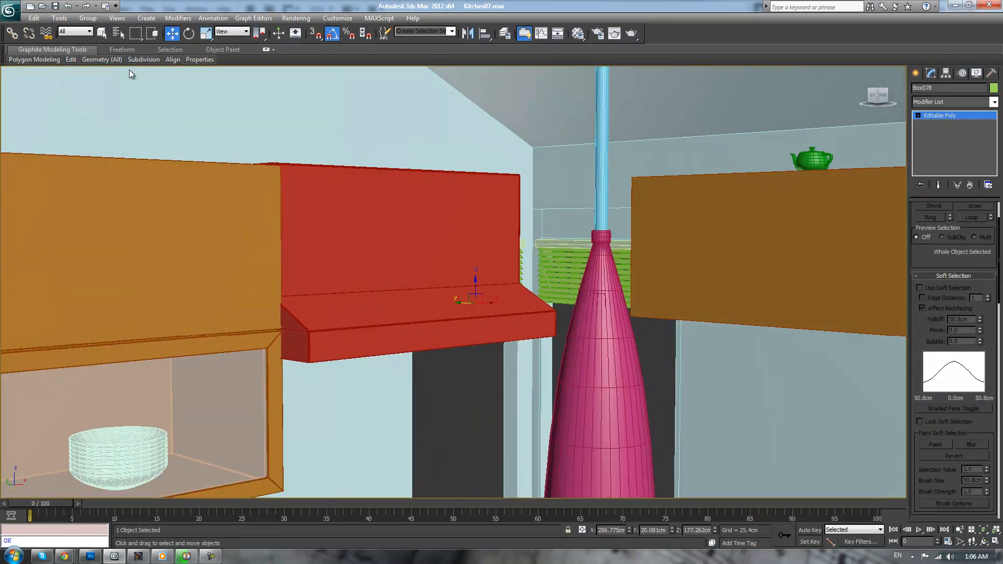
- Save the scene as a new file named Kitchen08.max
left_click(7, 14)
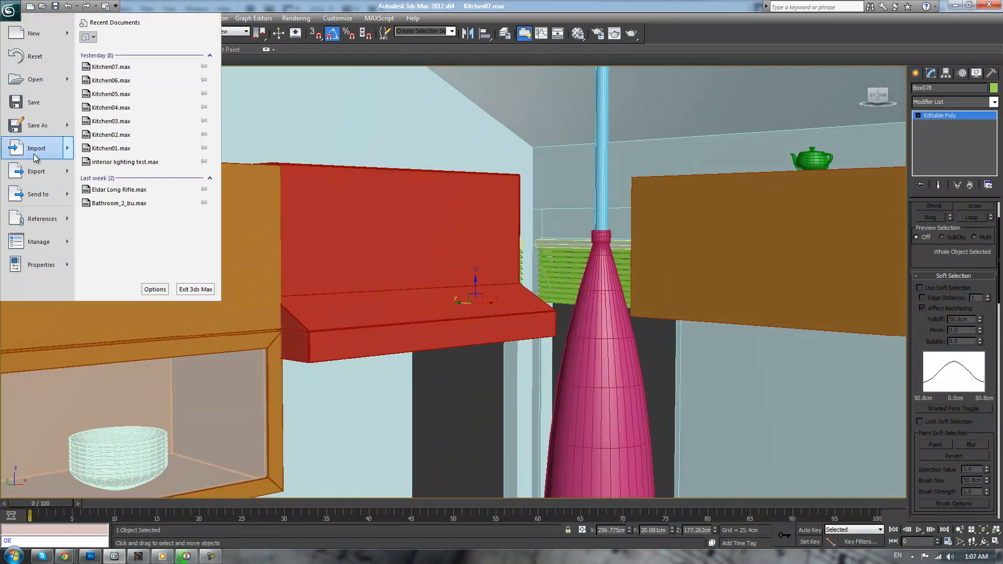
left_click(16, 125)
key("BackSpace")
type("8")
key("Return")
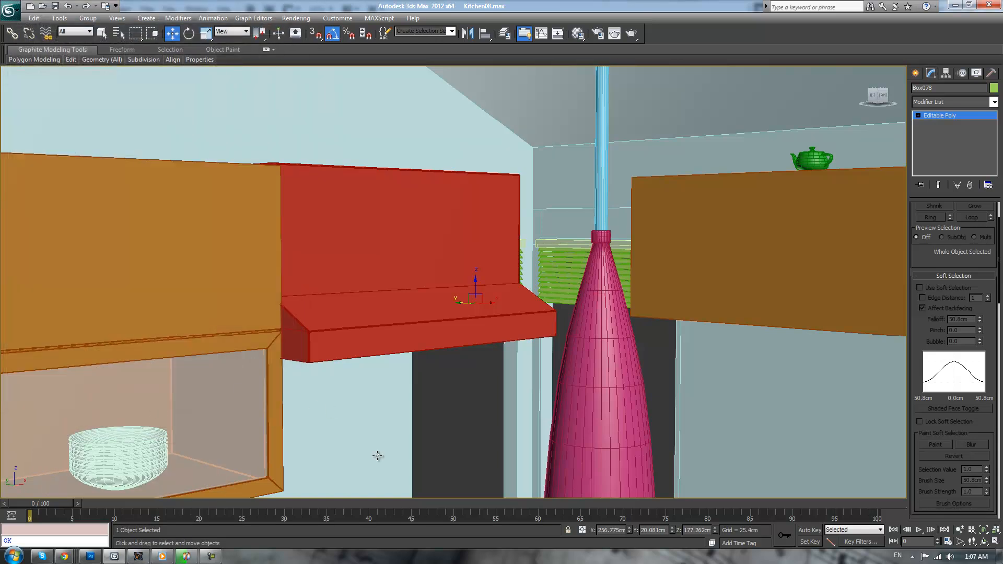
- Select the Walls object from a view outside the room that shows its open side
left_click(479, 378)
scroll(400, 380, "up", 1)
scroll(400, 380, "down", 1)
middle_click_drag(401, 381, 637, 341, "alt")
scroll(455, 377, "down", 4)
scroll(463, 393, "down", 8)
left_click(636, 341)
scroll(767, 332, "down", 3)
middle_click_drag(767, 333, 707, 335, "alt")
scroll(707, 335, "up", 1)
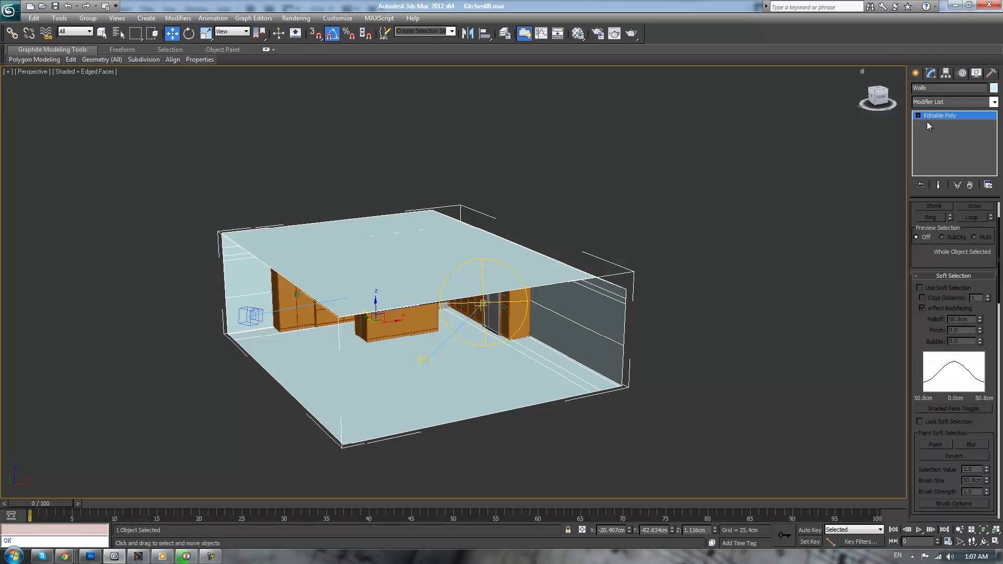
left_click(938, 149)
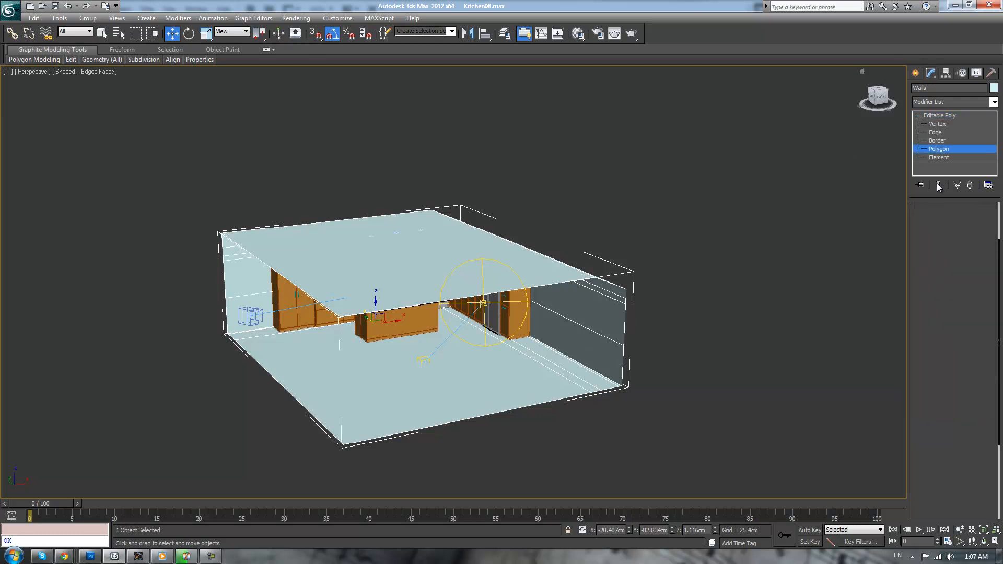
left_click(933, 277)
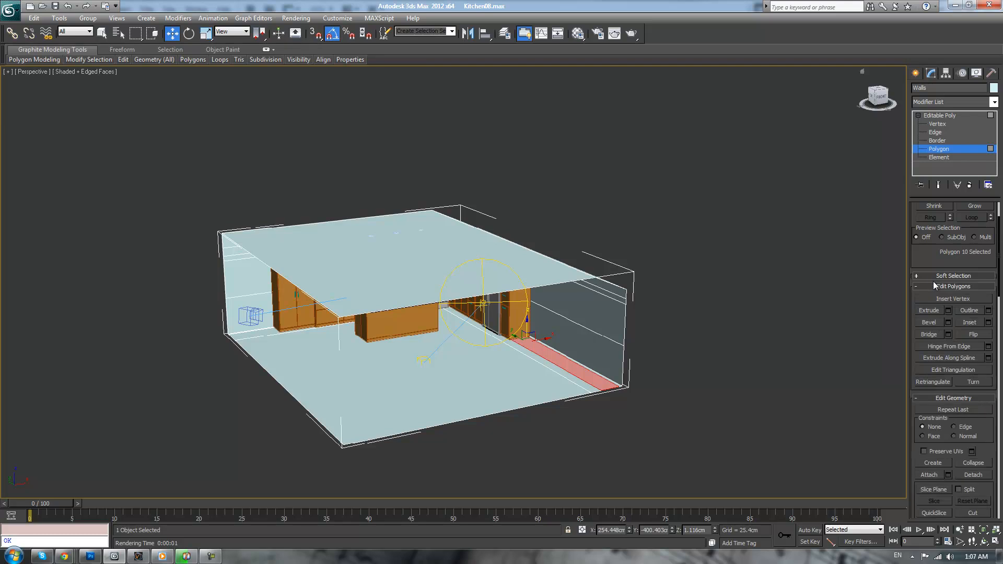
left_click(933, 462)
middle_click_drag(677, 367, 638, 348, "alt")
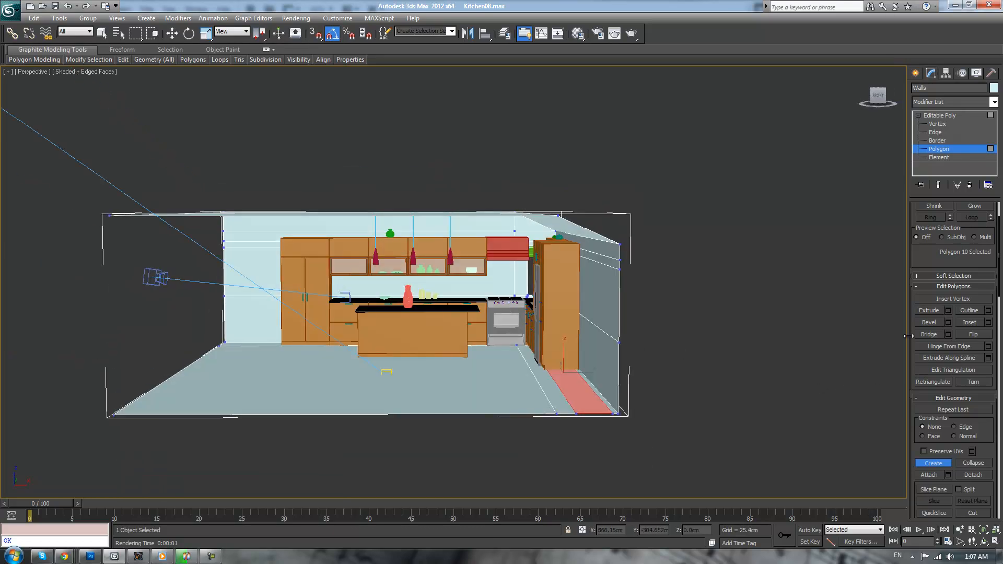
left_click(936, 132)
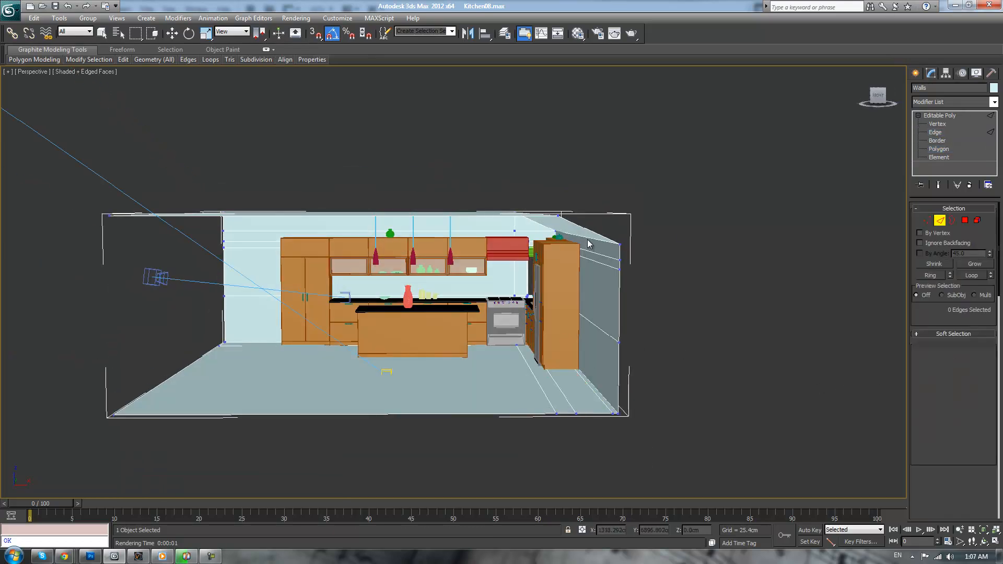
middle_click_drag(589, 243, 596, 255, "alt")
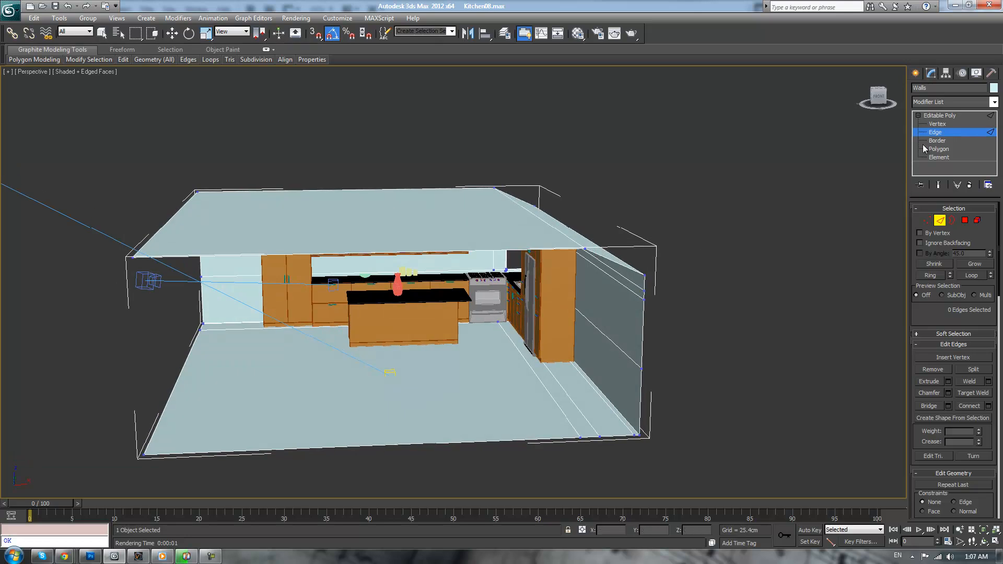
left_click(936, 126)
left_click(933, 134)
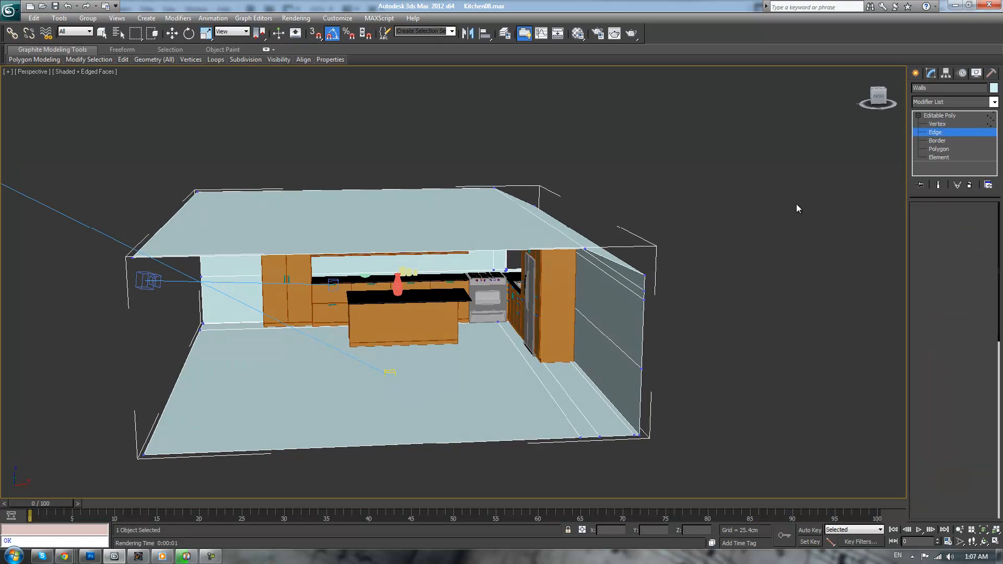
key("ctrl+b")
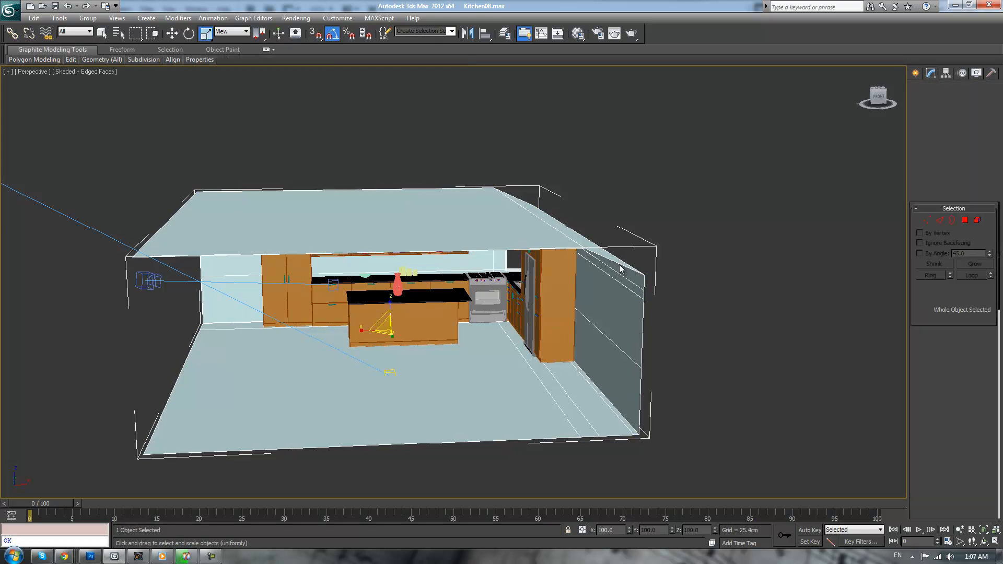
- Bridge the short ceiling and floor edges on the room's open side, beside the wall with the fridge
key("q")
key("2")
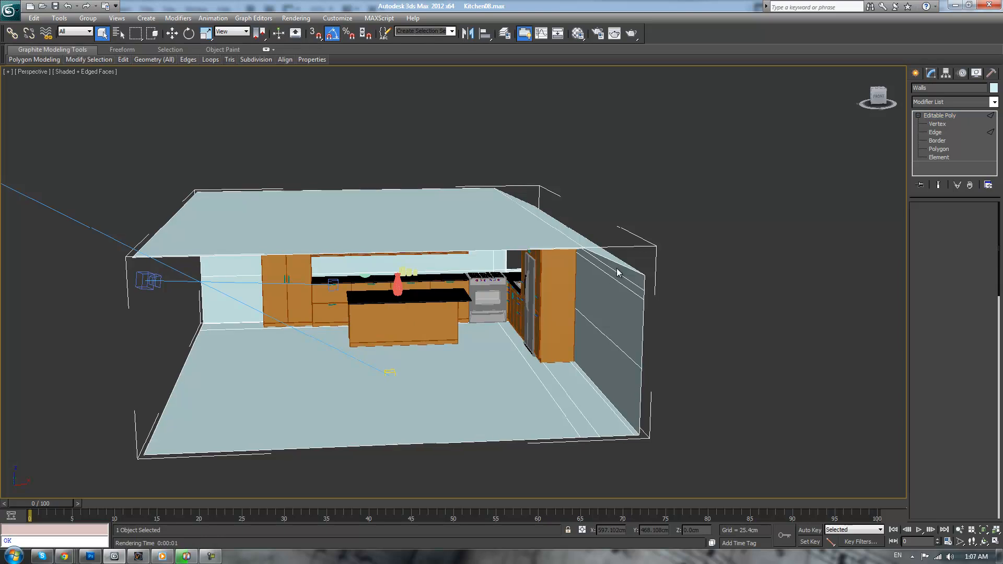
scroll(585, 396, "up", 3)
middle_click_drag(617, 432, 591, 331)
scroll(585, 396, "up", 2)
scroll(593, 331, "down", 3)
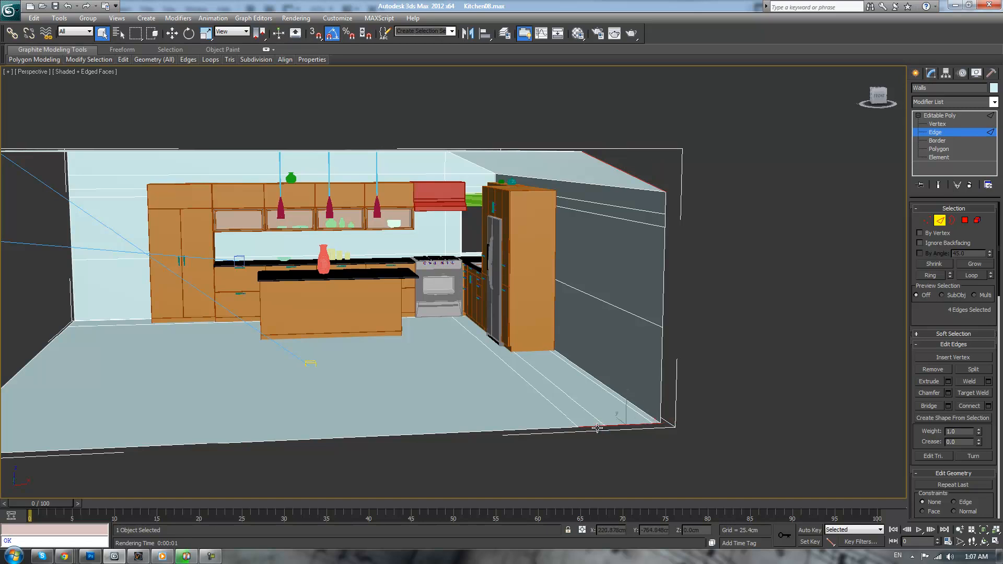
left_click_drag(949, 327, 938, 216)
left_click(932, 305)
mouse_move(742, 283)
middle_mouse_down("alt")
mouse_move(648, 292)
mouse_move(739, 253)
mouse_move(854, 280)
mouse_move(736, 297)
middle_mouse_up("alt")
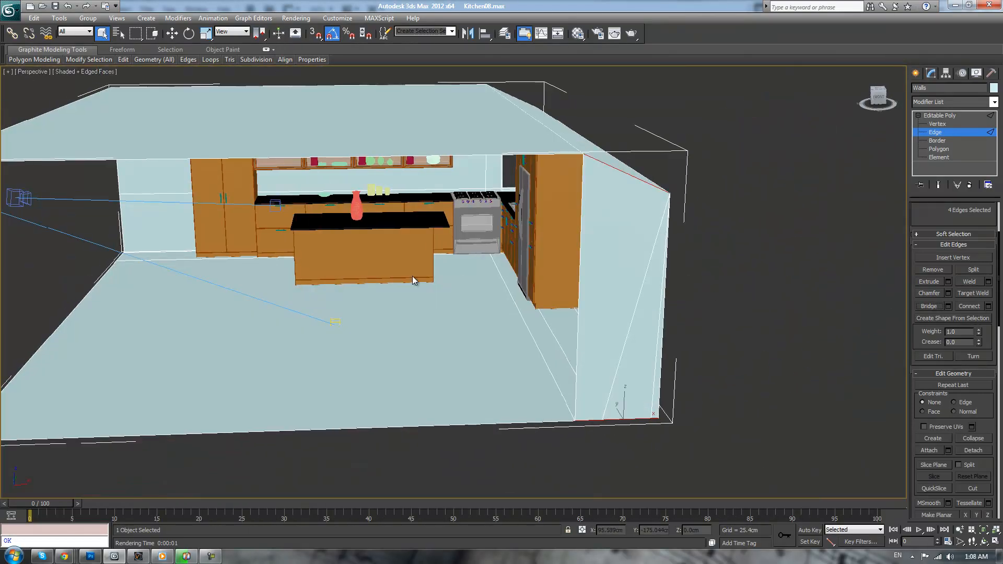
- Bridge the long ceiling and floor edges of the open side to close it with a wall
scroll(380, 271, "down", 4)
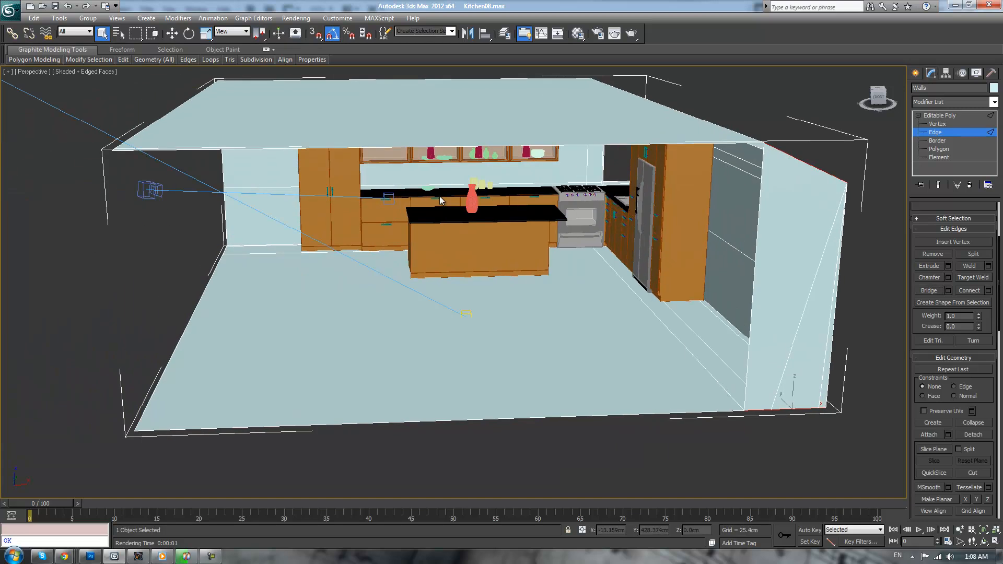
left_click(505, 419)
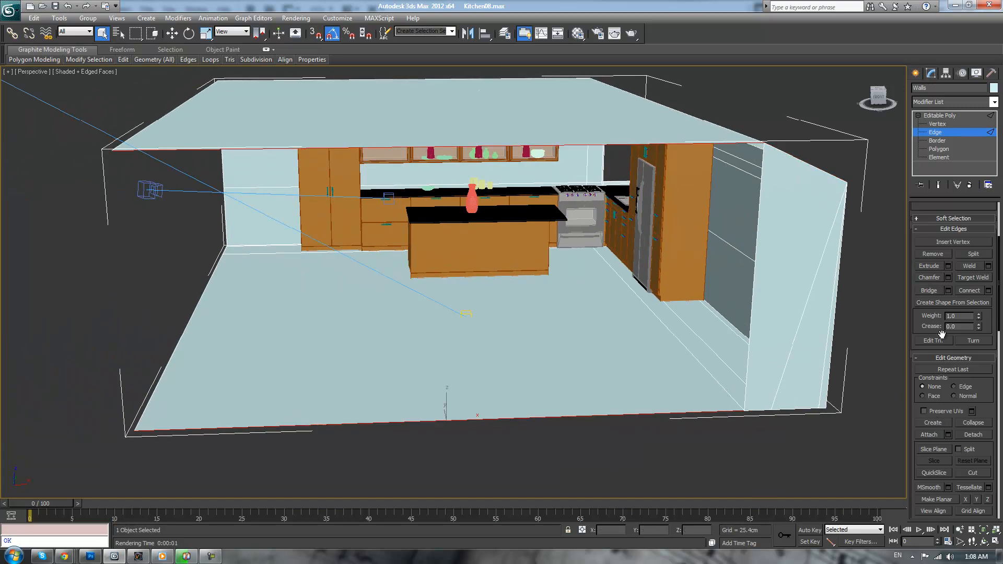
left_click(930, 290)
middle_click_drag(714, 474, 722, 304, "alt")
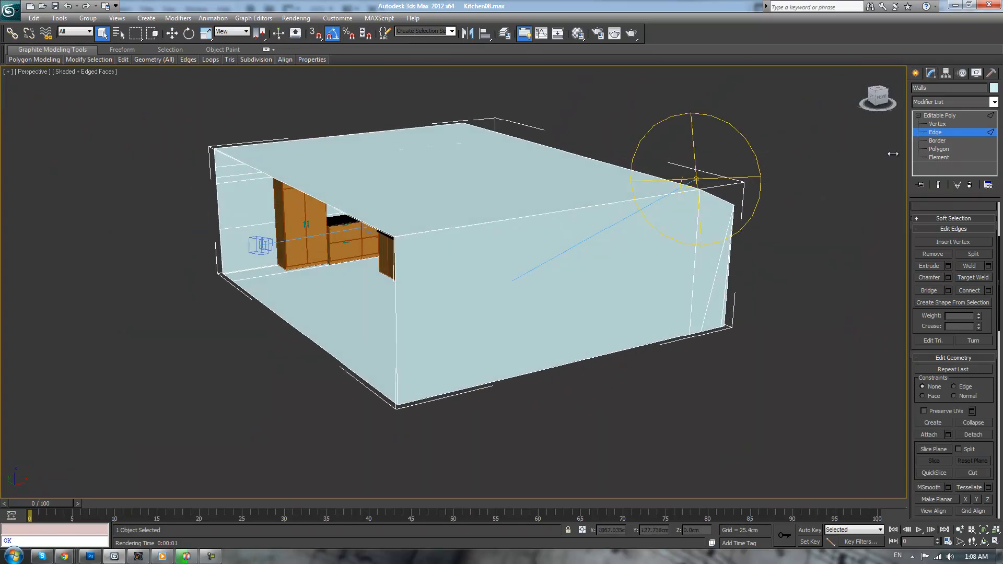
- Connect the top and bottom edges of the long new wall with three vertical edges
left_click(517, 219)
left_click(559, 365)
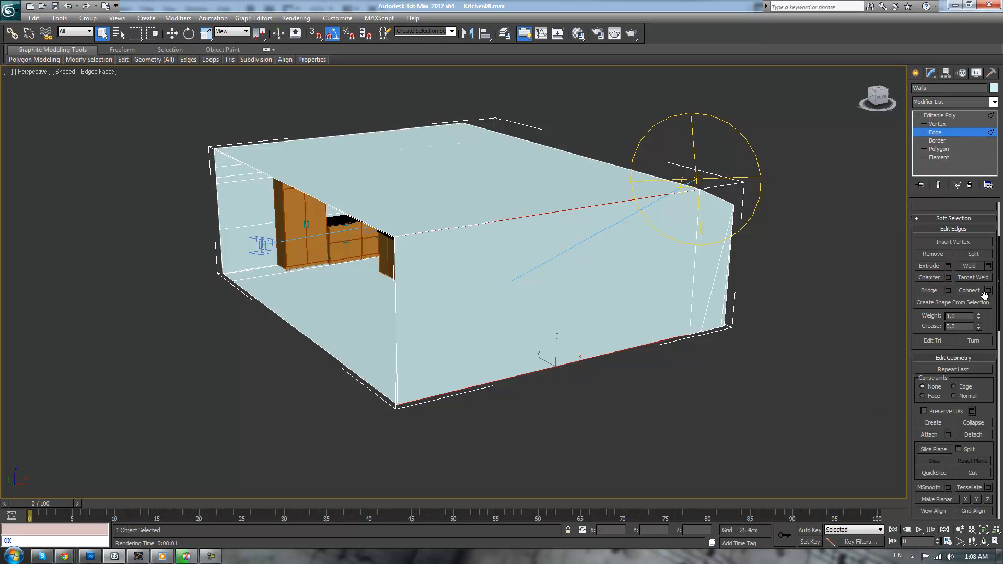
double_click(466, 289)
left_click(460, 334)
- Convert the three vertical edges to a vertex selection and scale it to 148% along X to spread them apart
middle_click_drag(602, 356, 566, 358, "alt")
key("w")
left_click_drag(706, 279, 662, 284)
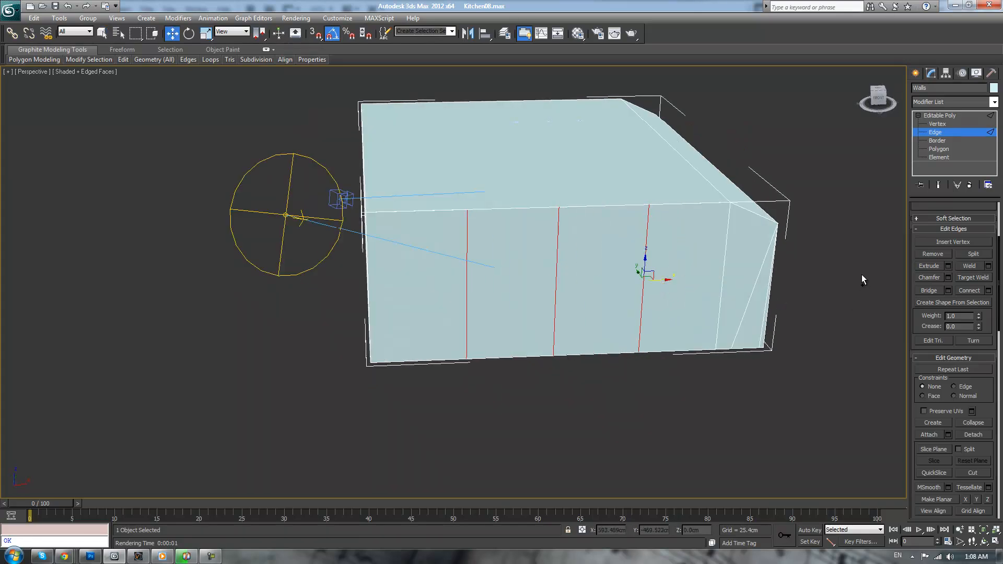
left_click_drag(915, 209, 915, 250)
left_click(928, 175, "ctrl")
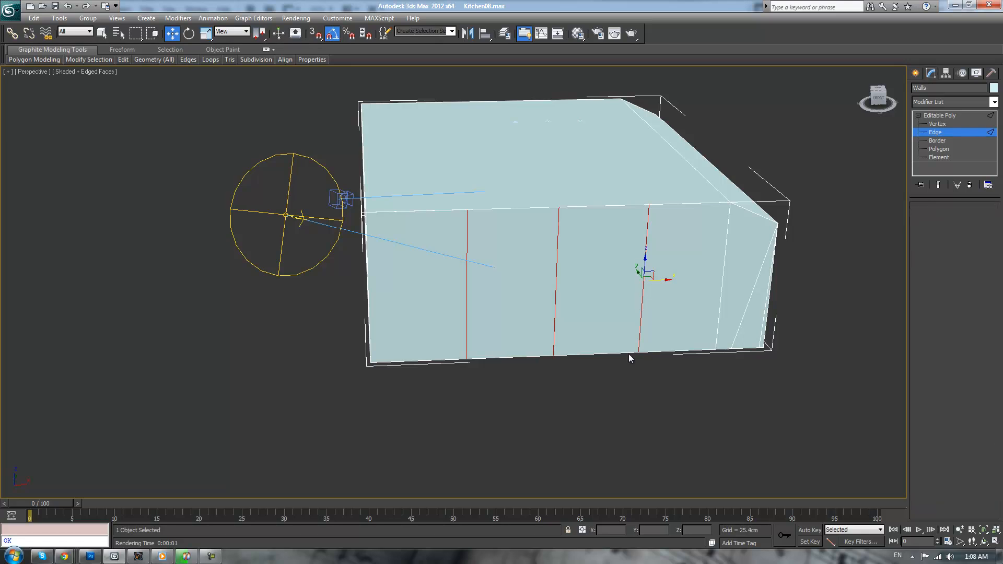
key("r")
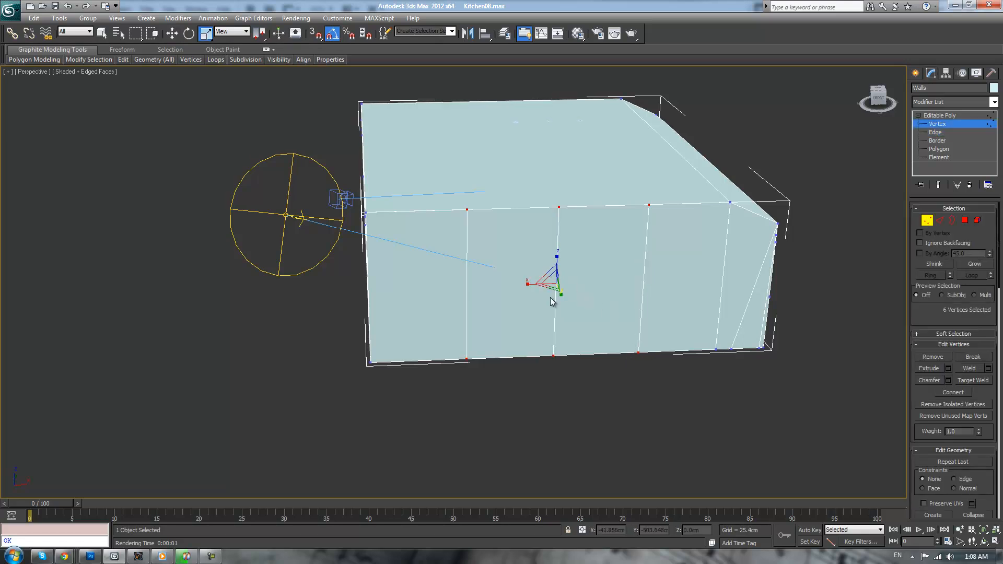
left_click_drag(533, 286, 513, 287)
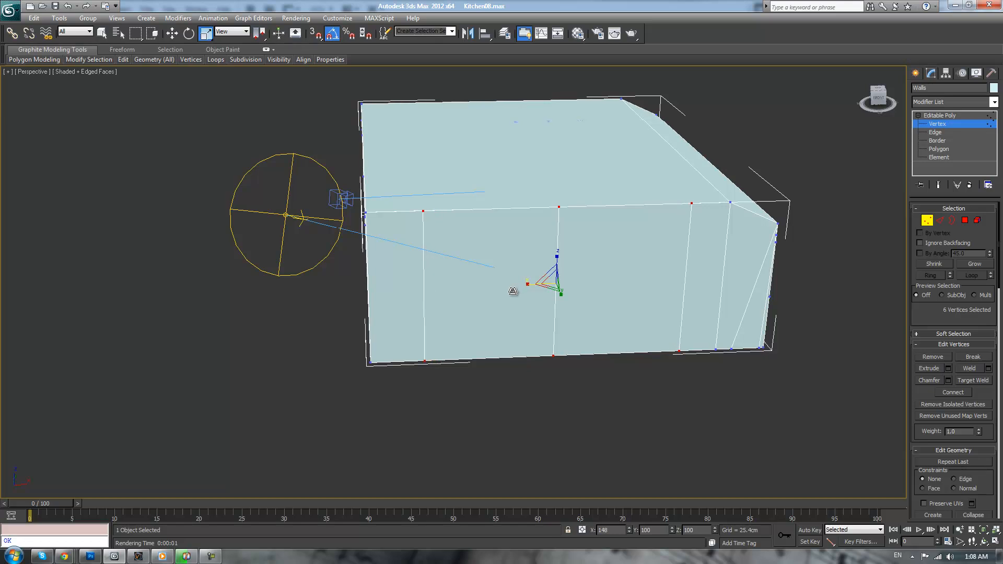
- Inset the two large middle polygons of the new wall by polygon to leave a narrow border around each
left_click(965, 220)
left_click(592, 261)
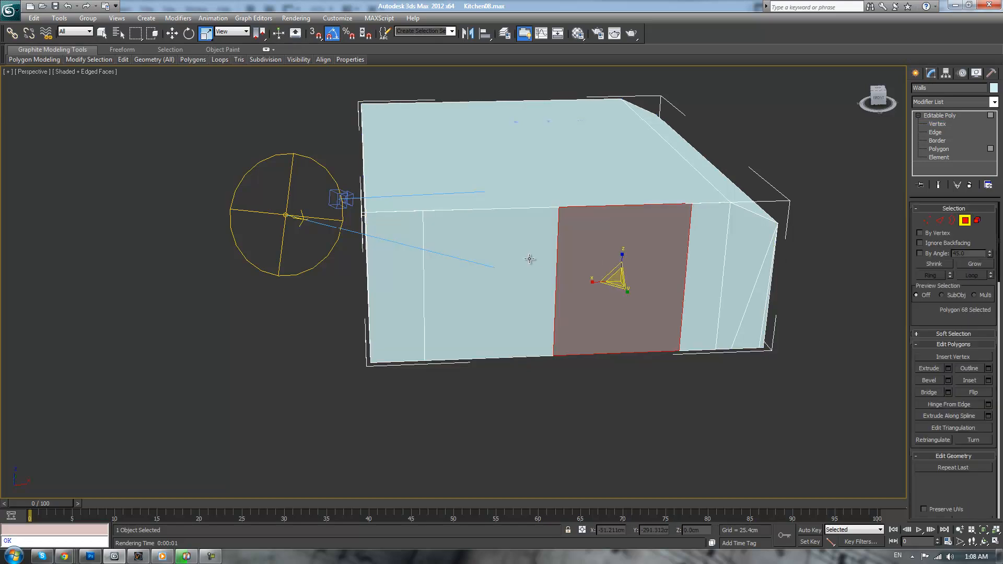
left_click(531, 257, "ctrl")
left_click(989, 382)
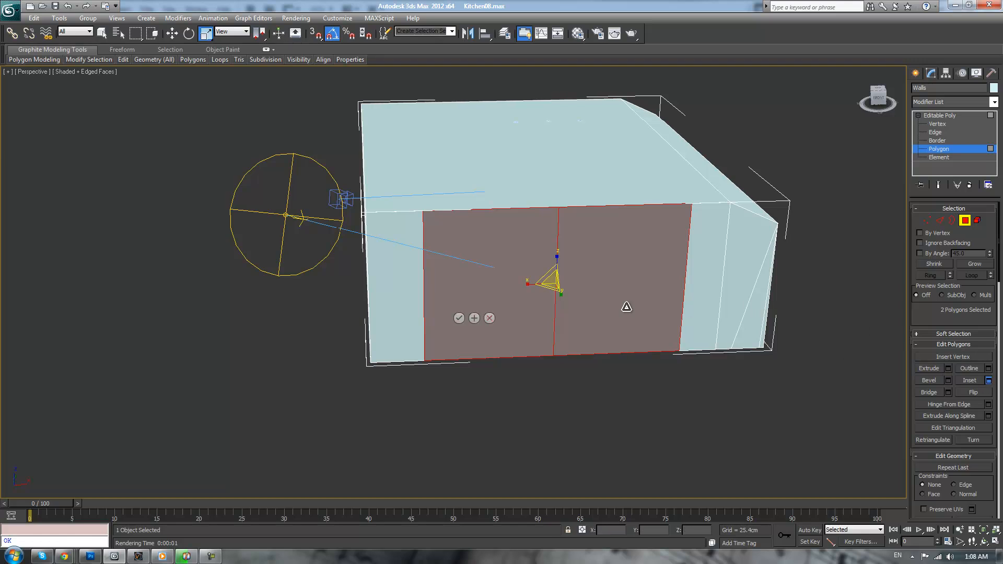
left_click(462, 288)
left_click_drag(469, 302, 469, 302)
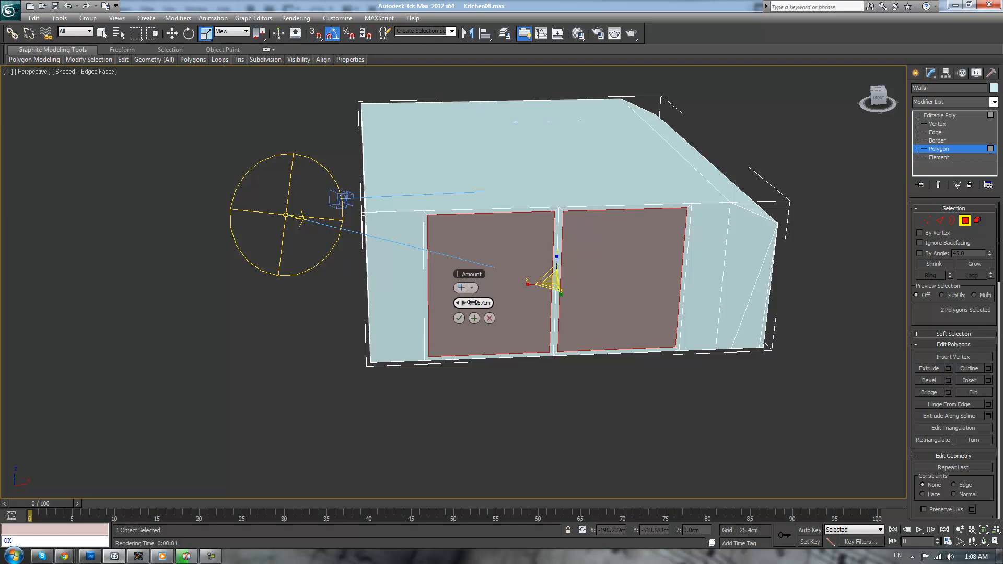
left_click(459, 318)
left_click_drag(489, 287, 482, 315)
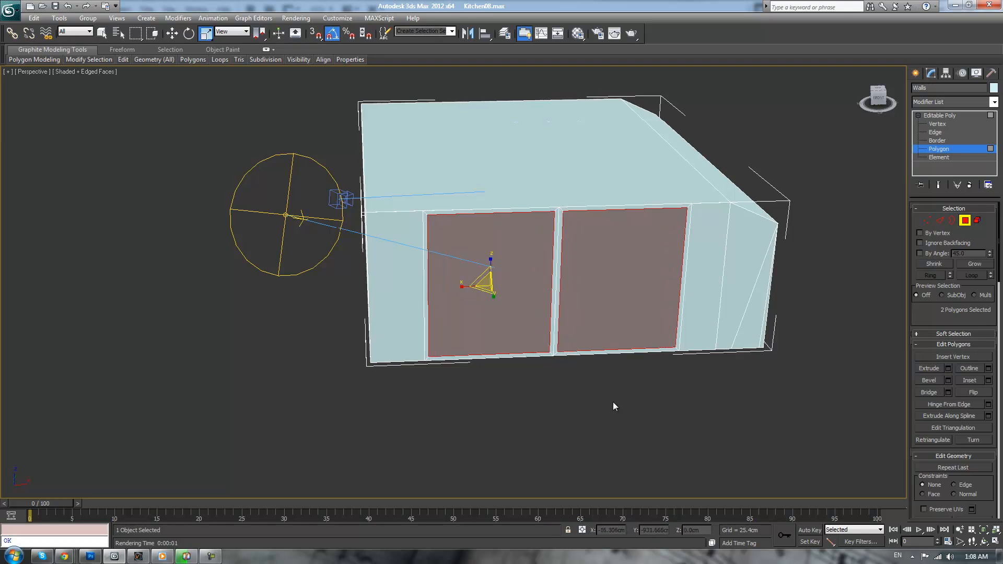
- Delete the two inset polygons to open two large windows in the new wall
scroll(614, 407, "up", 3)
scroll(700, 360, "down", 2)
key("Delete")
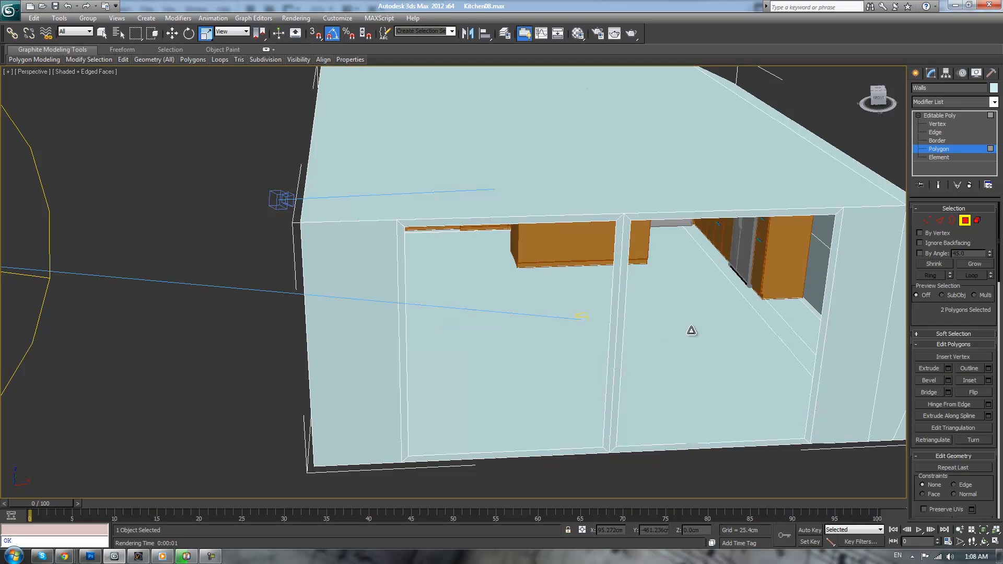
- Select the eight edges bordering the two large window openings in the new wall
scroll(690, 314, "down", 4)
middle_click_drag(701, 312, 609, 322, "alt")
left_click(940, 221)
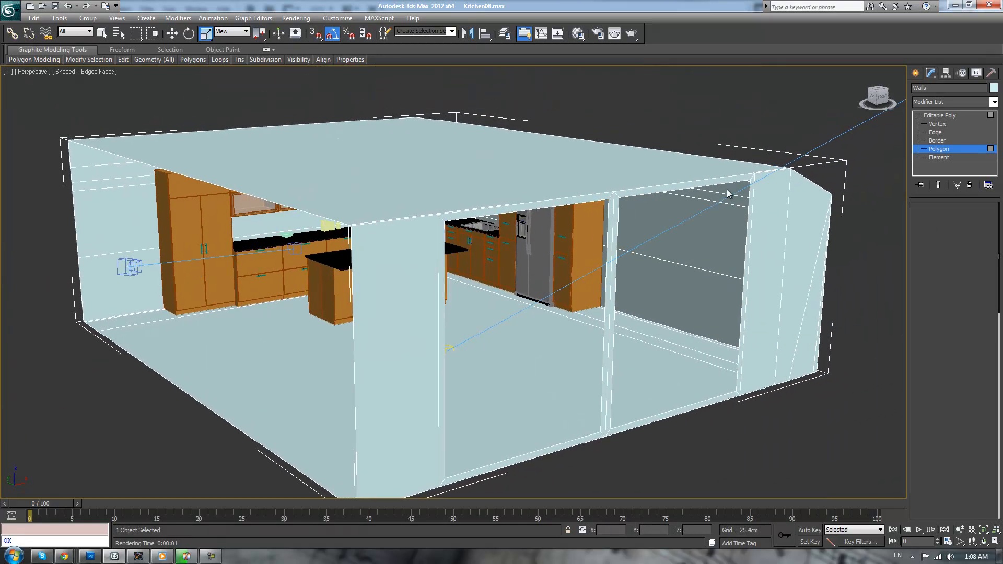
left_click(749, 204)
left_click(742, 184)
left_click(750, 191, "ctrl")
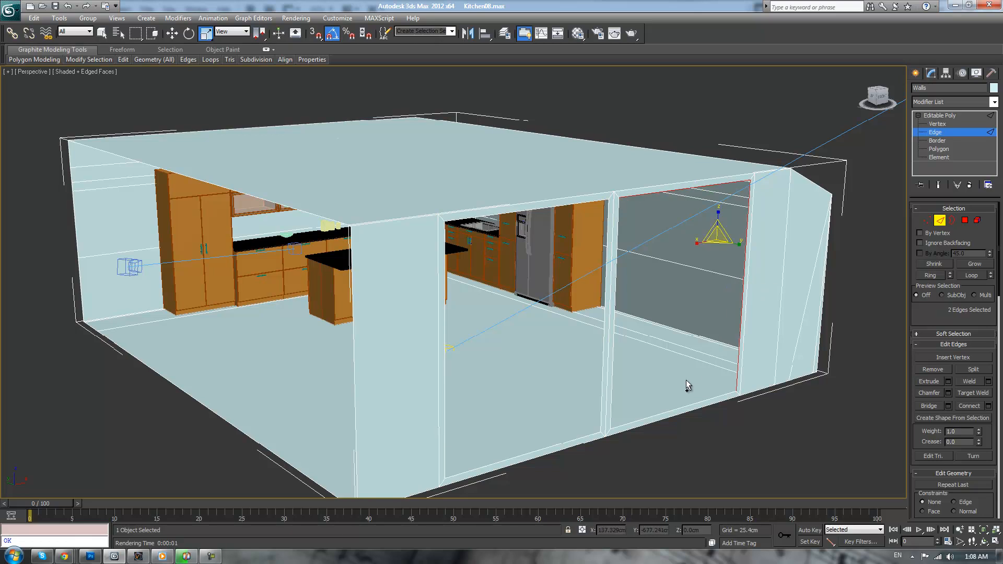
left_click(613, 375, "ctrl")
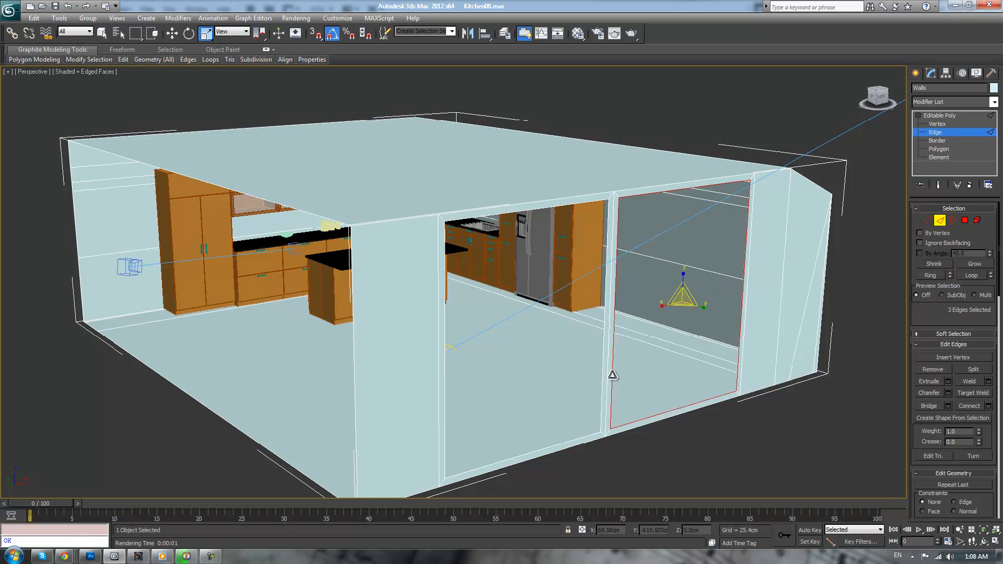
left_click(603, 320, "ctrl")
left_click(545, 206, "ctrl")
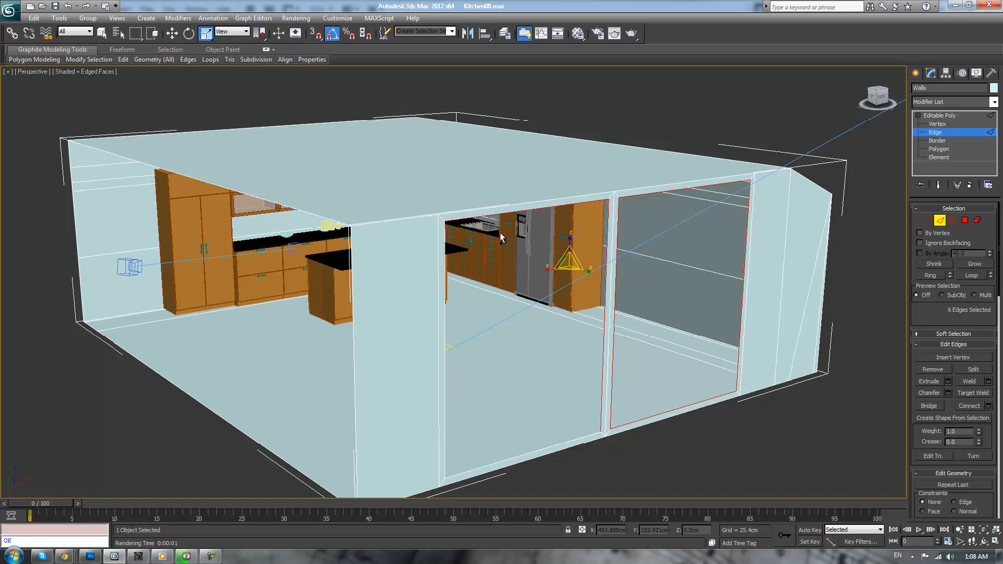
left_click(445, 253, "ctrl")
left_click(542, 451, "ctrl")
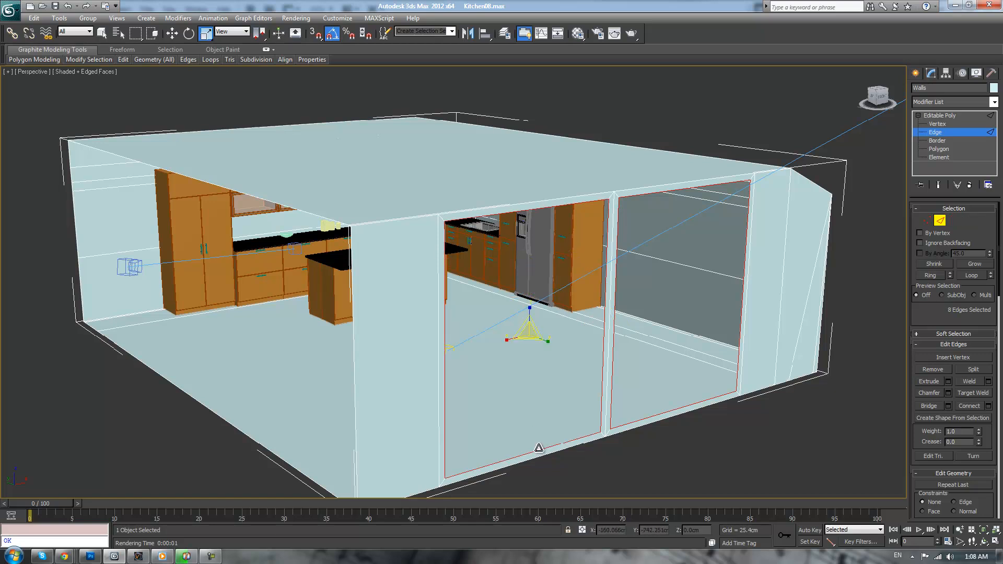
- Extrude the selected opening edges along the Y axis to give both window frames depth, and finish editing the walls
scroll(565, 406, "up", 4)
key("w")
scroll(542, 349, "up", 3)
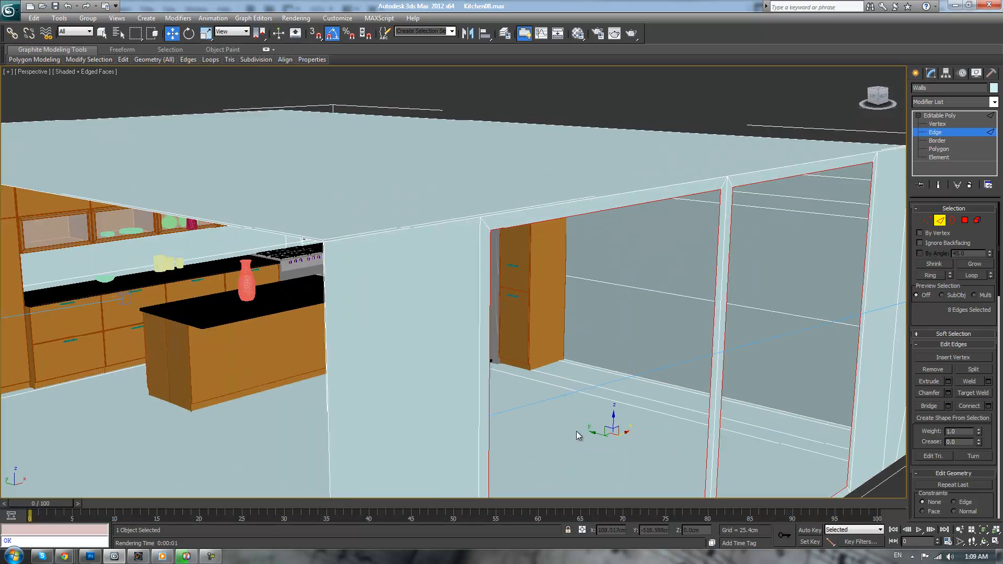
mouse_move(592, 436)
left_mouse_down()
mouse_move(621, 437)
mouse_move(596, 429)
left_mouse_up()
key("r")
key("w")
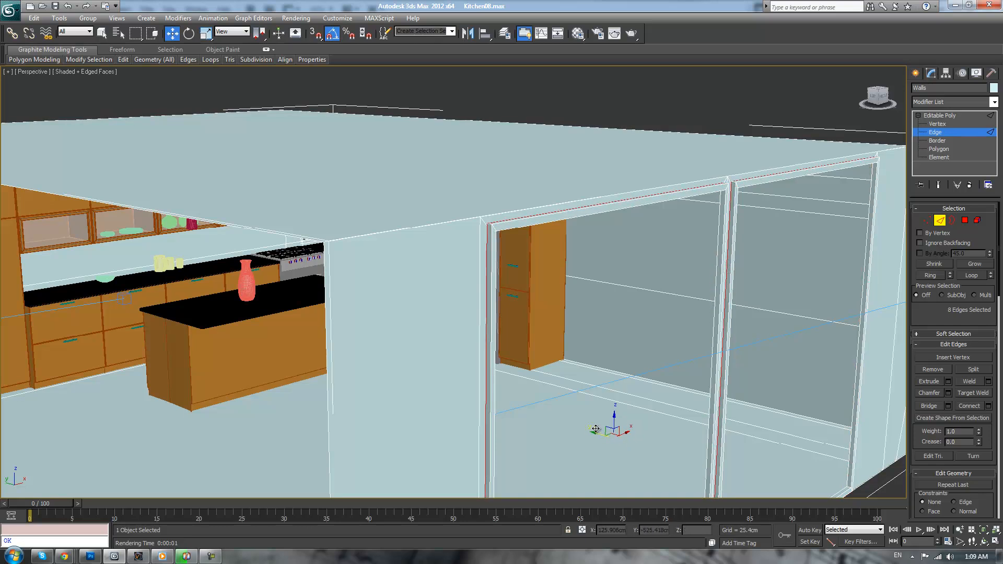
left_click(939, 117)
left_click(798, 97)
- Show the kitchen through VRayPhysicalCamera001 with safe frames turned on
scroll(797, 96, "down", 5)
middle_click_drag(745, 182, 773, 202, "alt")
middle_click_drag(735, 206, 763, 198, "alt")
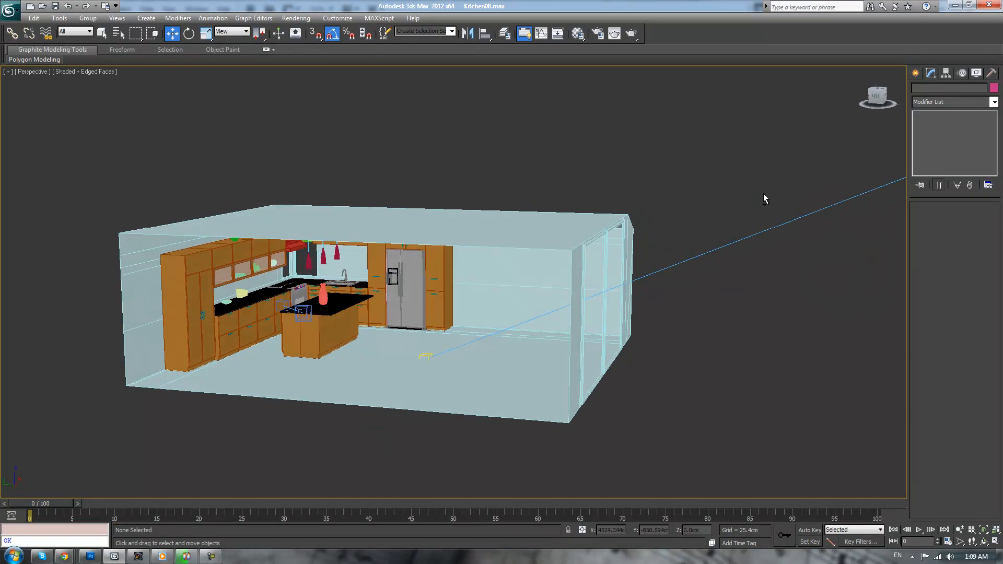
scroll(764, 198, "up", 3)
key("z")
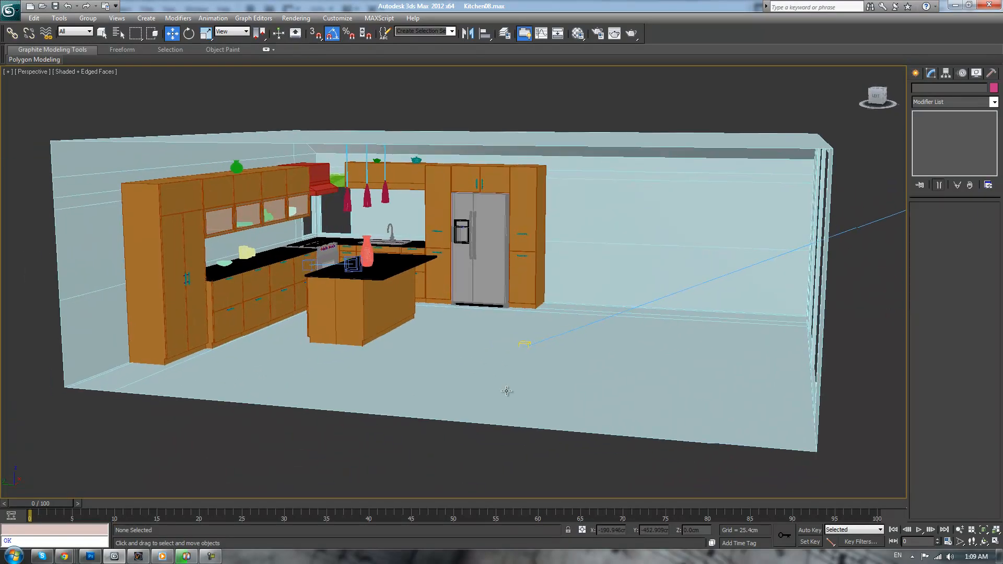
key("c")
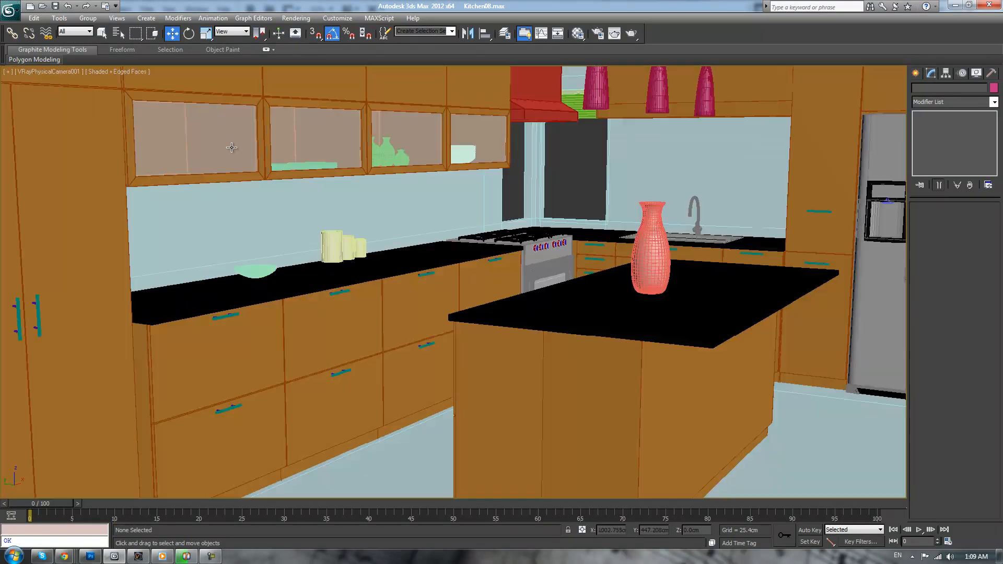
left_click(64, 73)
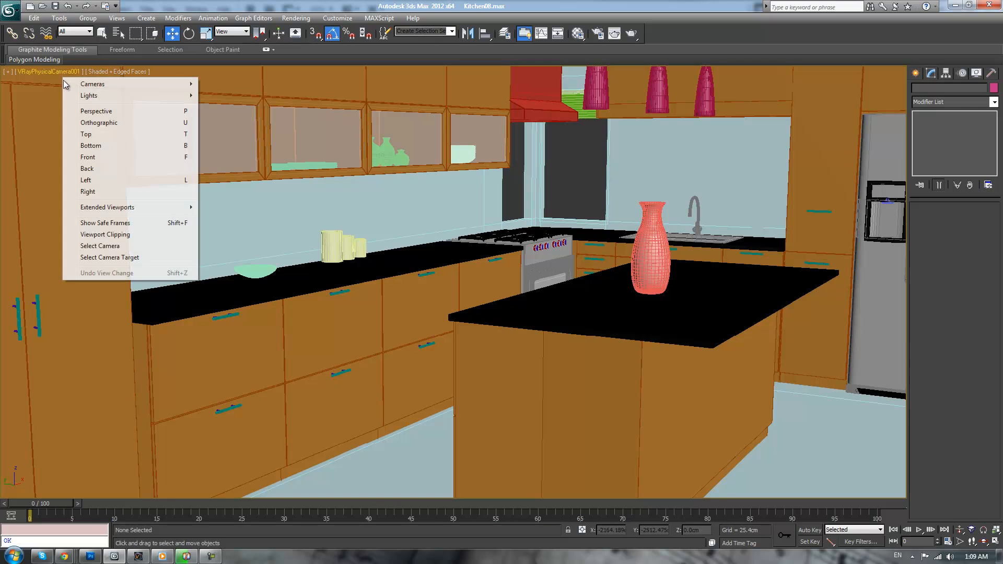
left_click(112, 225)
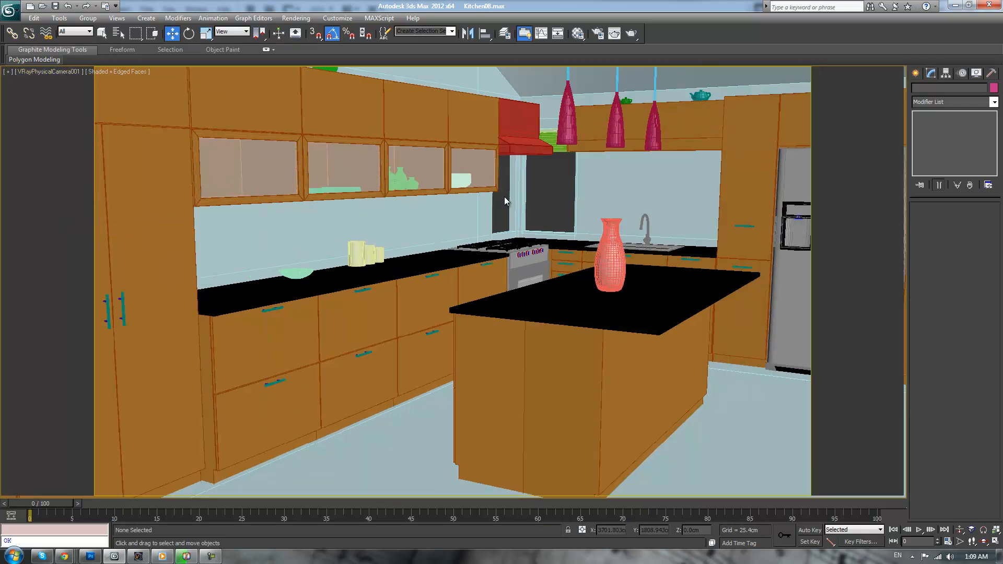
- Bring up the open Chrome windows to consult a reference page
mouse_move(64, 556)
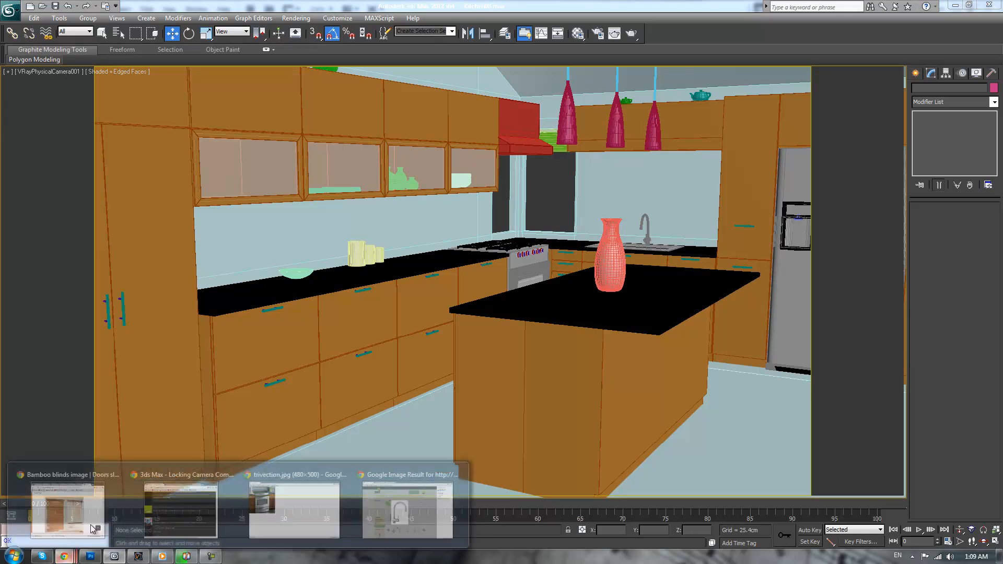